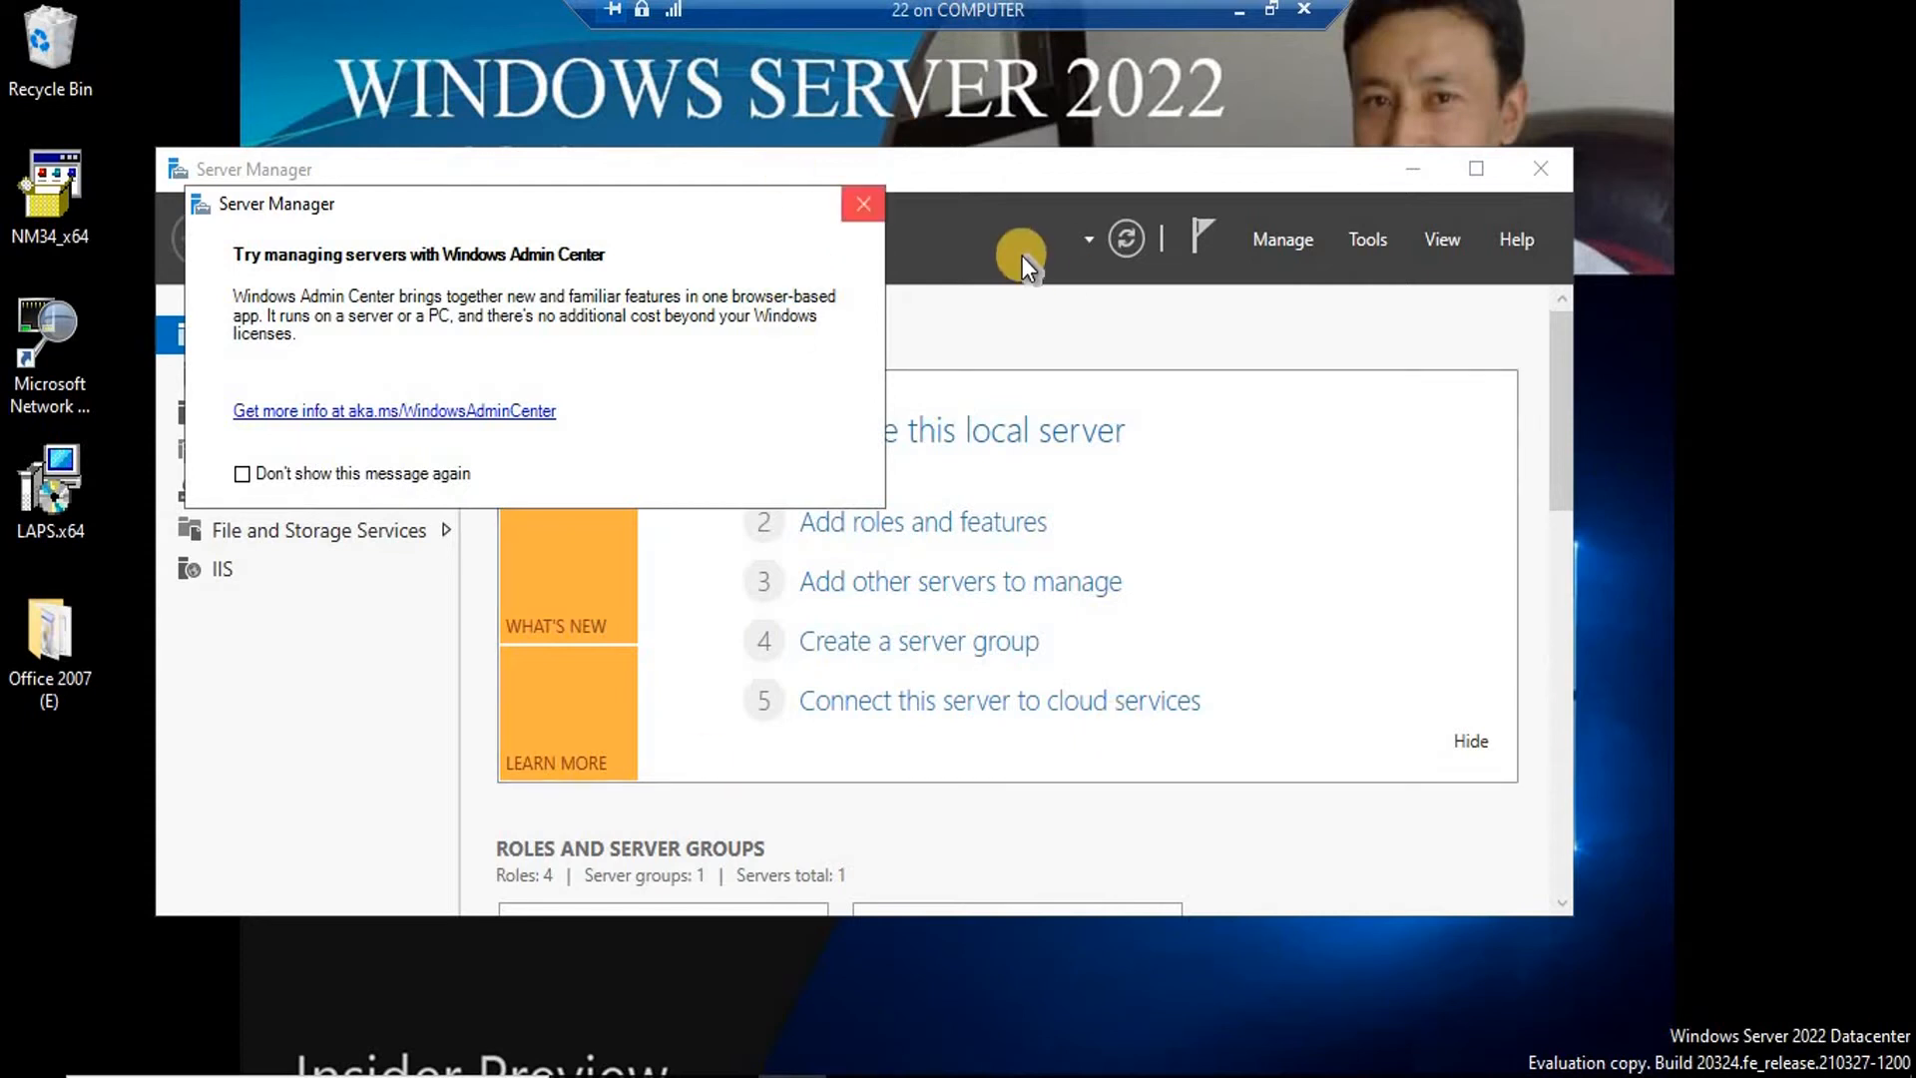
# Dismiss the Admin Center prompt and browse the New Volume (E:) drive's folders, including 'from 200.200'.
pyautogui.click(864, 204)
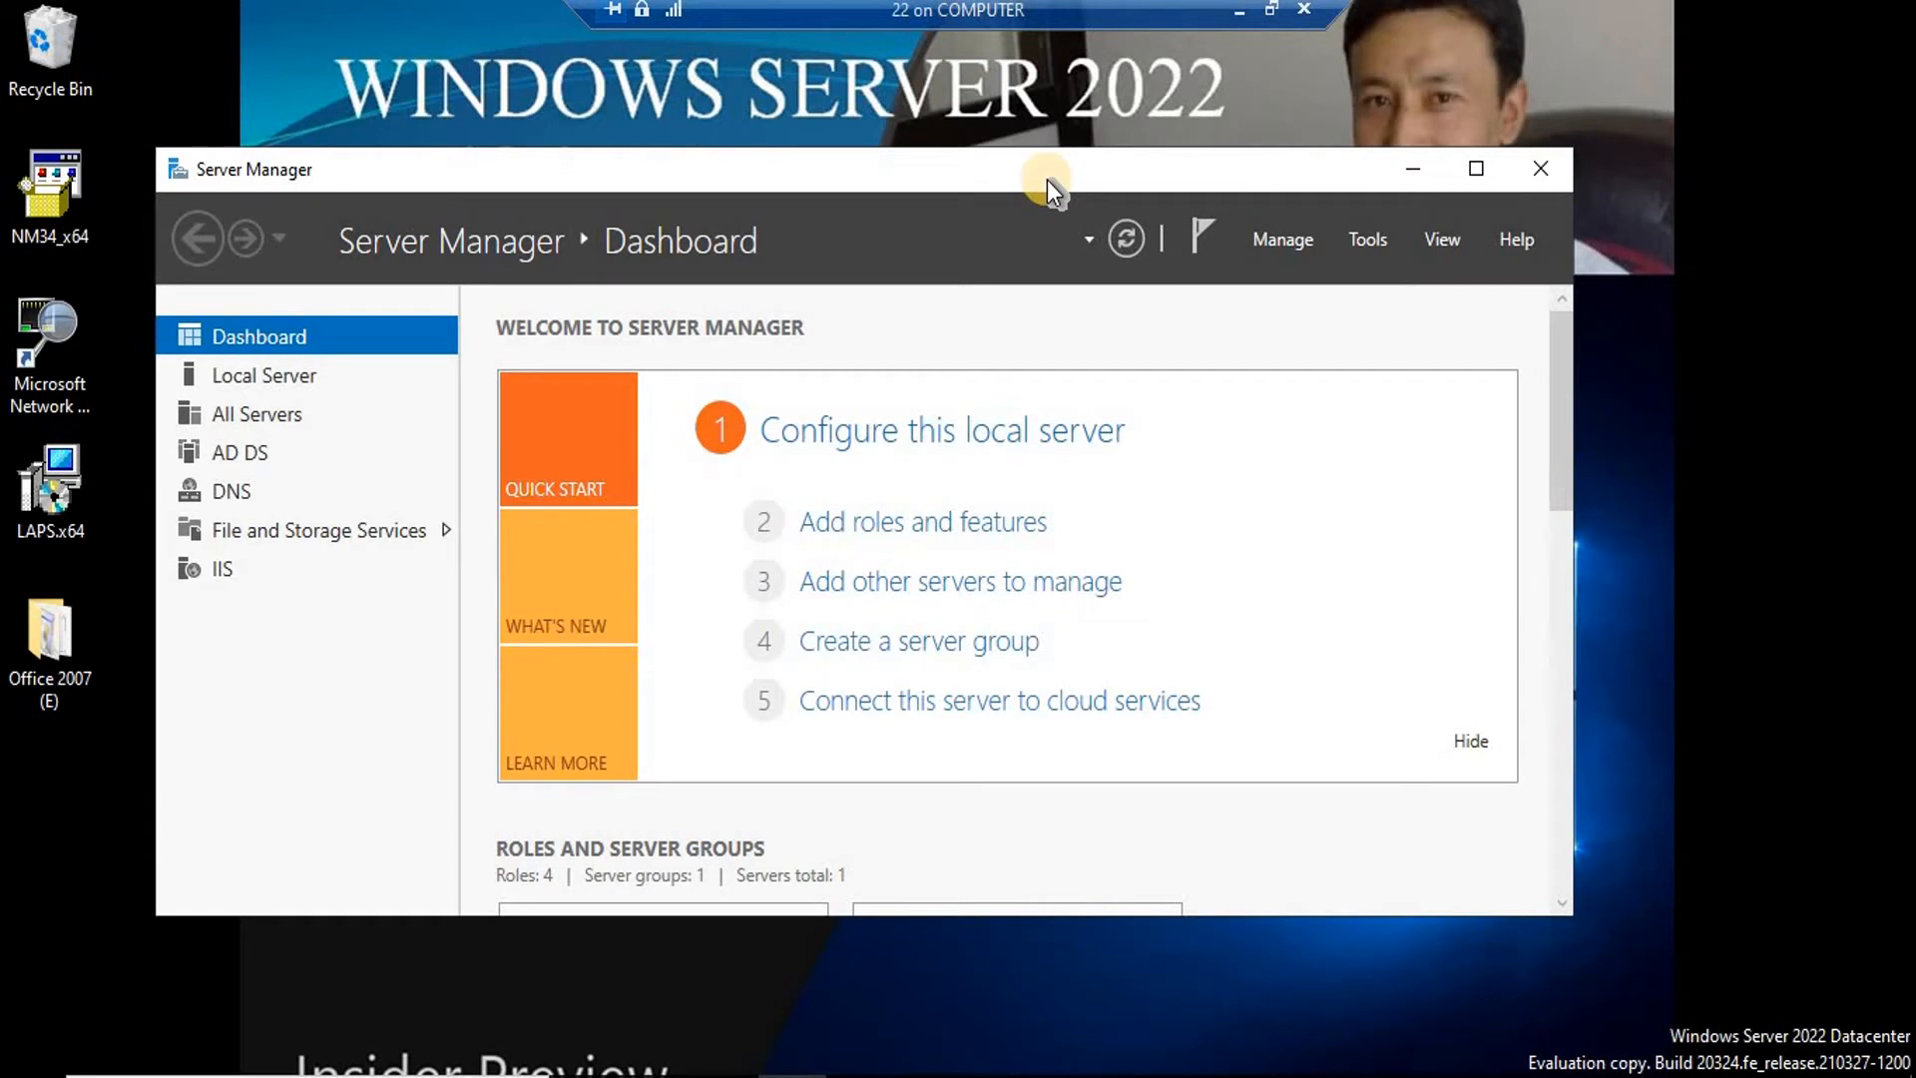
pyautogui.press('super+r')
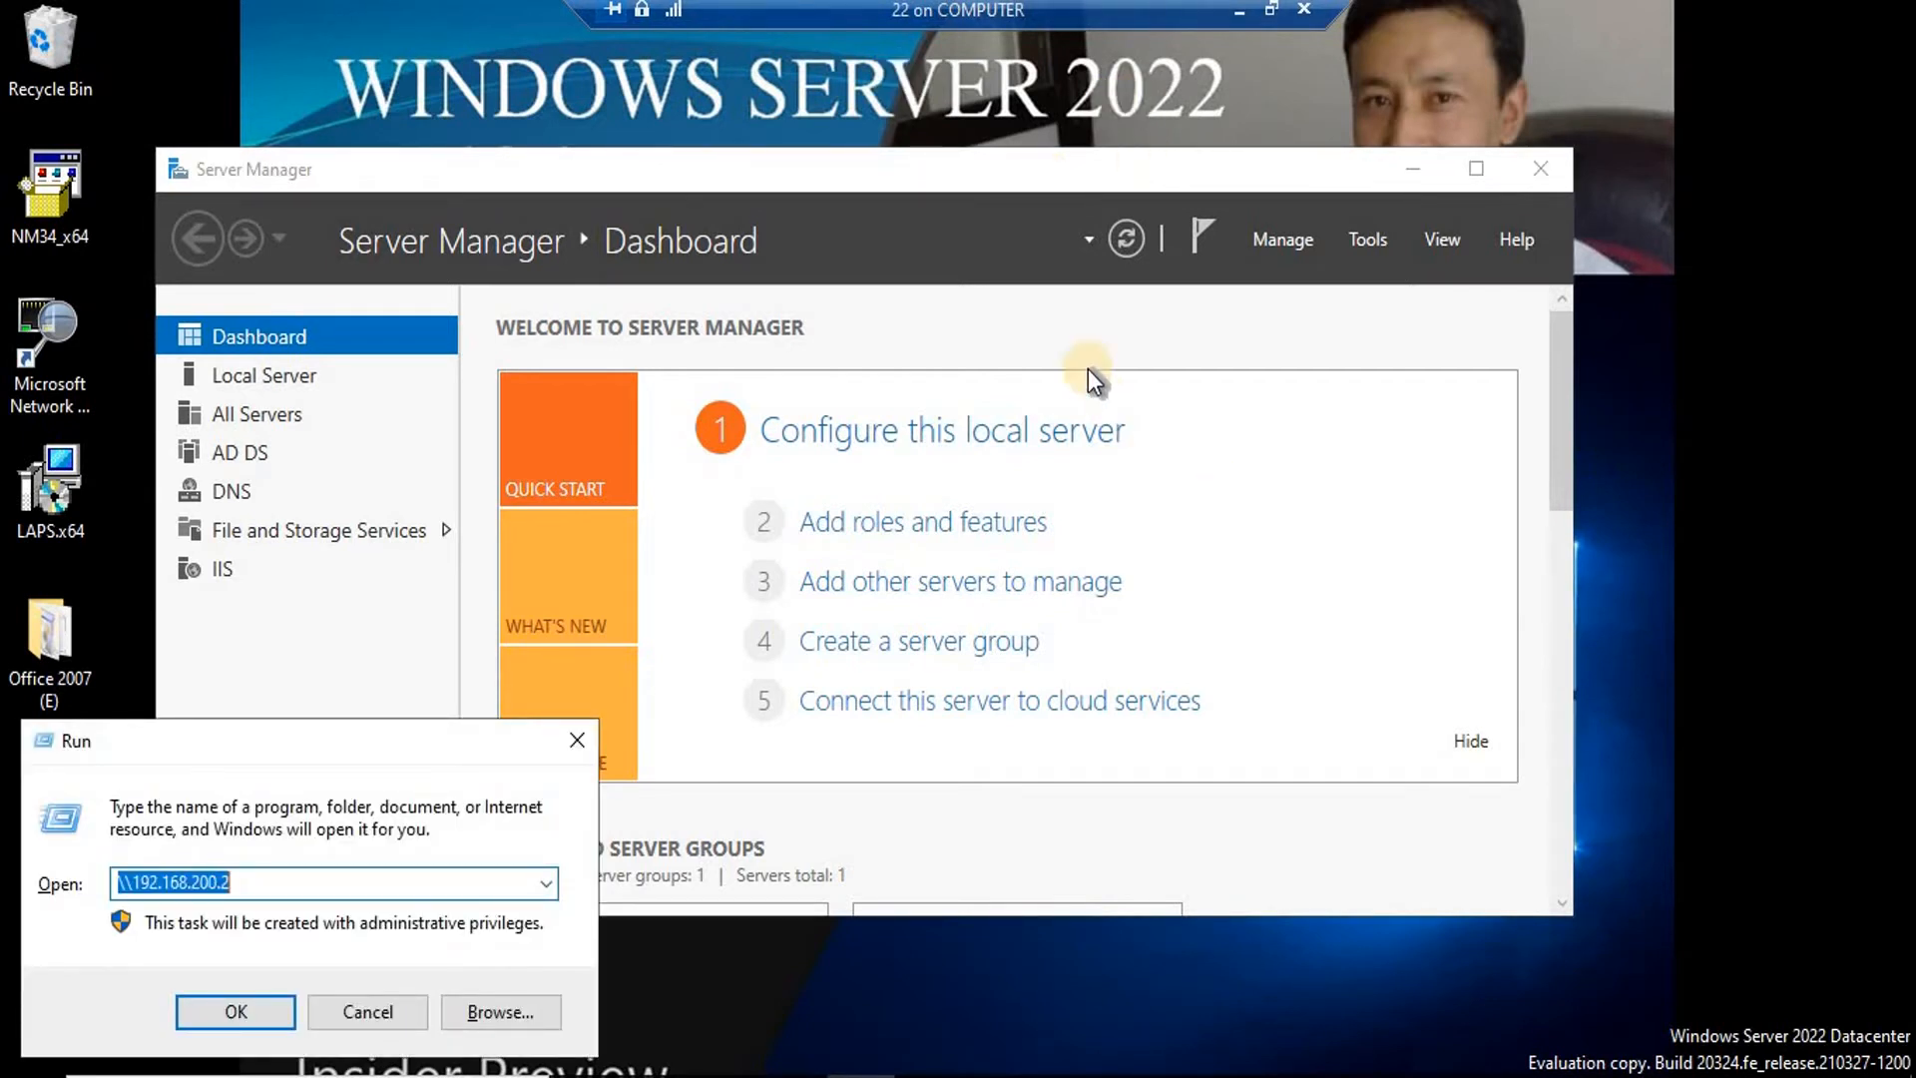
pyautogui.click(939, 855)
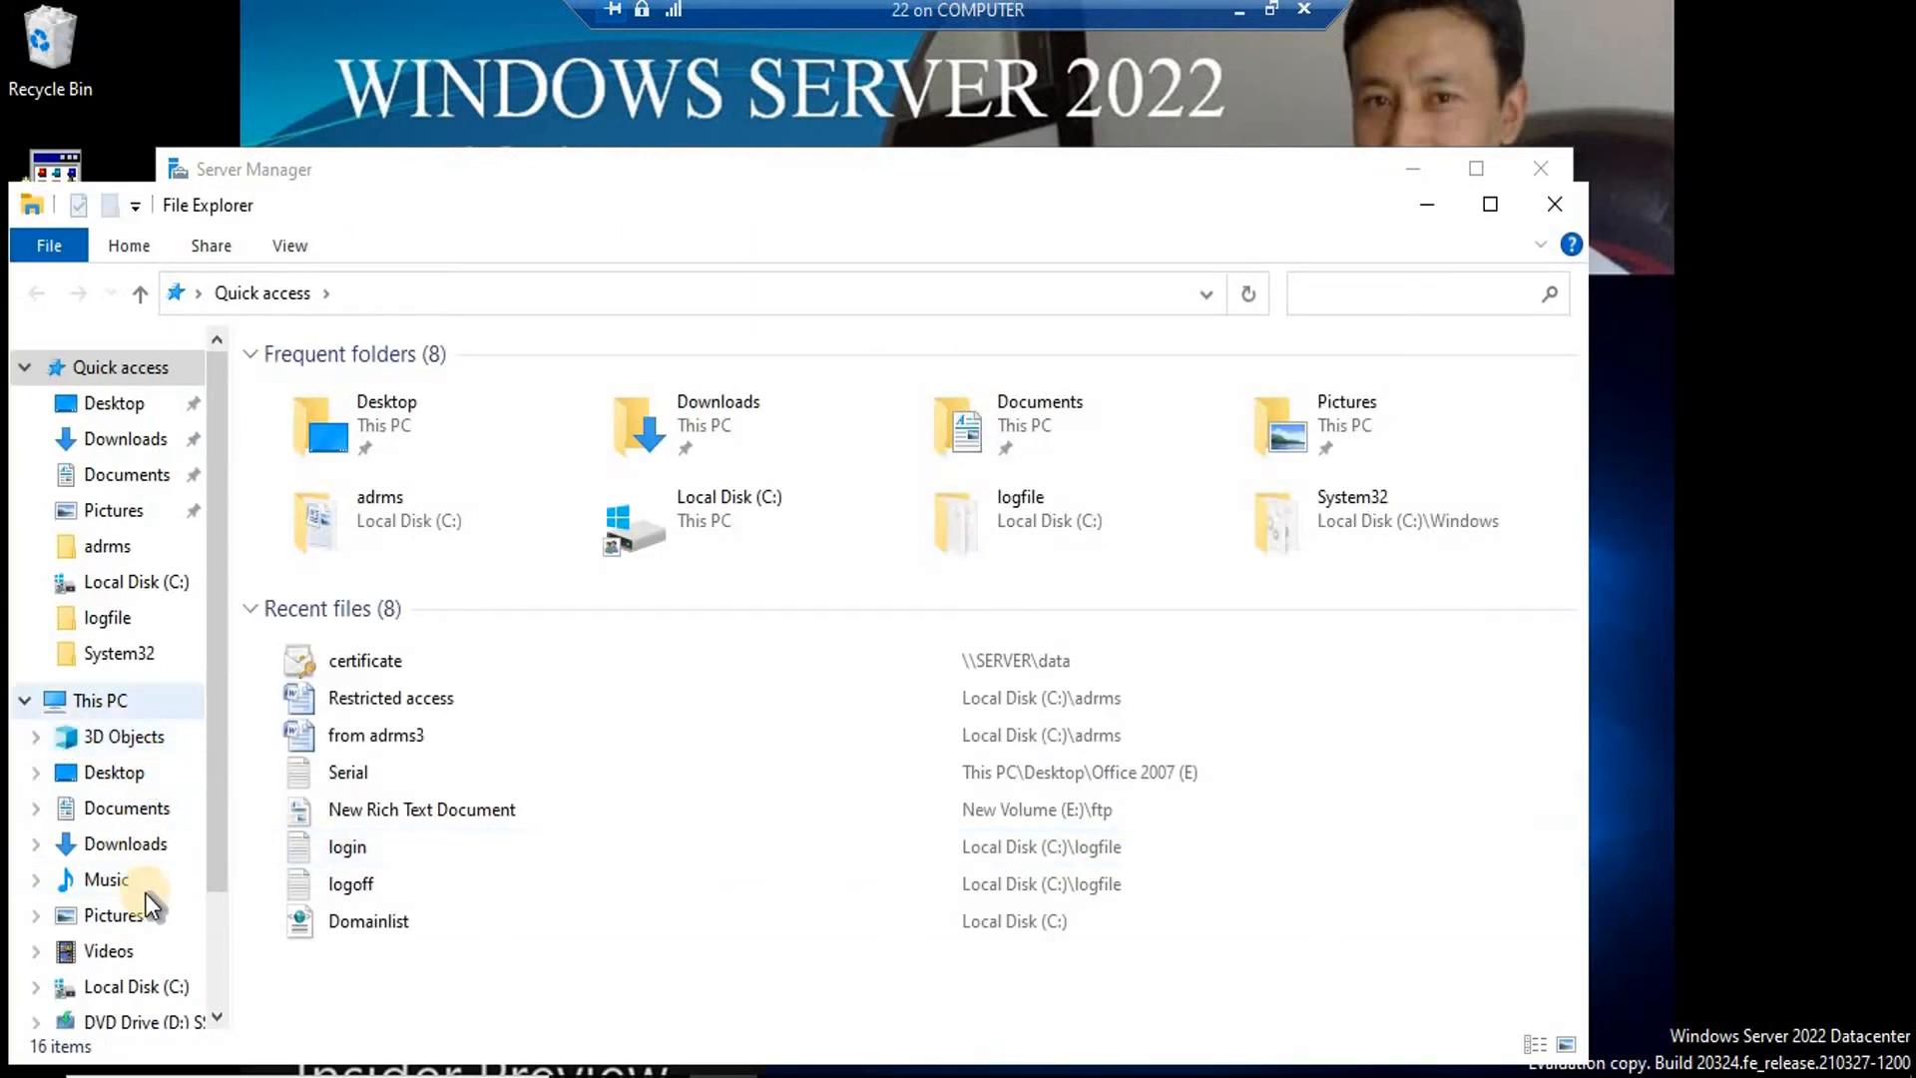
pyautogui.scroll(-2, 194, 930)
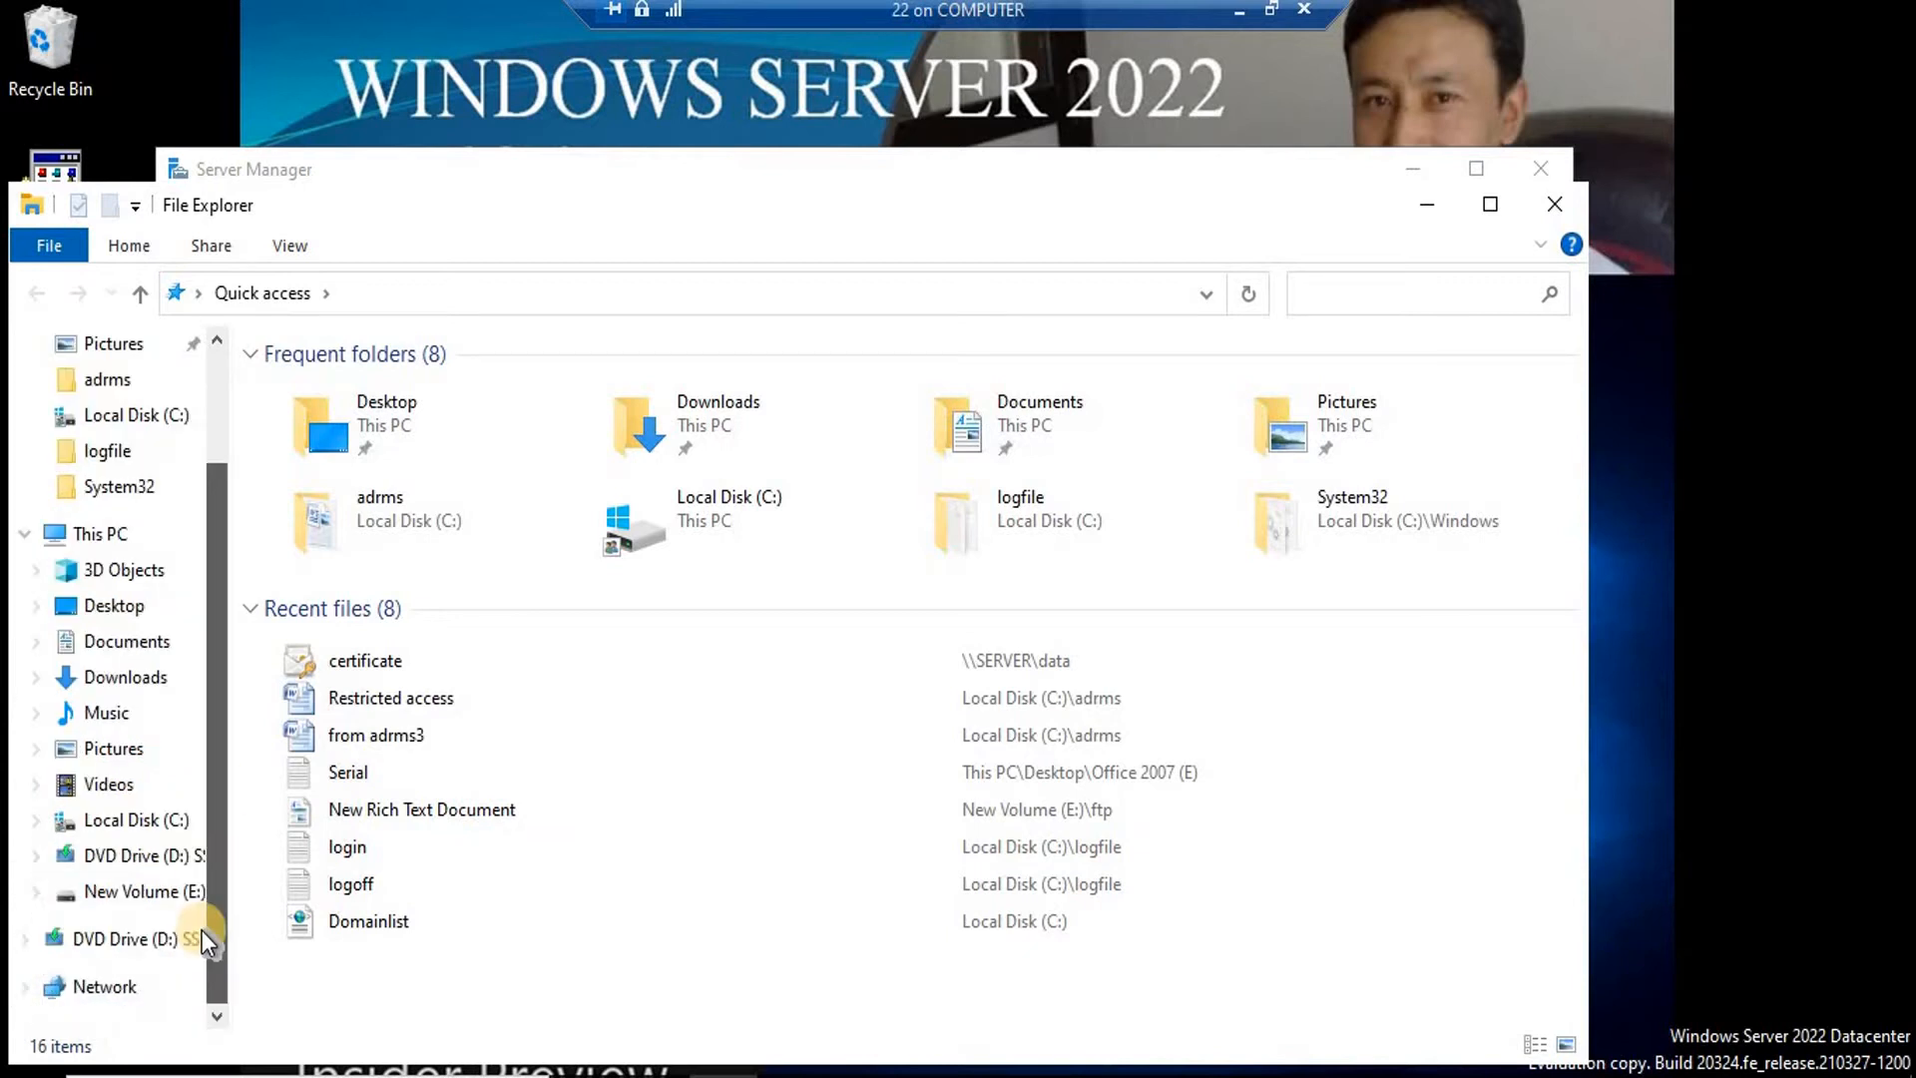
pyautogui.click(150, 891)
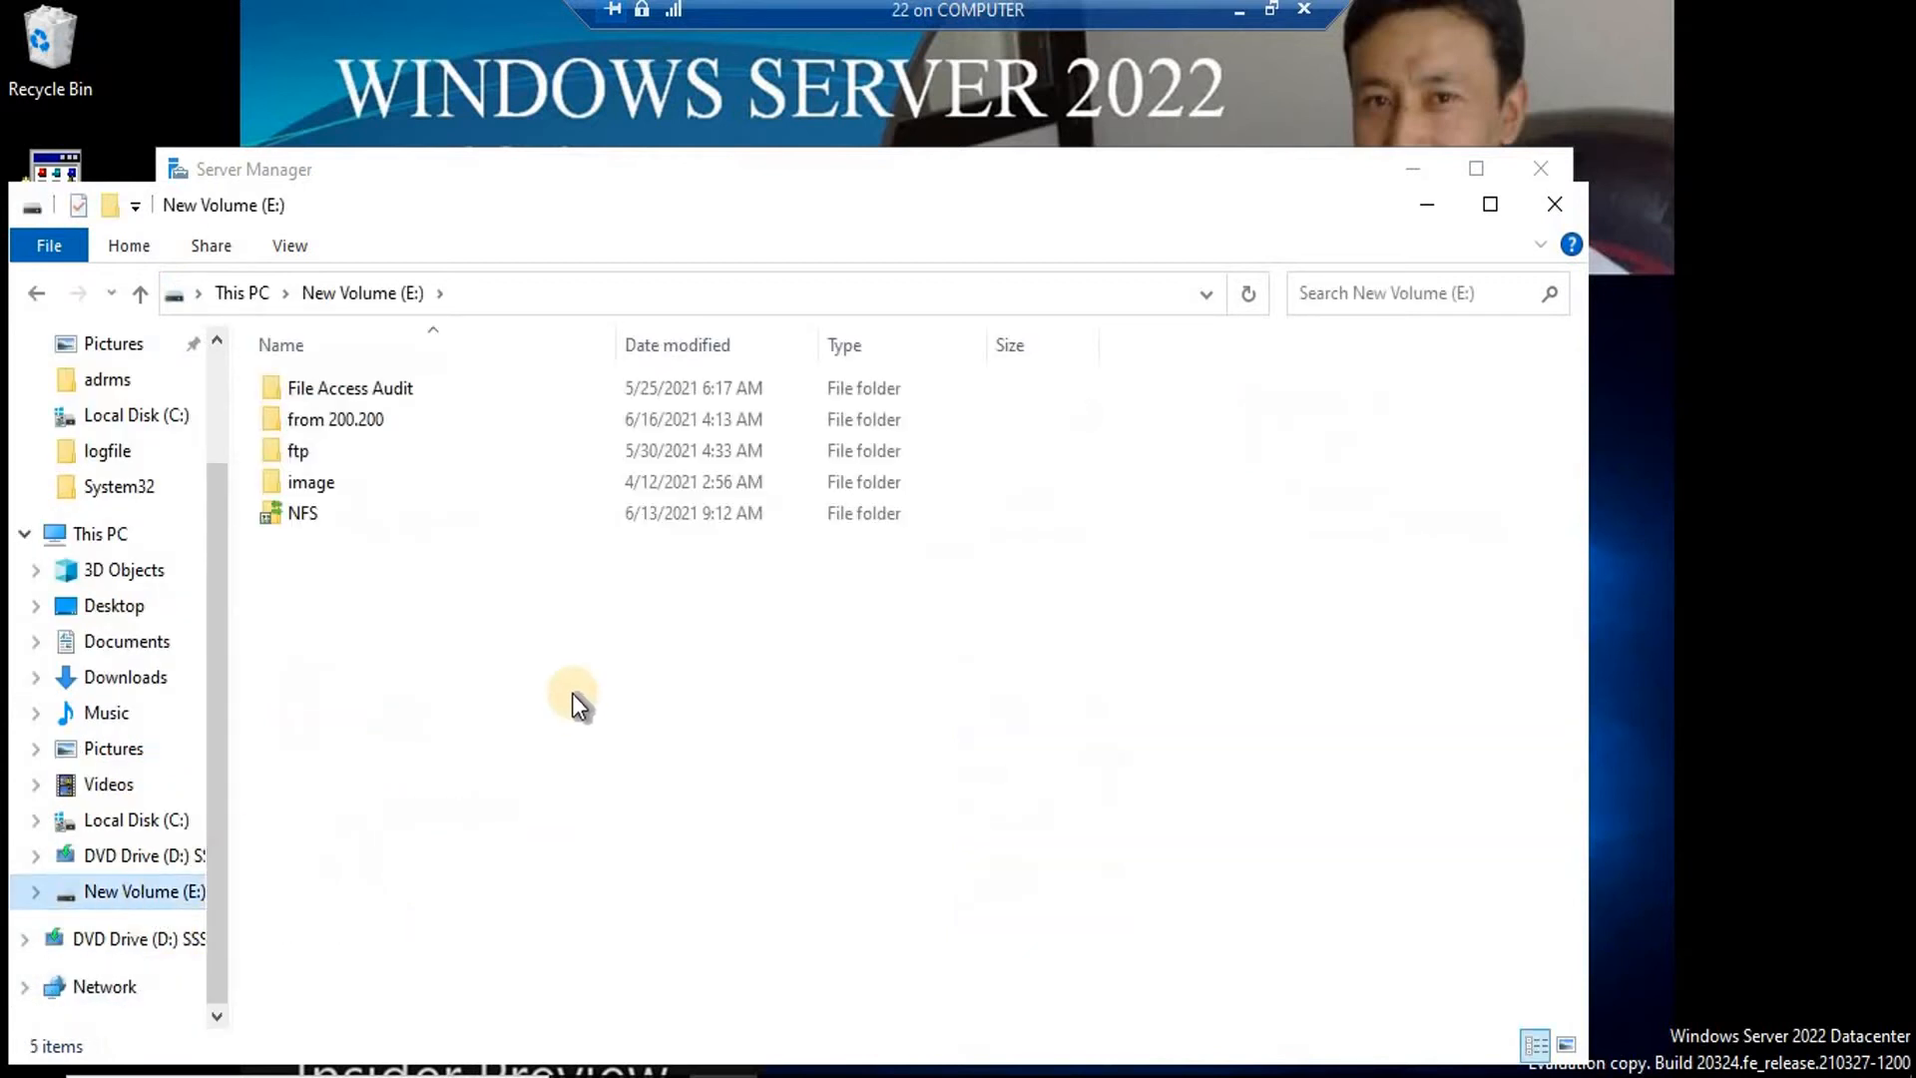
pyautogui.click(362, 421)
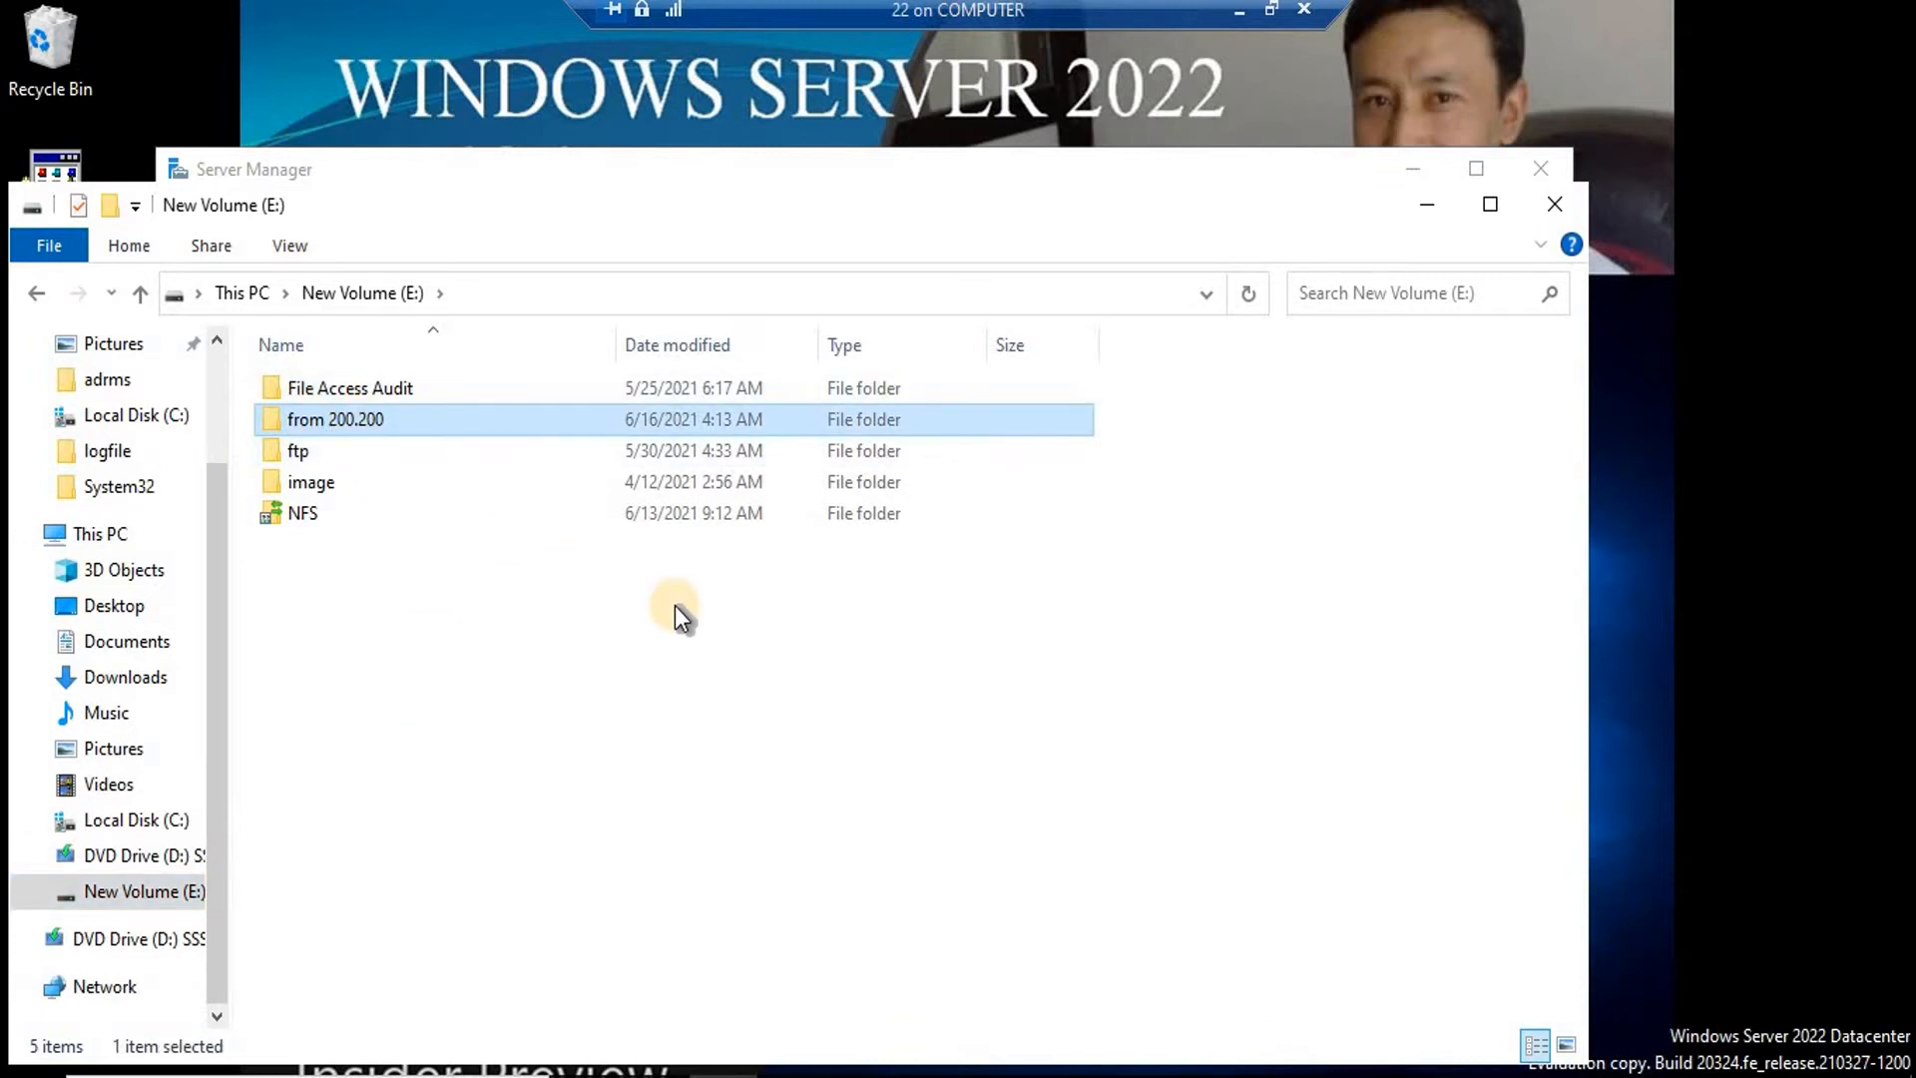
# Run ipconfig in a command prompt to confirm the server address 192.168.200.200, then close Explorer.
pyautogui.press('super+r')
pyautogui.write('cmd')
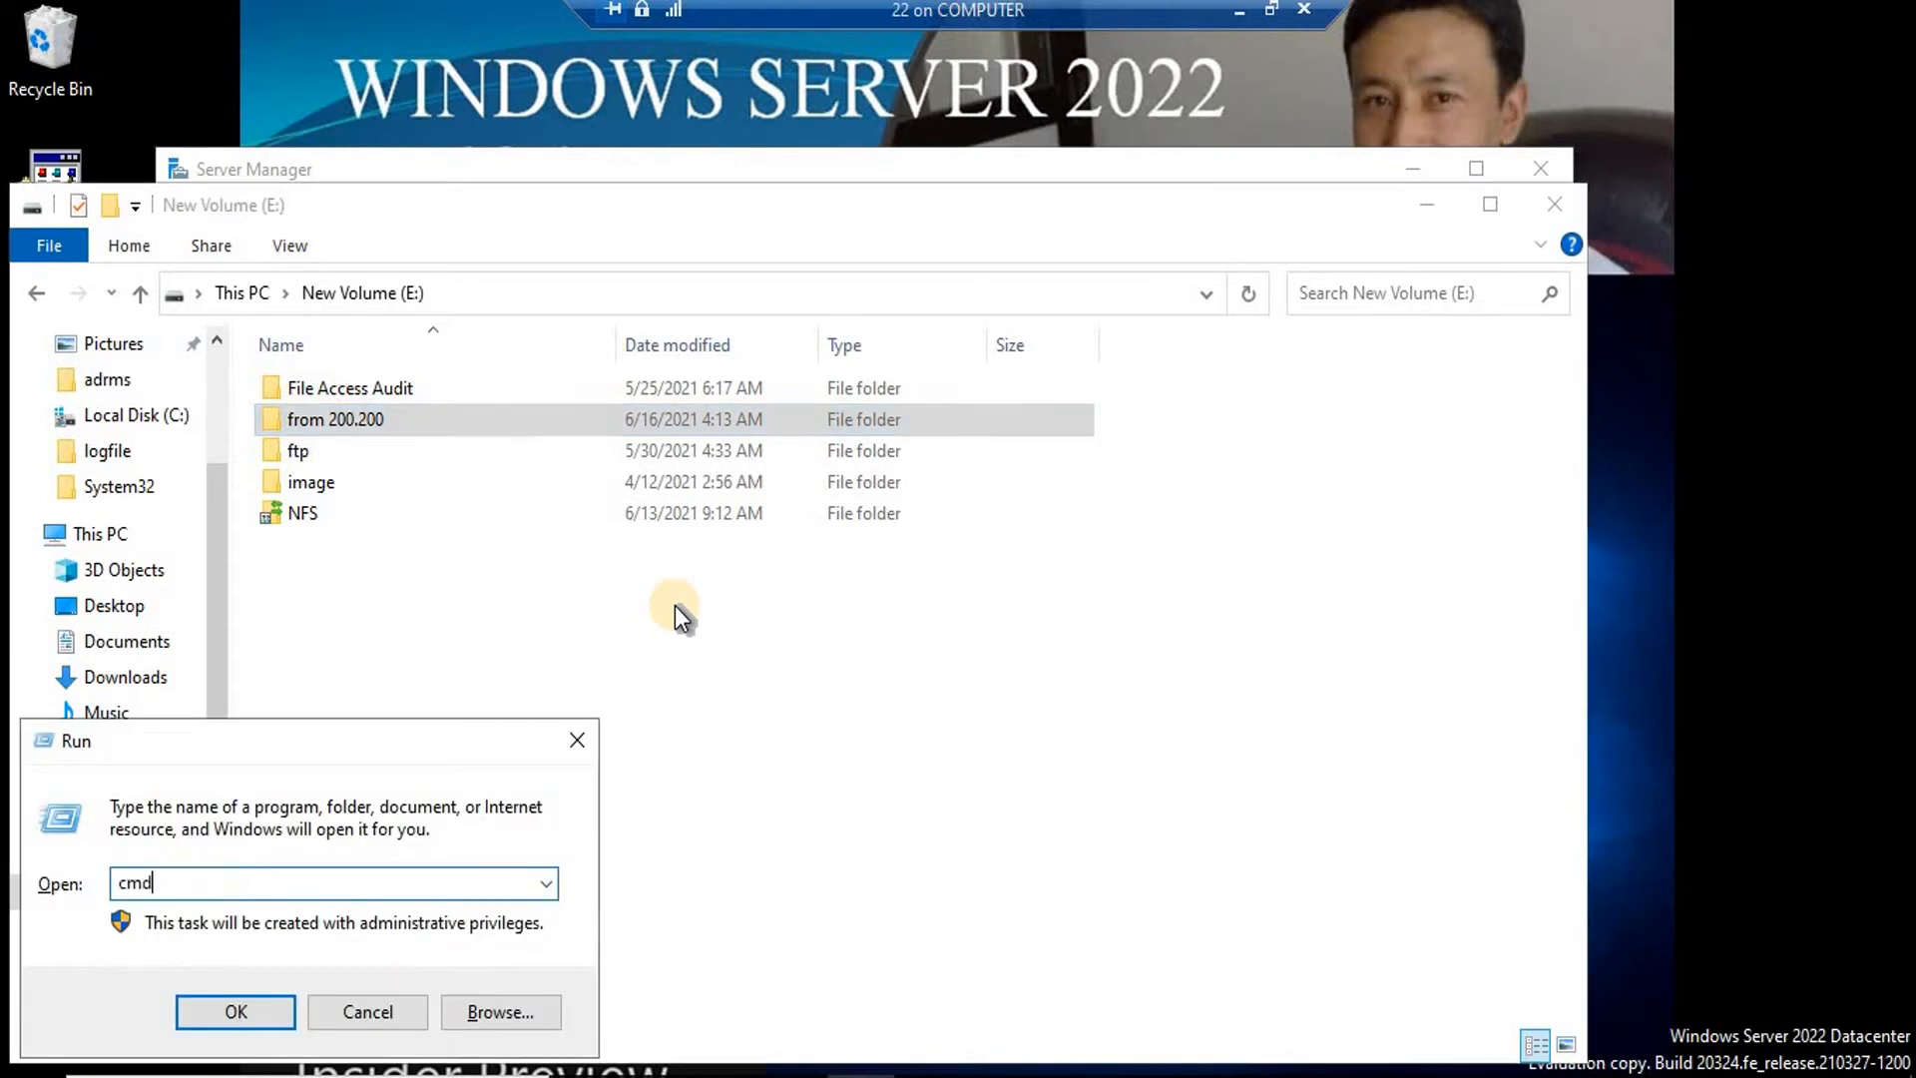
pyautogui.press('Return')
pyautogui.write('ipconfig')
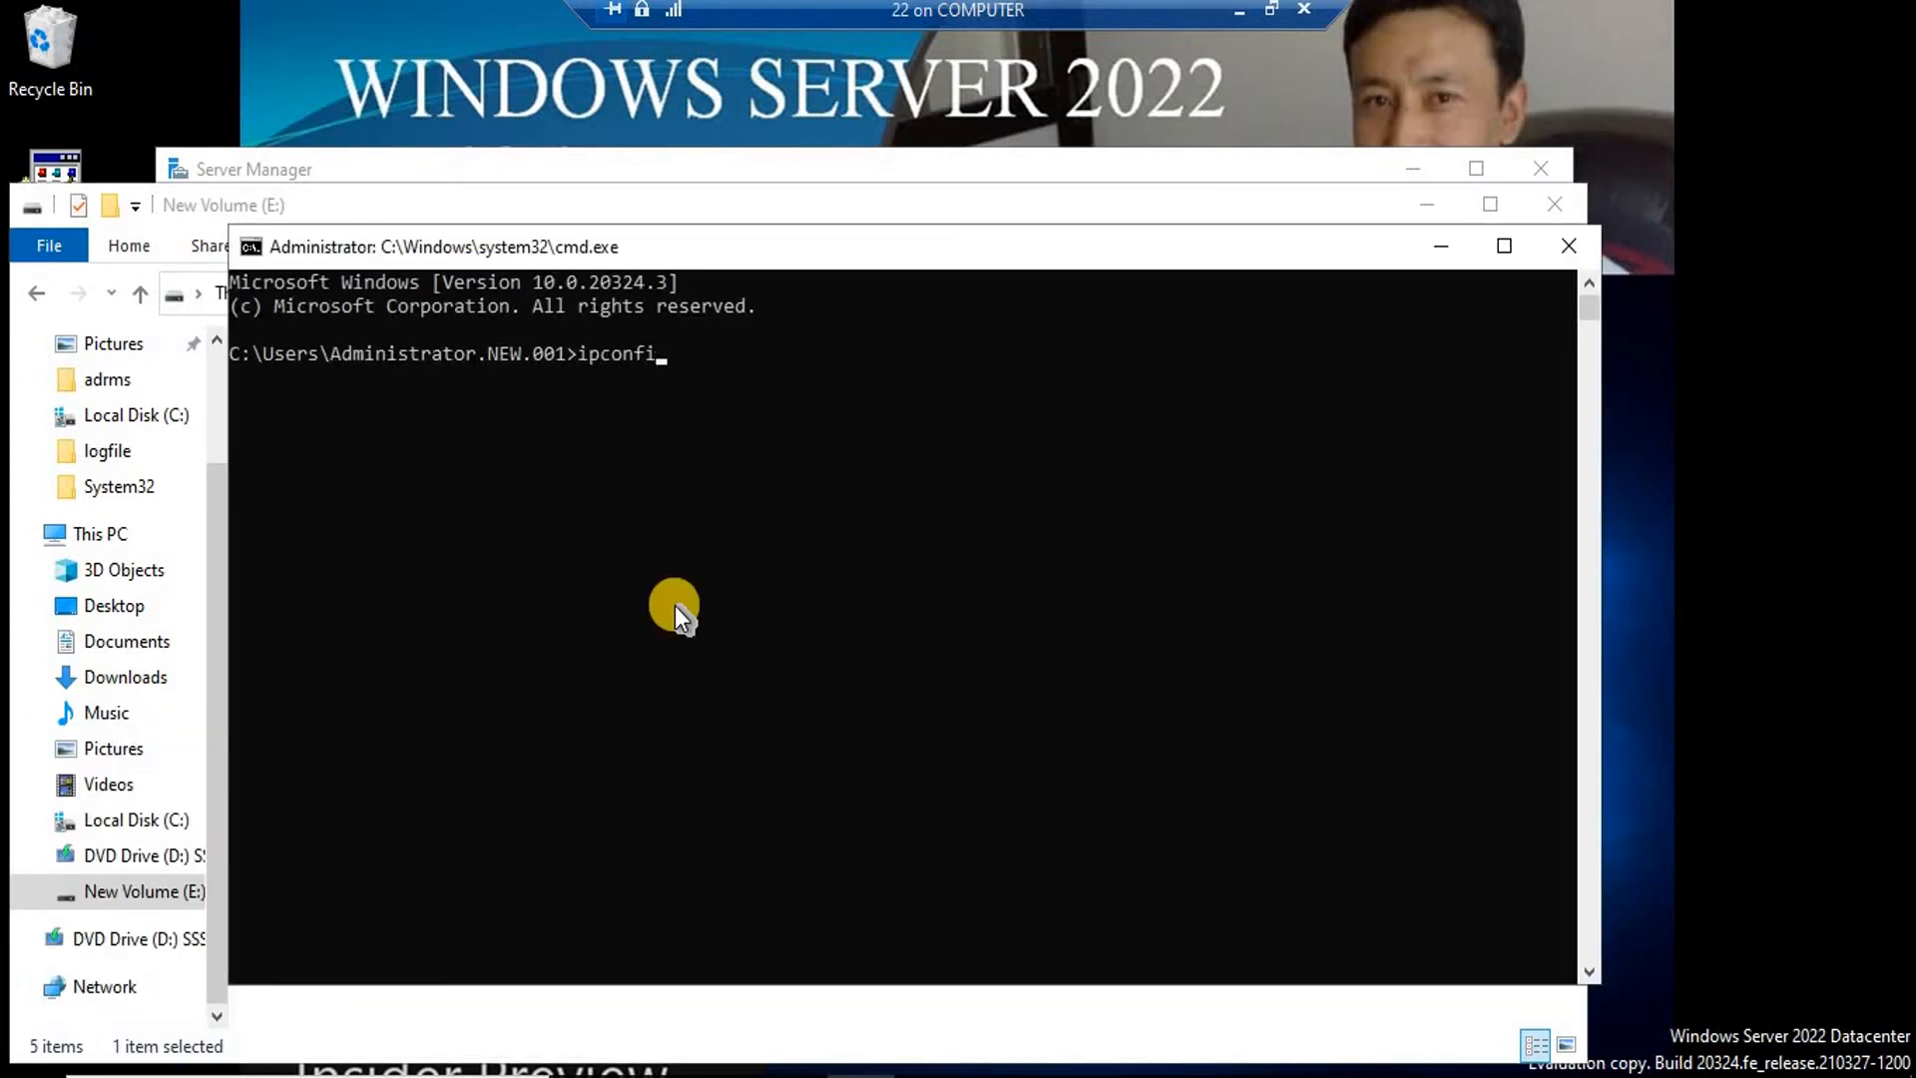
pyautogui.press('Return')
pyautogui.write('exit')
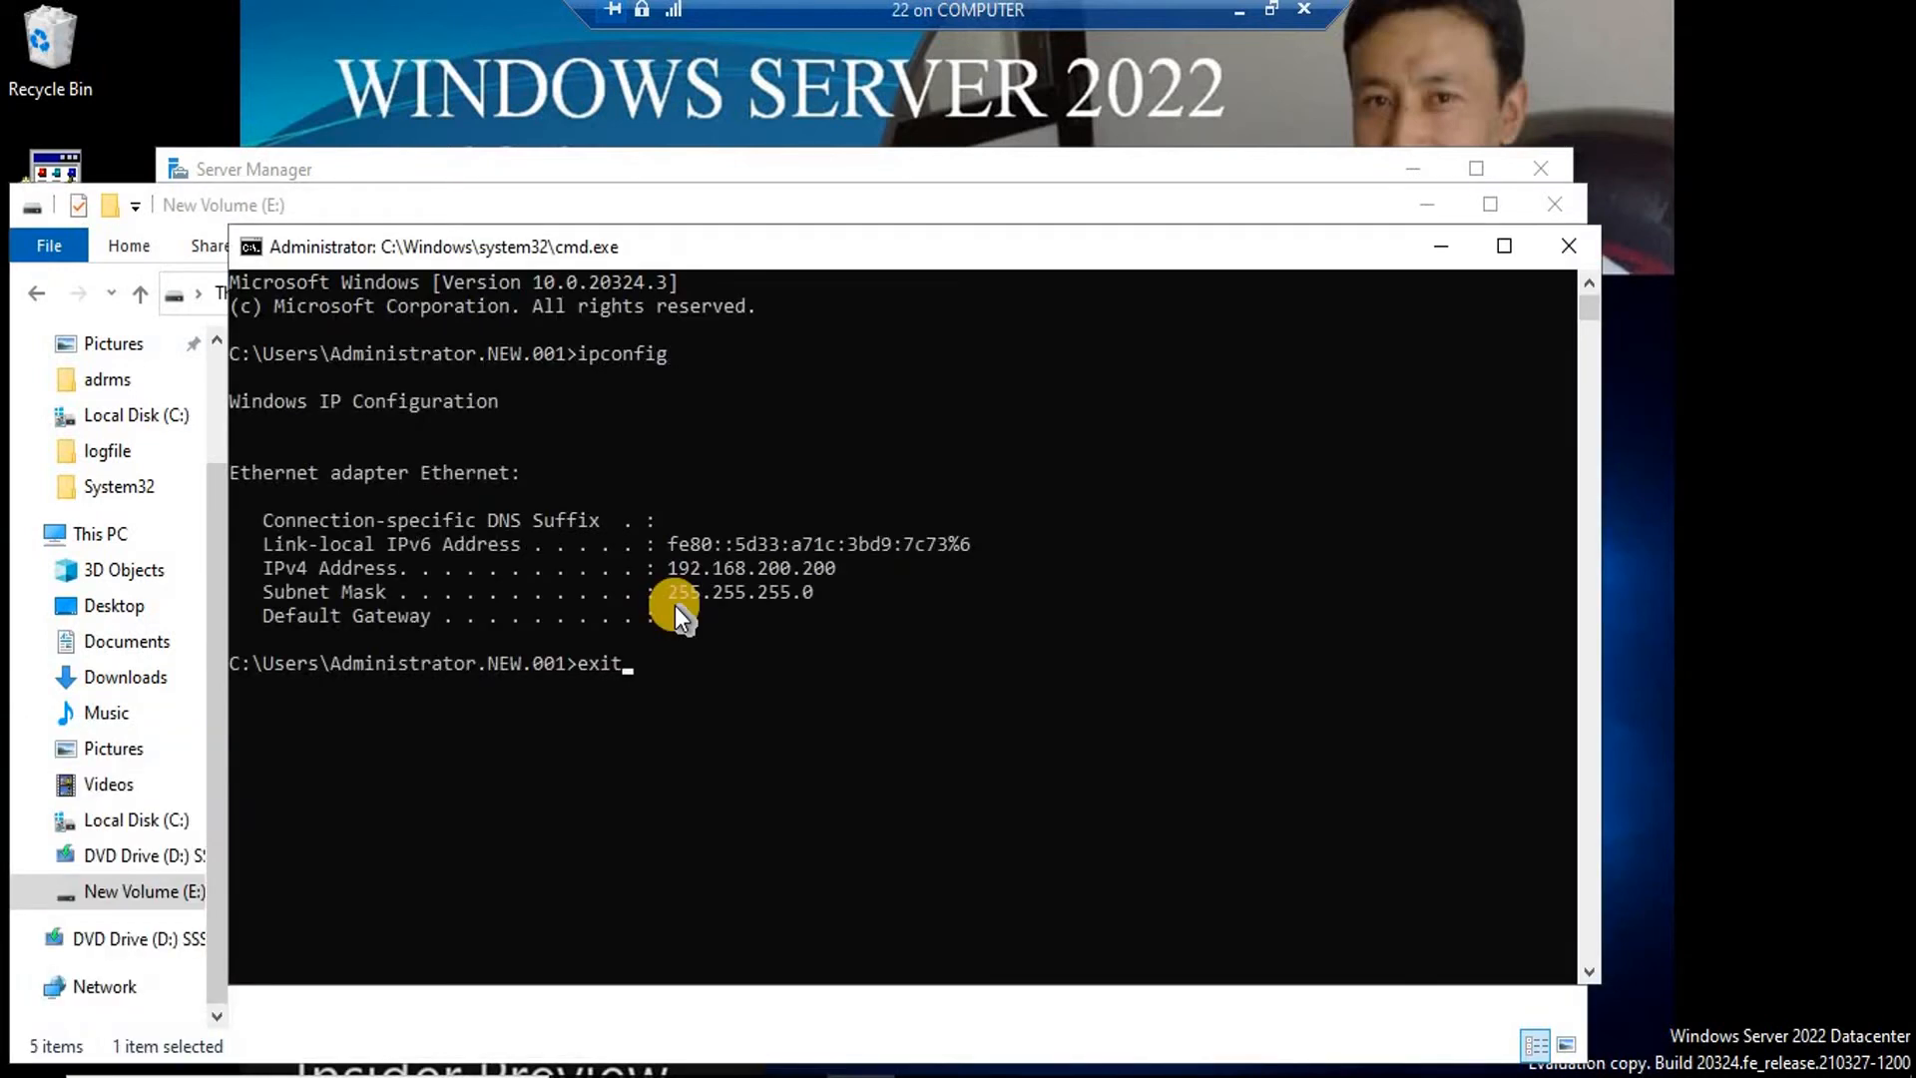
pyautogui.press('Return')
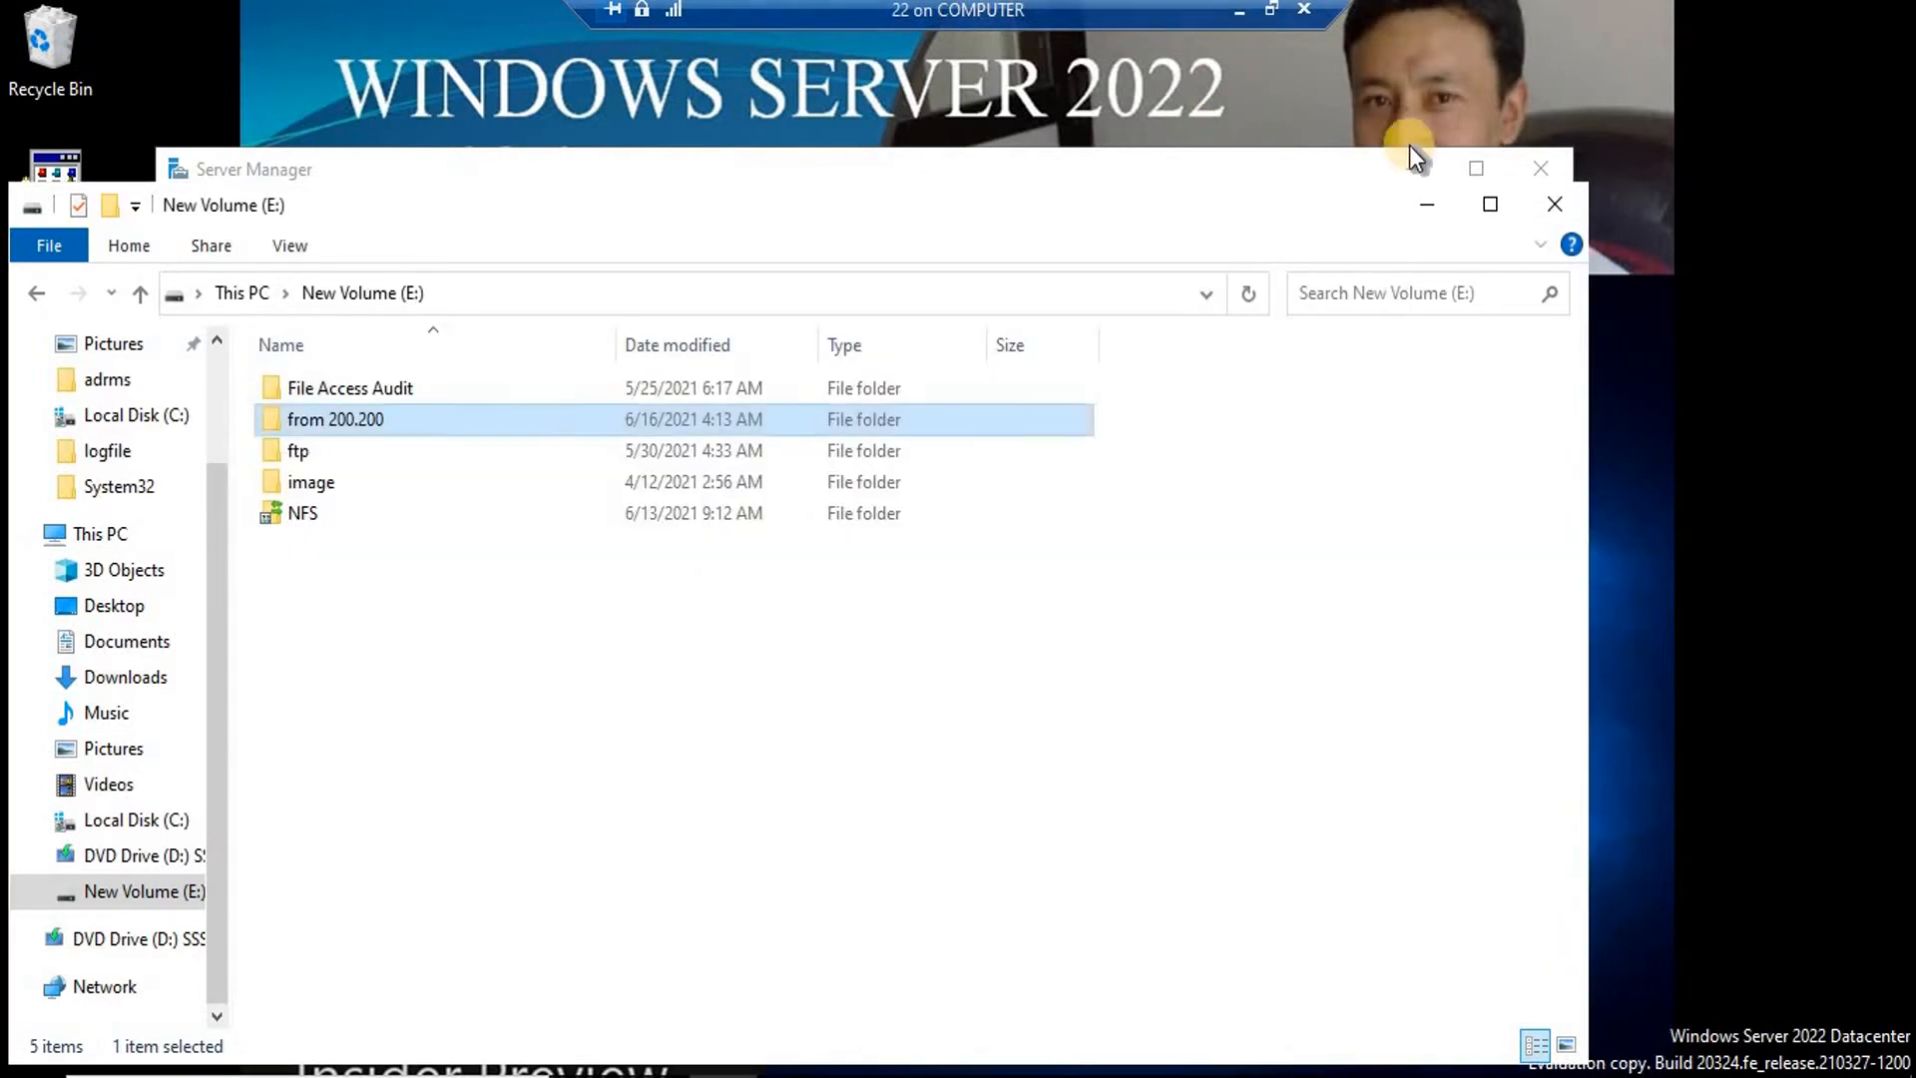
pyautogui.click(1552, 207)
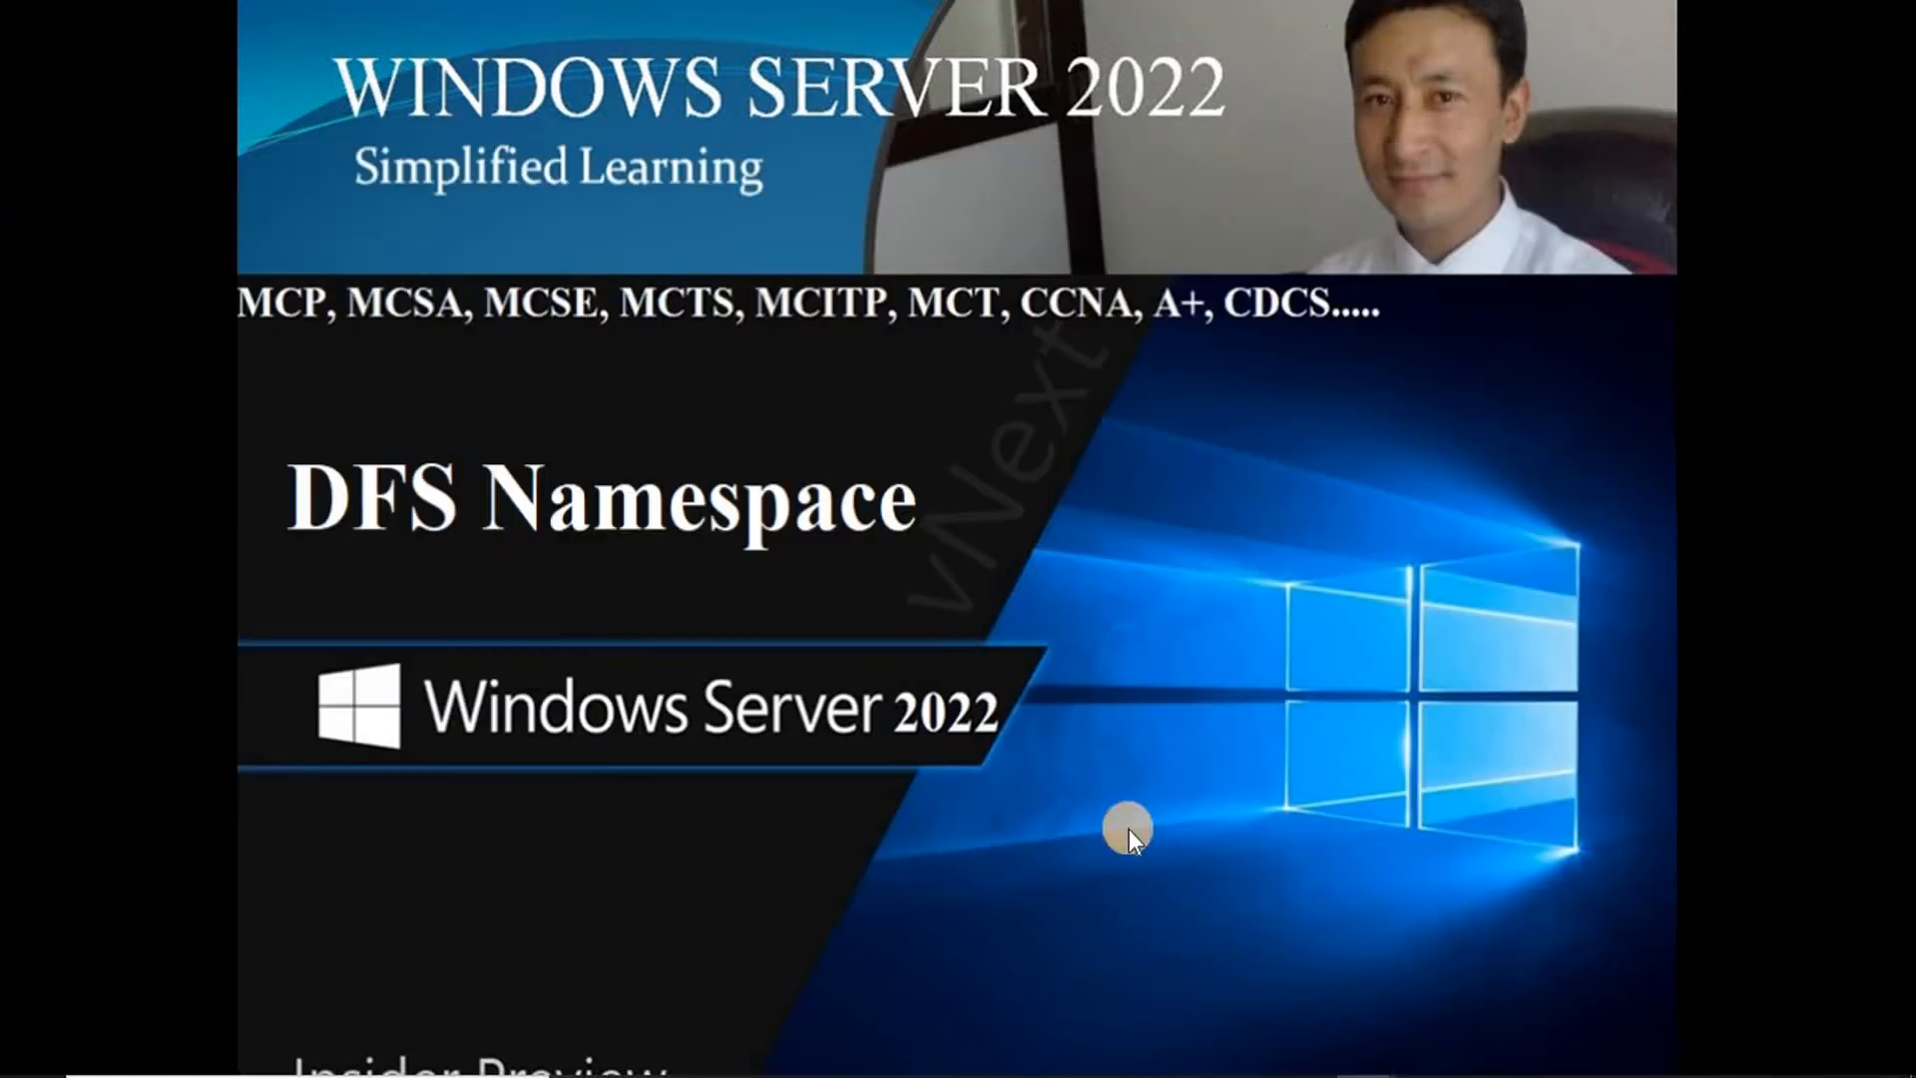
# Sign in to the Windows 10 client with the domain administrator password.
pyautogui.moveTo(1363, 1076)
pyautogui.click(1450, 969)
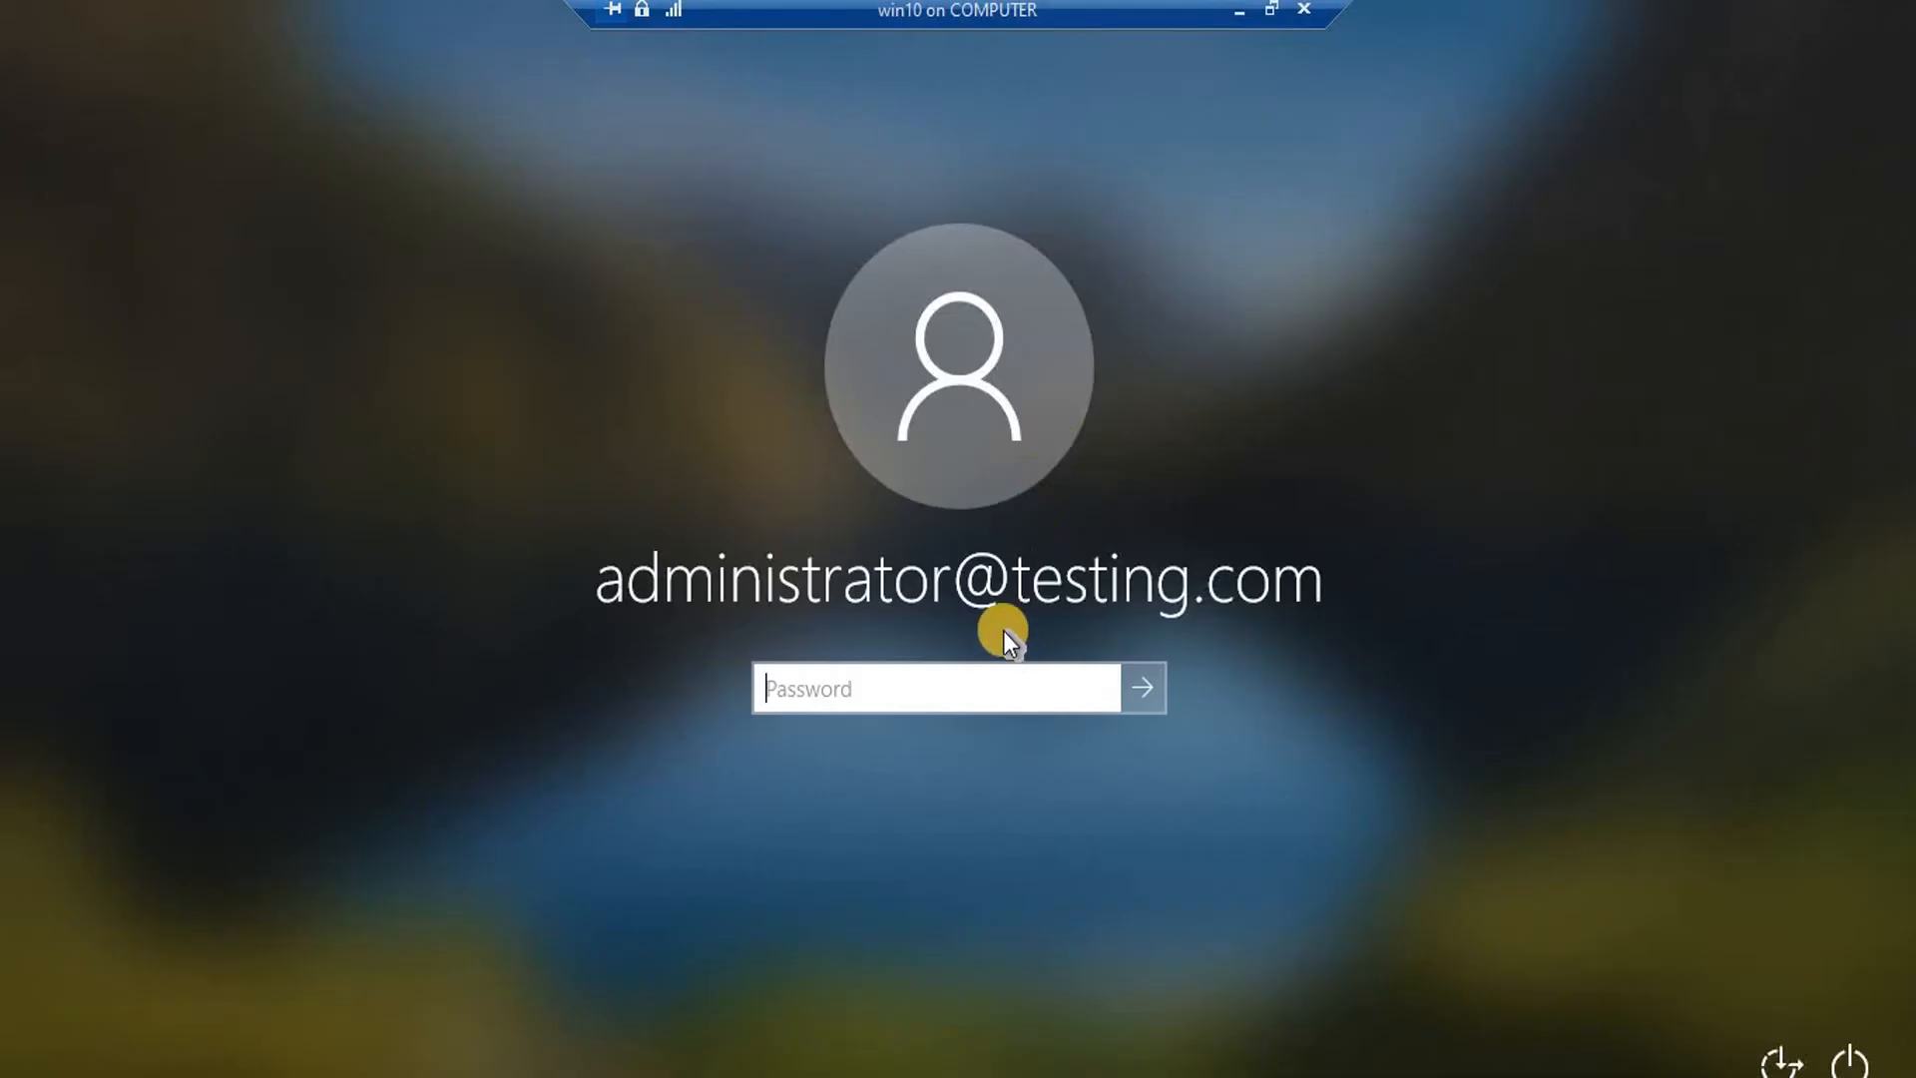
pyautogui.write('P@ssw0rd')
pyautogui.press('Return')
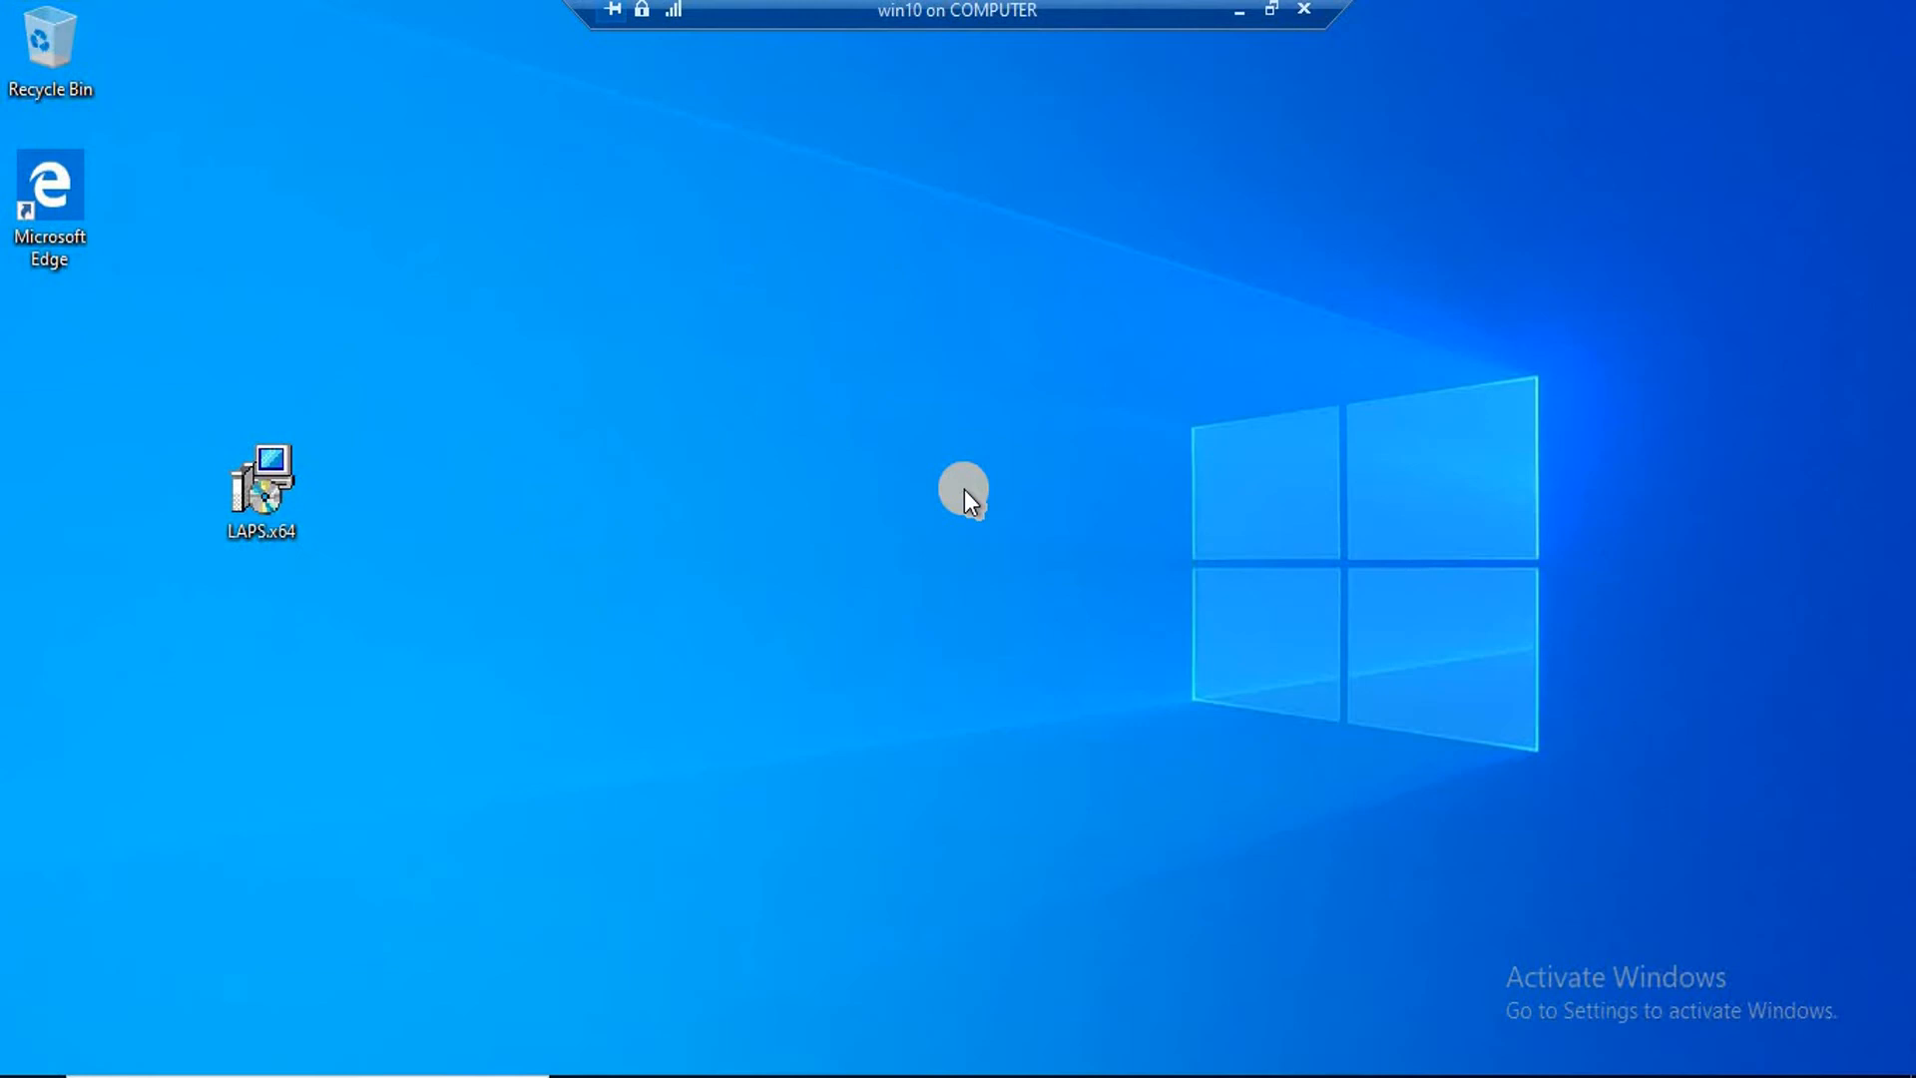
# Open Local Disk (C:) from This PC in File Explorer.
pyautogui.press('super+e')
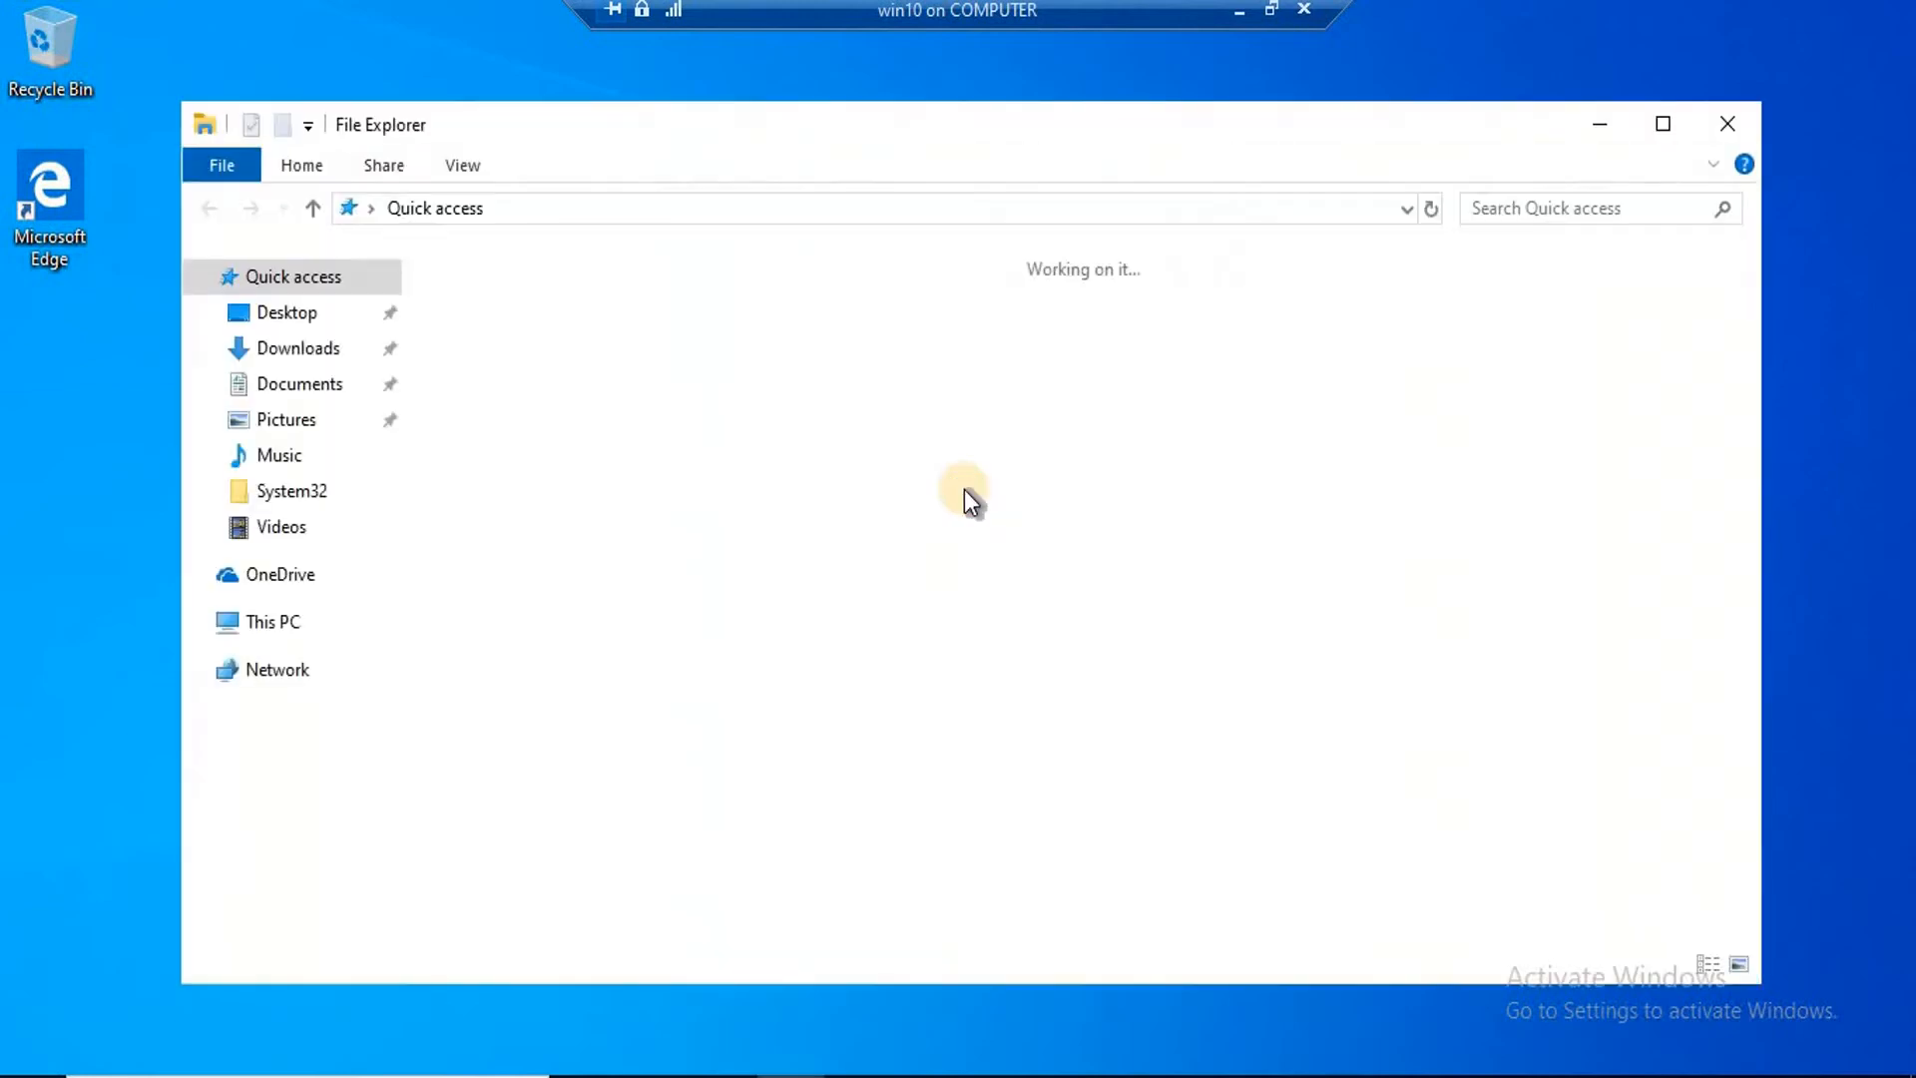
pyautogui.click(229, 737)
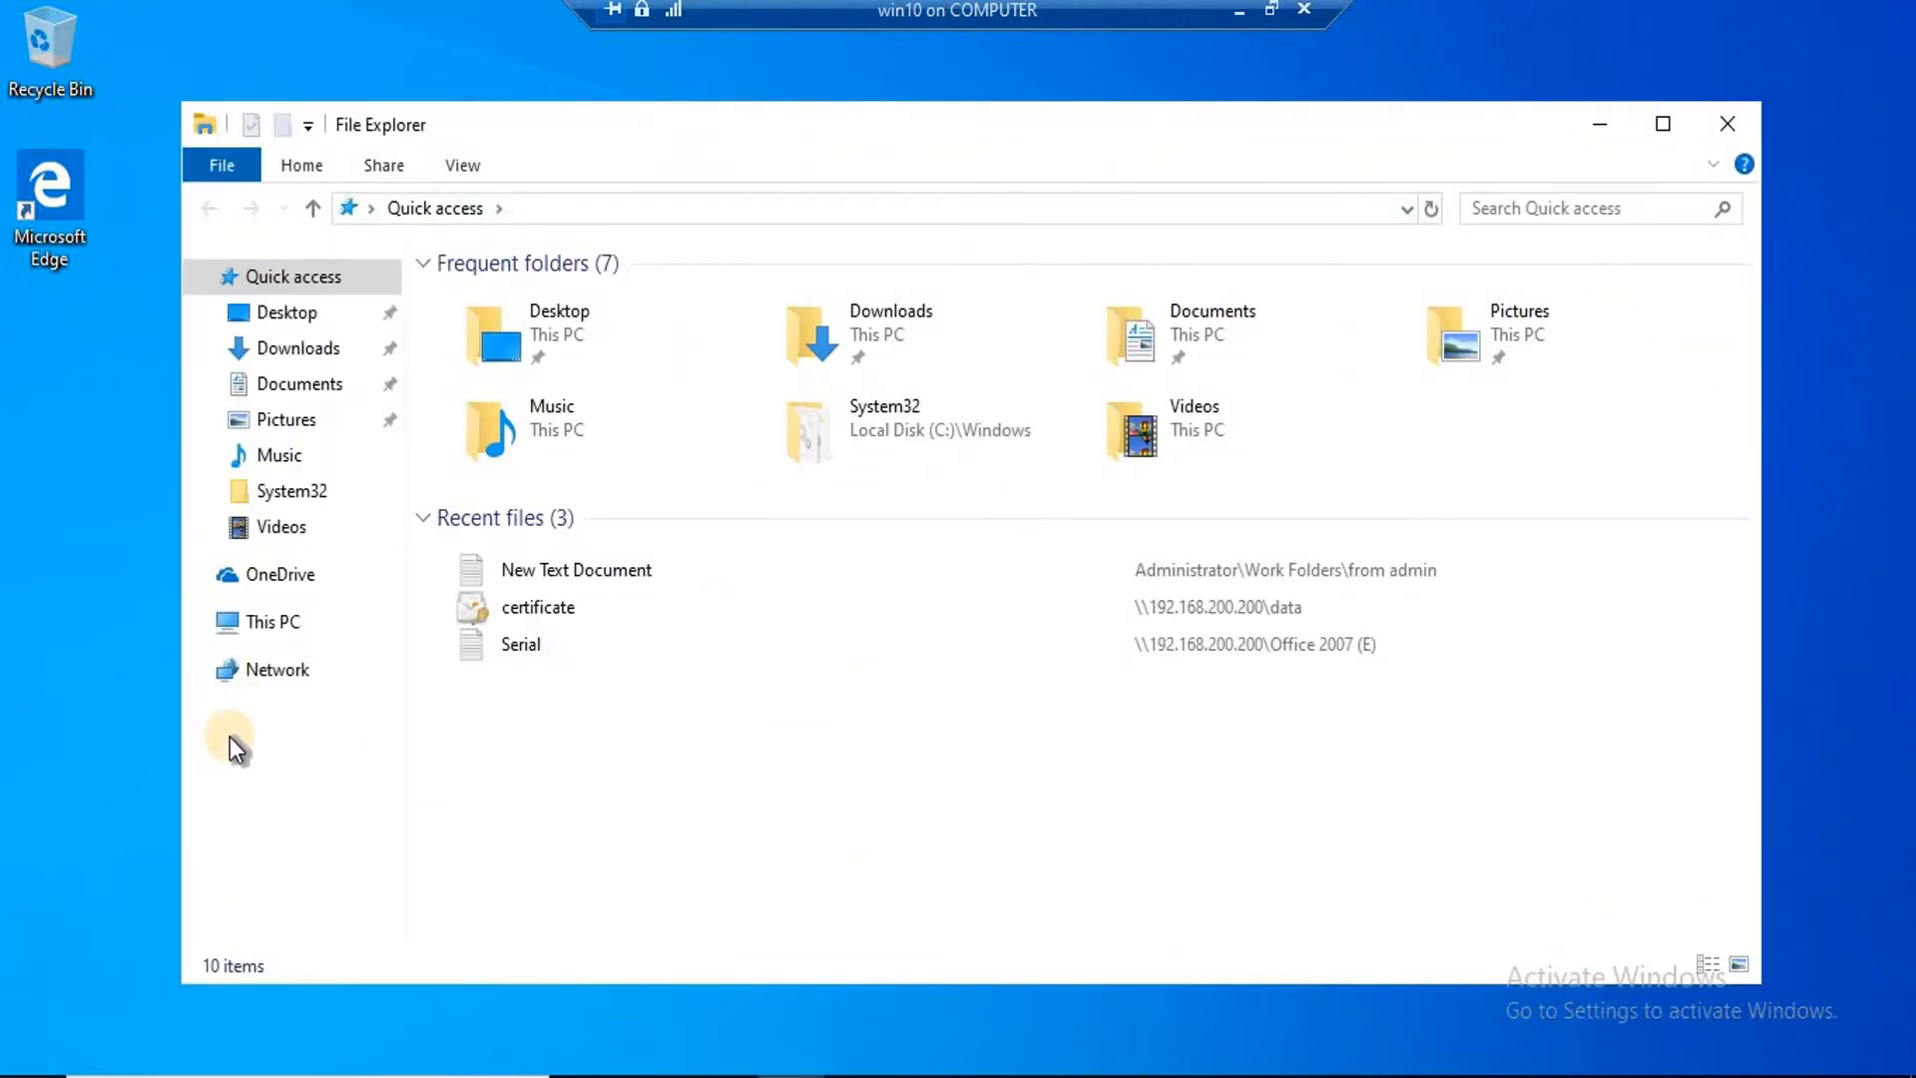
pyautogui.click(262, 624)
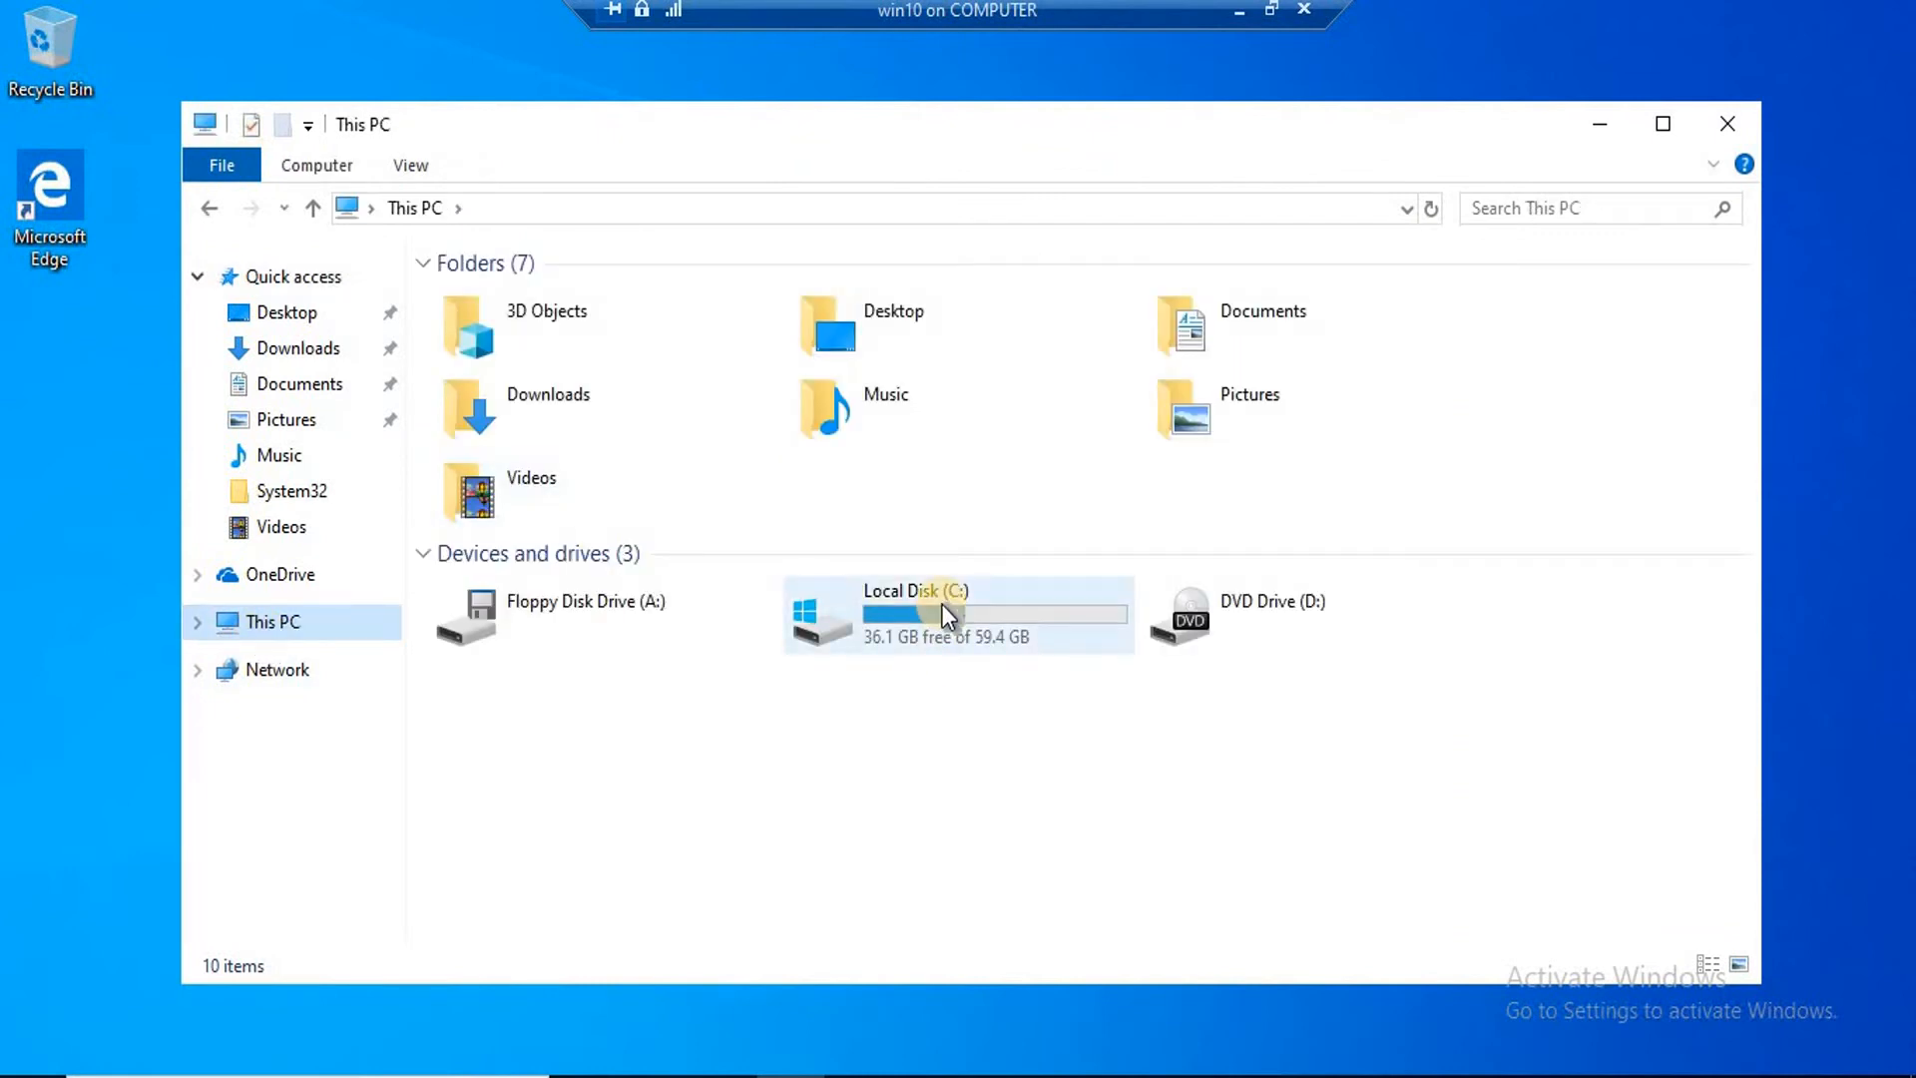
pyautogui.doubleClick(943, 603)
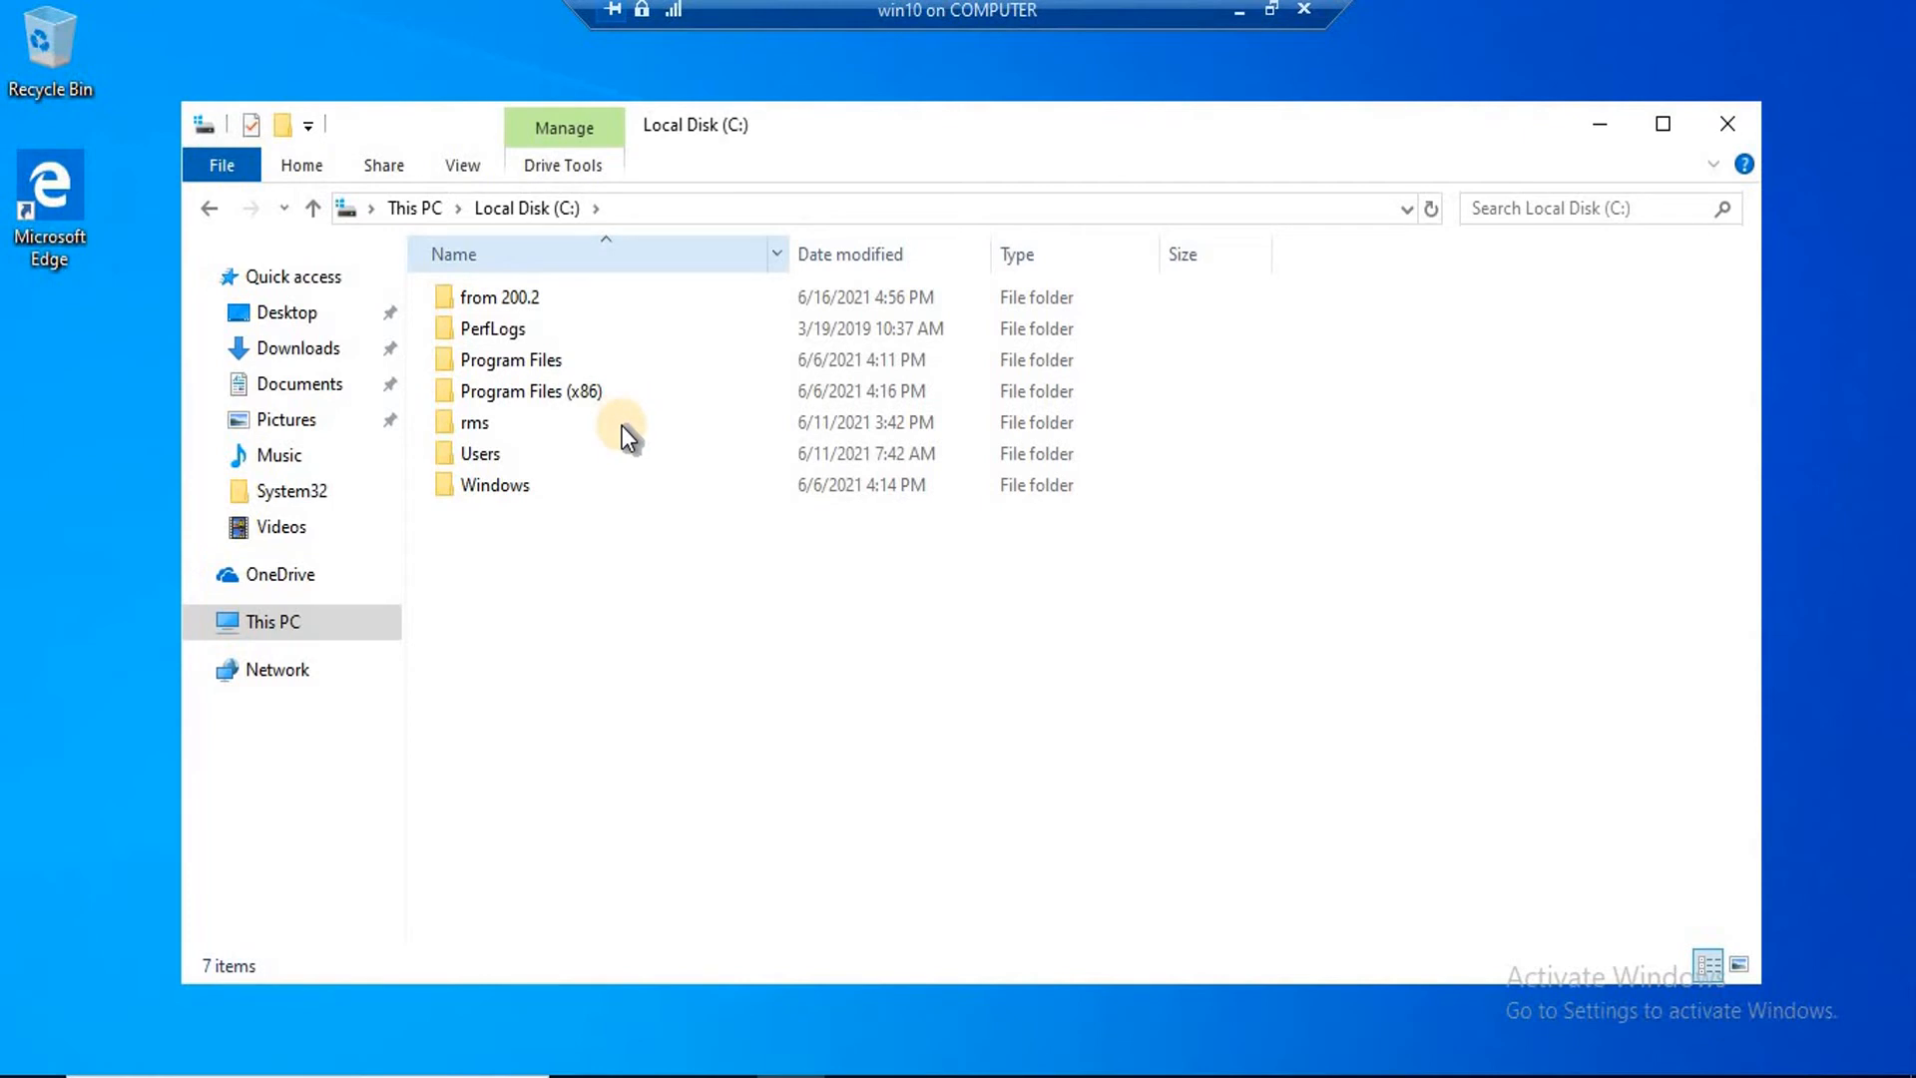
# Run ipconfig in a command prompt to check the client's IP address, then exit.
pyautogui.press('super+r')
pyautogui.write('d')
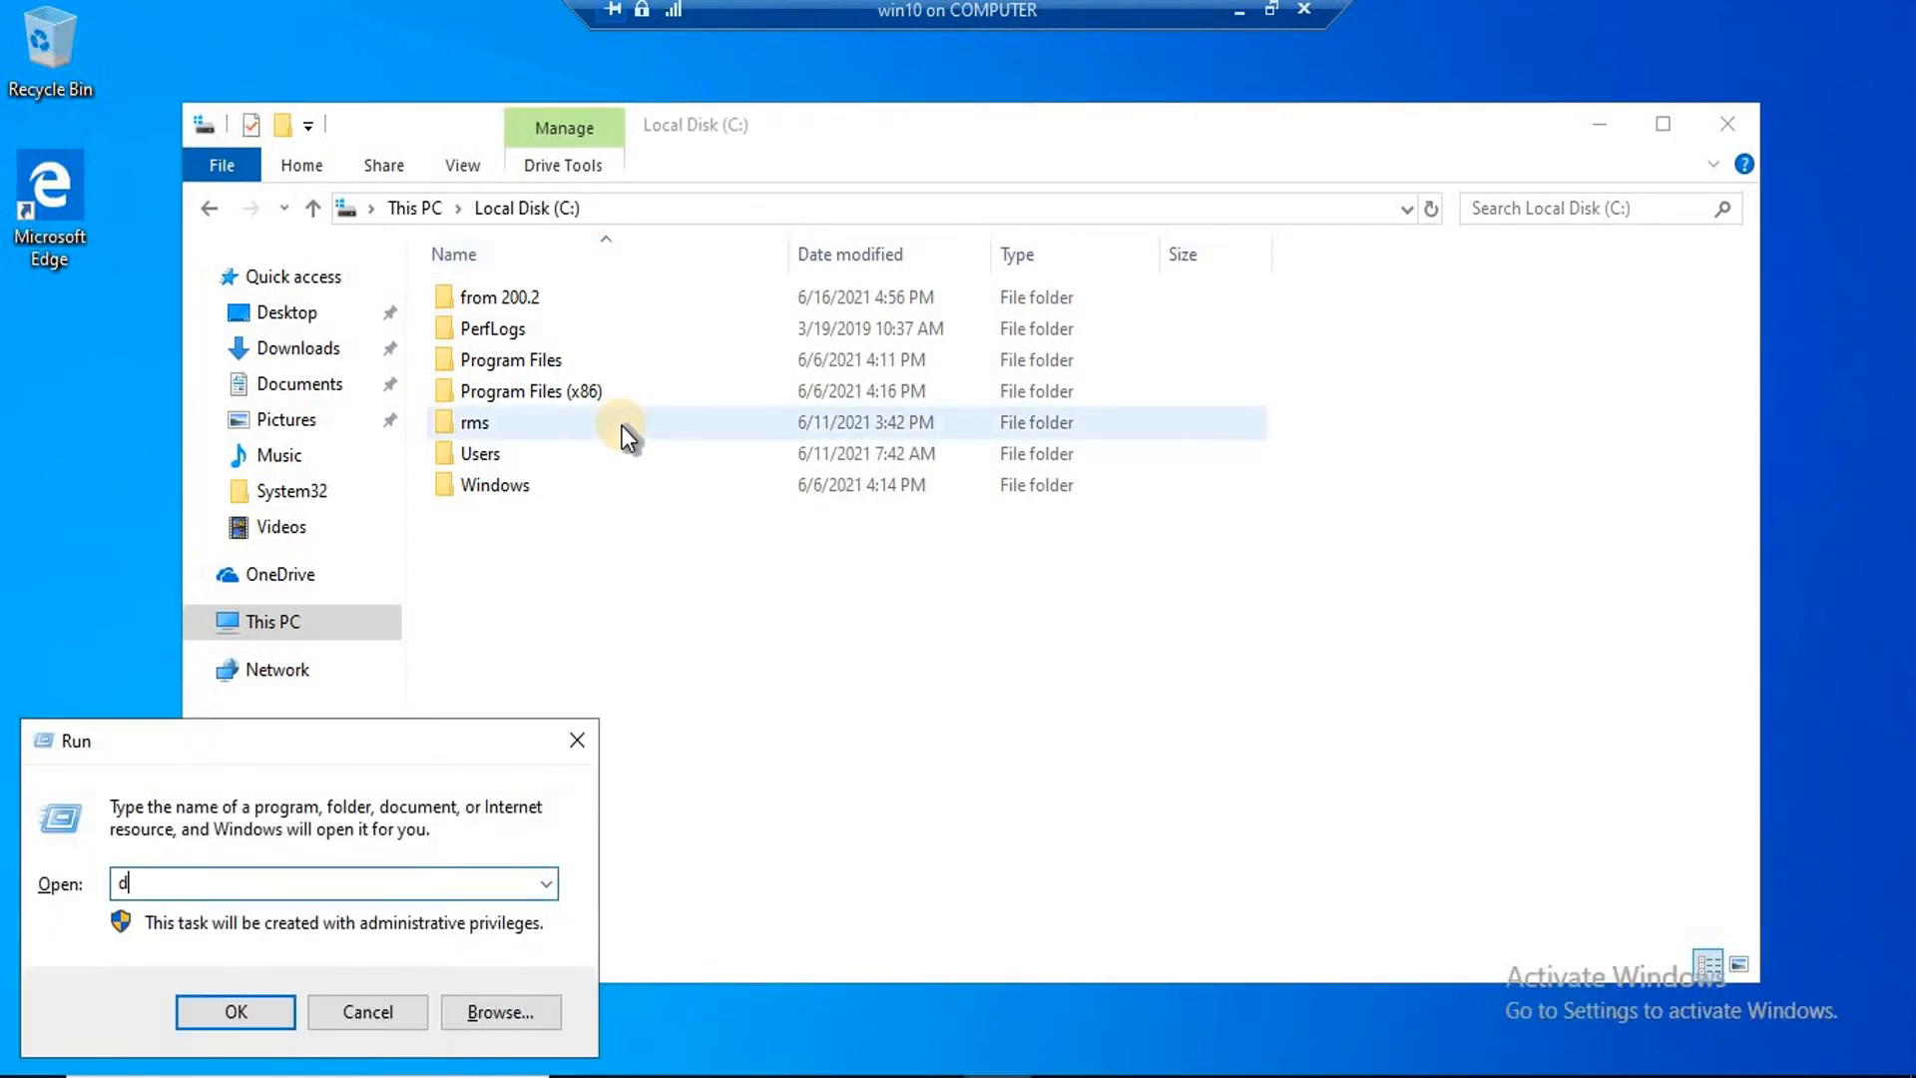
pyautogui.press('BackSpace')
pyautogui.write('cmd')
pyautogui.press('Return')
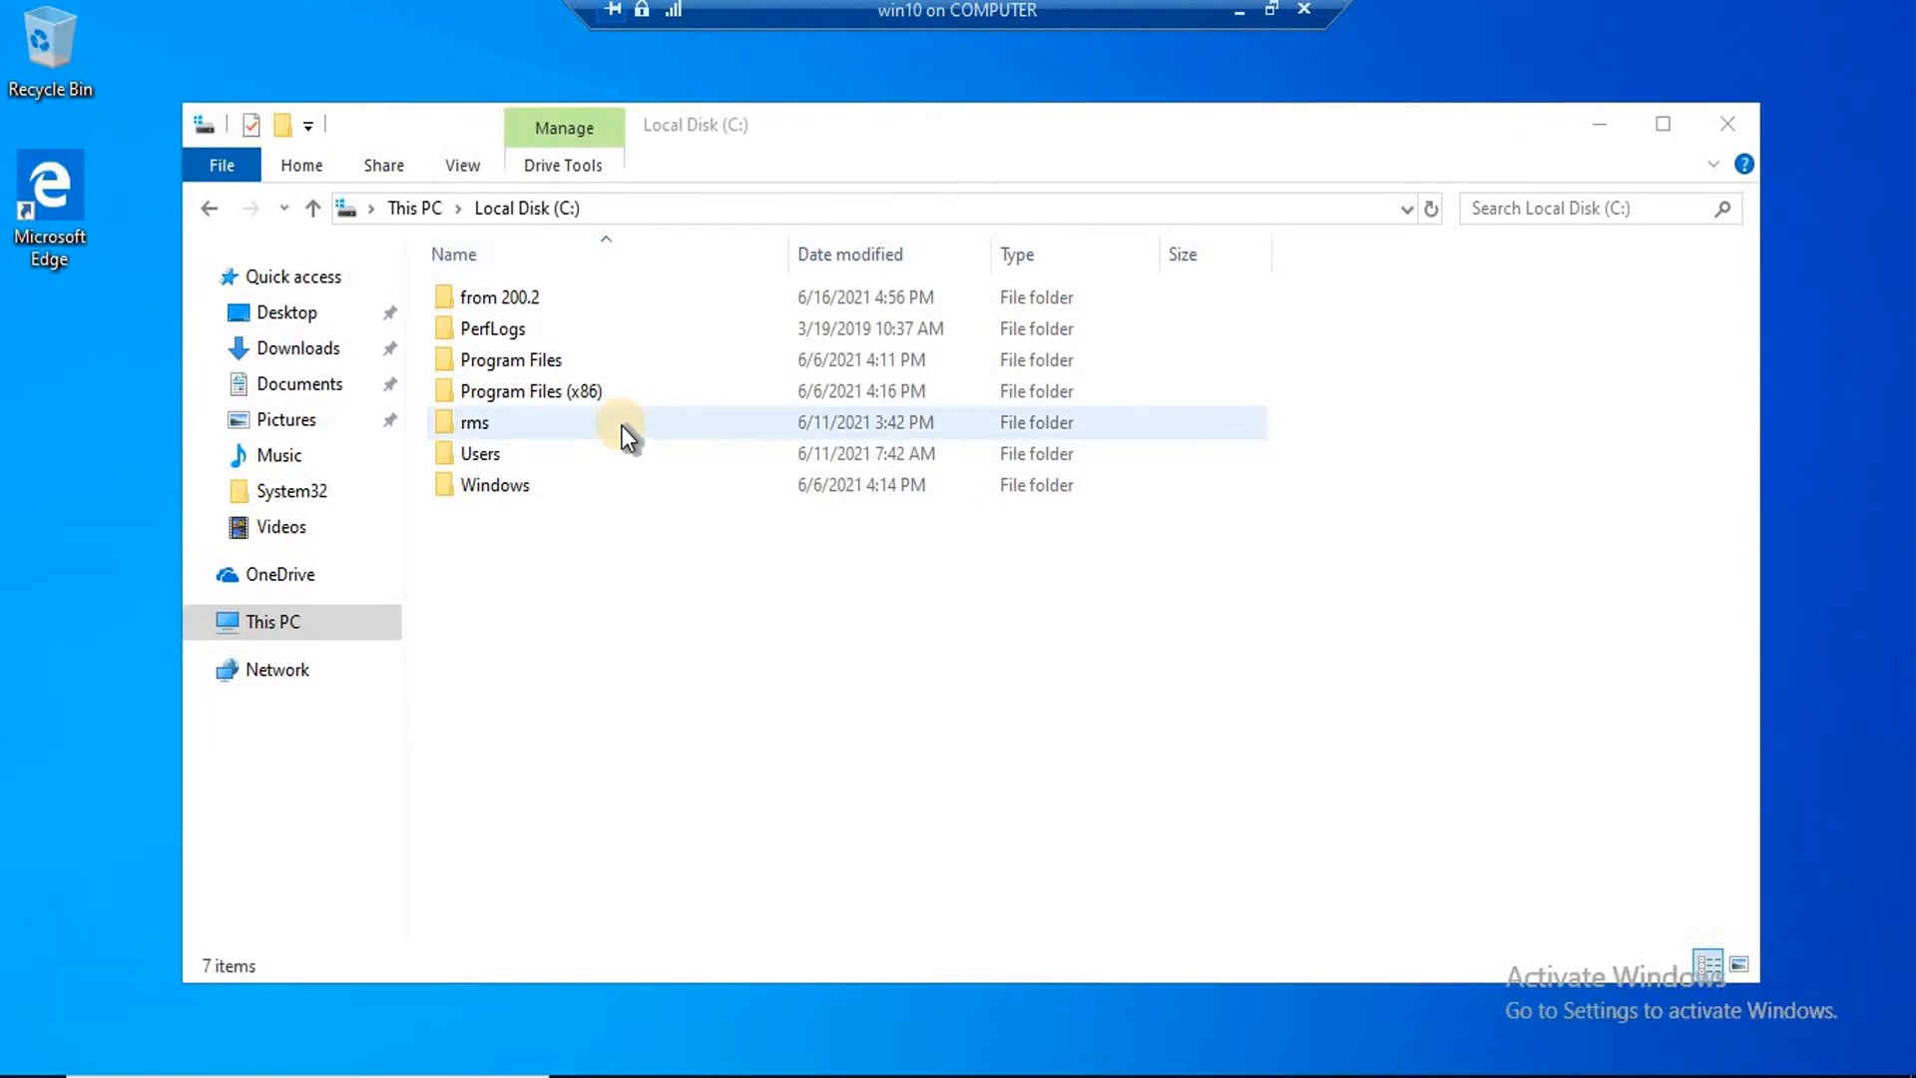
pyautogui.write('ipconfig')
pyautogui.press('Return')
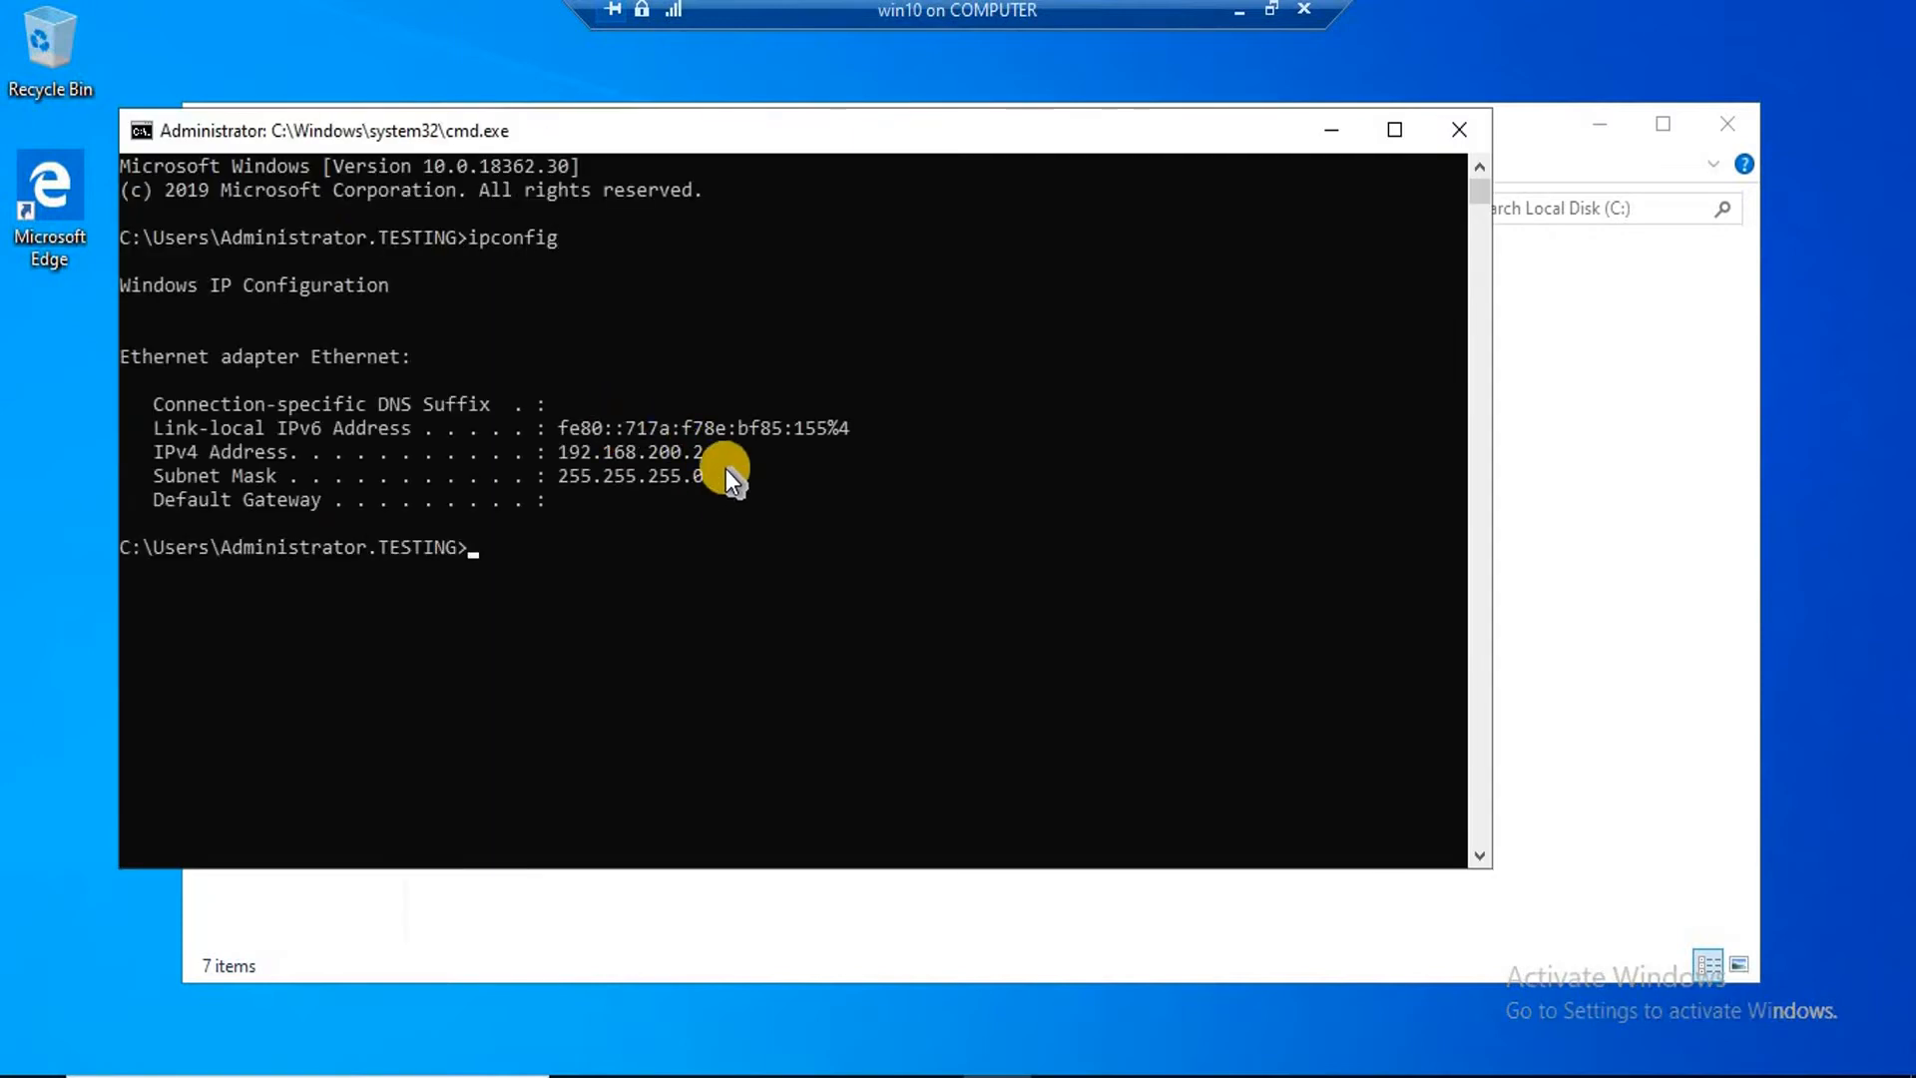
pyautogui.write('exit')
pyautogui.press('Return')
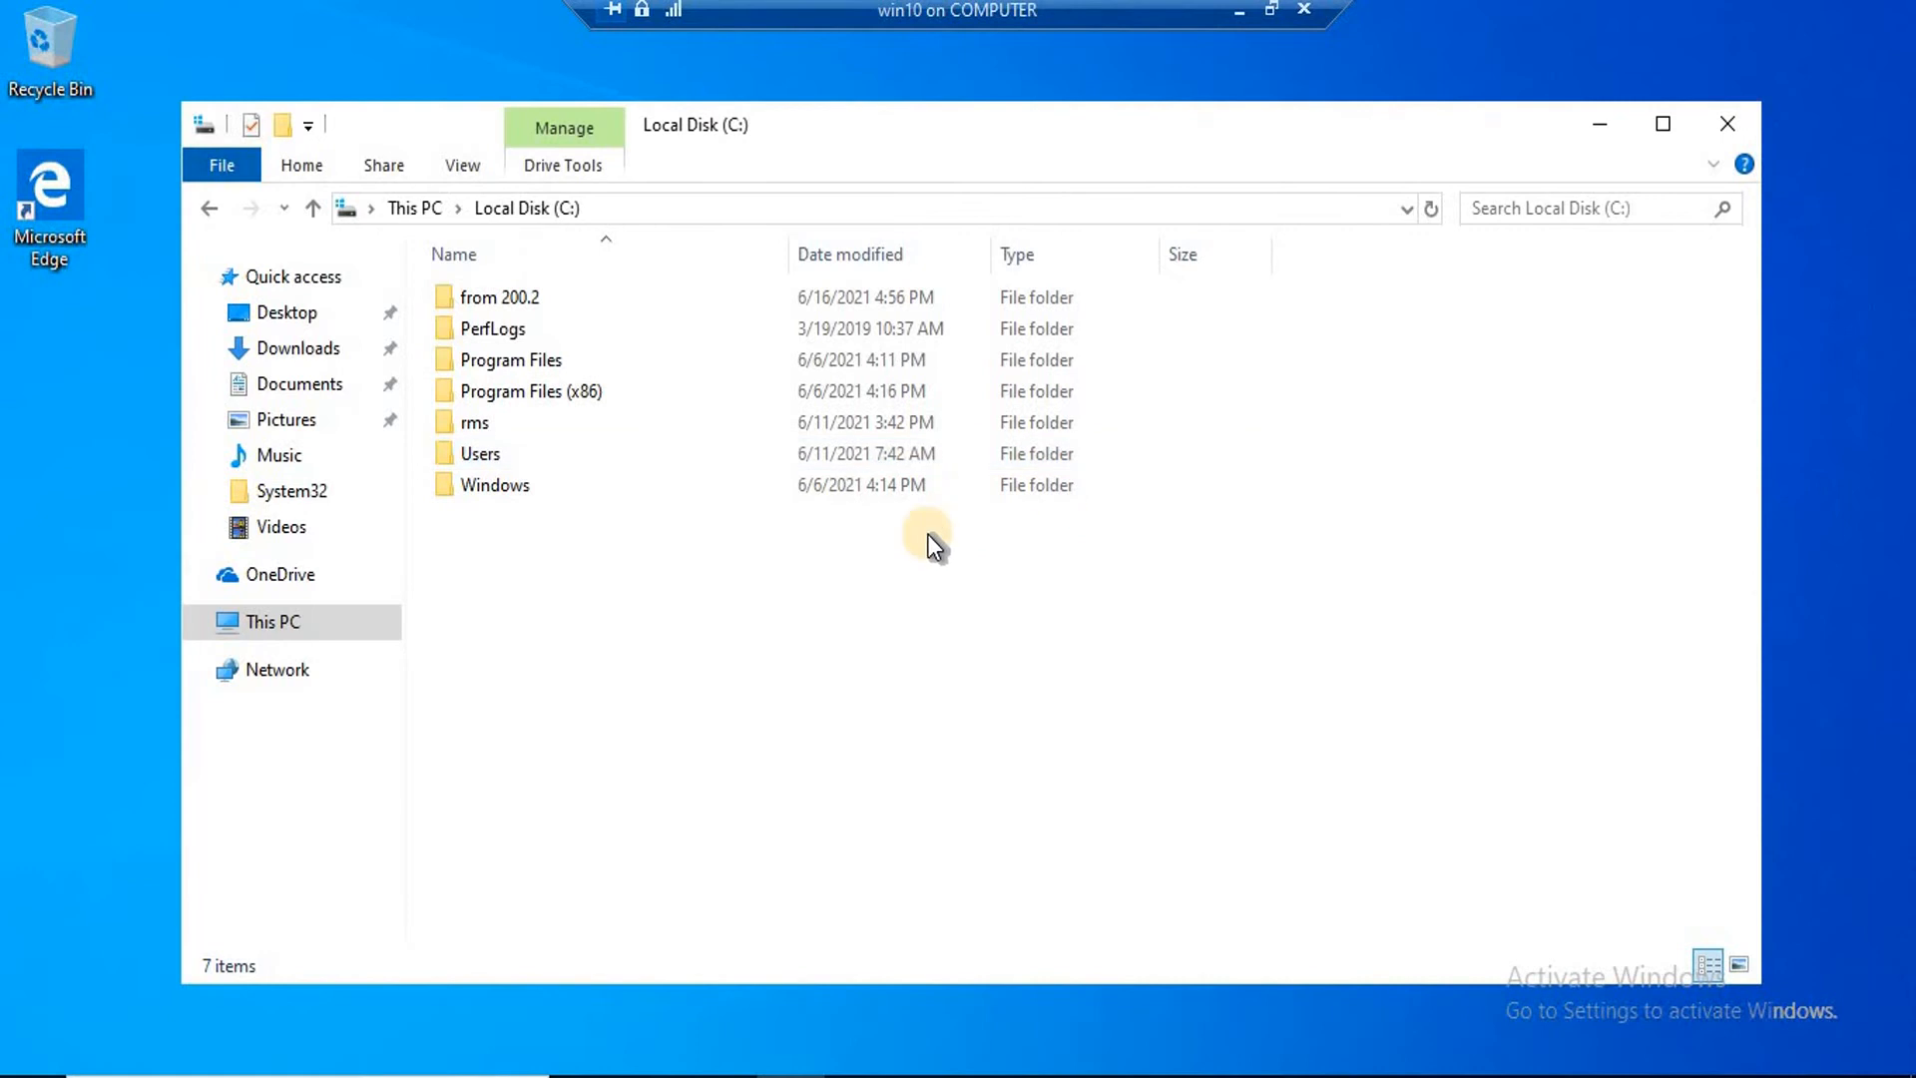
# Browse \\192.168.200.200 to list the server's shares and select 'from 200.200'.
pyautogui.press('super+r')
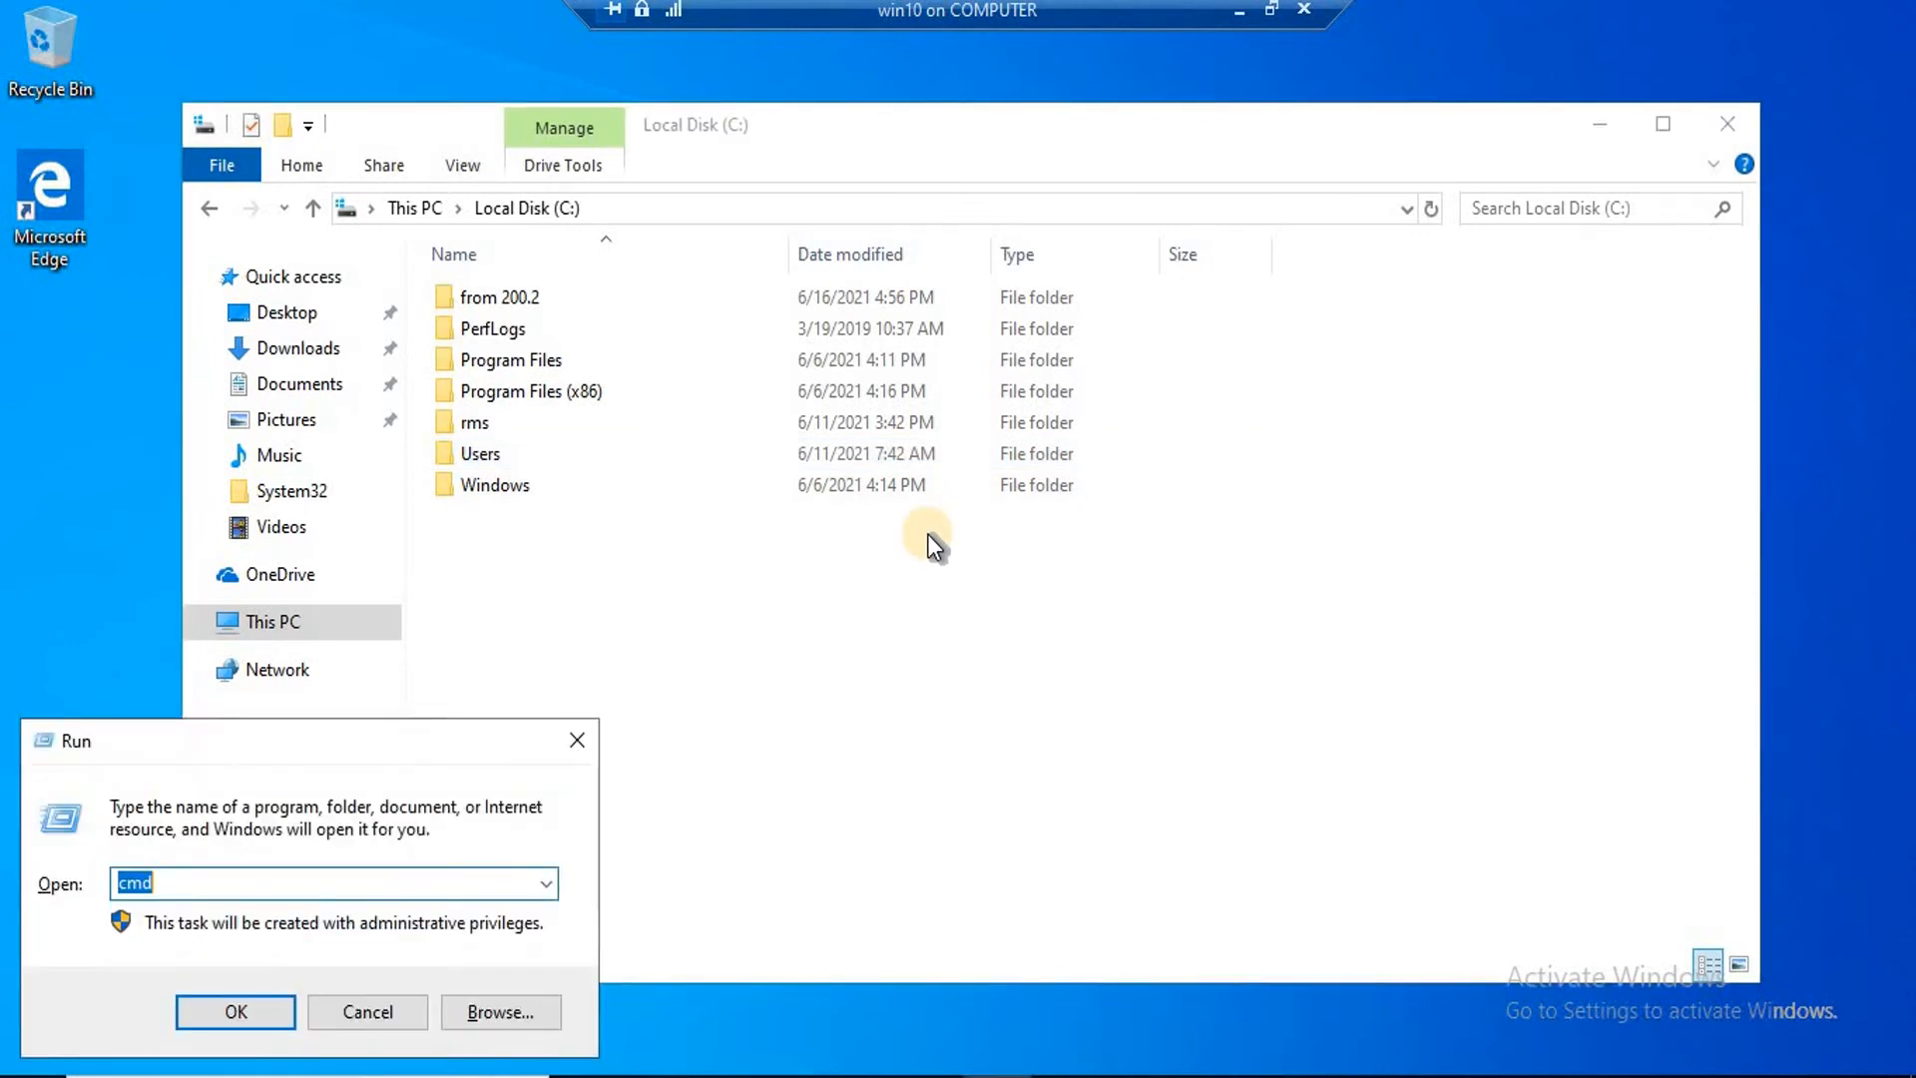
pyautogui.write('\\\\192')
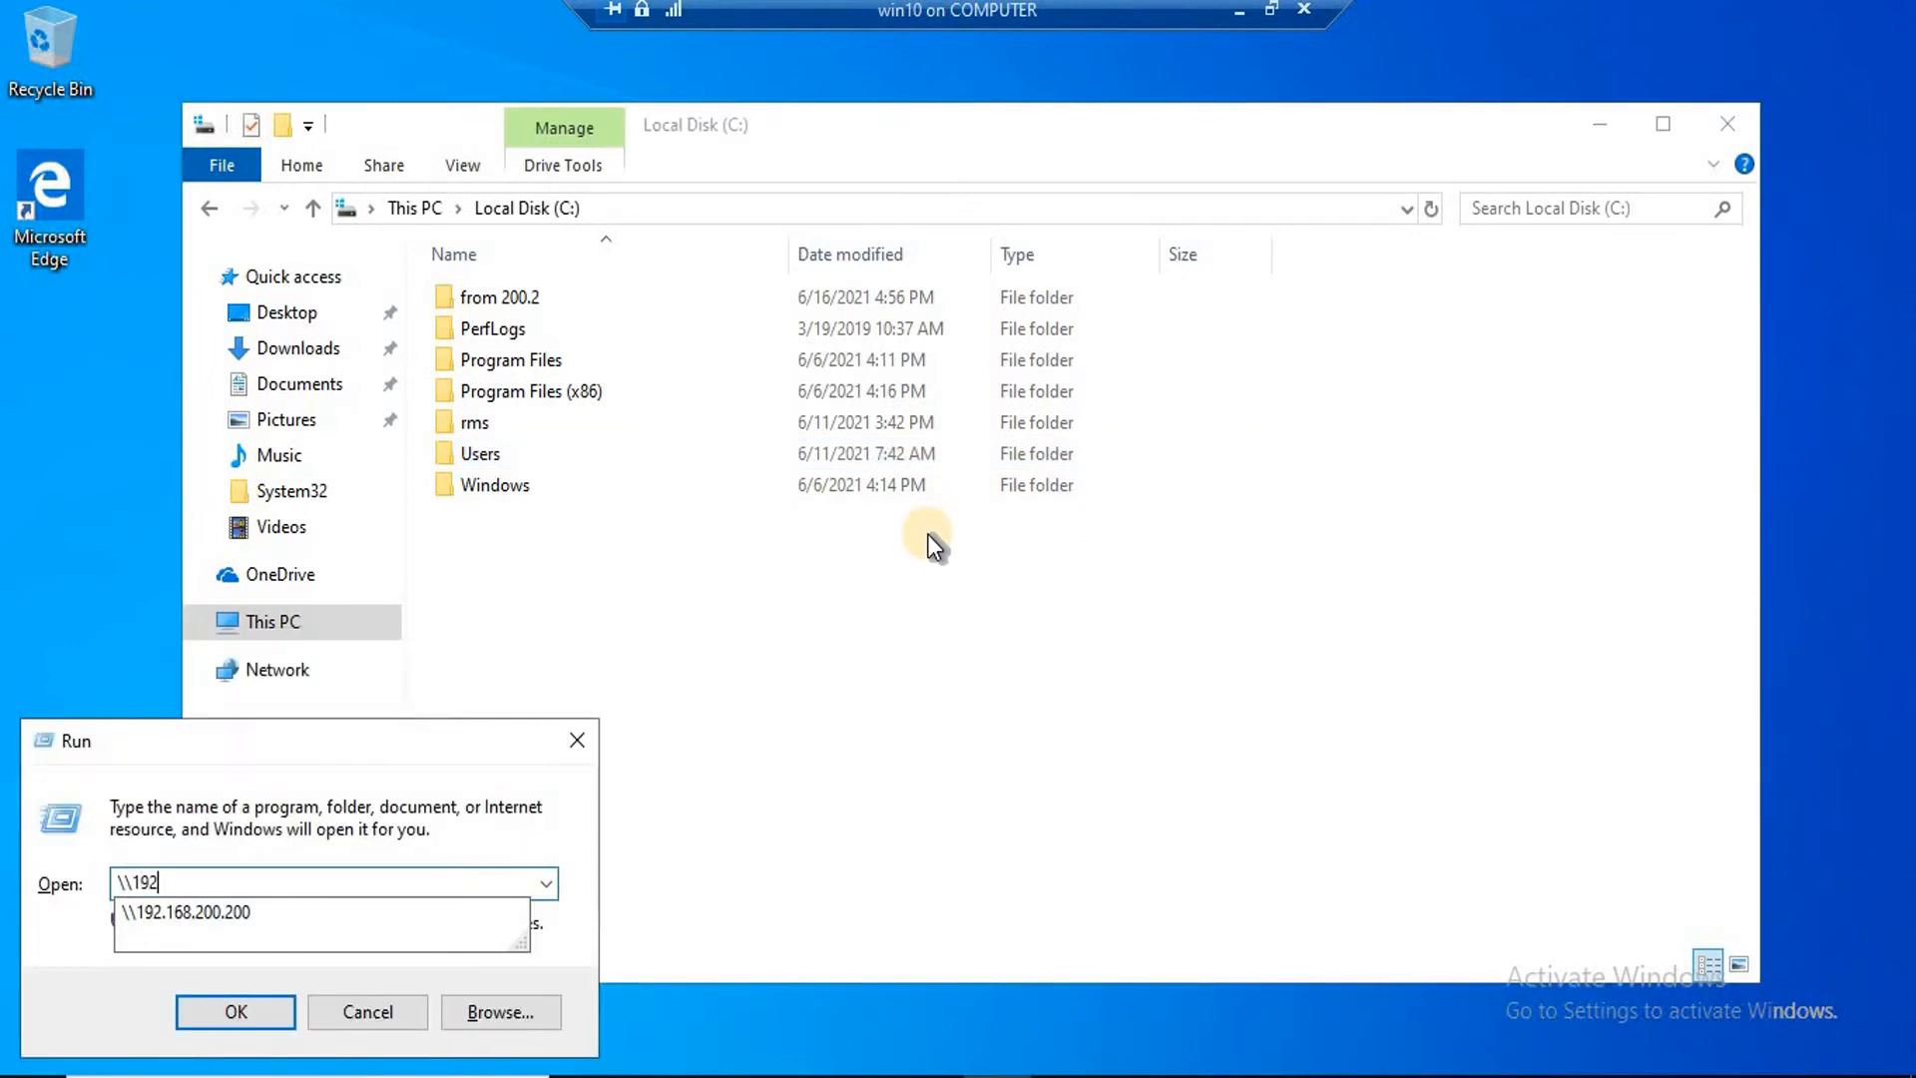
pyautogui.press('Down')
pyautogui.press('Return')
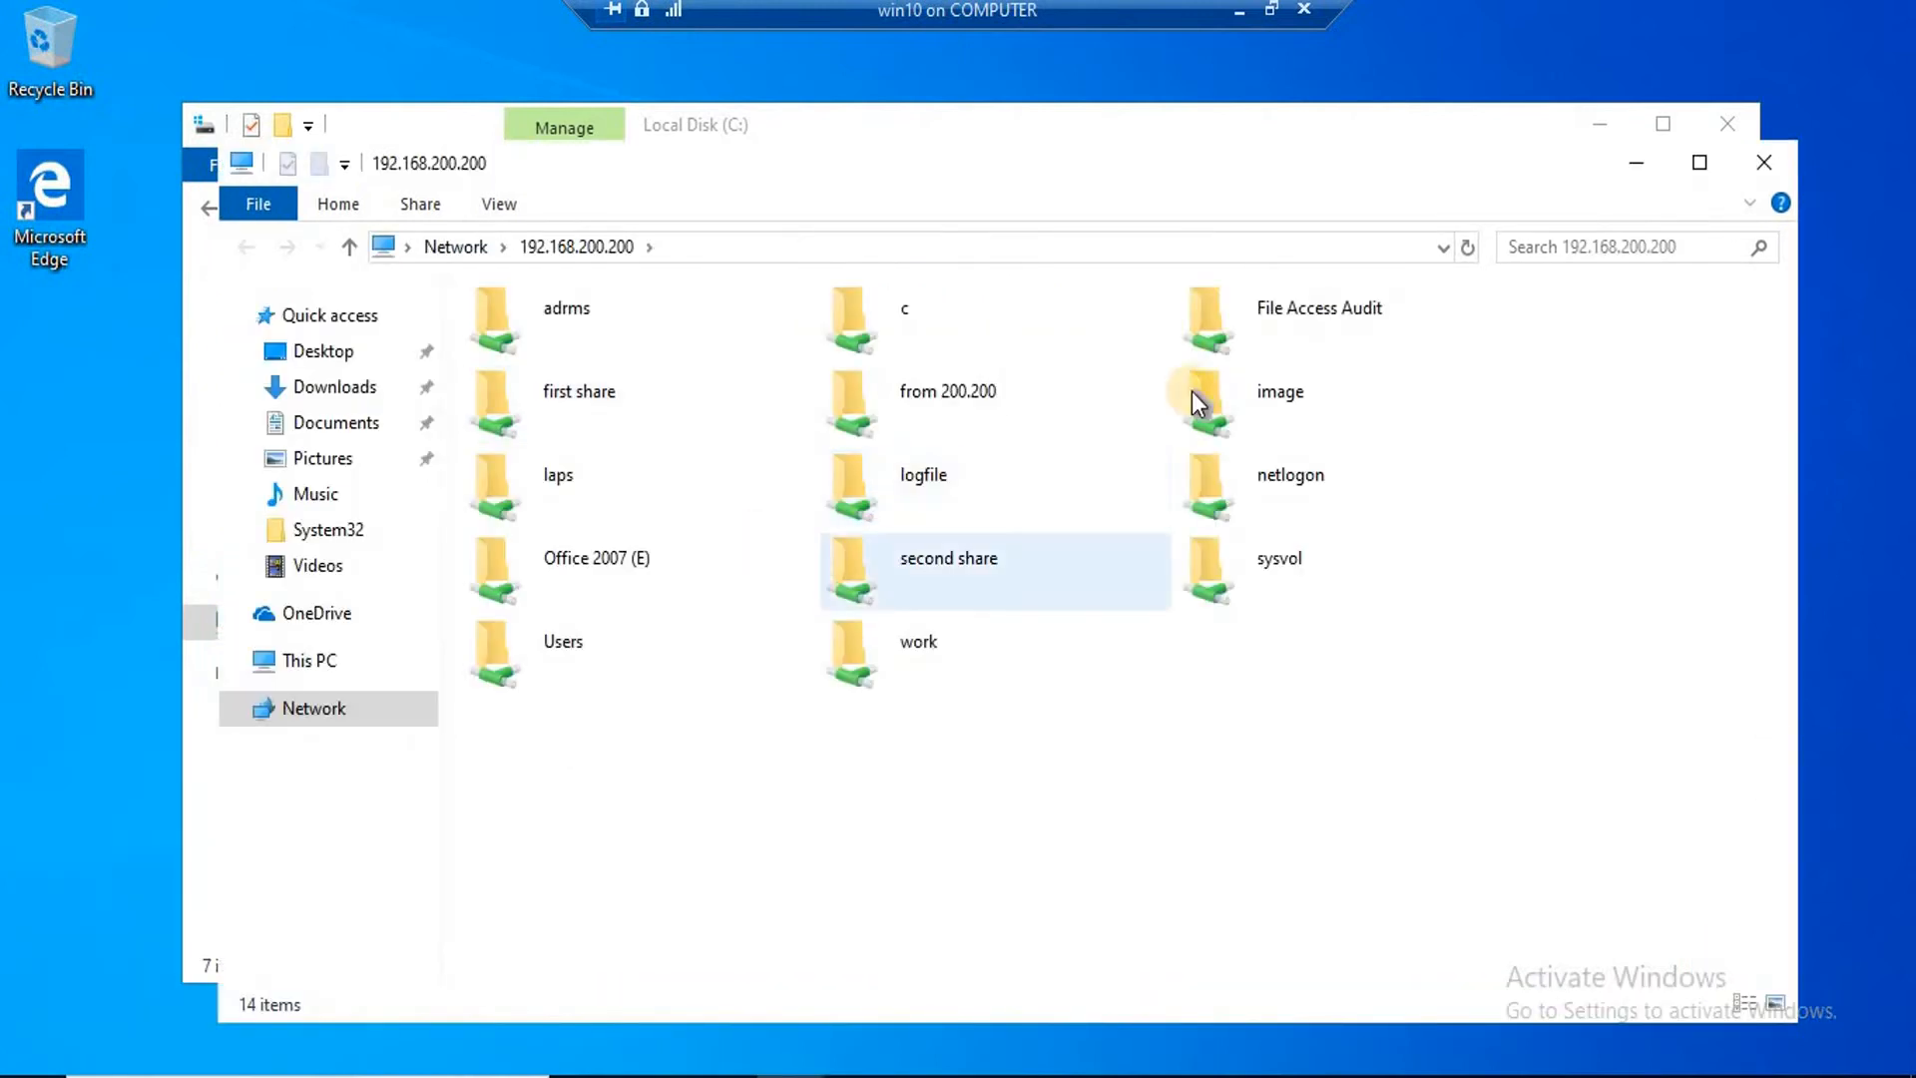
pyautogui.click(993, 406)
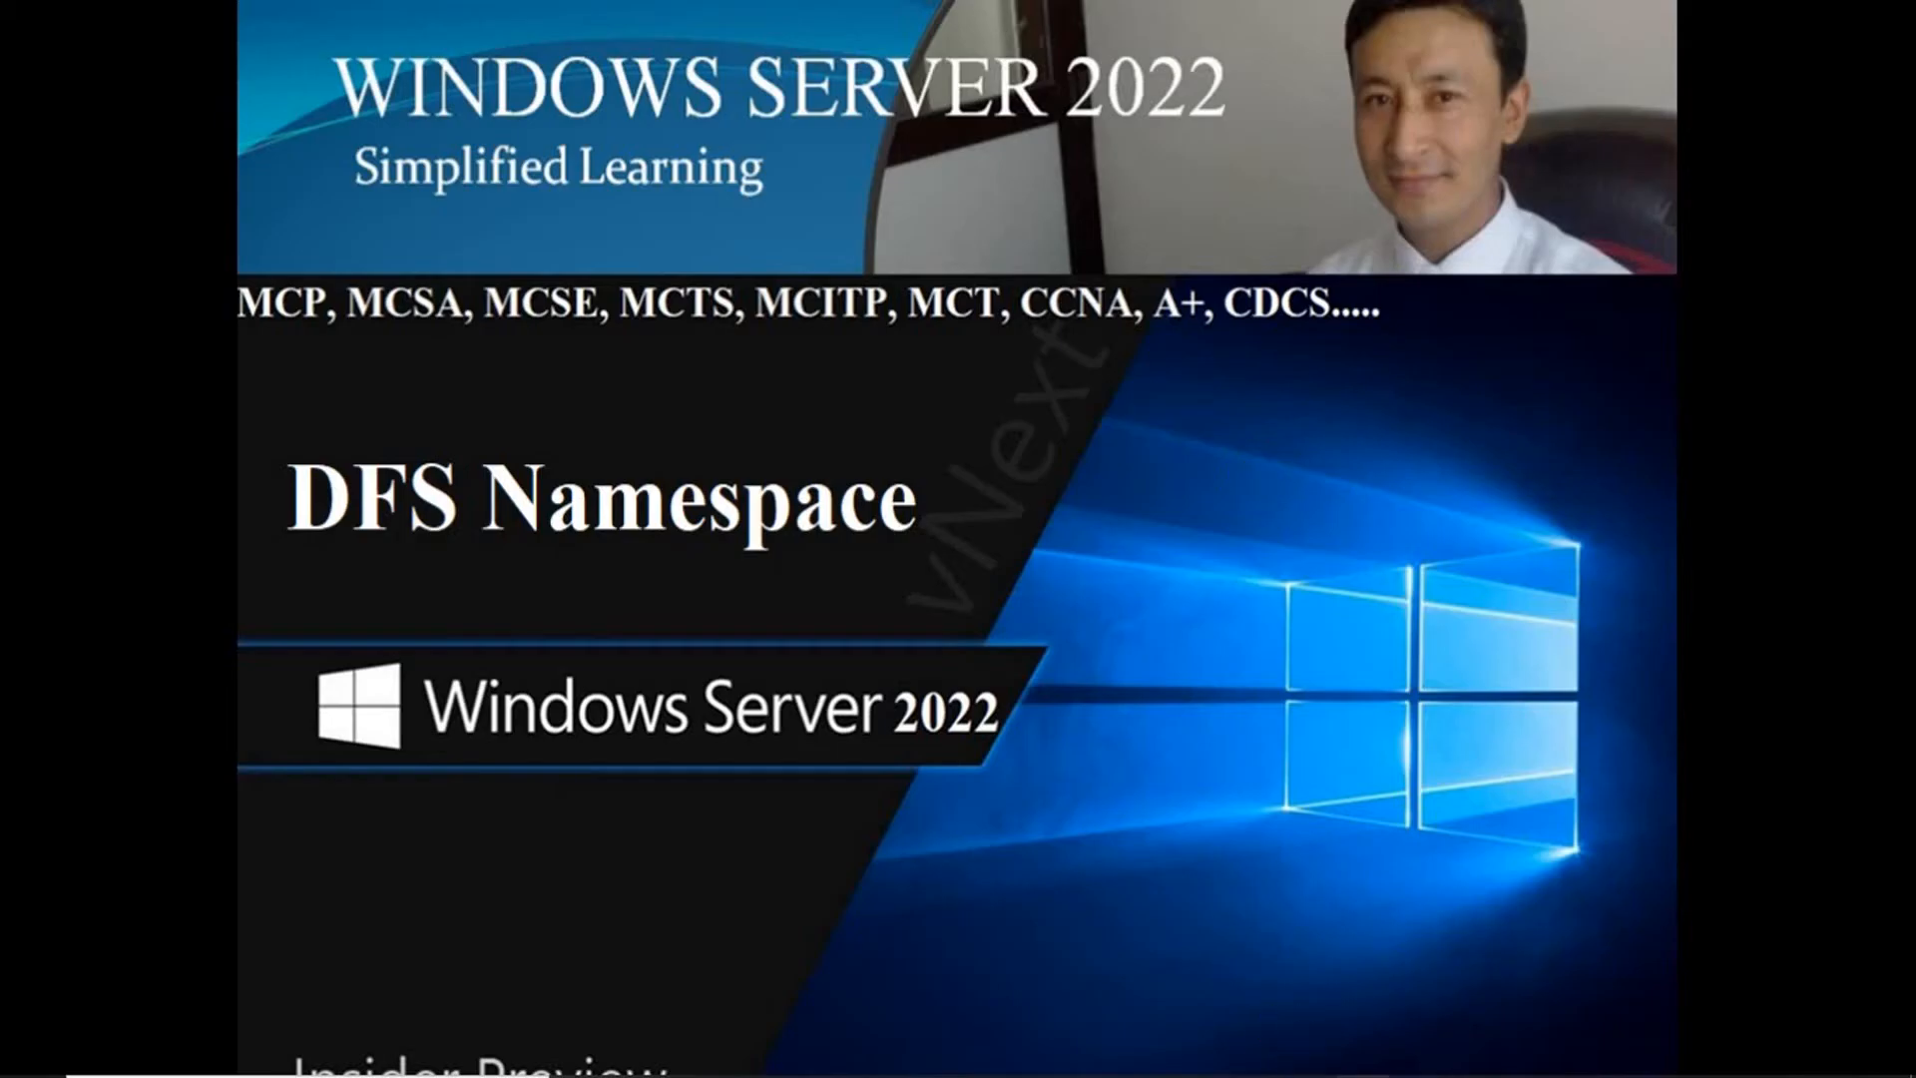
# On the server, browse \\192.168.200.2 to its 'from 200.2' share, then close that window and Server Manager.
pyautogui.click(1274, 997)
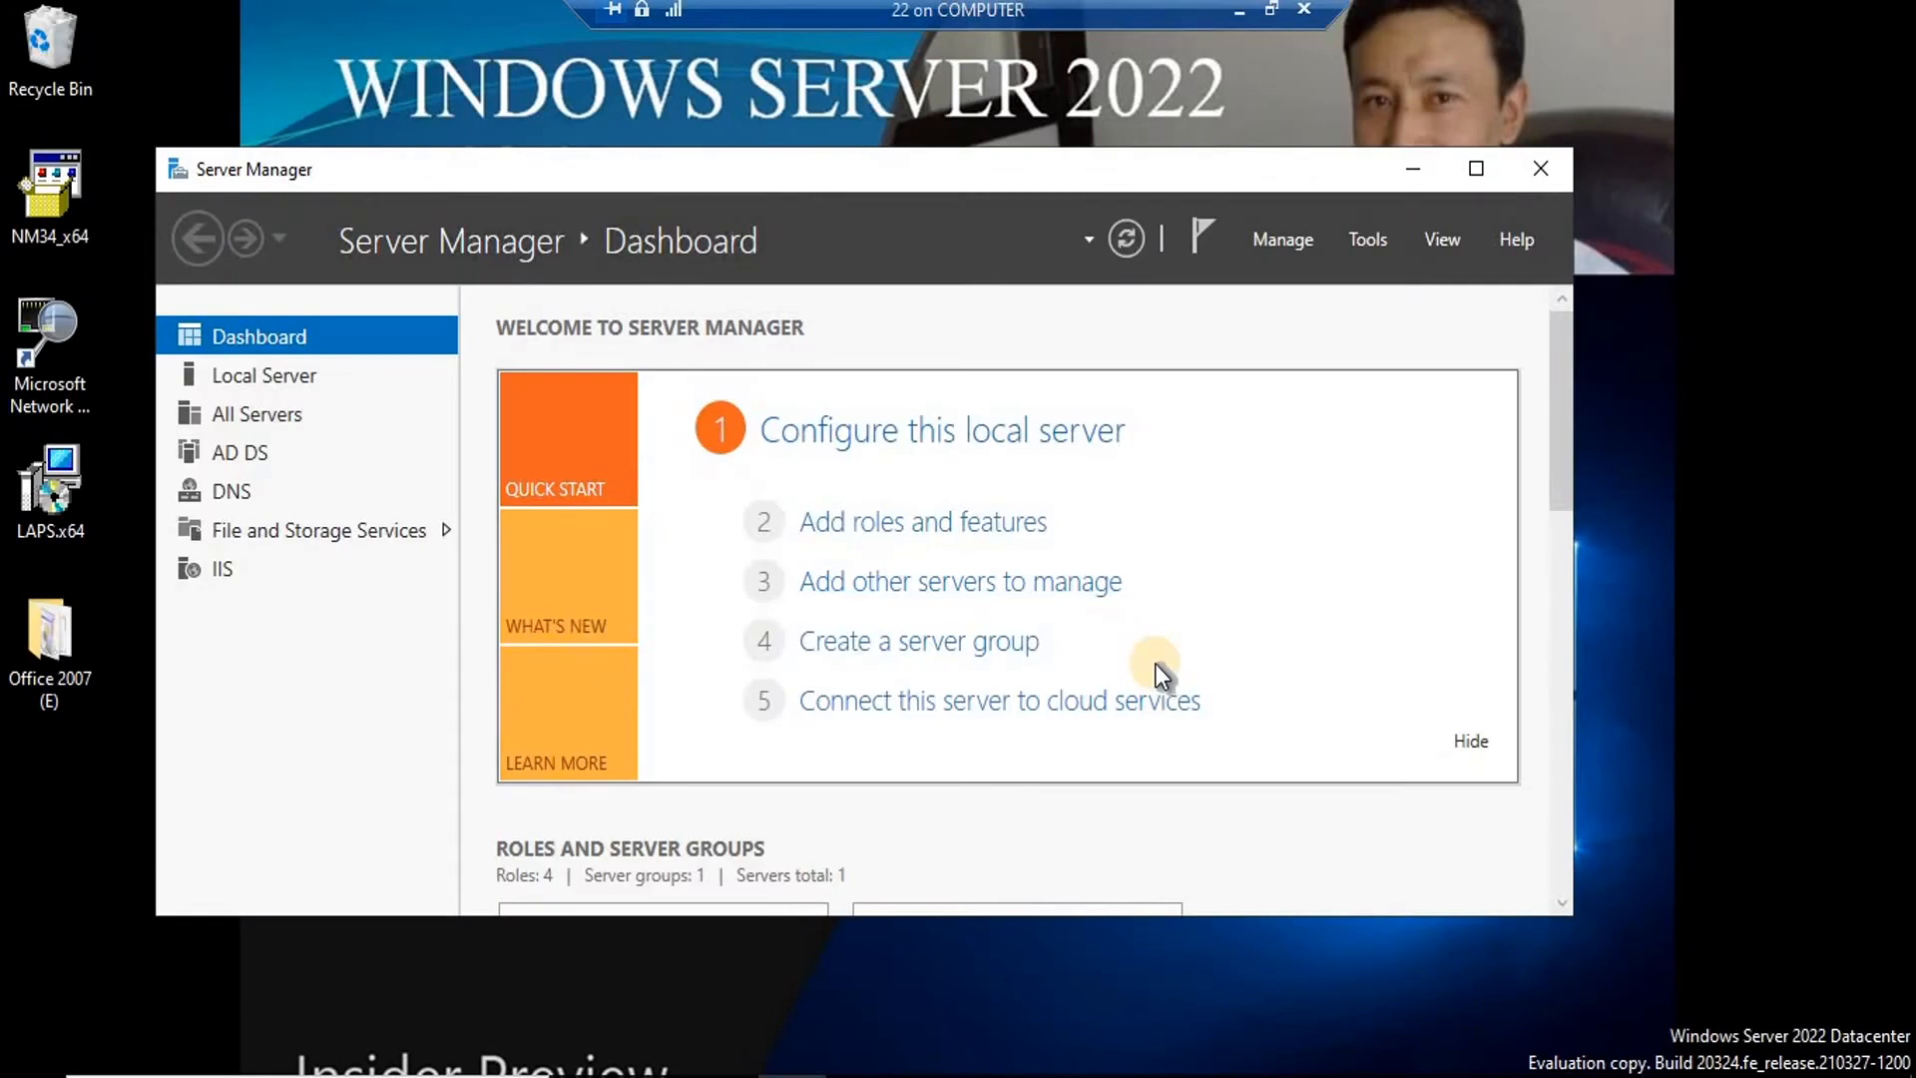
pyautogui.press('super+r')
pyautogui.write('\\')
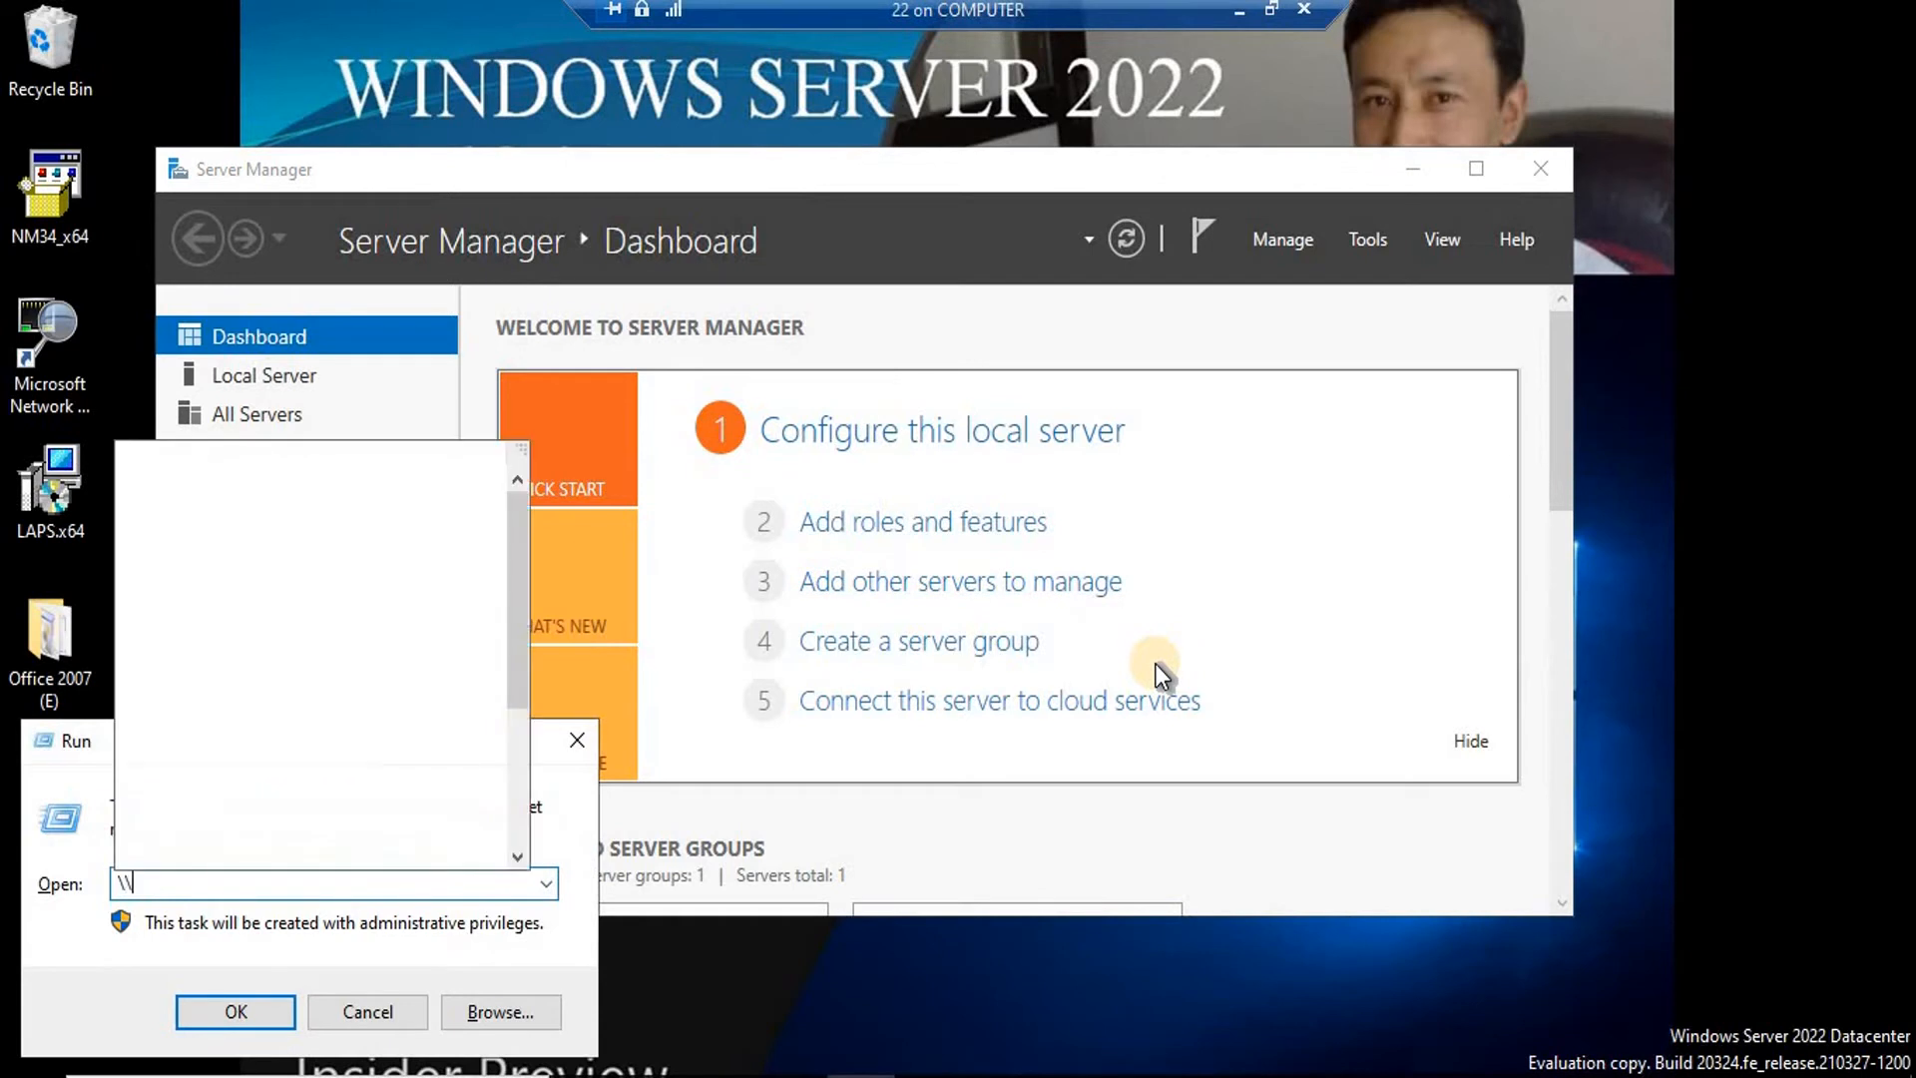
pyautogui.write('192')
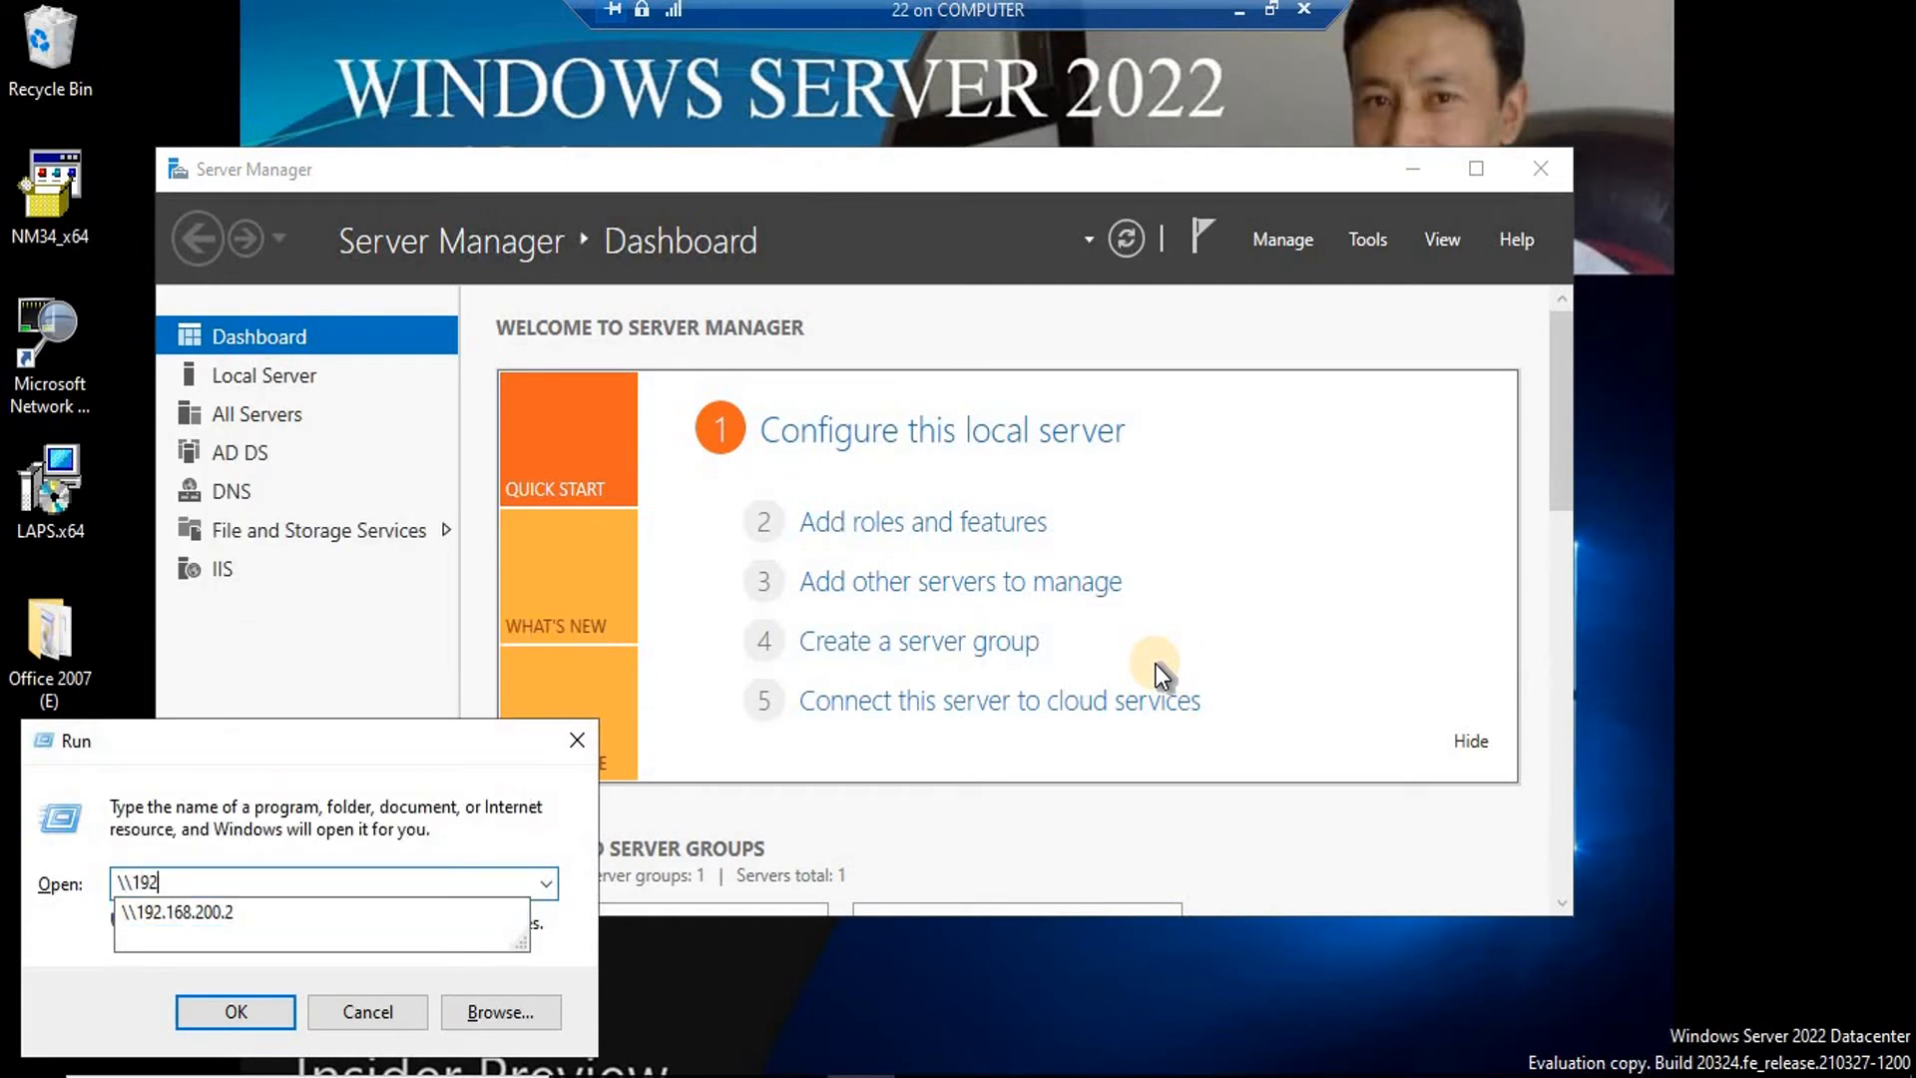
pyautogui.press('Down')
pyautogui.press('Return')
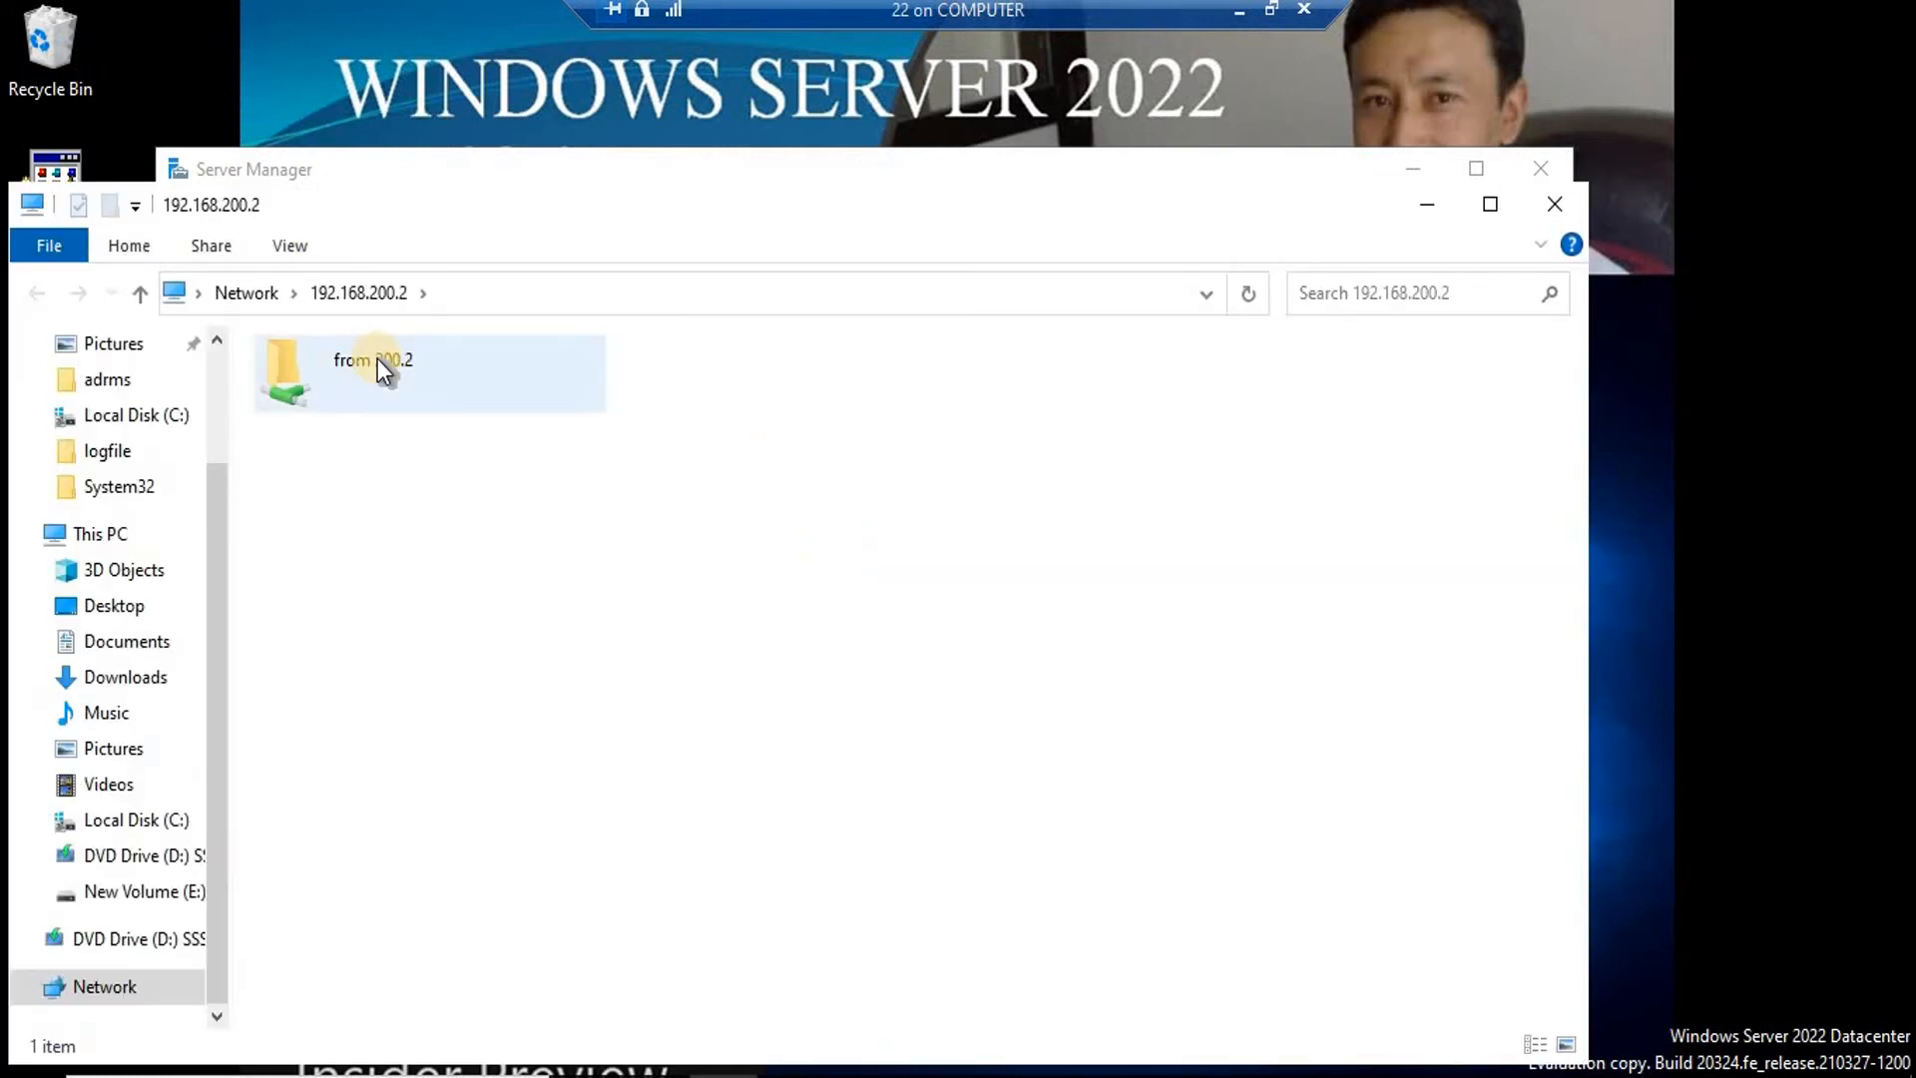
pyautogui.click(378, 363)
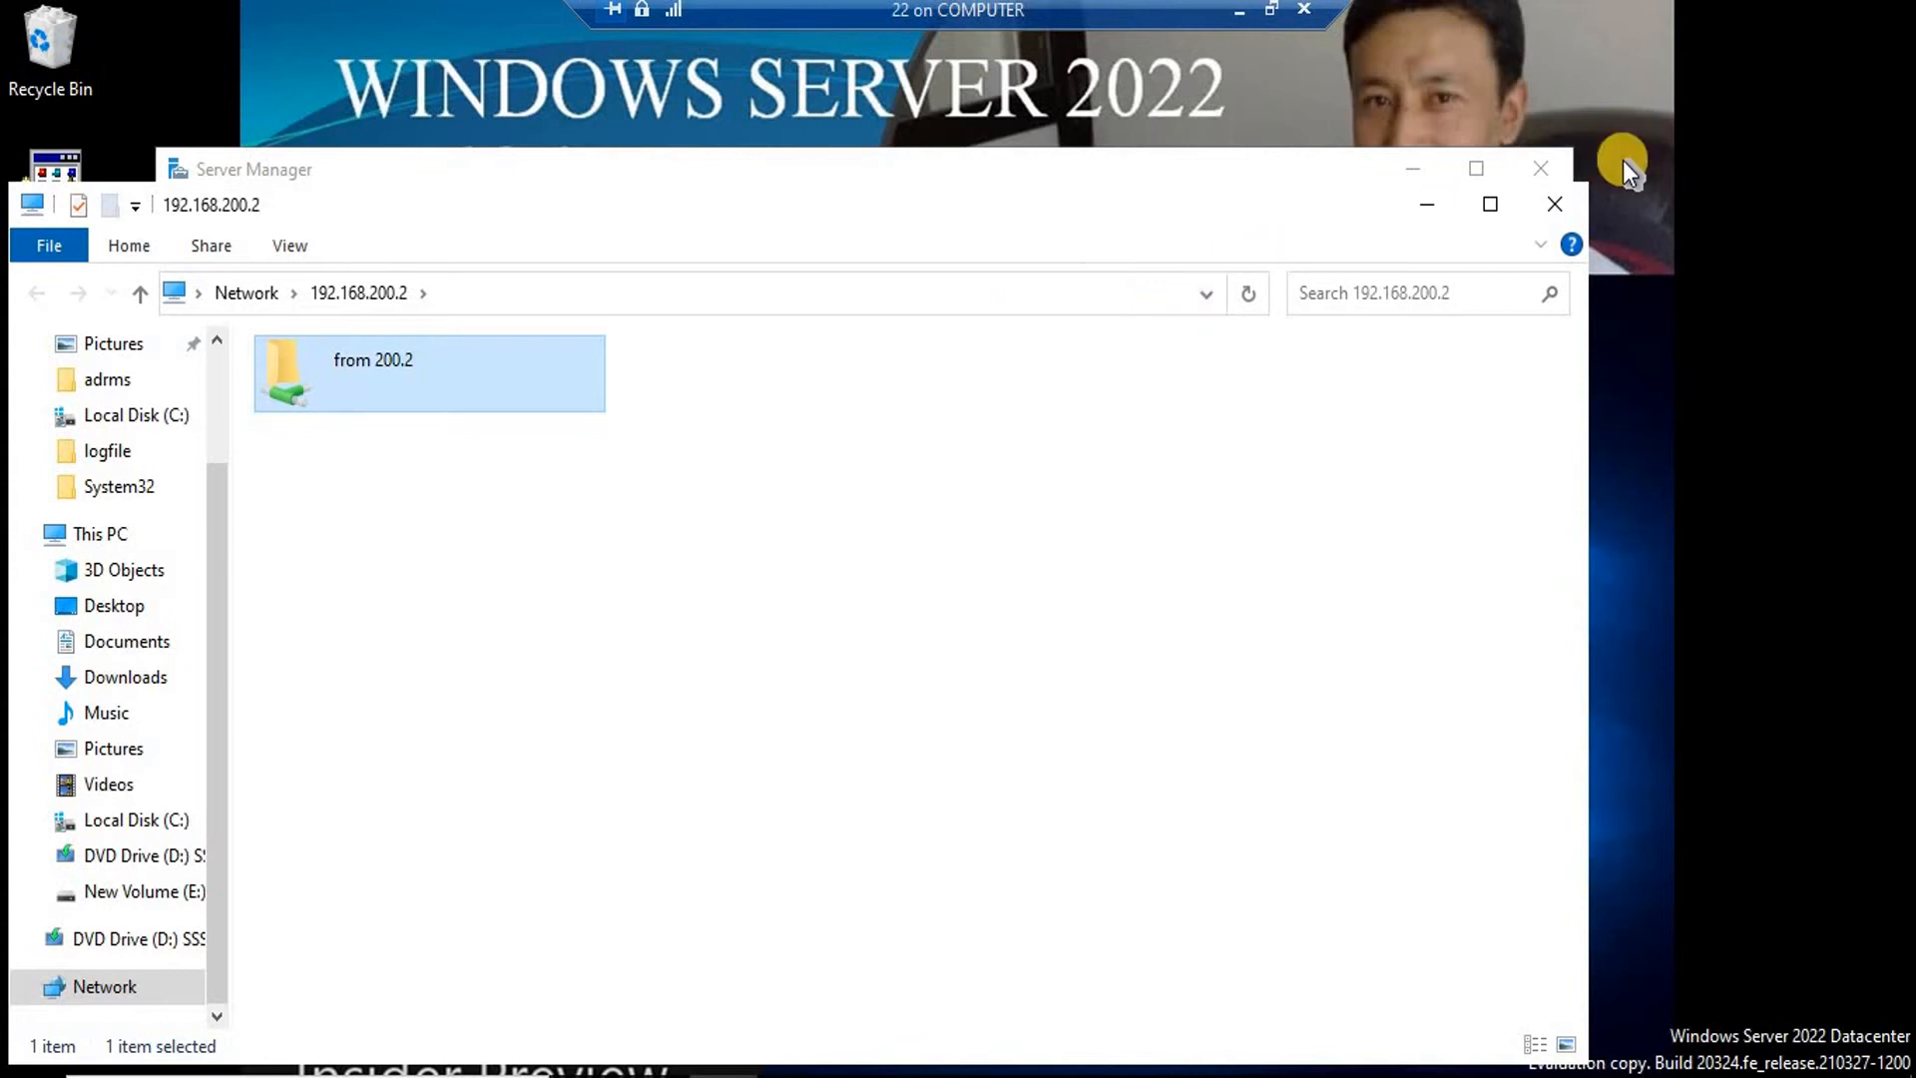
pyautogui.click(1554, 210)
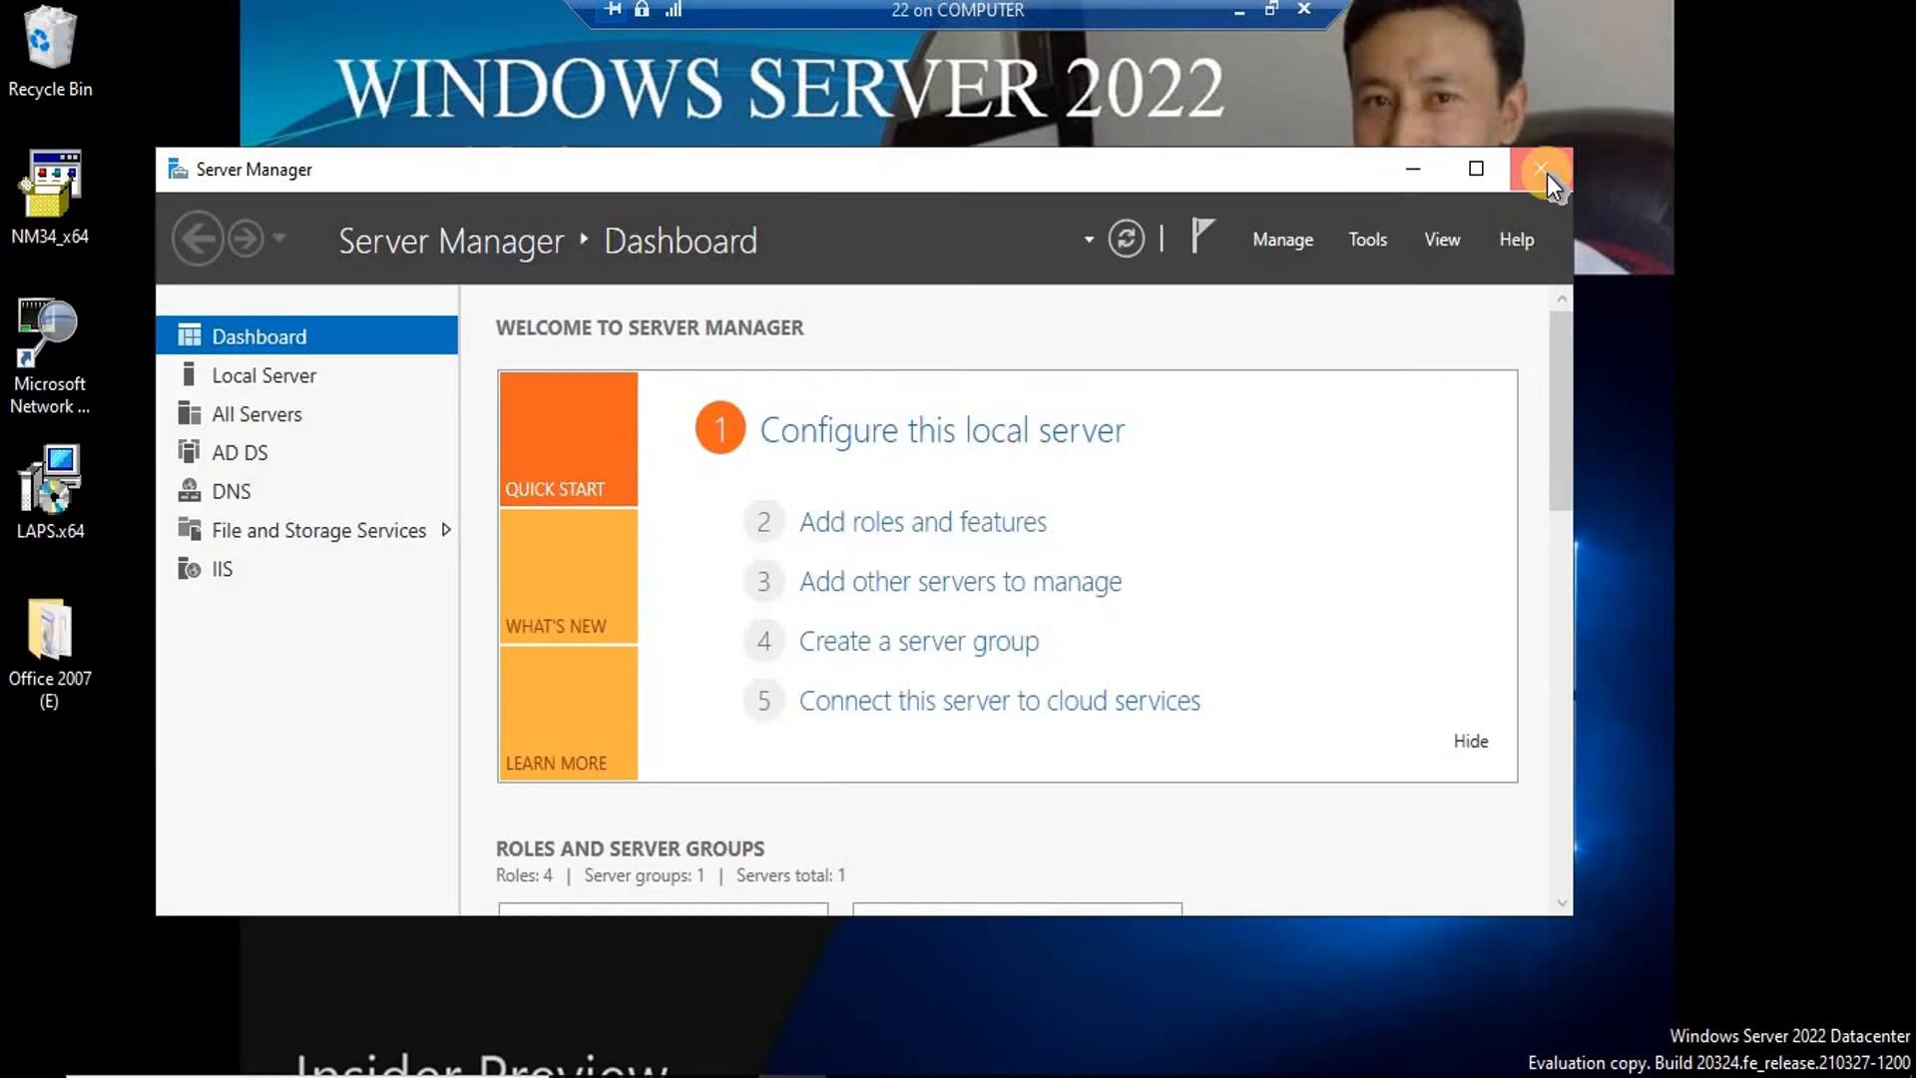
pyautogui.click(1547, 172)
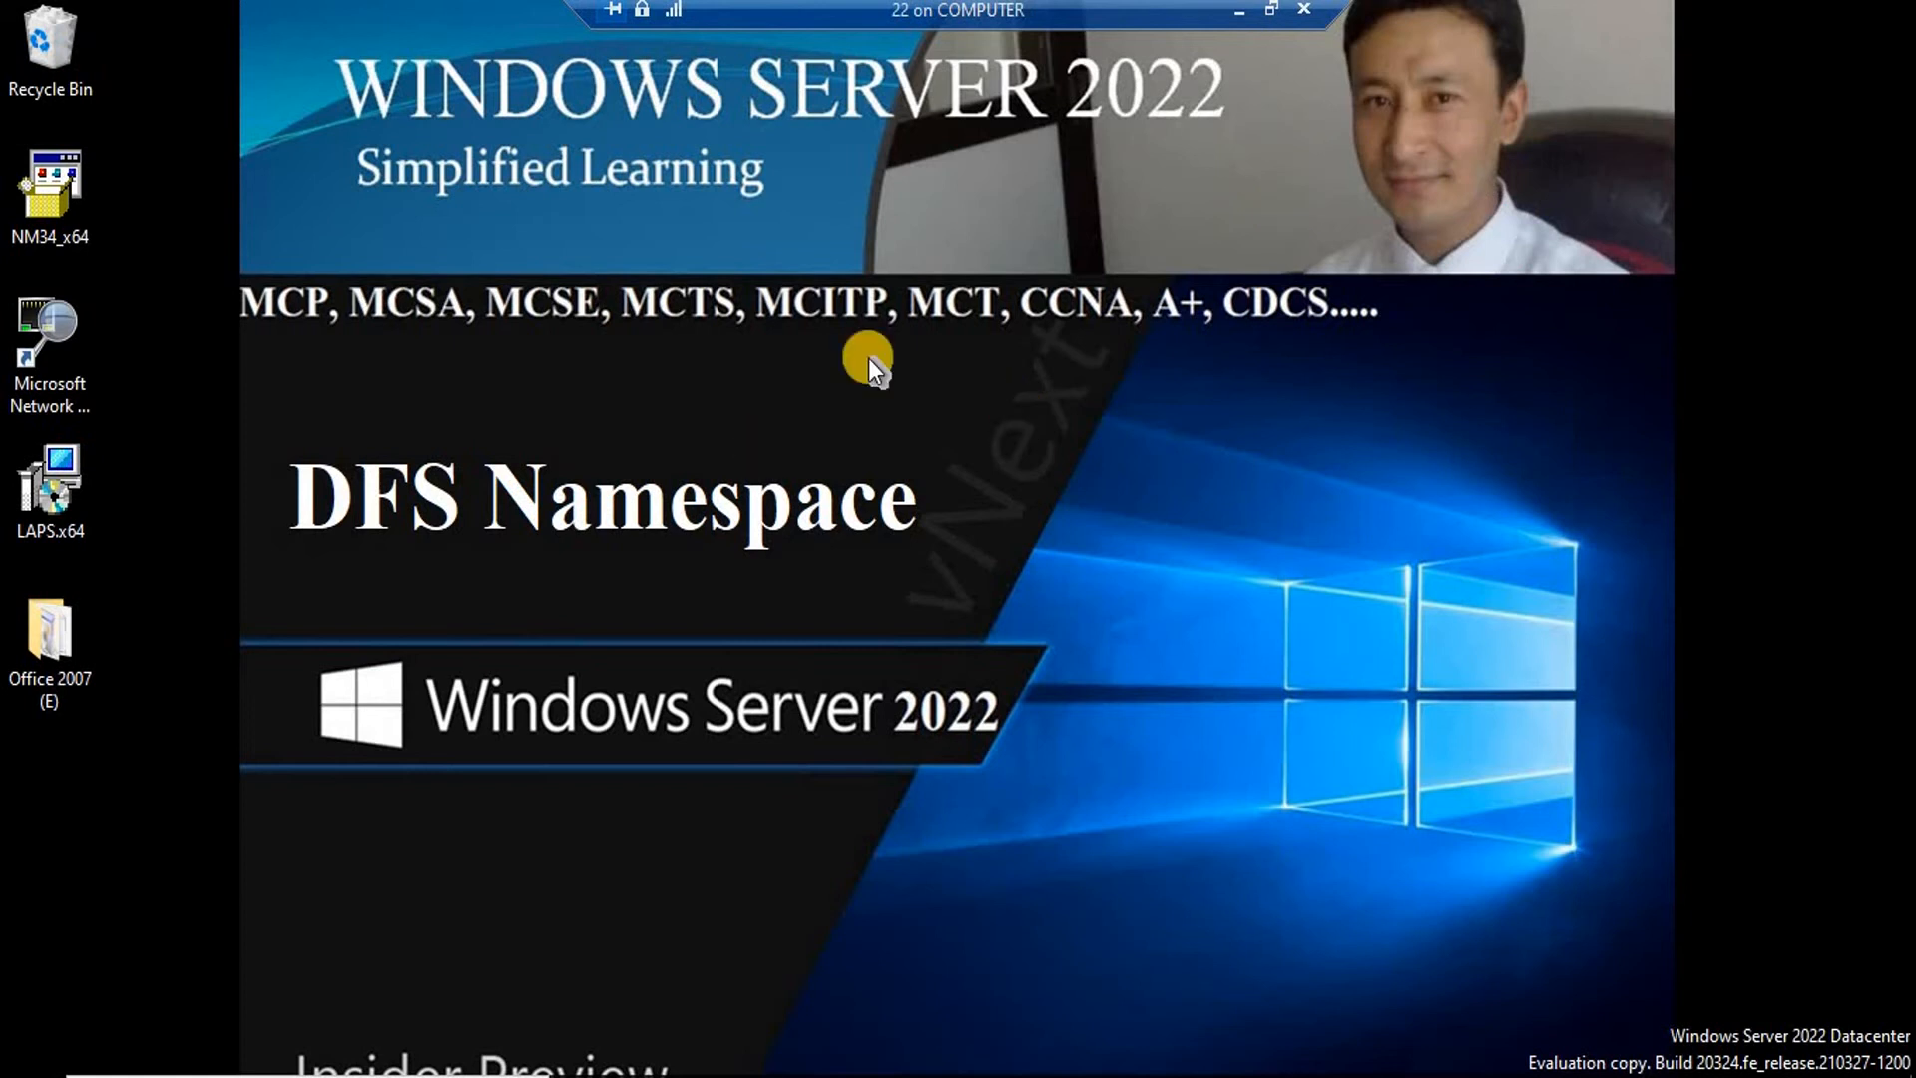
# Reopen Server Manager from Start, dismiss the Admin Center notice, and maximize the Dashboard.
pyautogui.click(34, 1060)
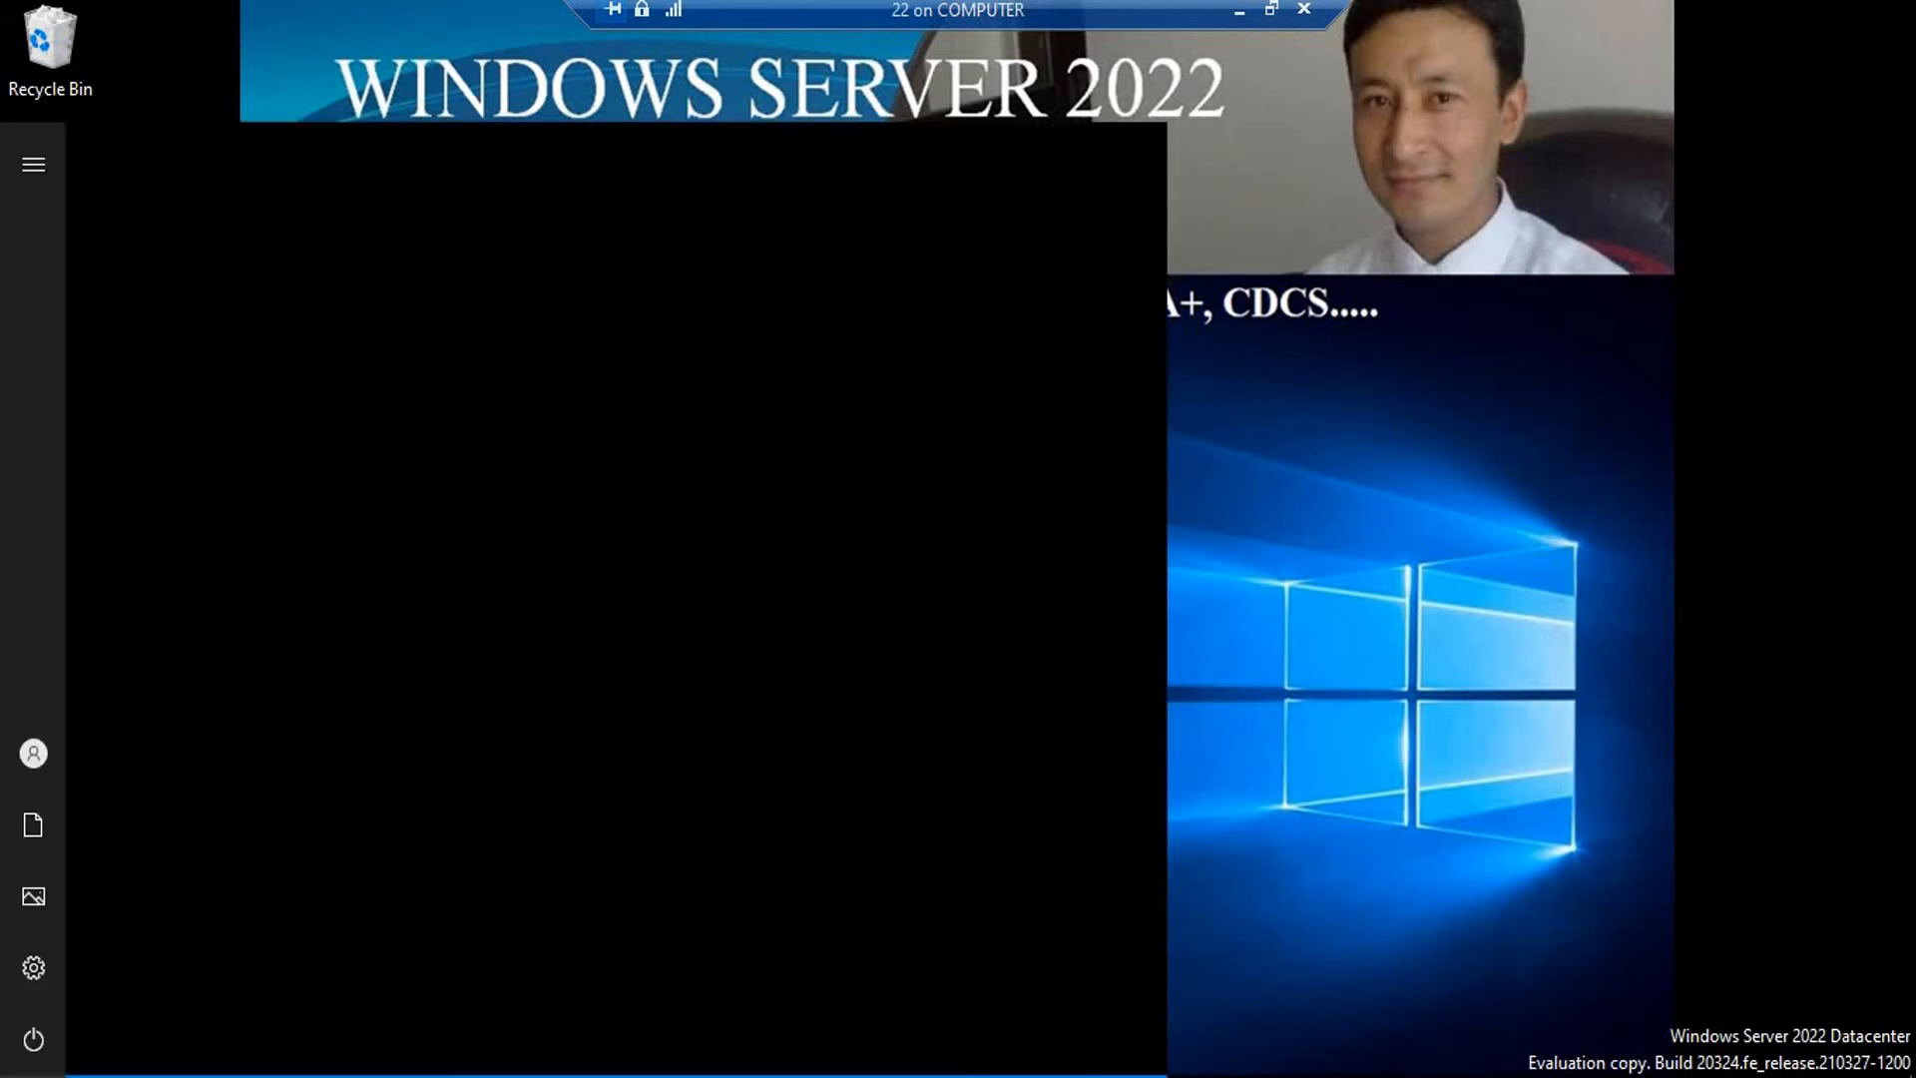
pyautogui.click(535, 275)
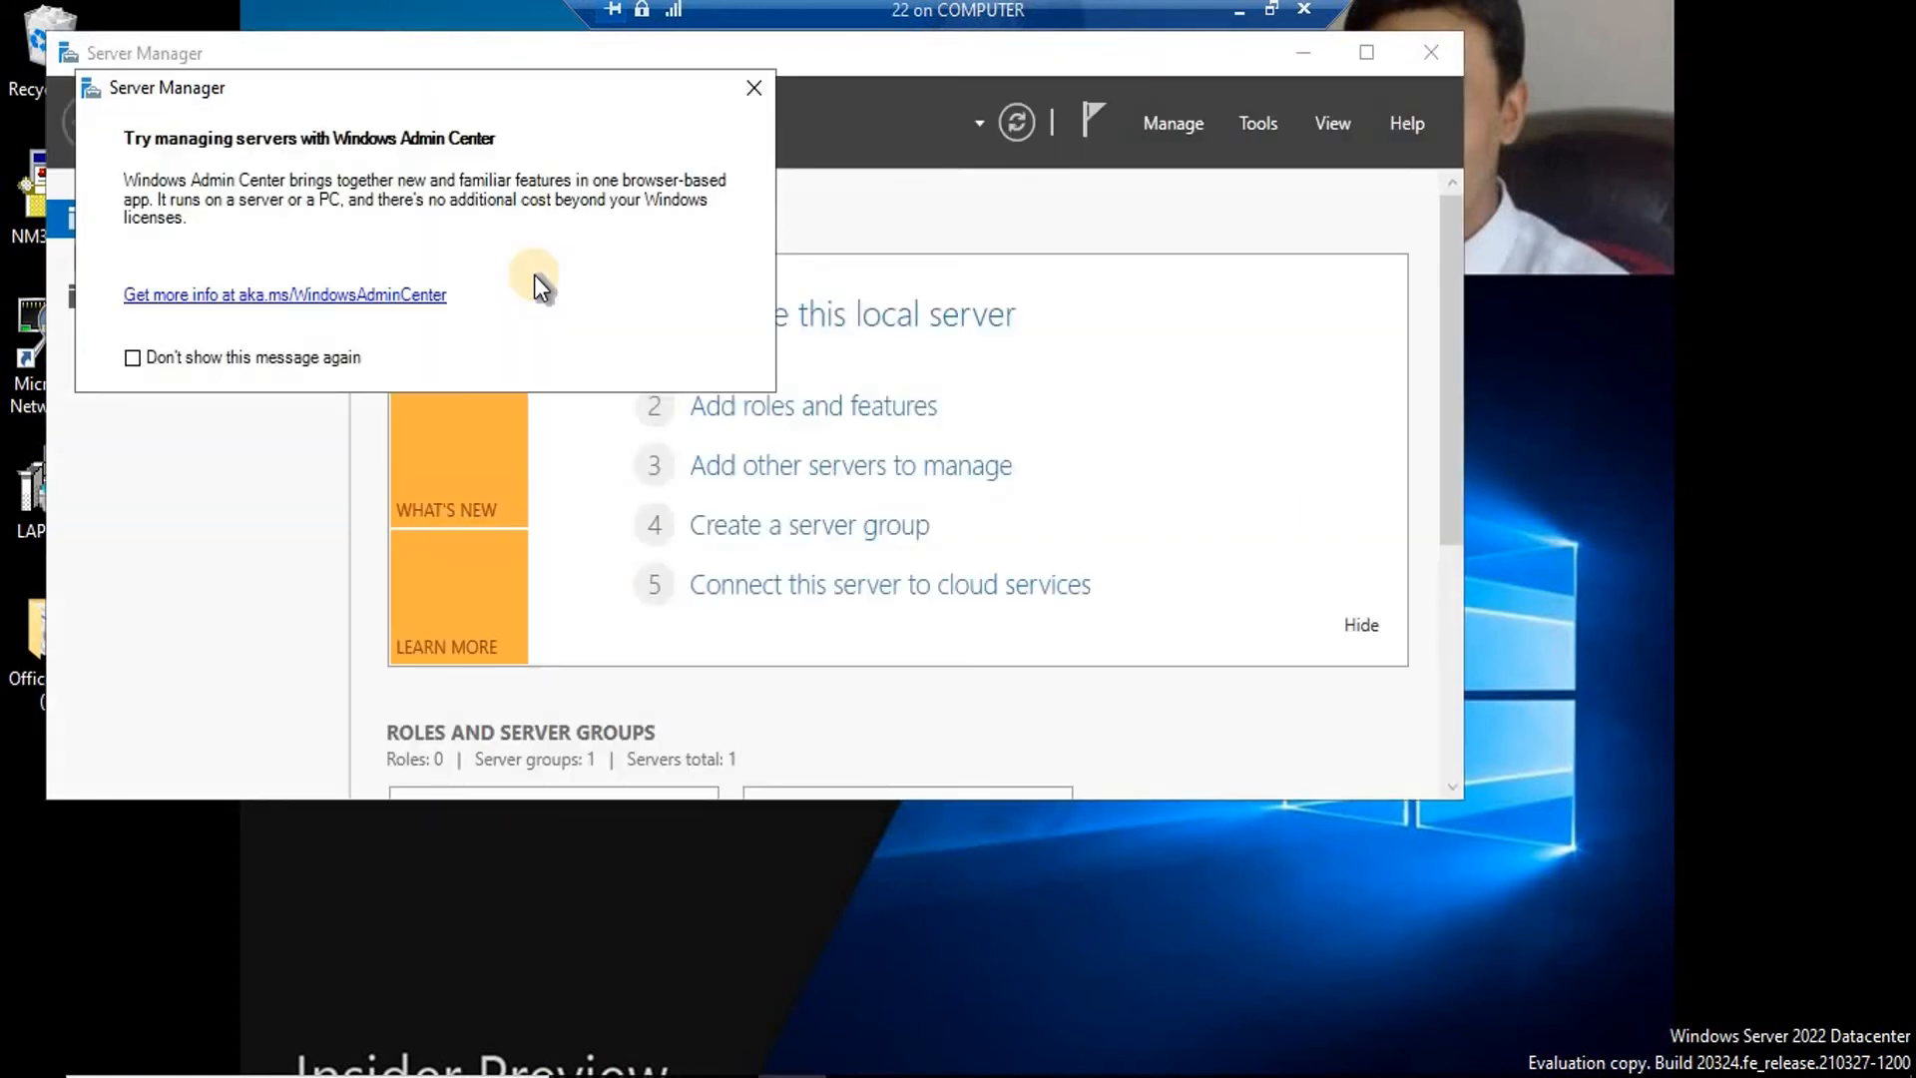
pyautogui.click(756, 89)
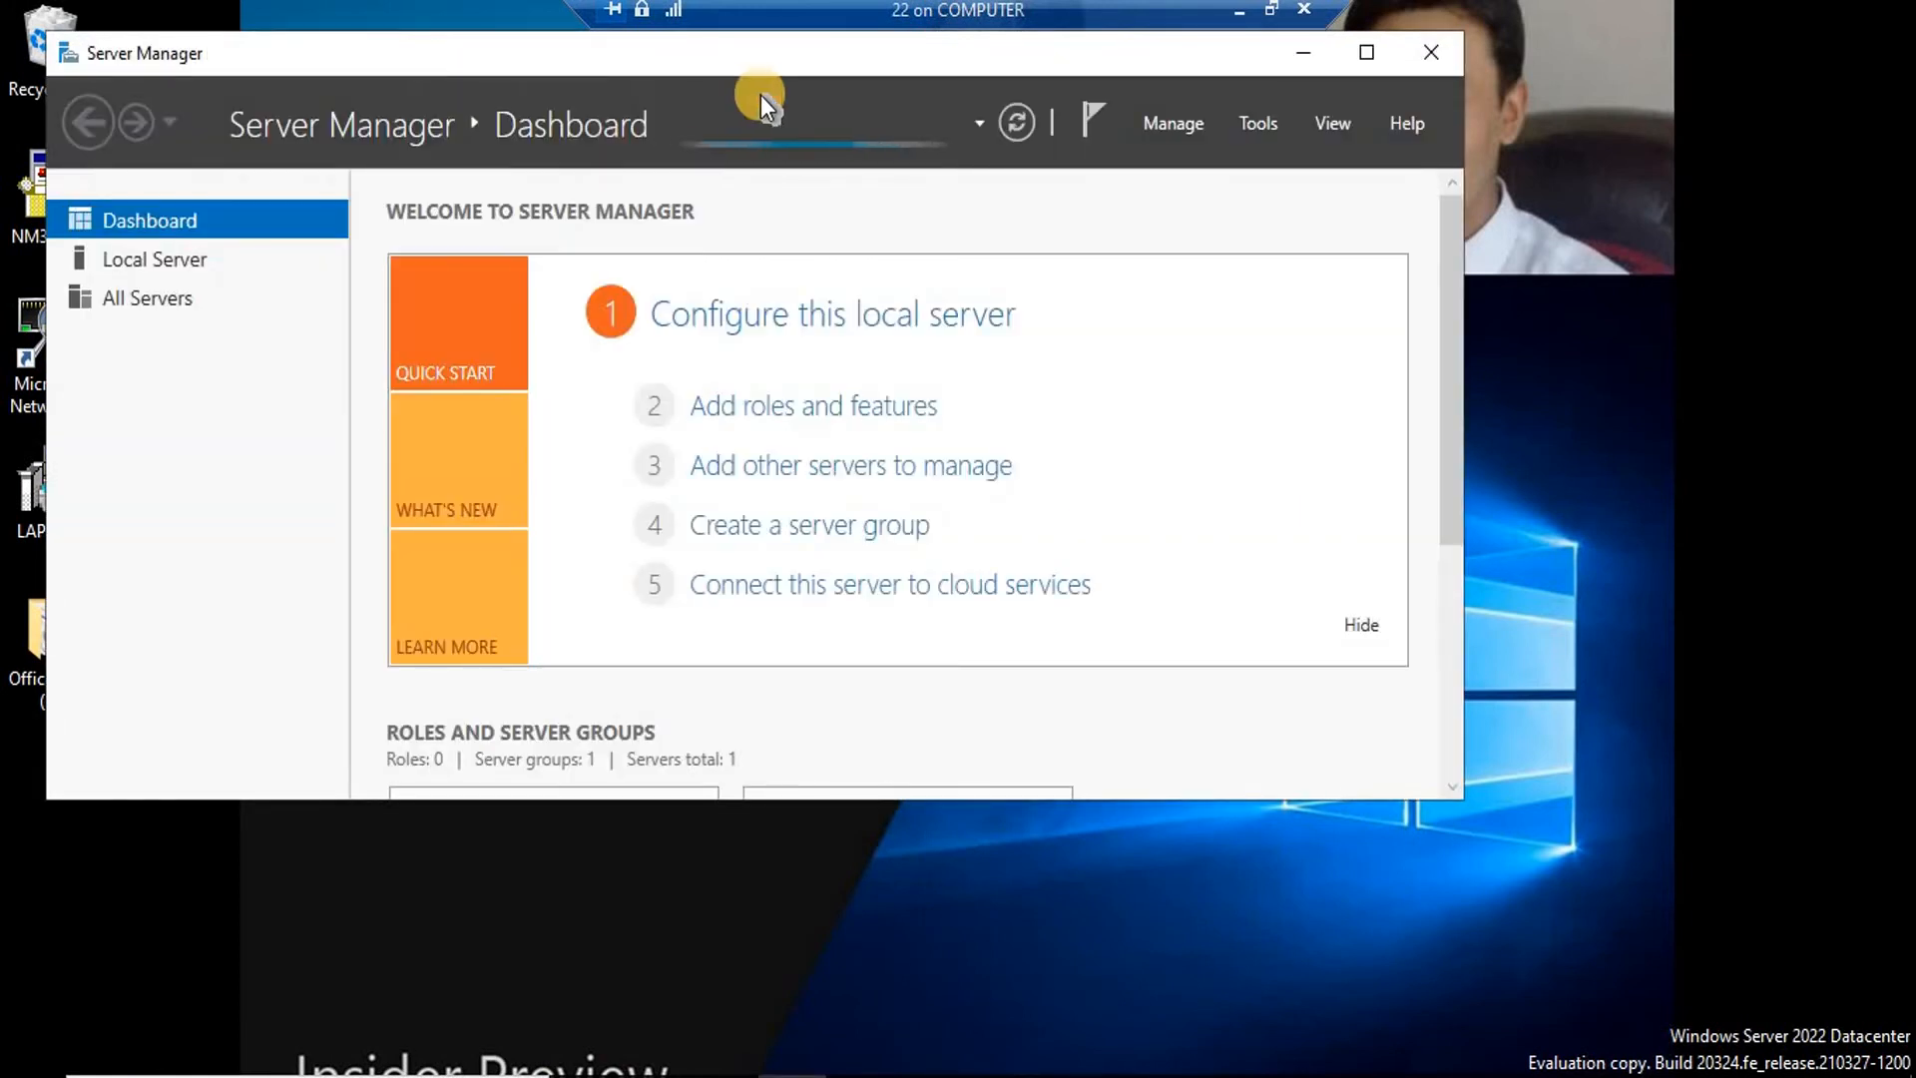
pyautogui.click(1370, 53)
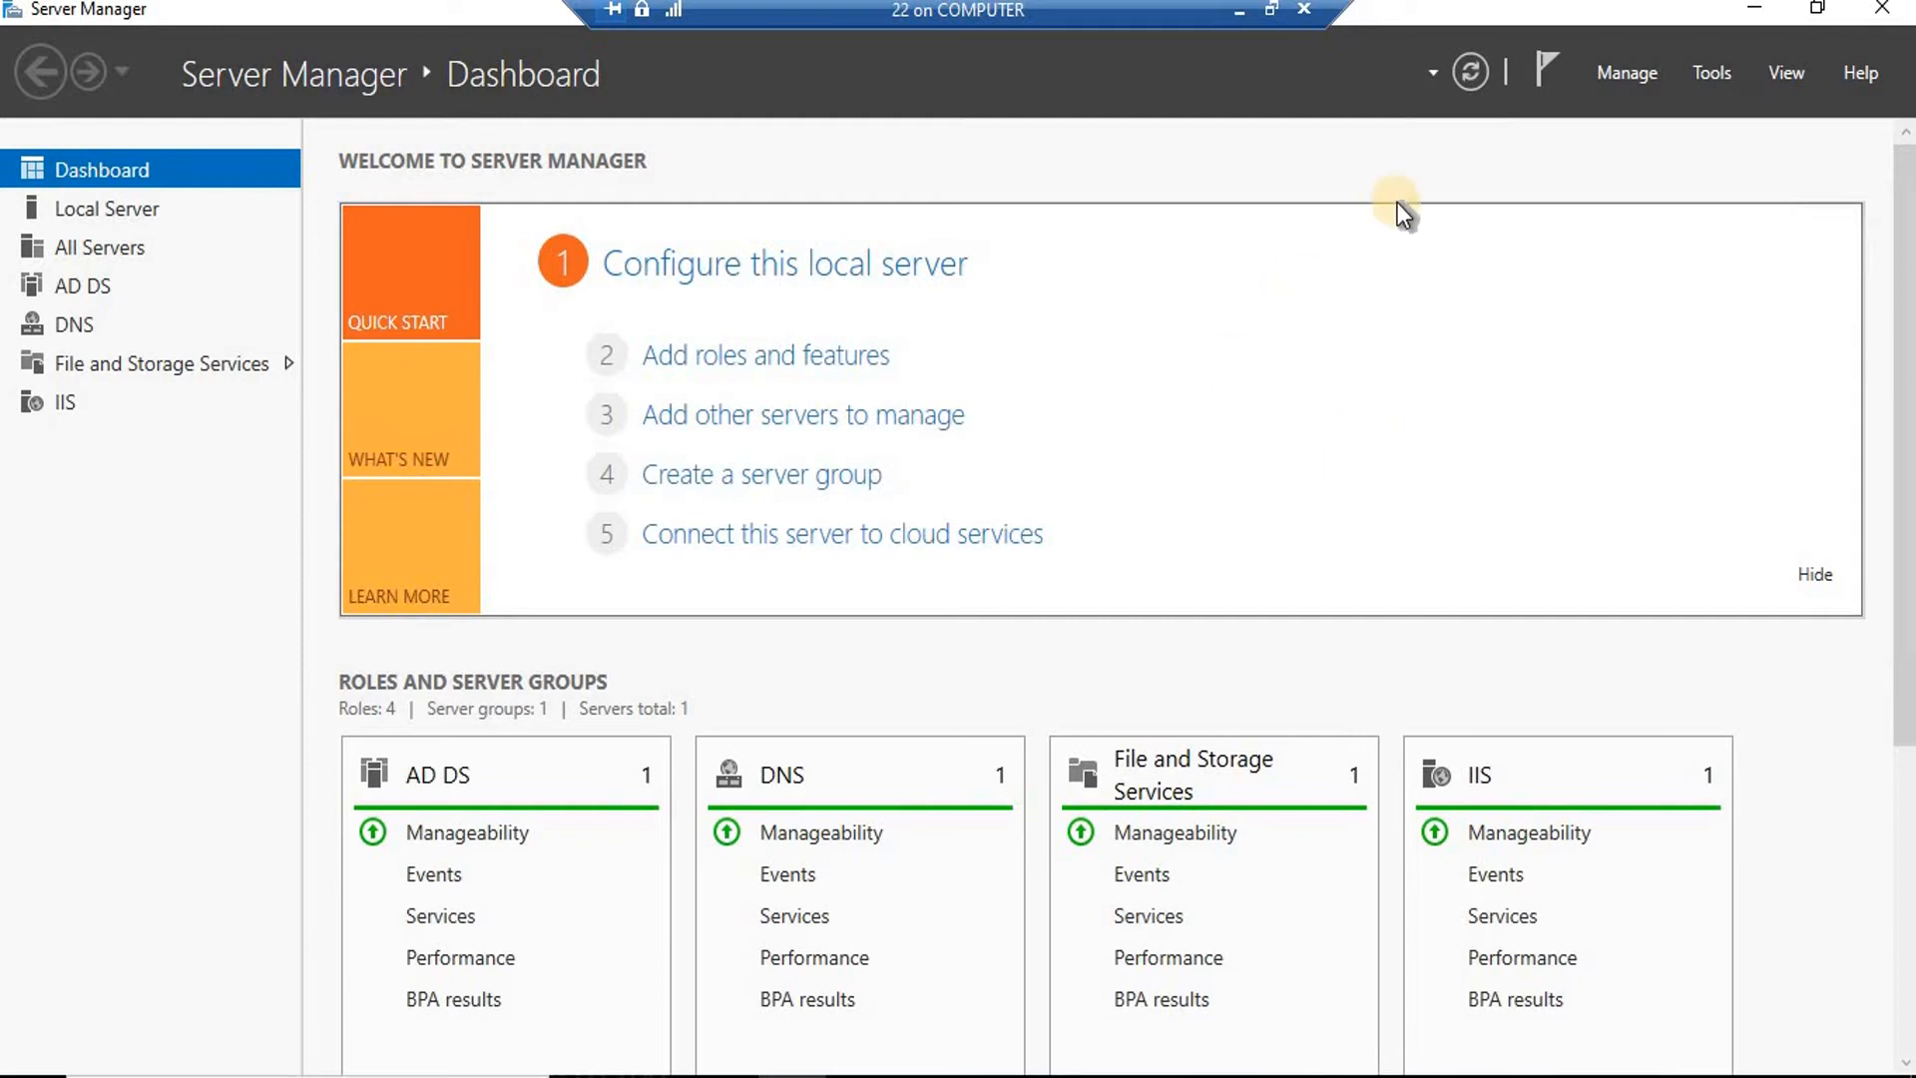
# Start Add Roles and Features with a role-based installation targeting this server.
pyautogui.click(1616, 74)
pyautogui.click(1643, 107)
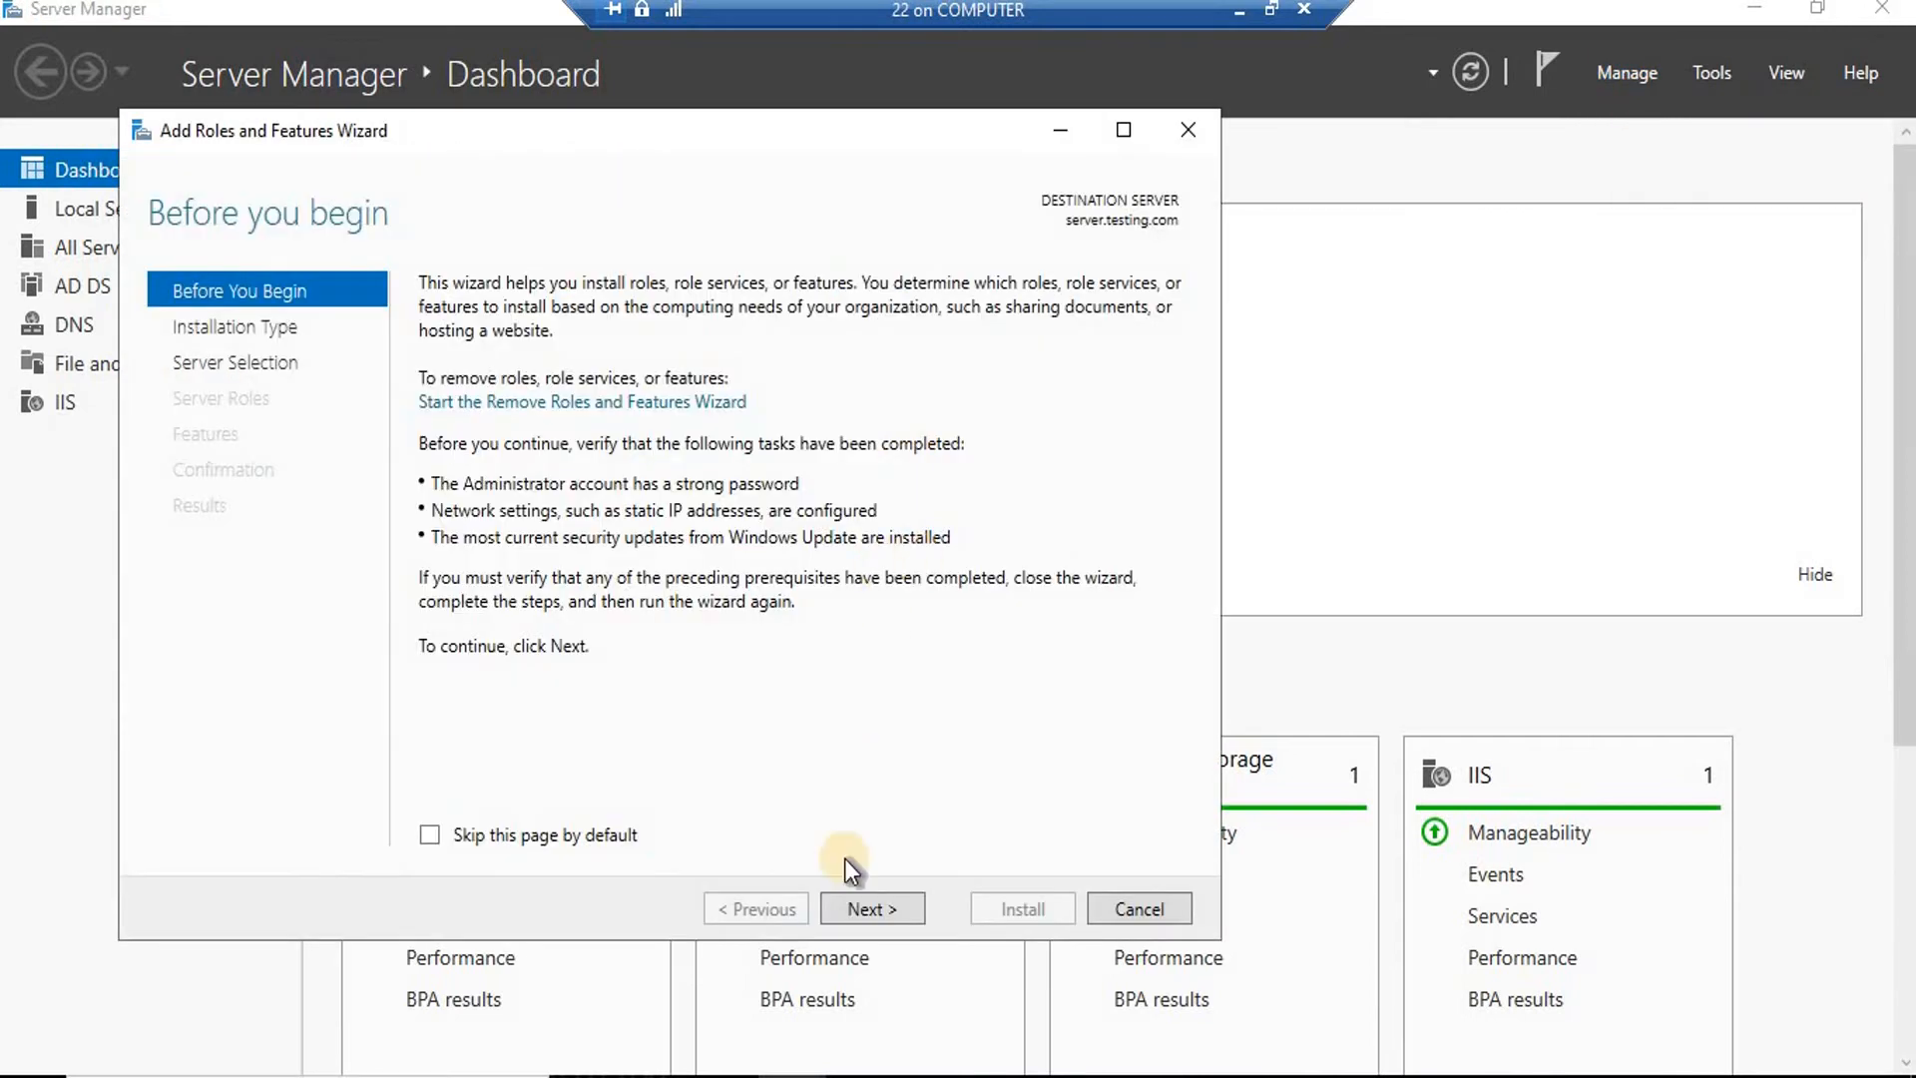
pyautogui.click(866, 905)
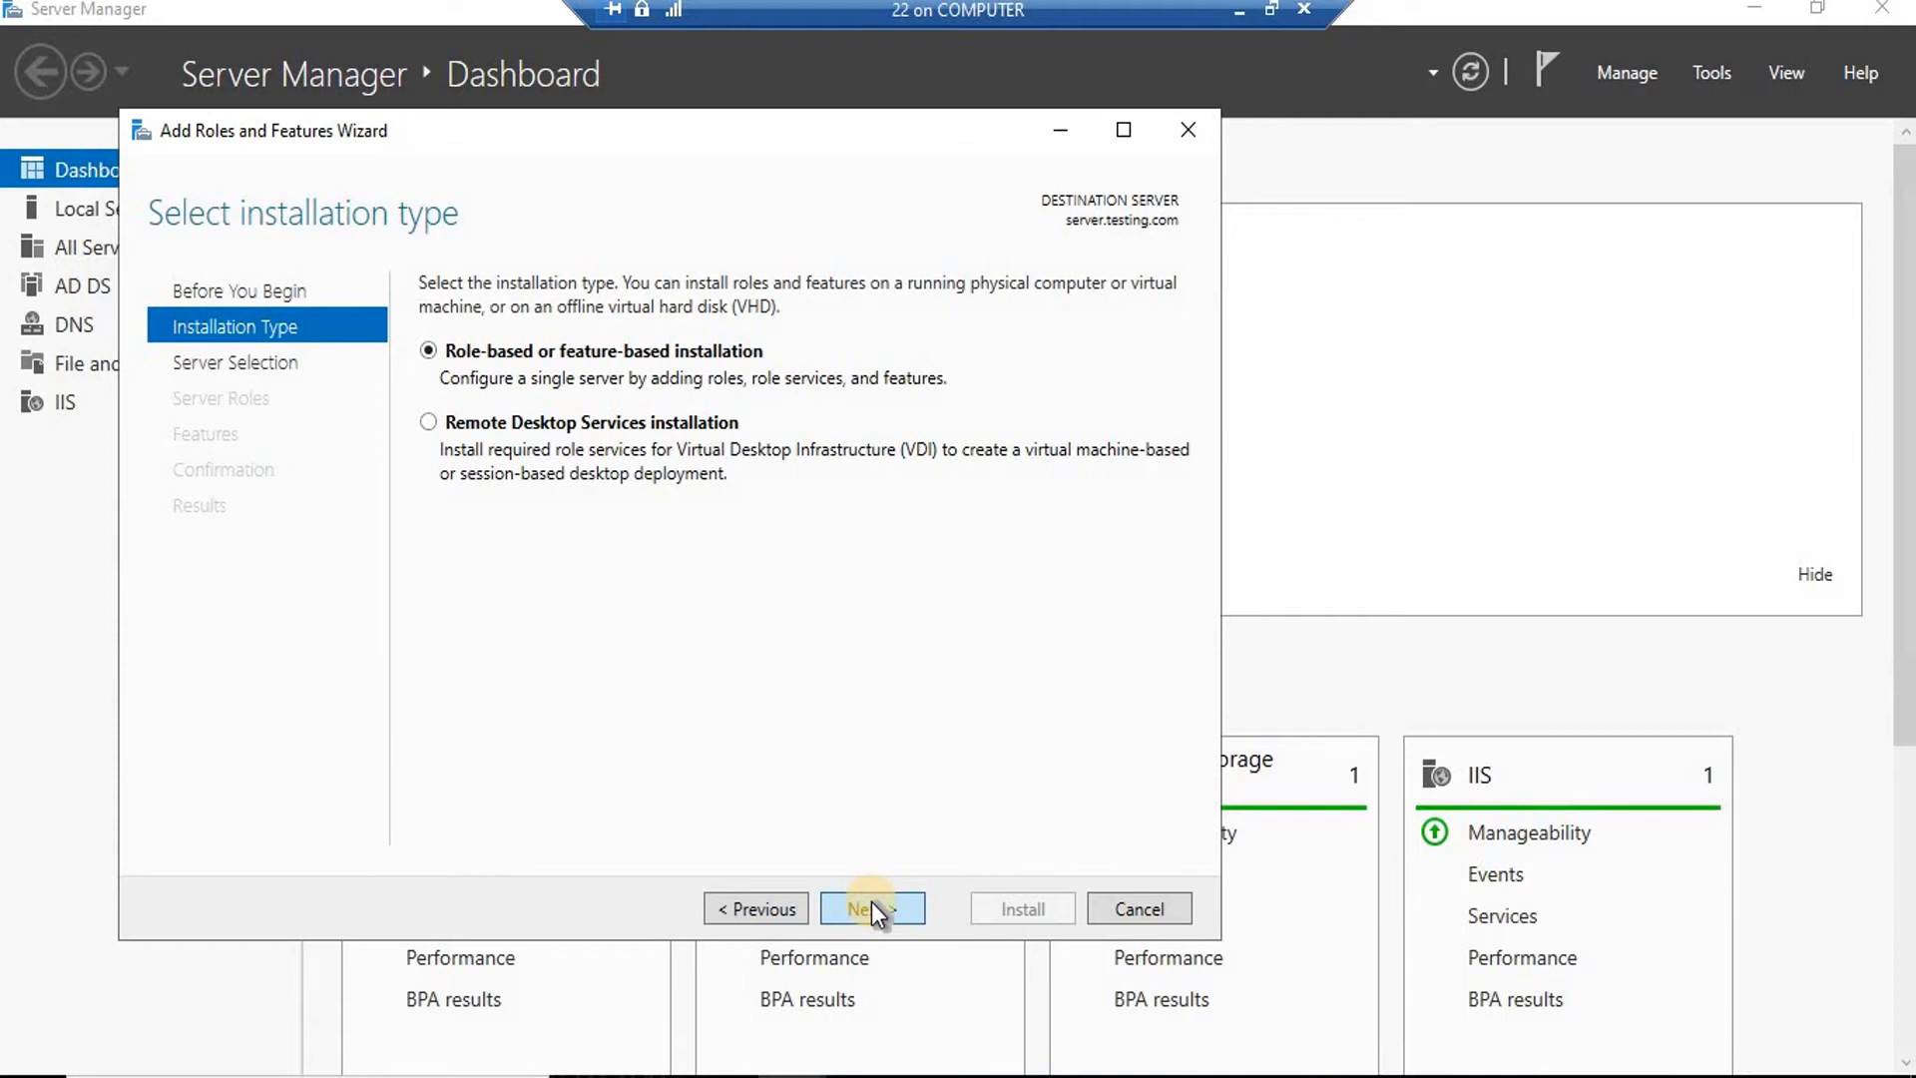
pyautogui.click(872, 909)
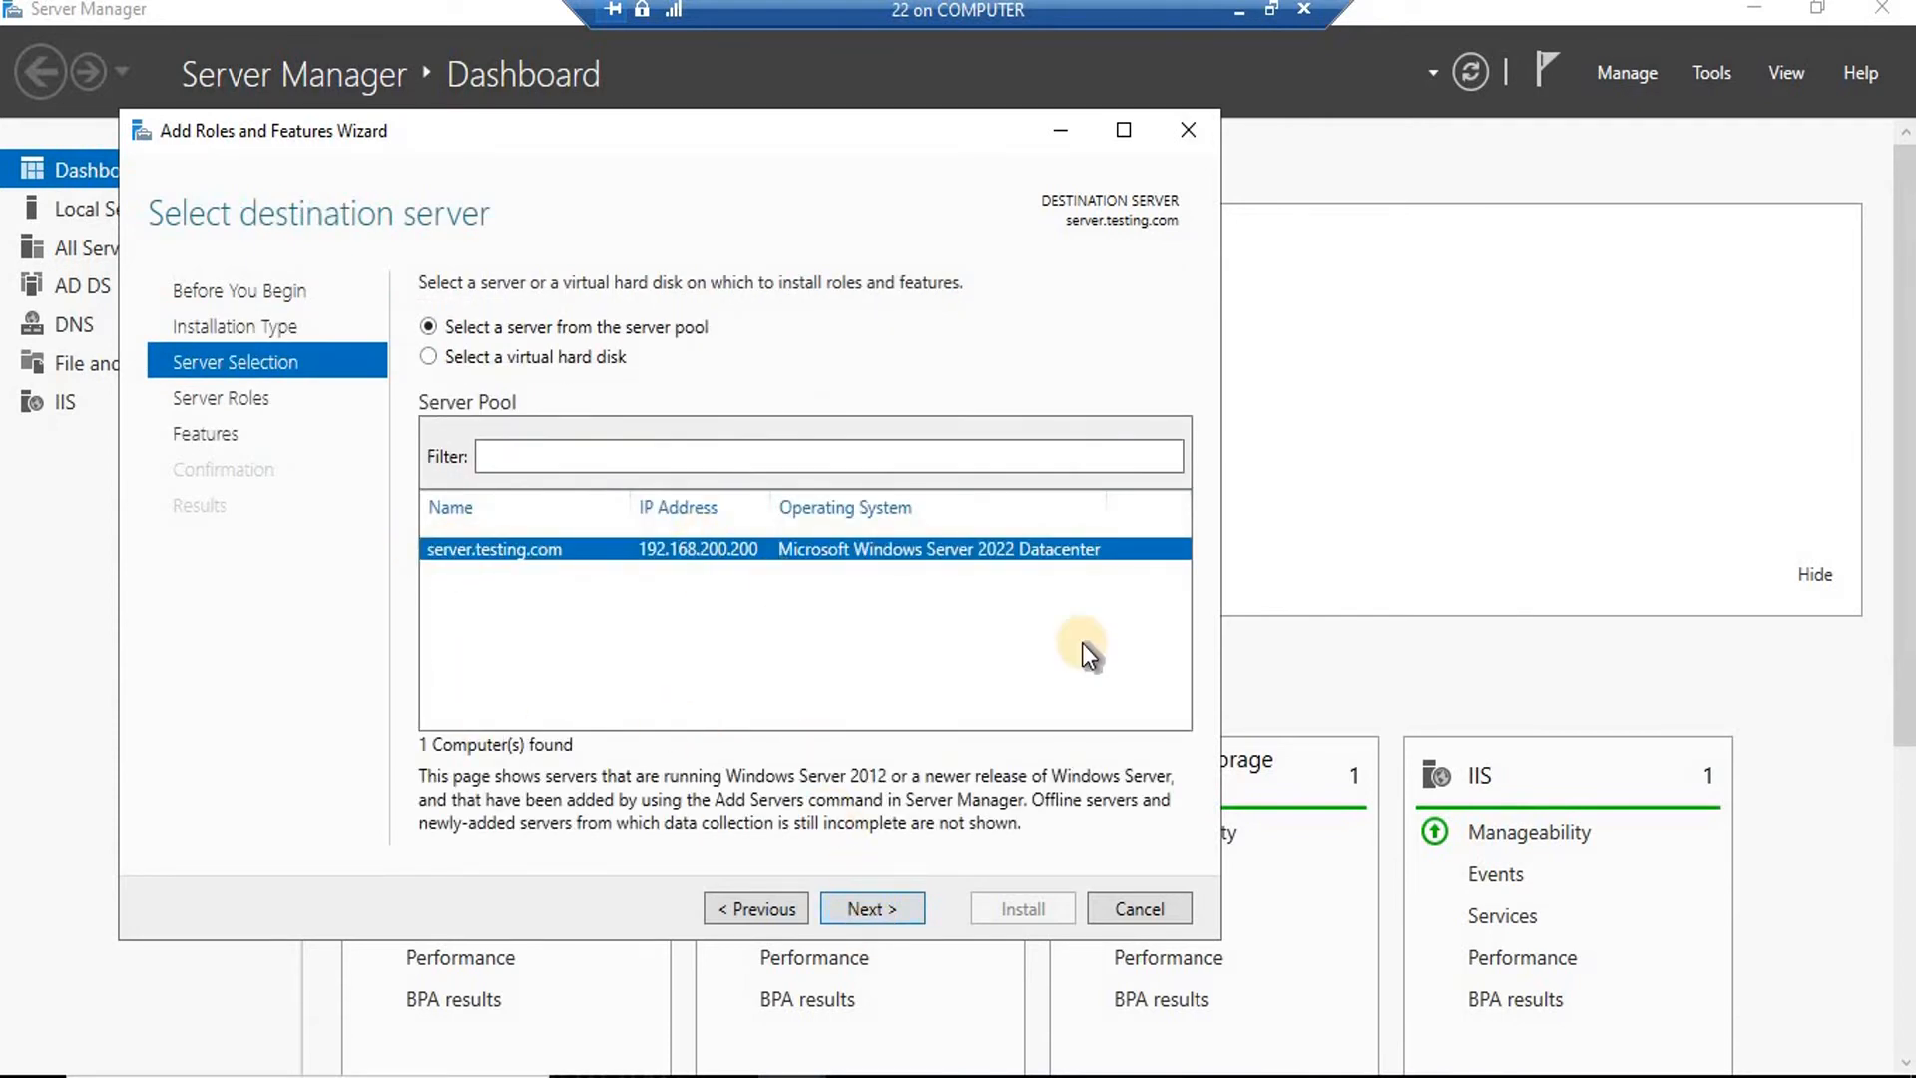
pyautogui.click(884, 914)
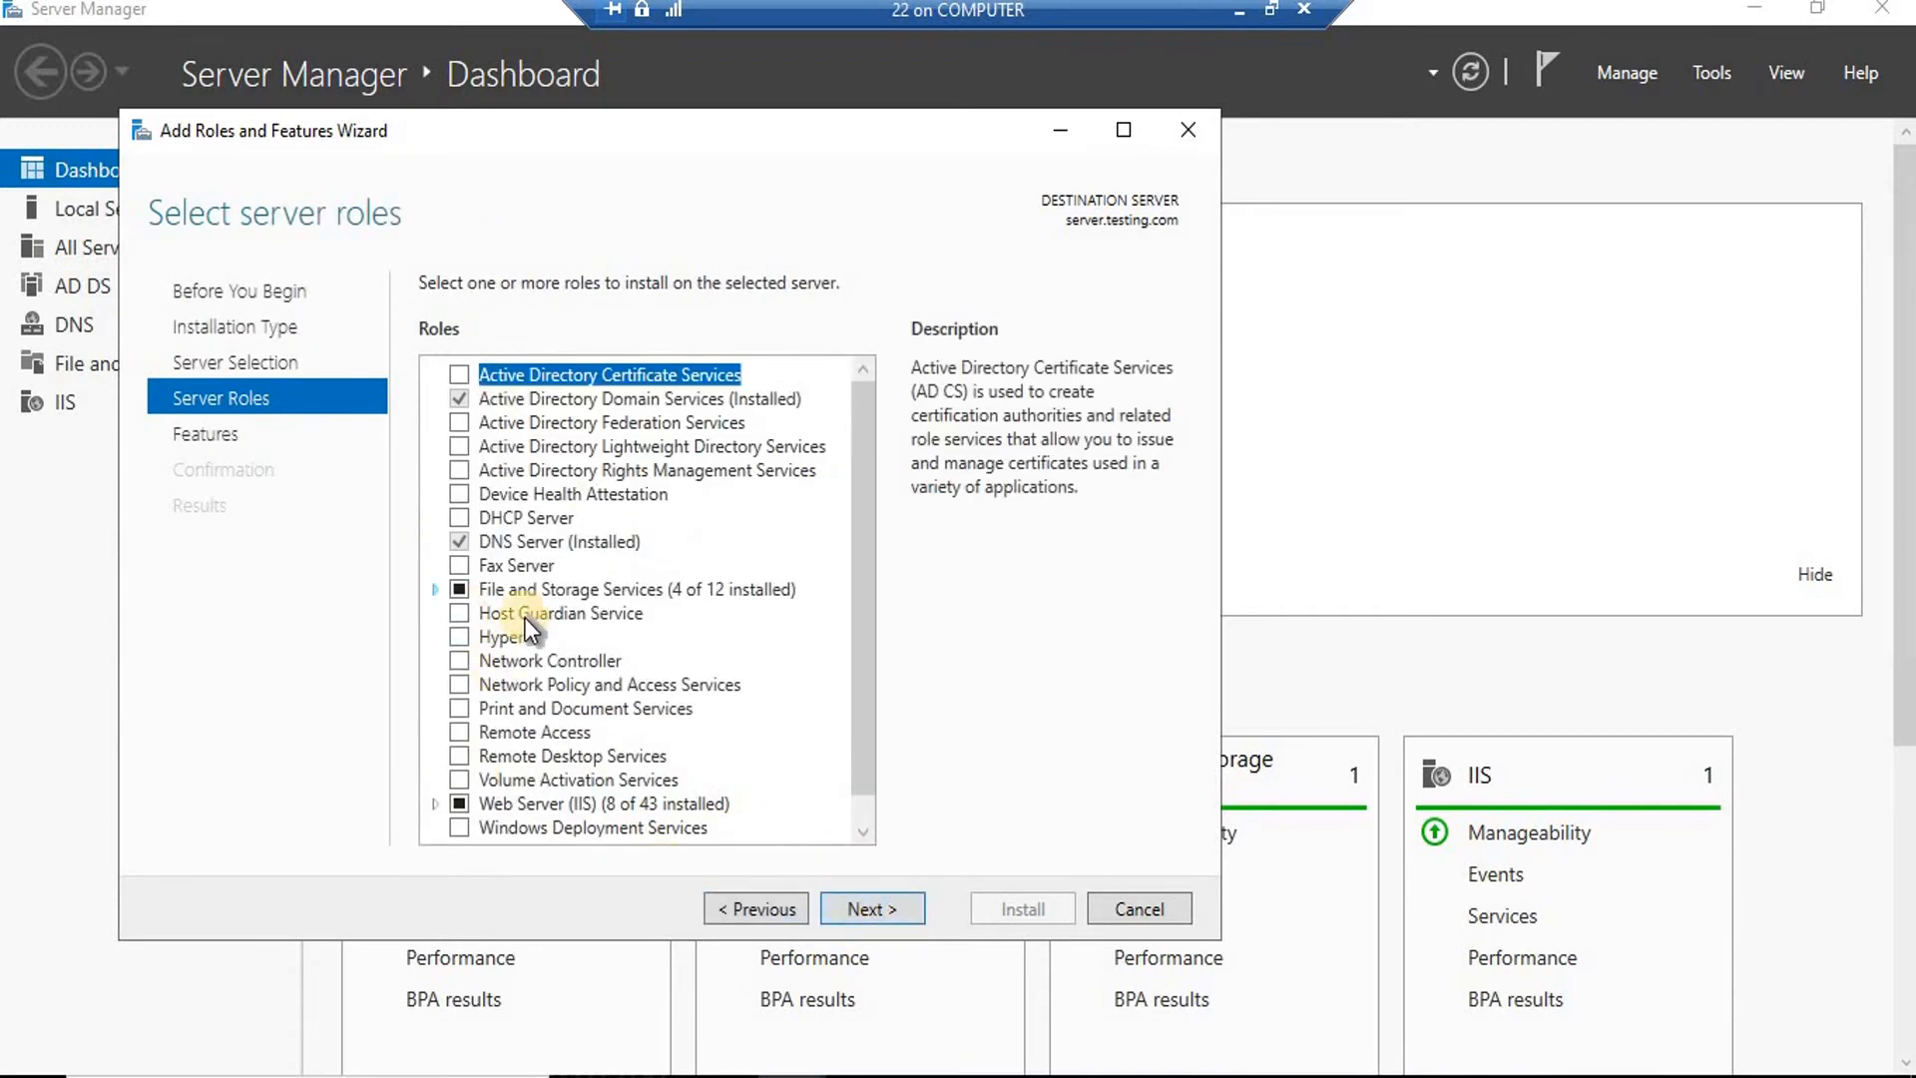
# Select DFS Namespaces with its management tools plus DFS Replication, skipping extra features.
pyautogui.click(432, 589)
pyautogui.click(464, 614)
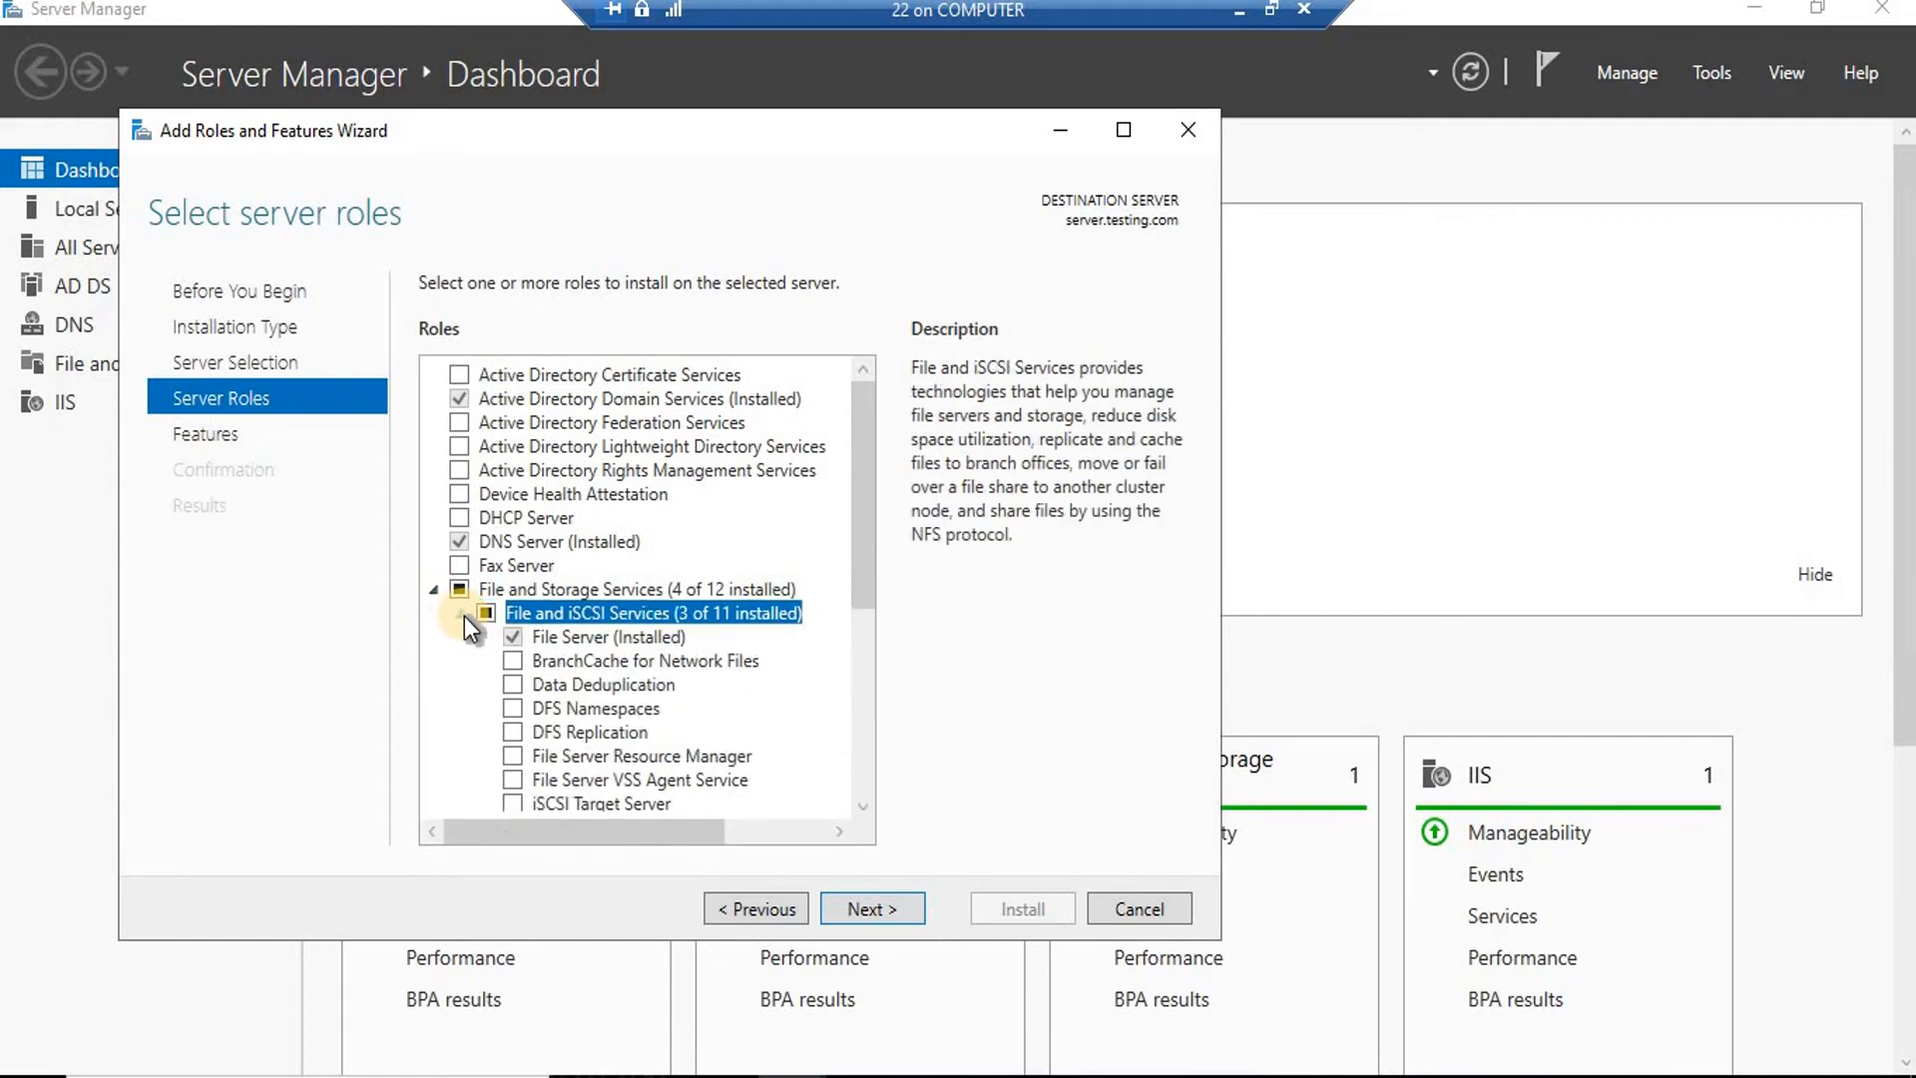
pyautogui.scroll(-1, 671, 711)
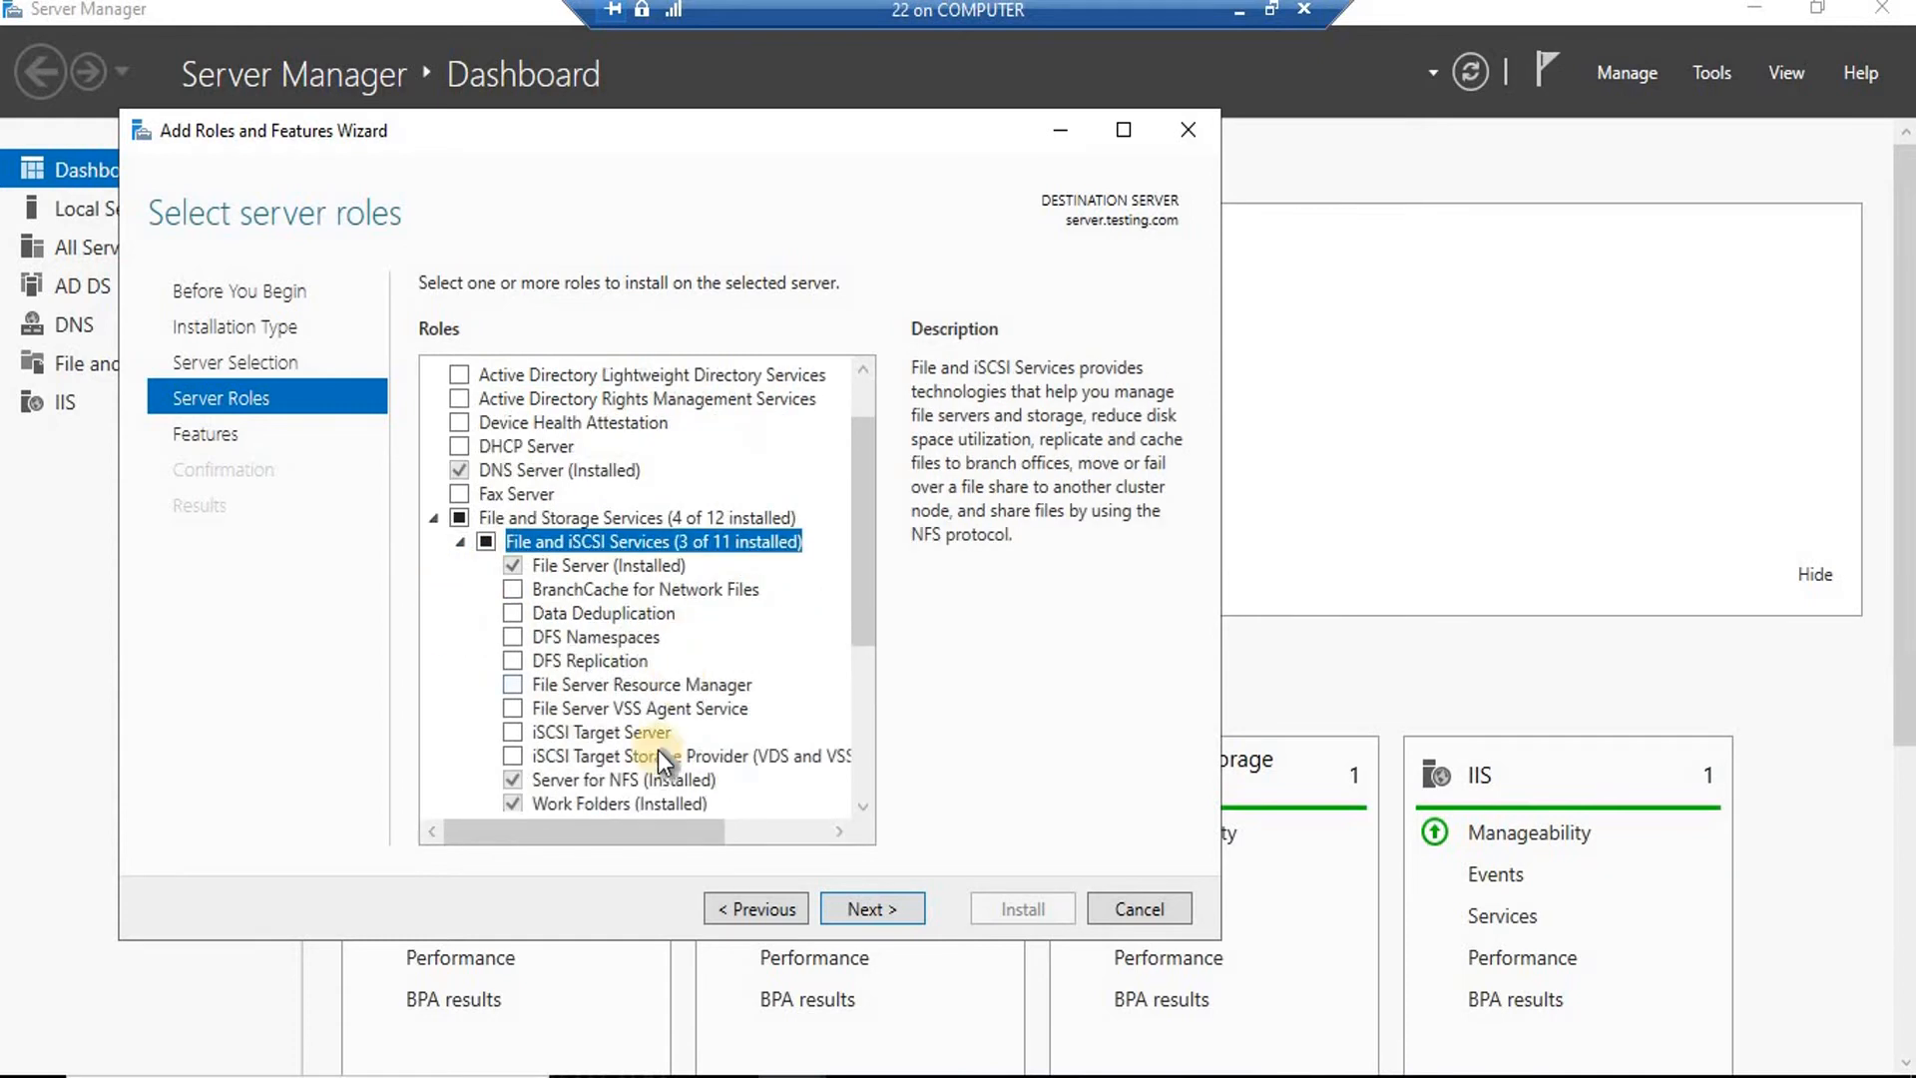
pyautogui.click(519, 637)
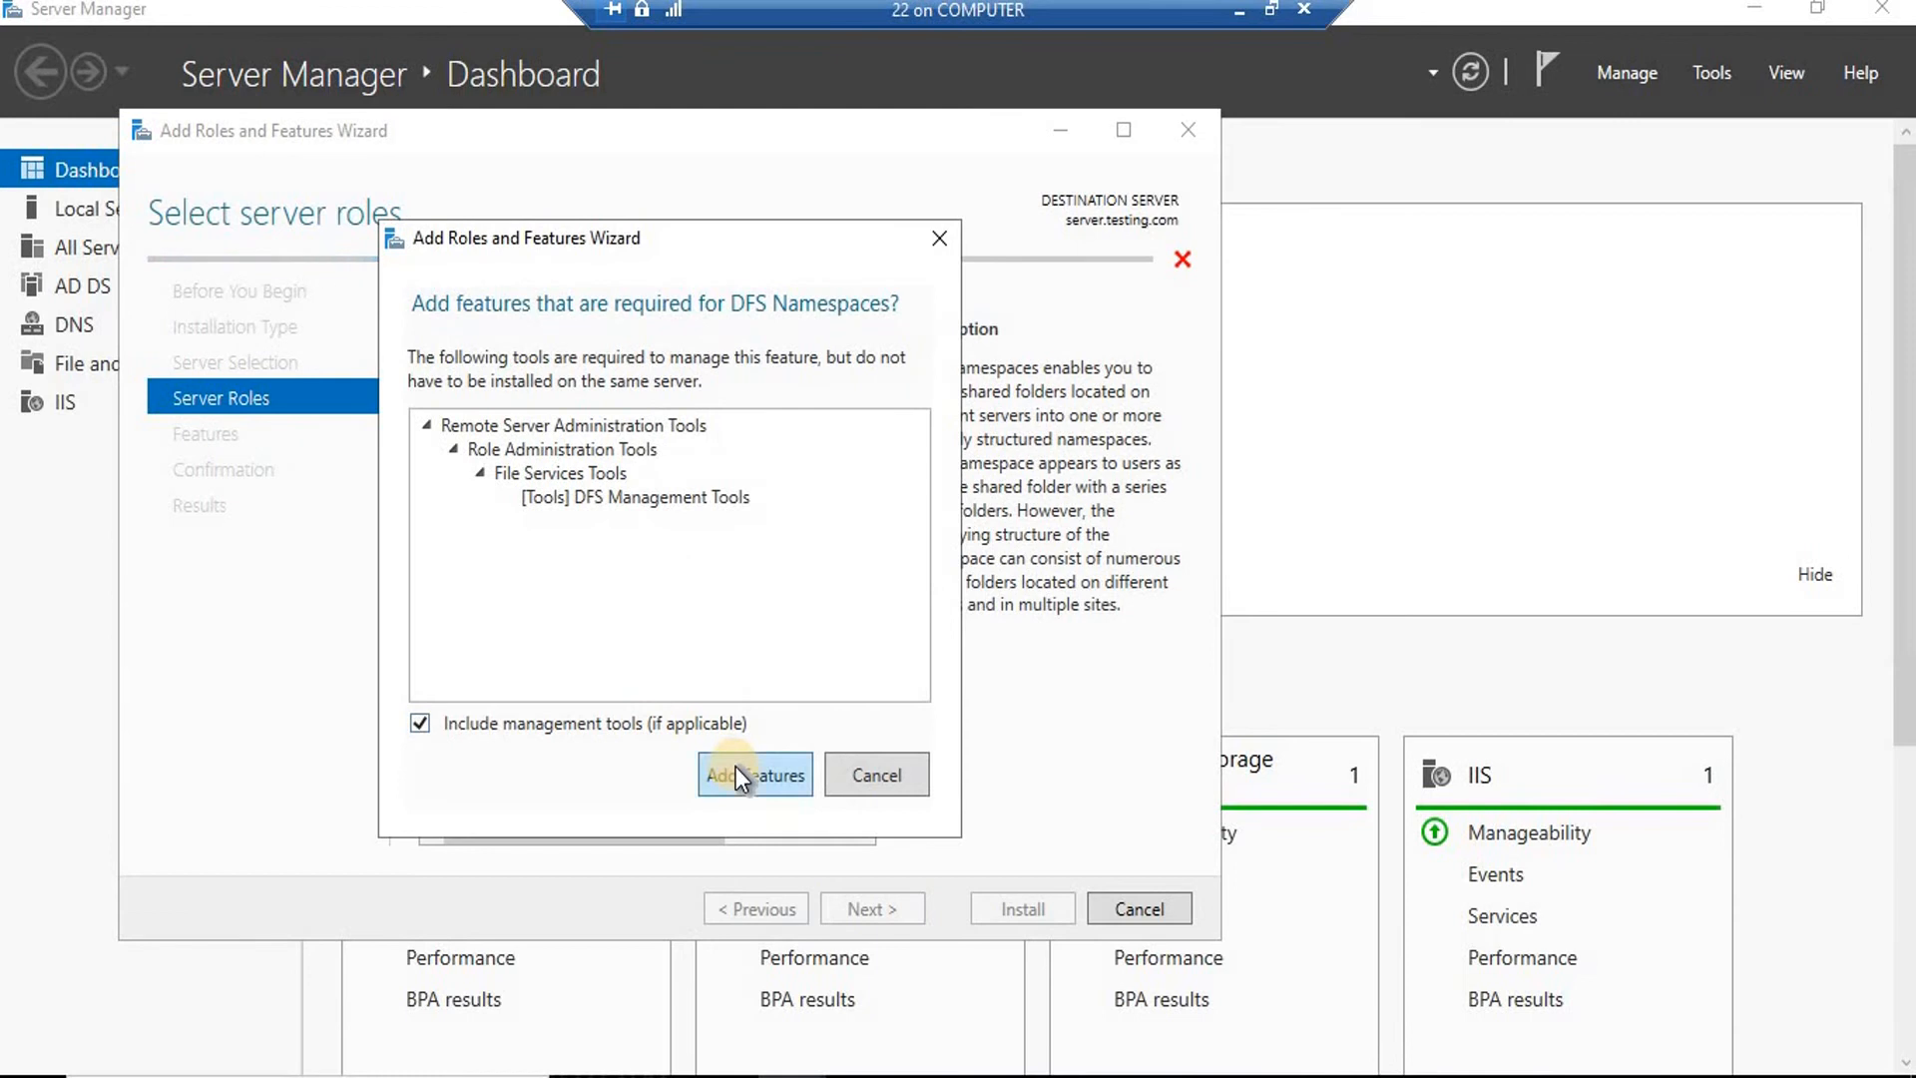
pyautogui.click(736, 775)
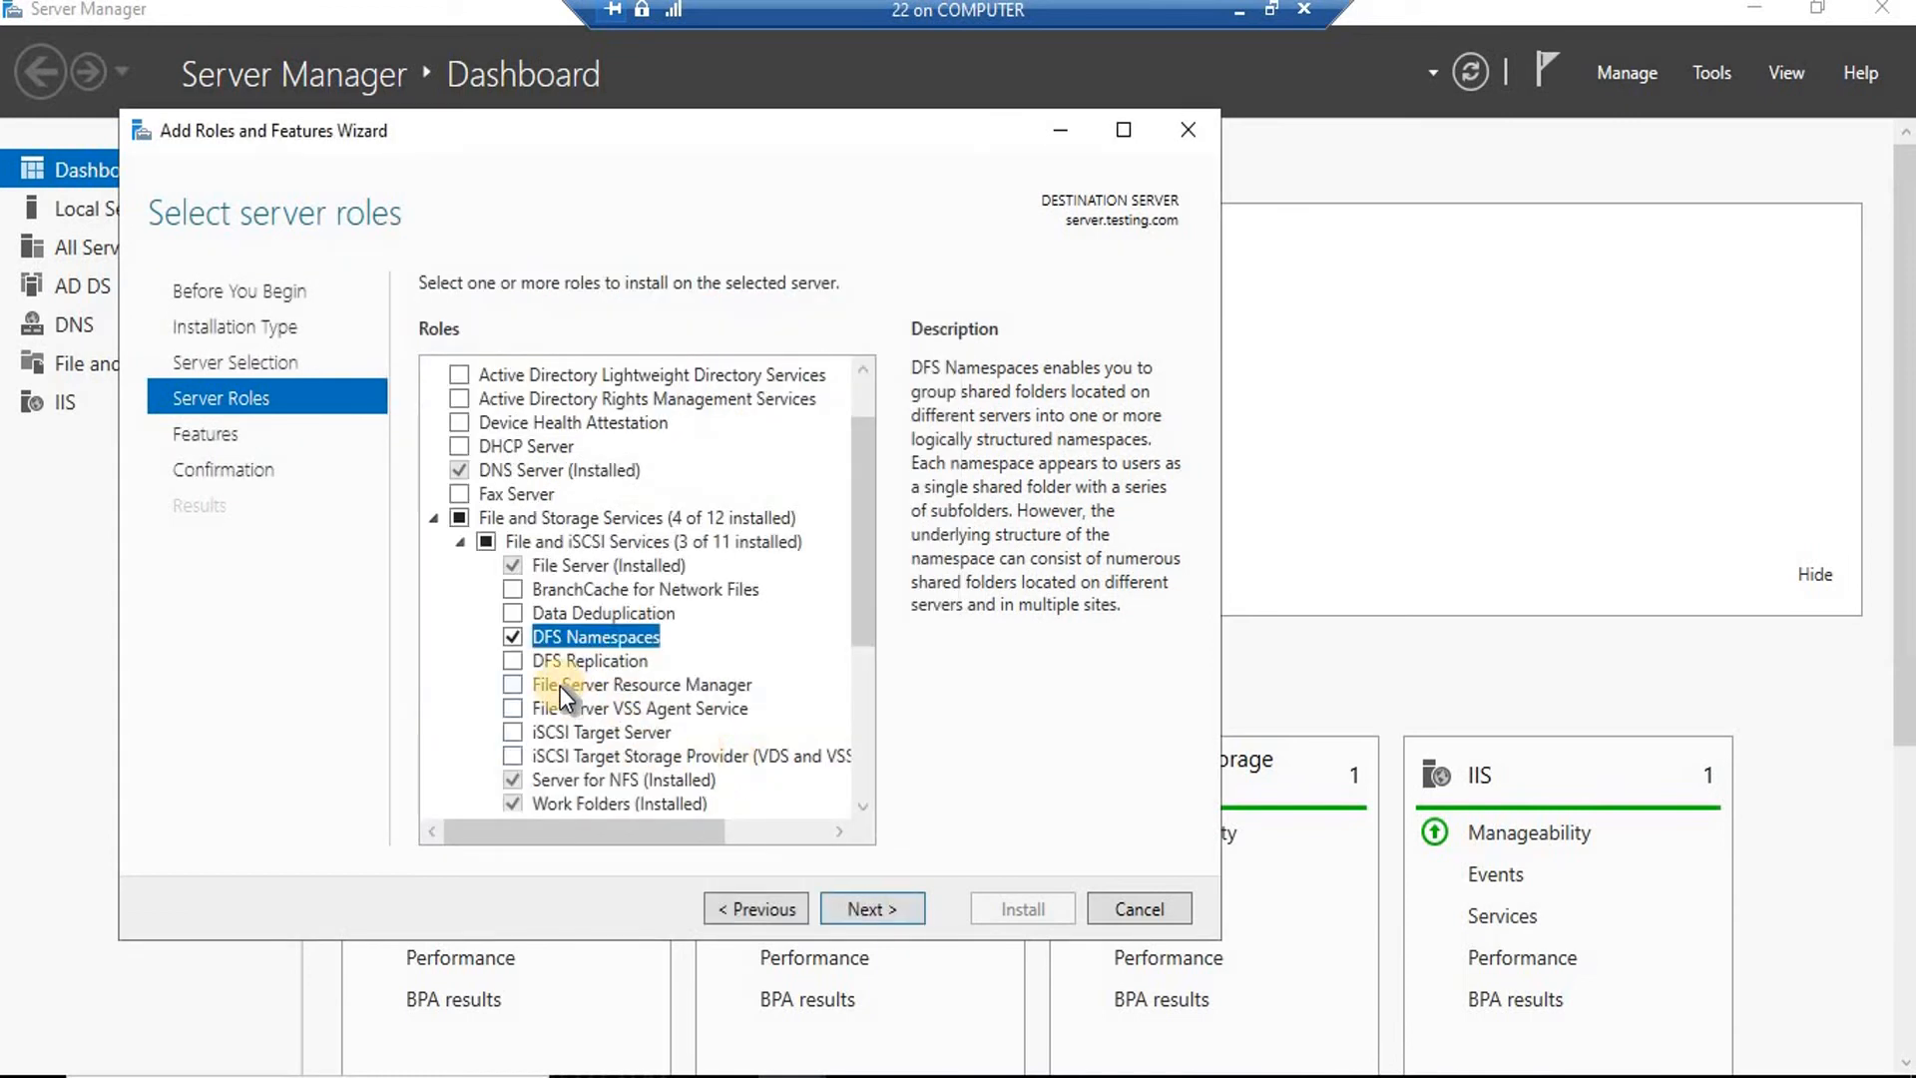
pyautogui.click(514, 662)
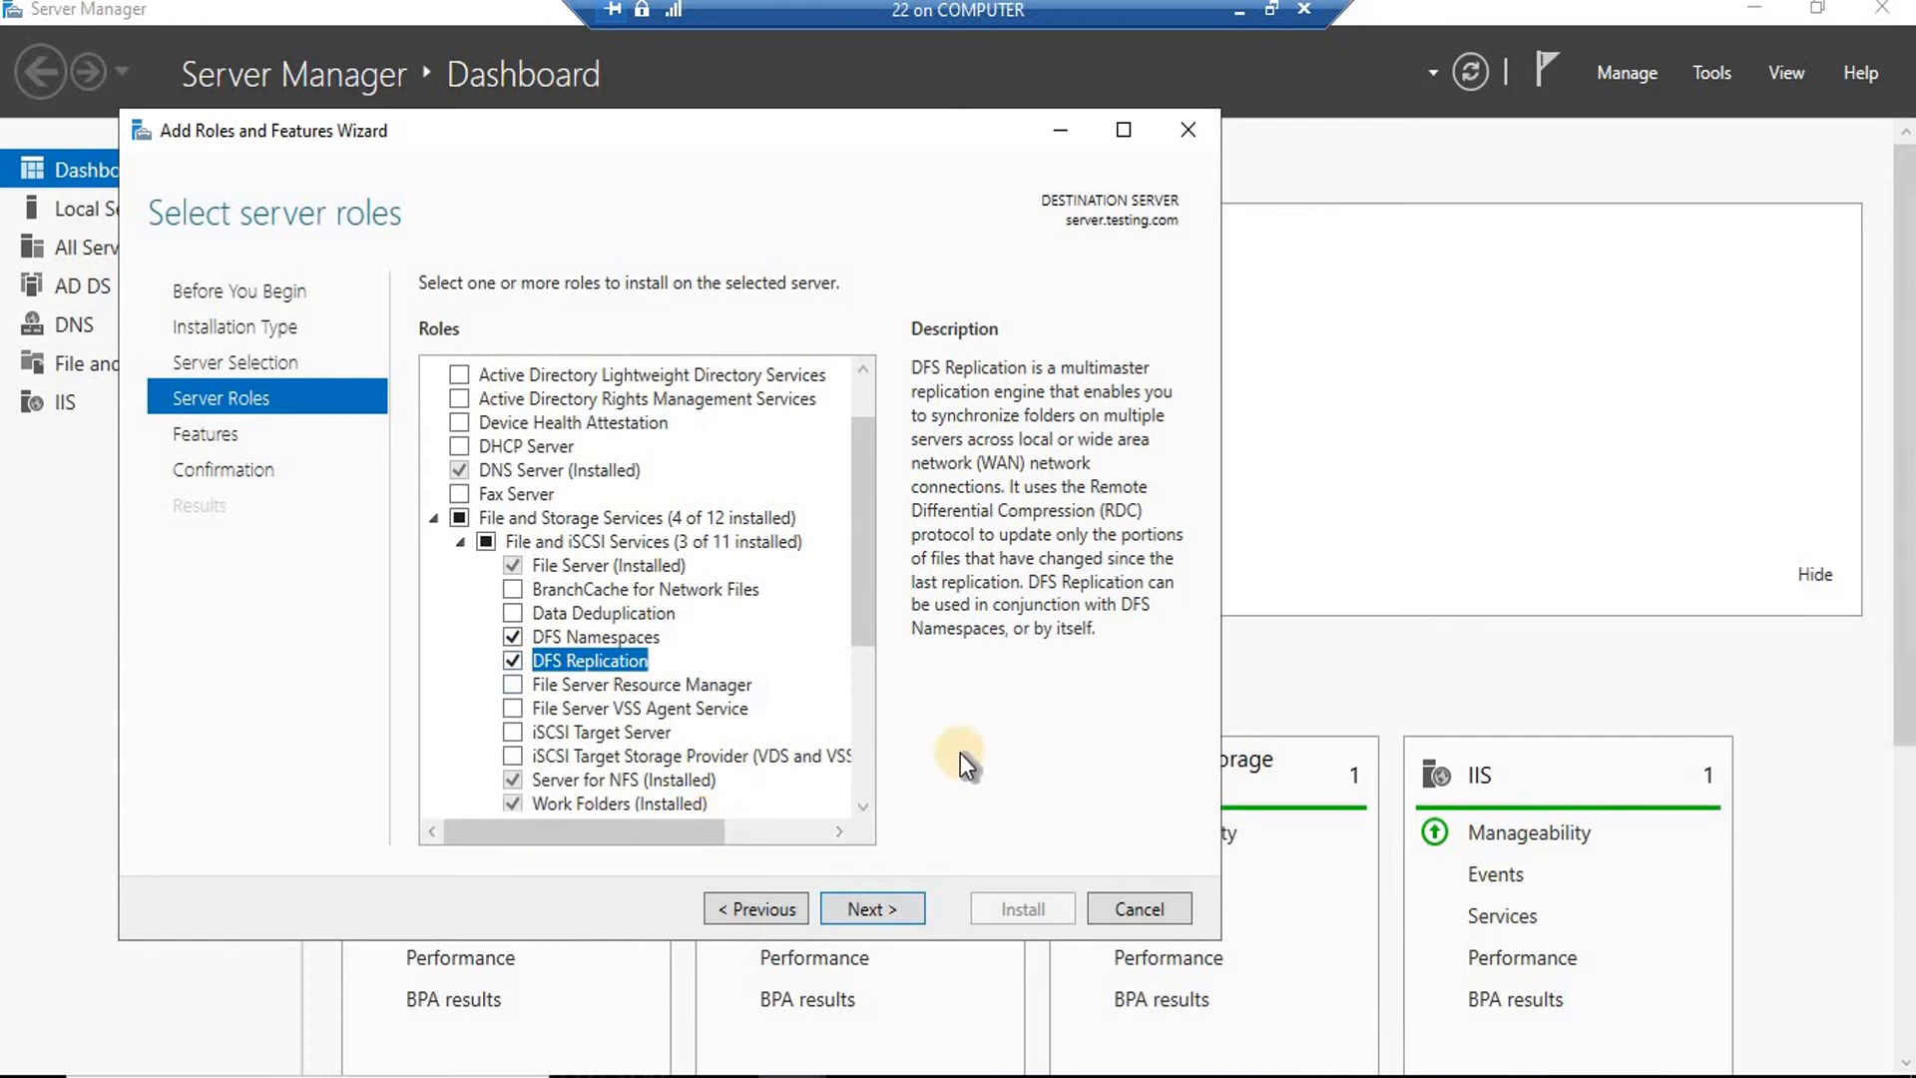
pyautogui.click(890, 909)
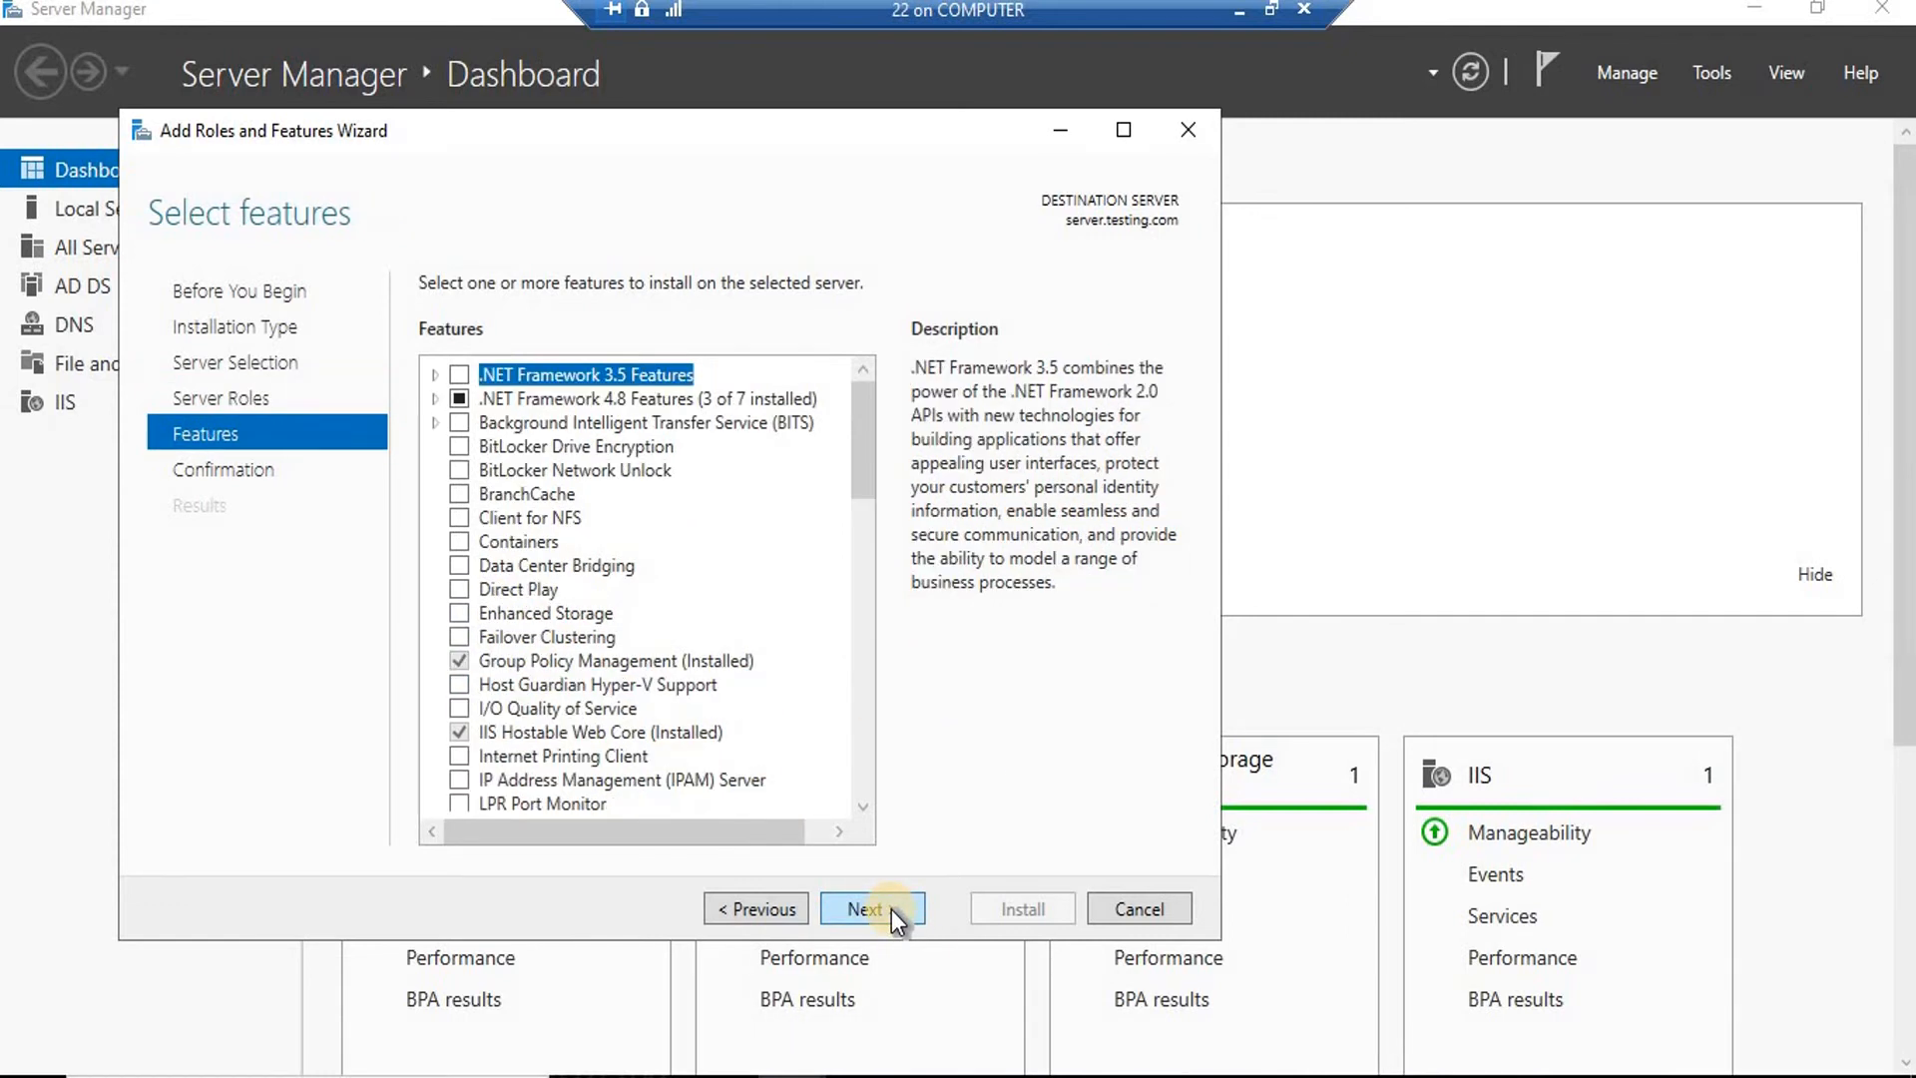
pyautogui.click(891, 910)
# Install the selected DFS Namespaces and DFS Replication roles.
pyautogui.click(992, 913)
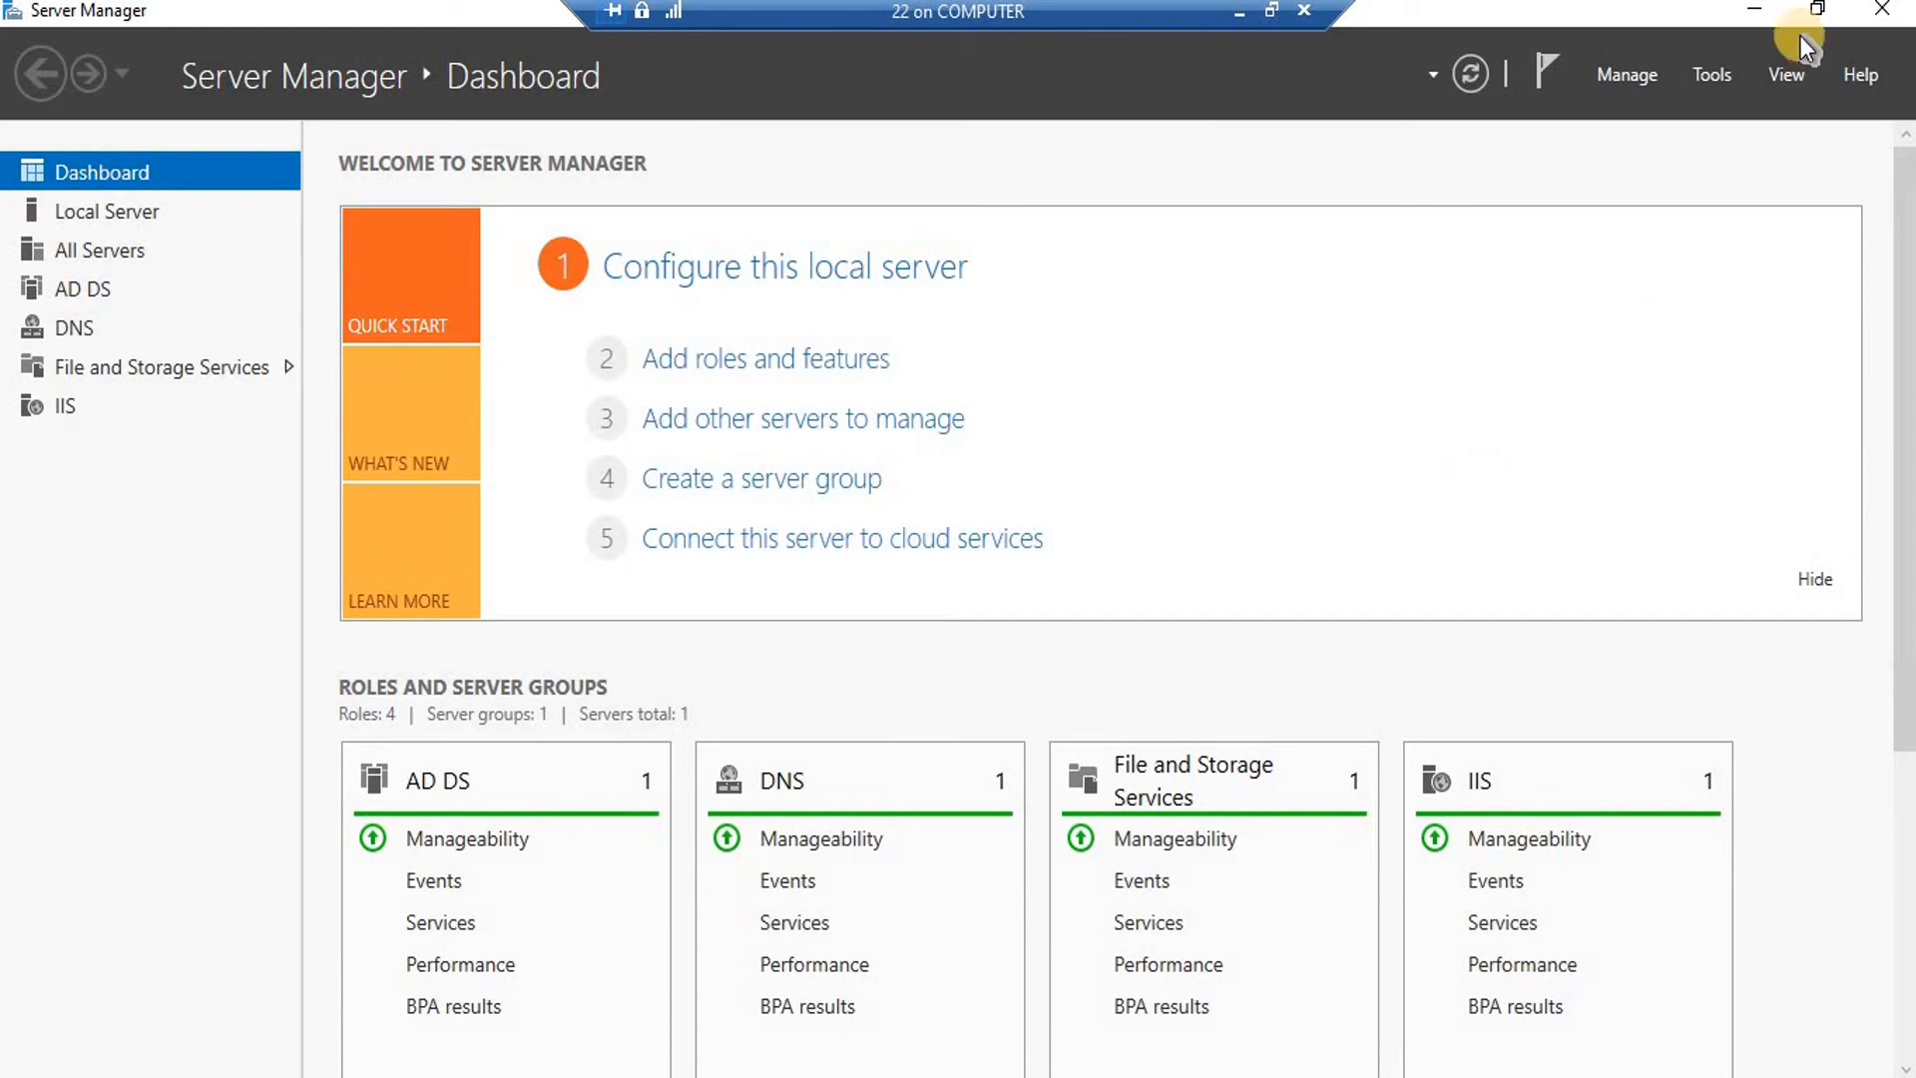
# Launch DFS Management from the Tools menu.
pyautogui.click(1713, 79)
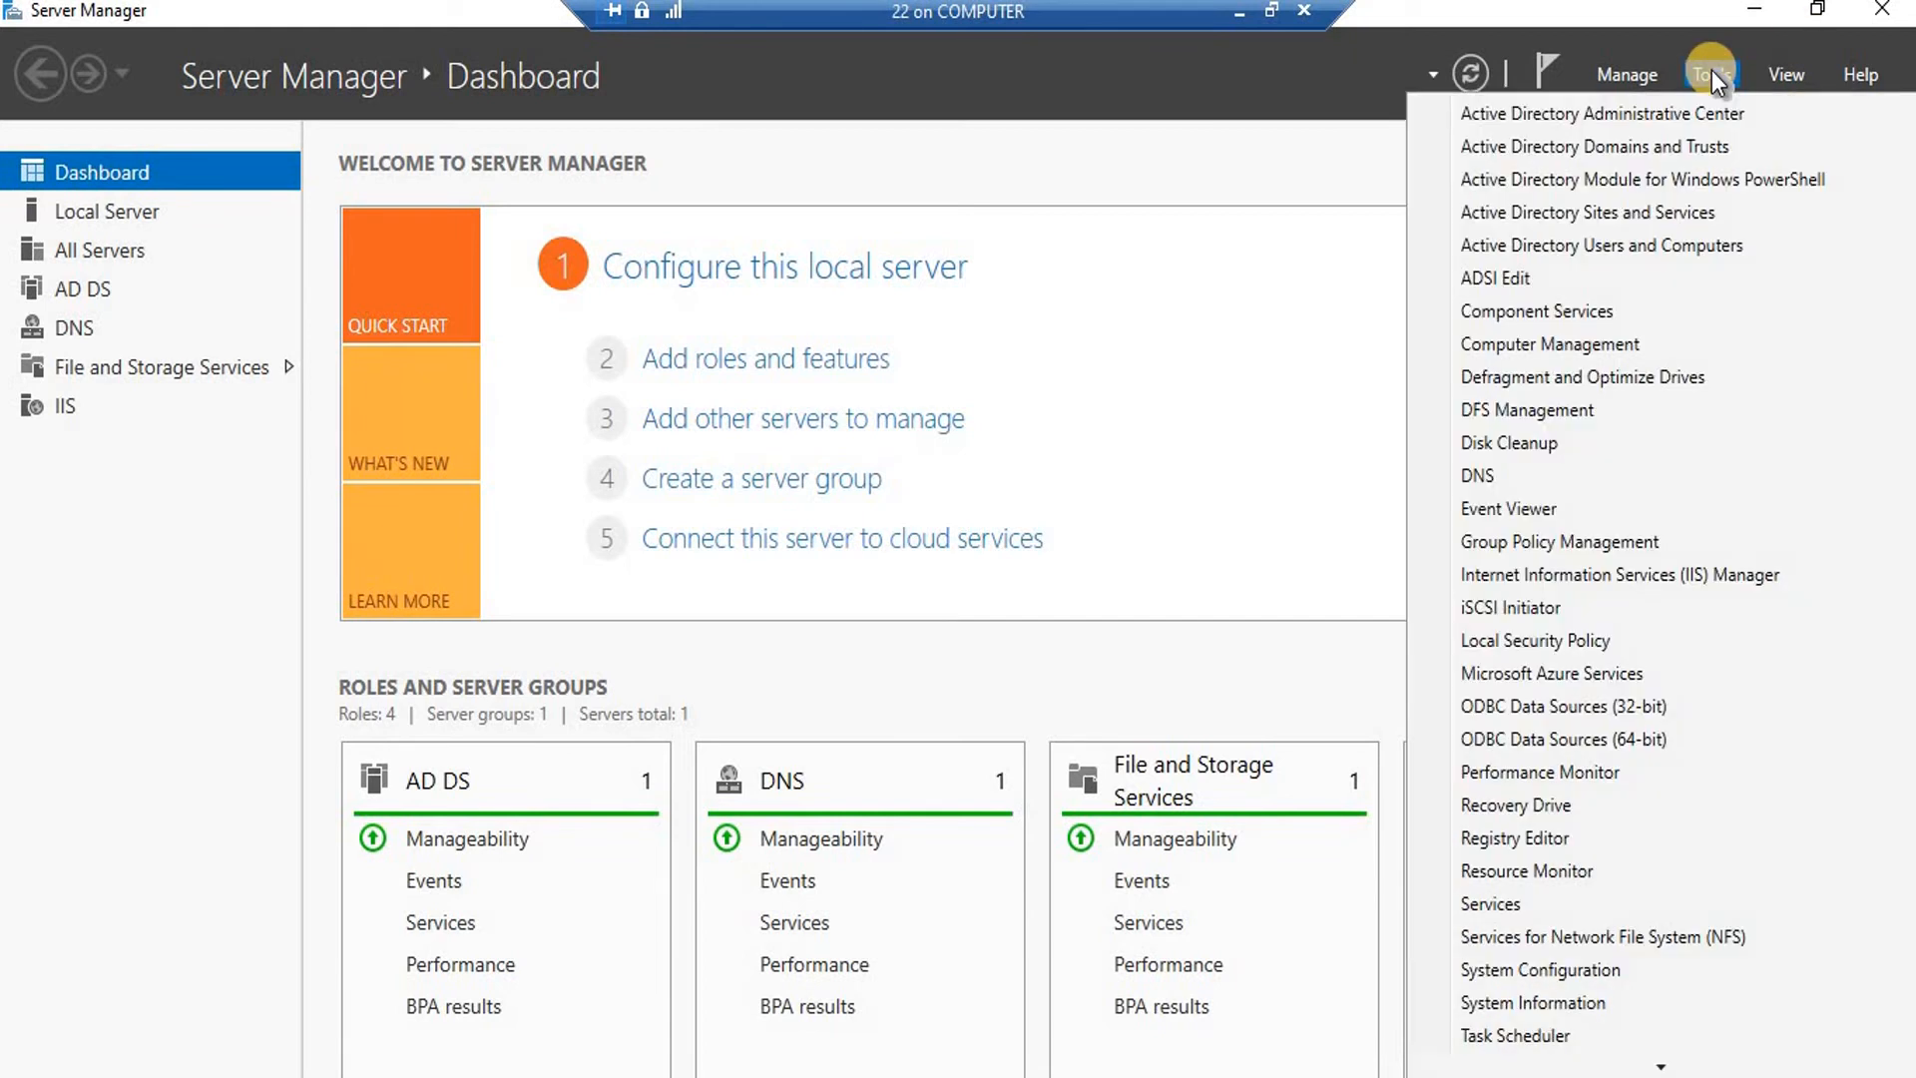
pyautogui.click(1557, 409)
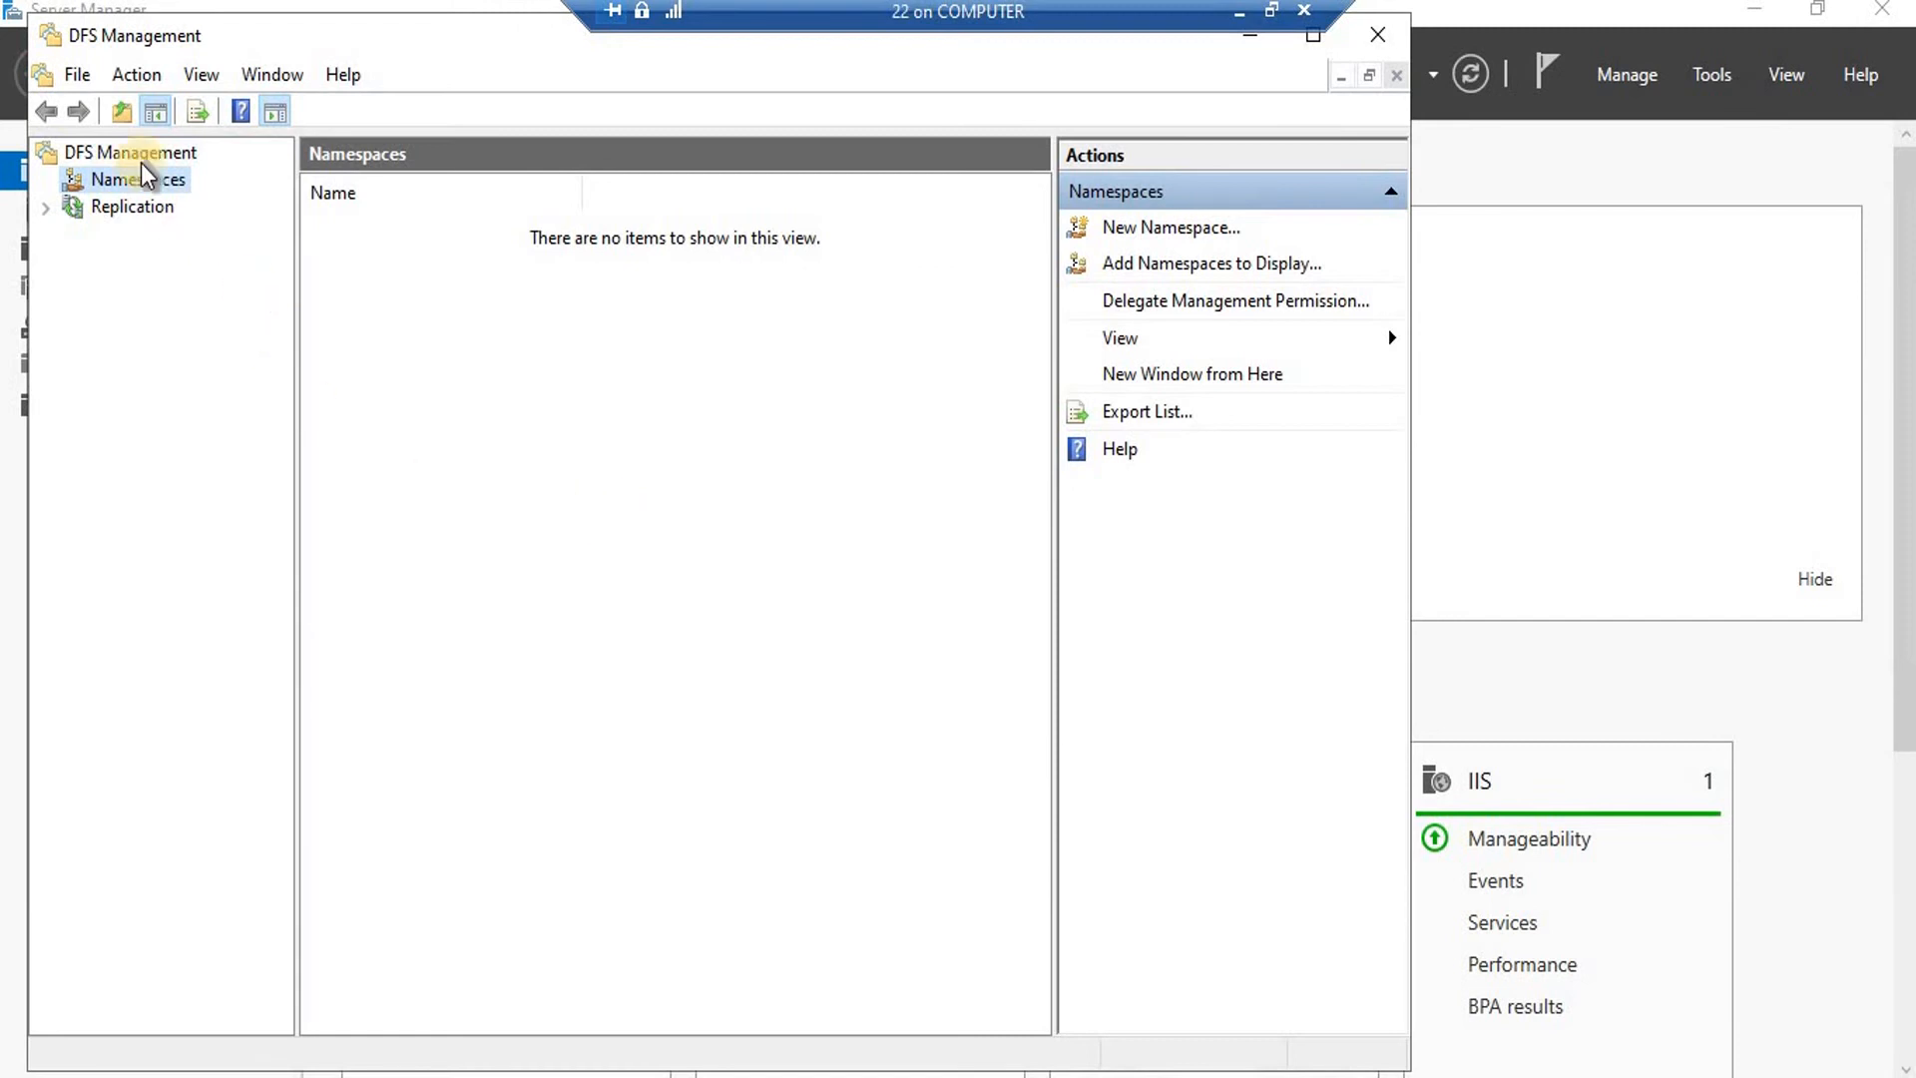
# Start the New Namespace Wizard from the Namespaces actions.
pyautogui.rightClick(161, 195)
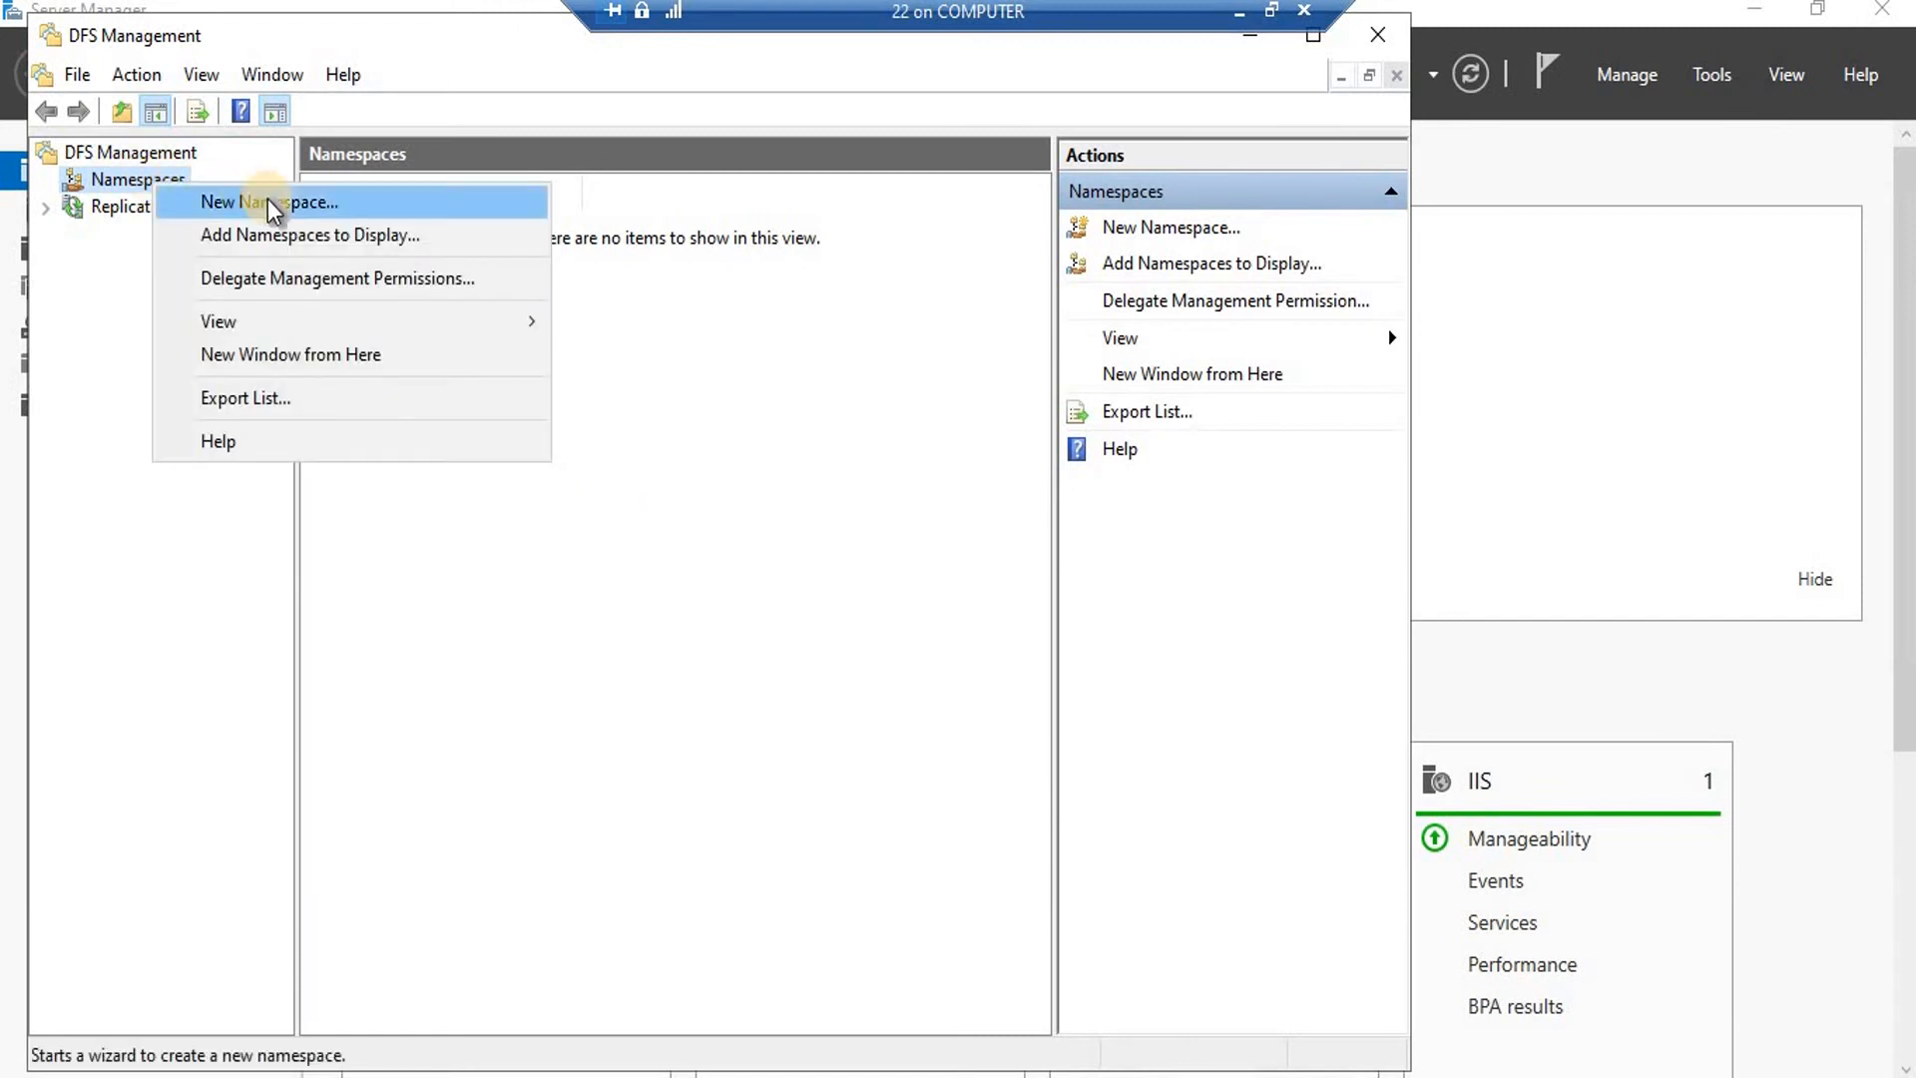
pyautogui.click(947, 614)
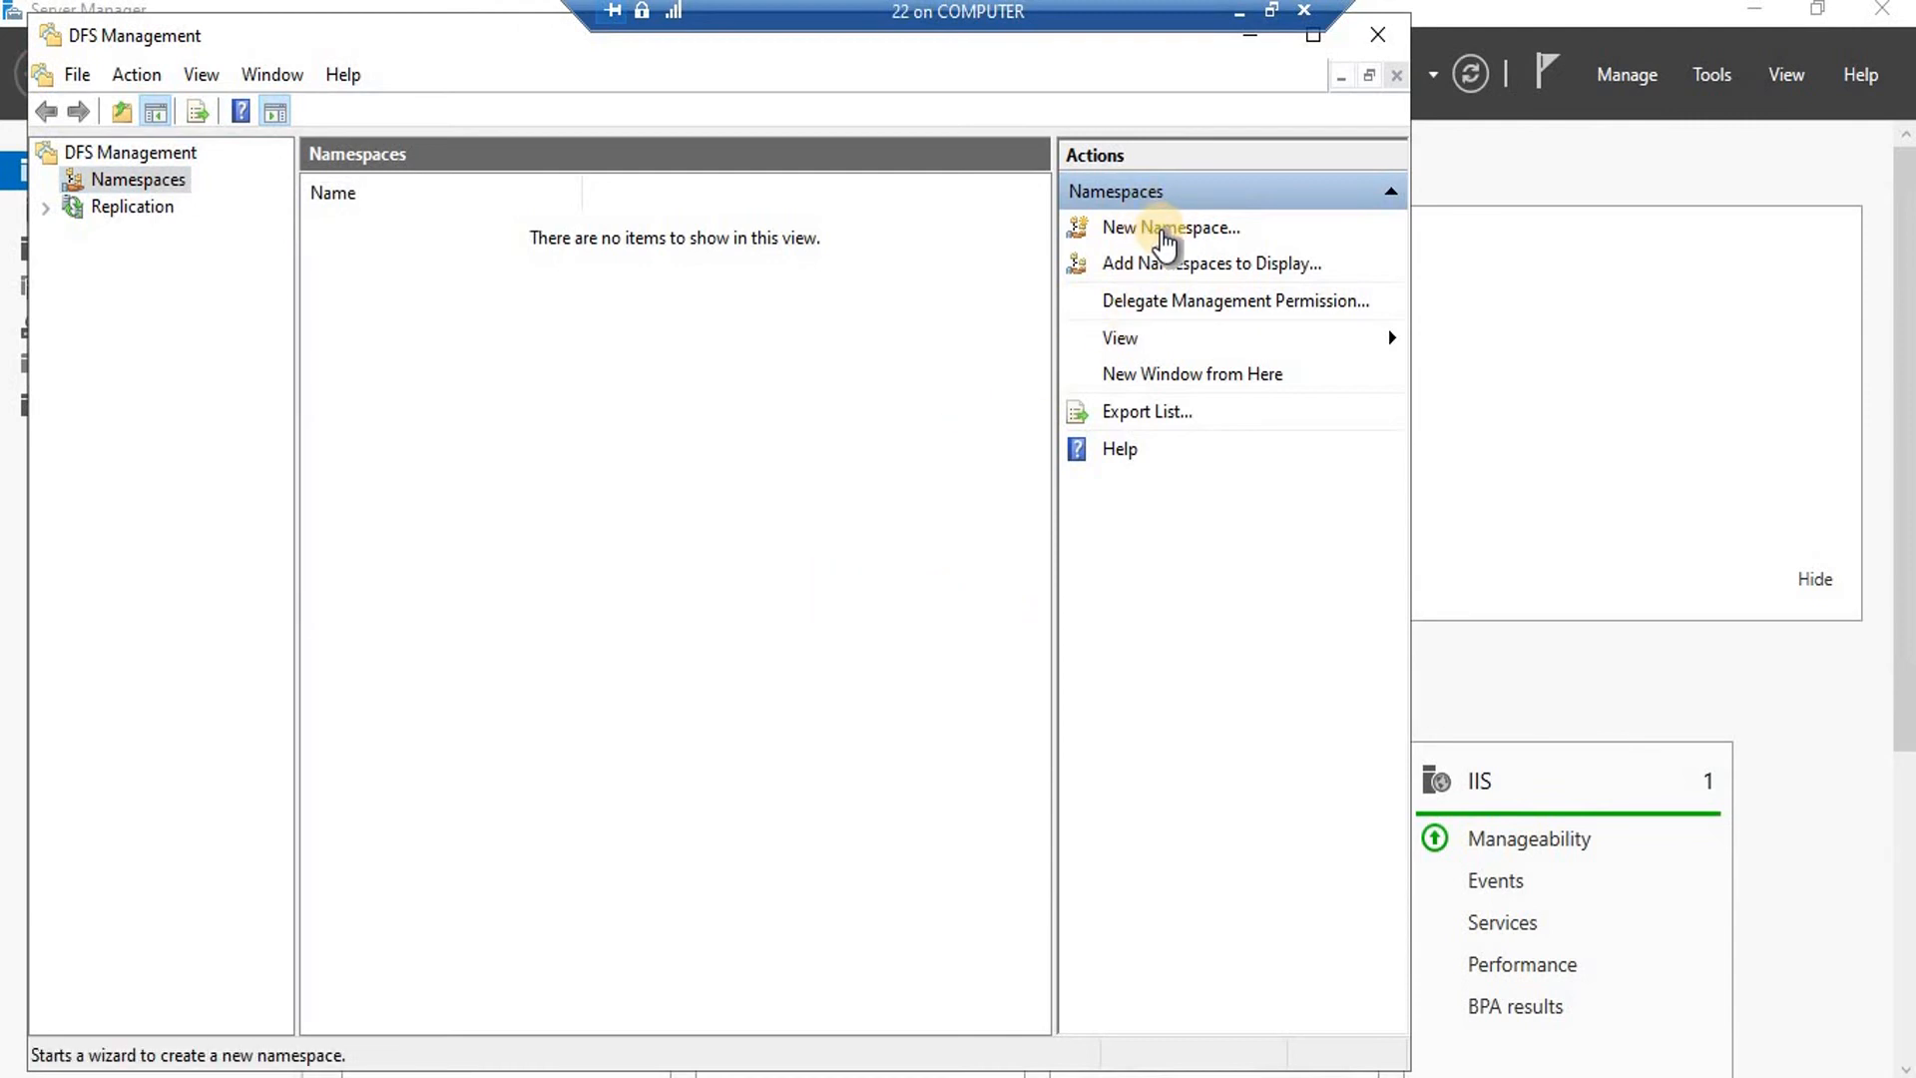
pyautogui.click(1163, 231)
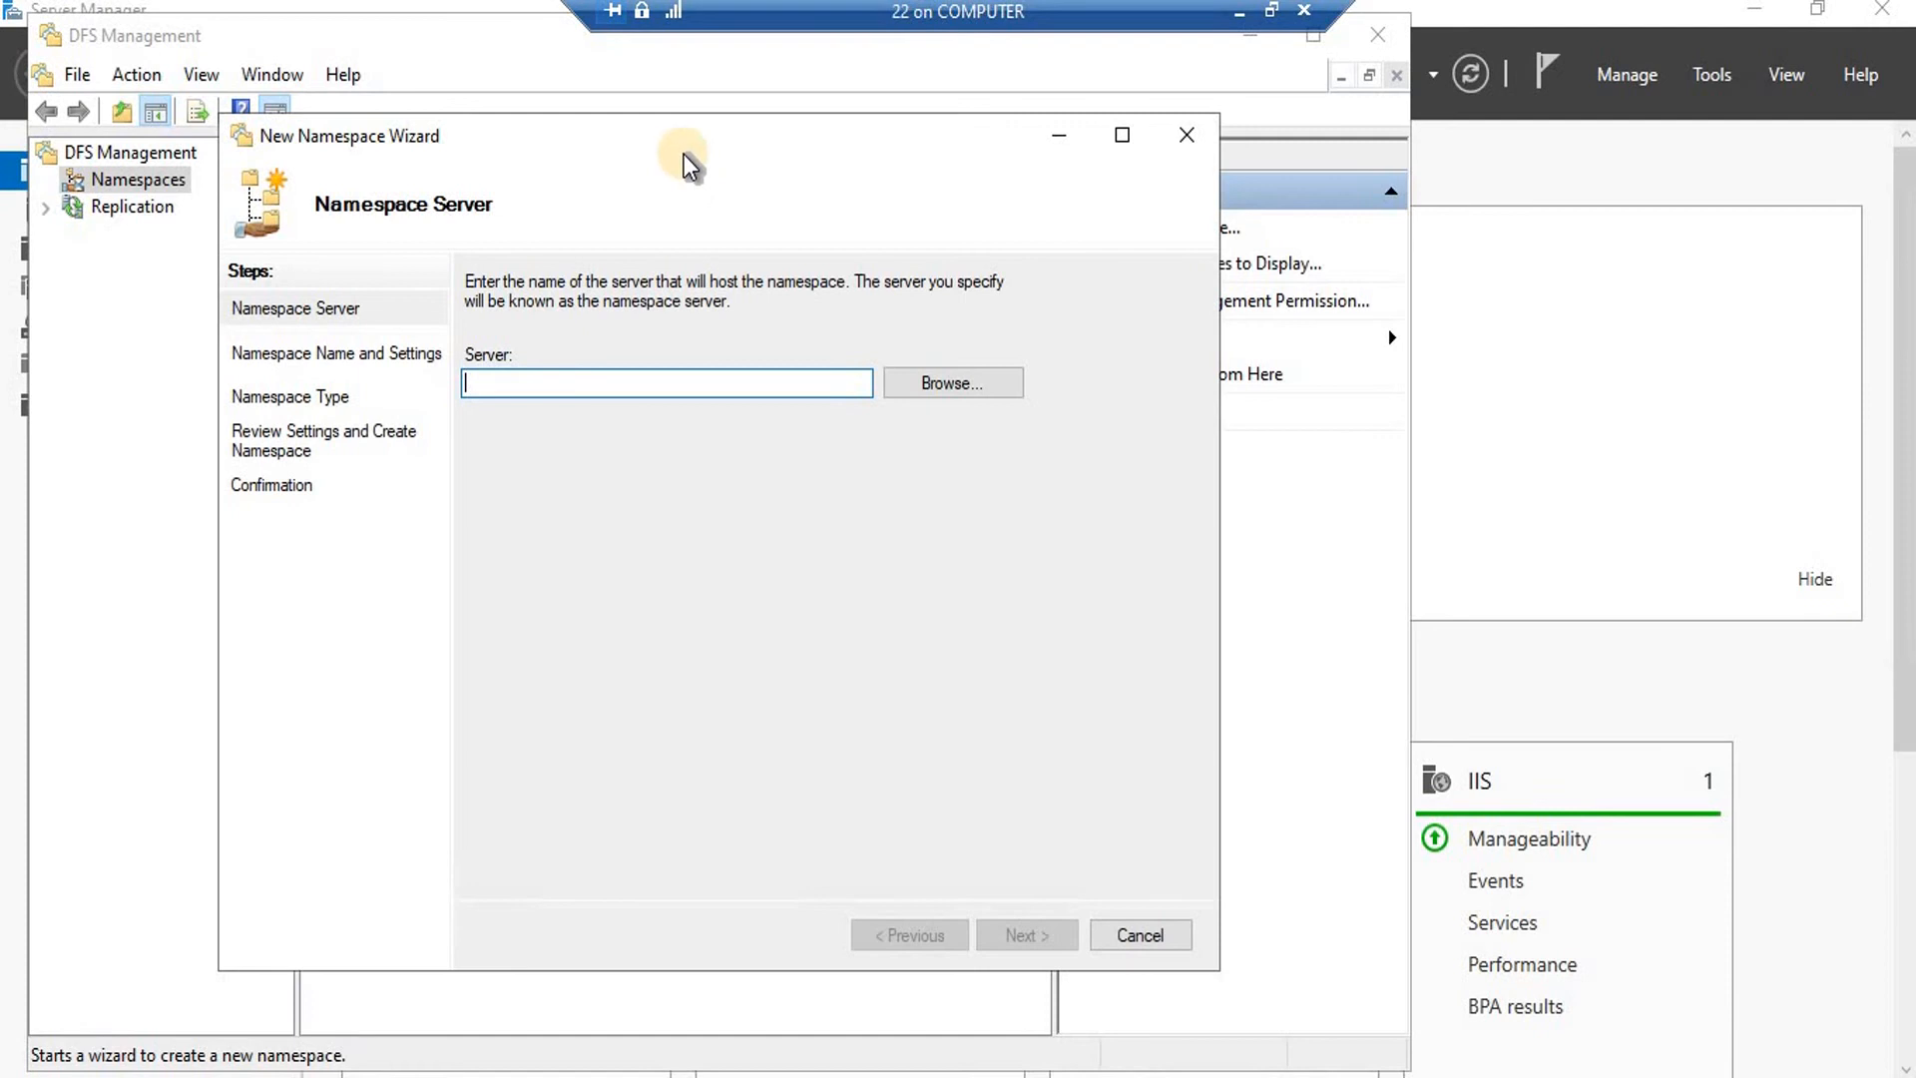
pyautogui.moveTo(688, 160); pyautogui.dragTo(610, 173)
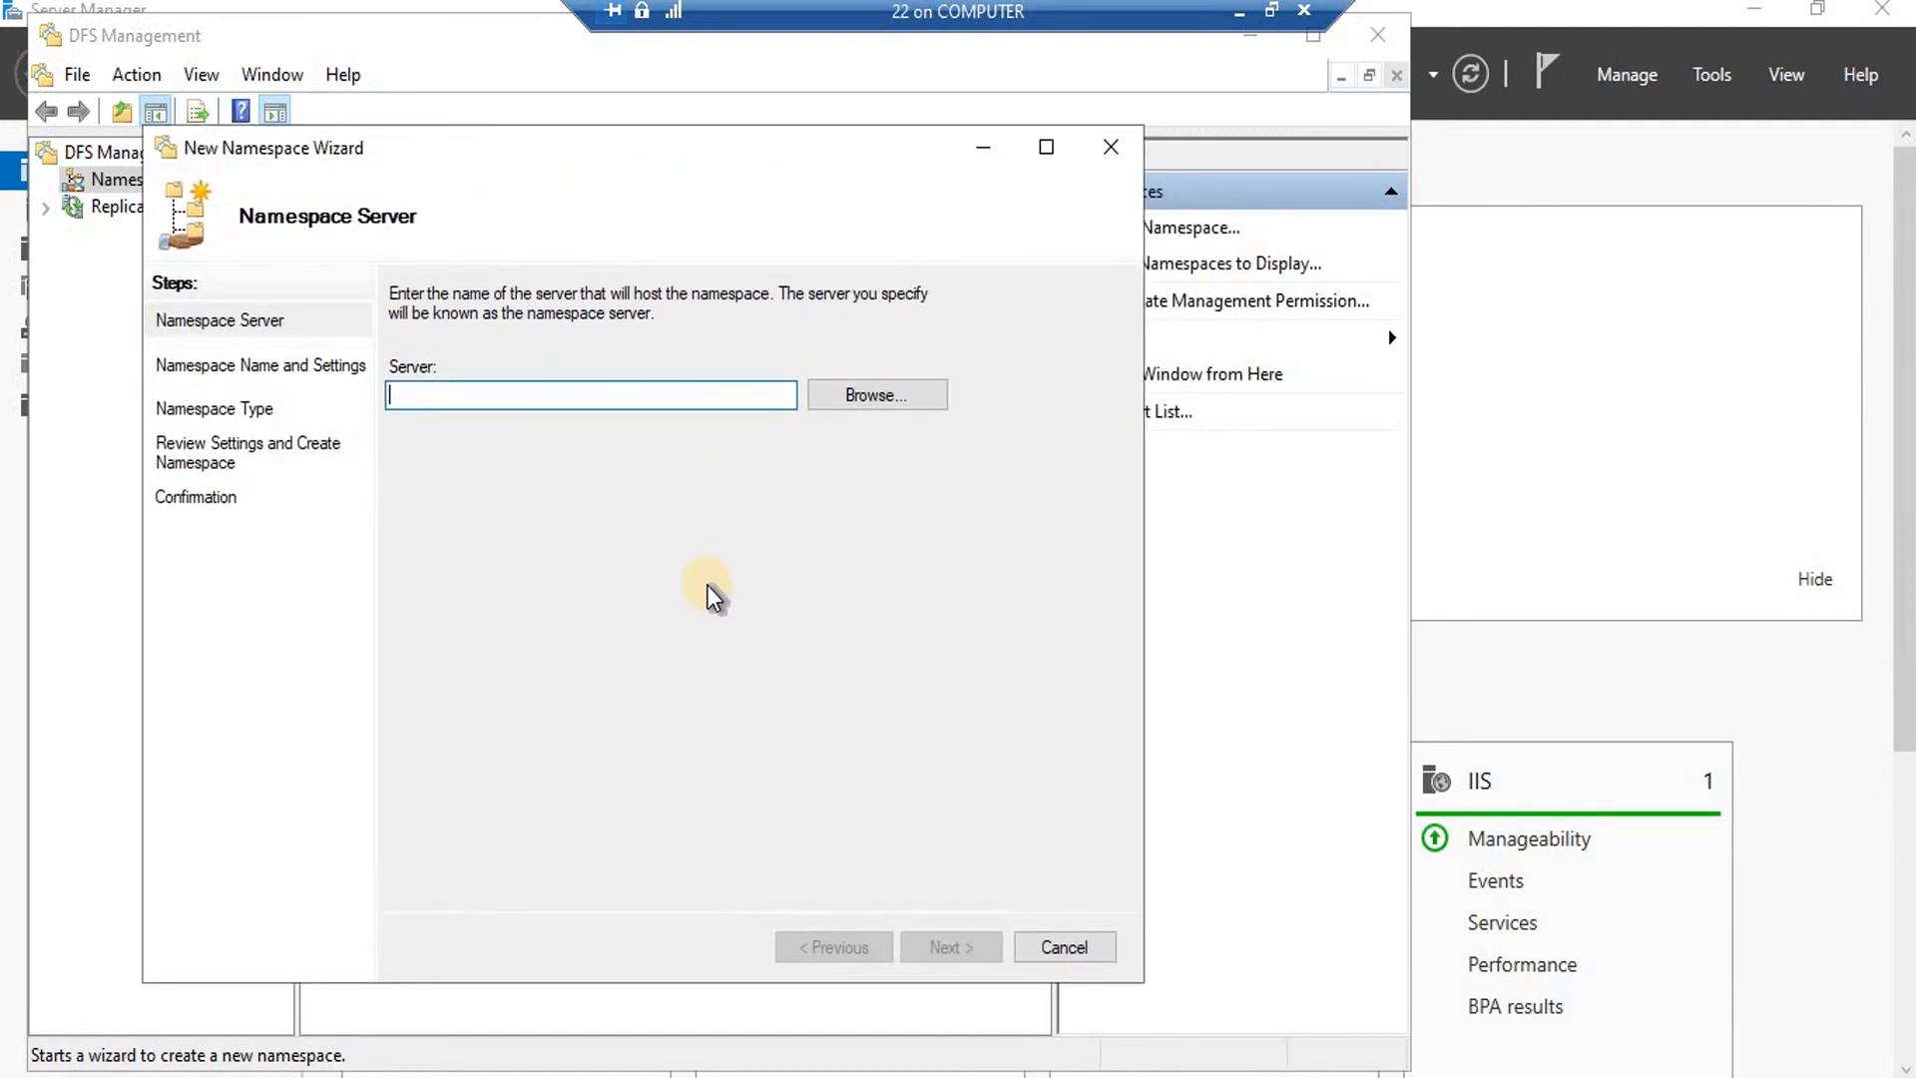
# Choose SERVER as the namespace server via the advanced computer search, then continue.
pyautogui.click(860, 401)
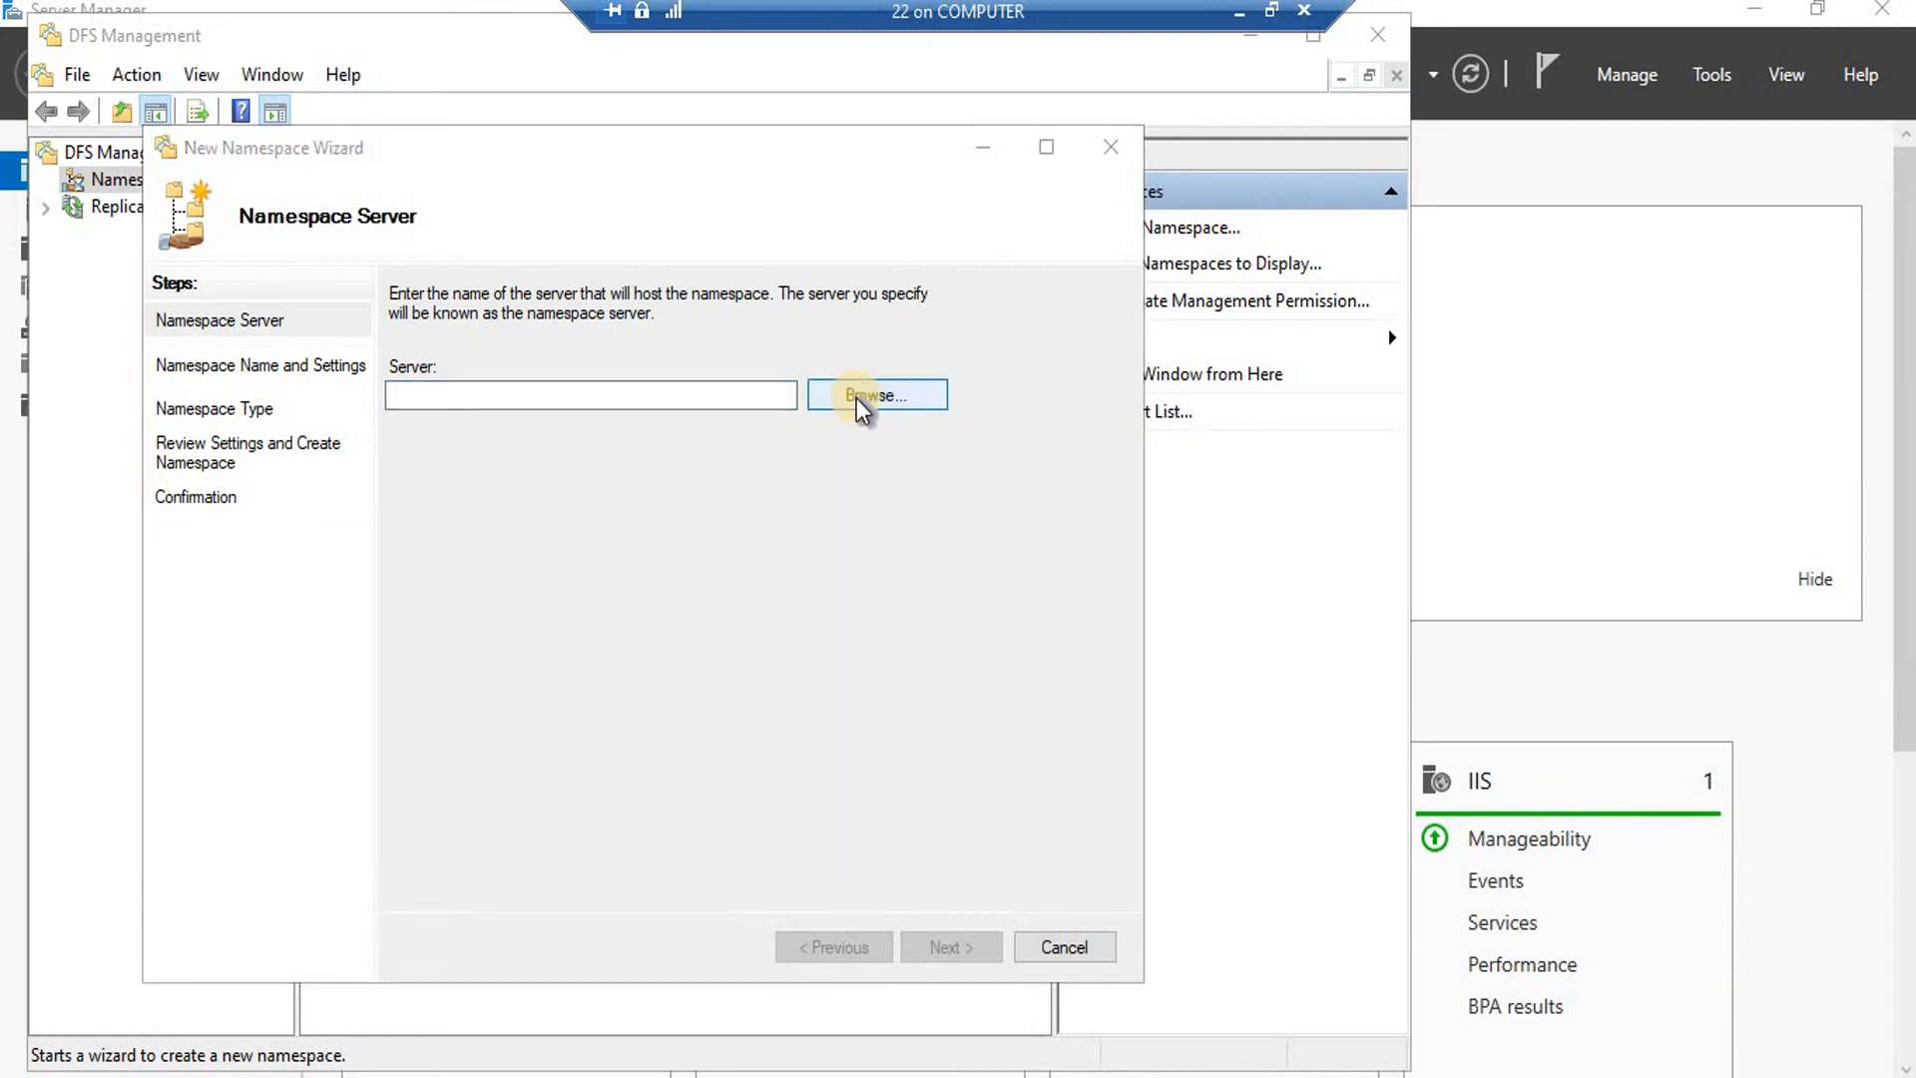
pyautogui.click(235, 516)
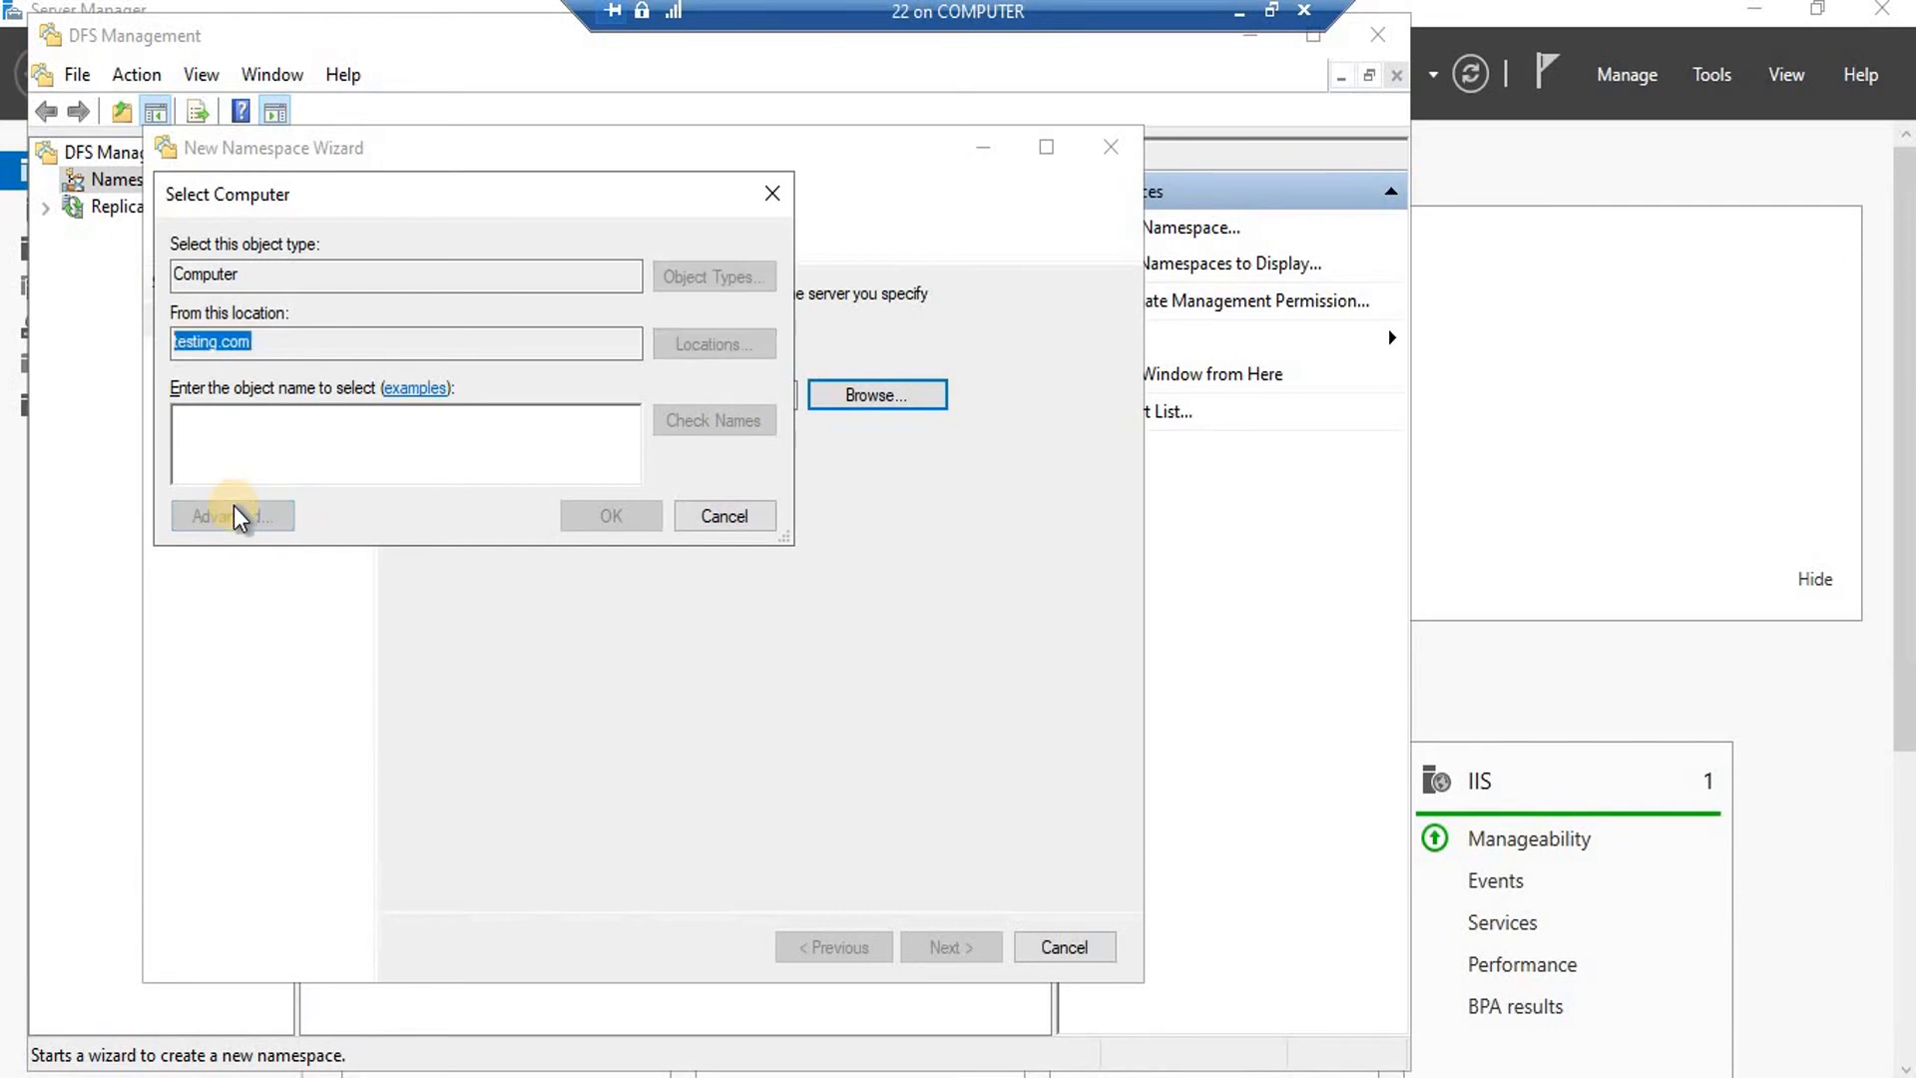
pyautogui.click(817, 511)
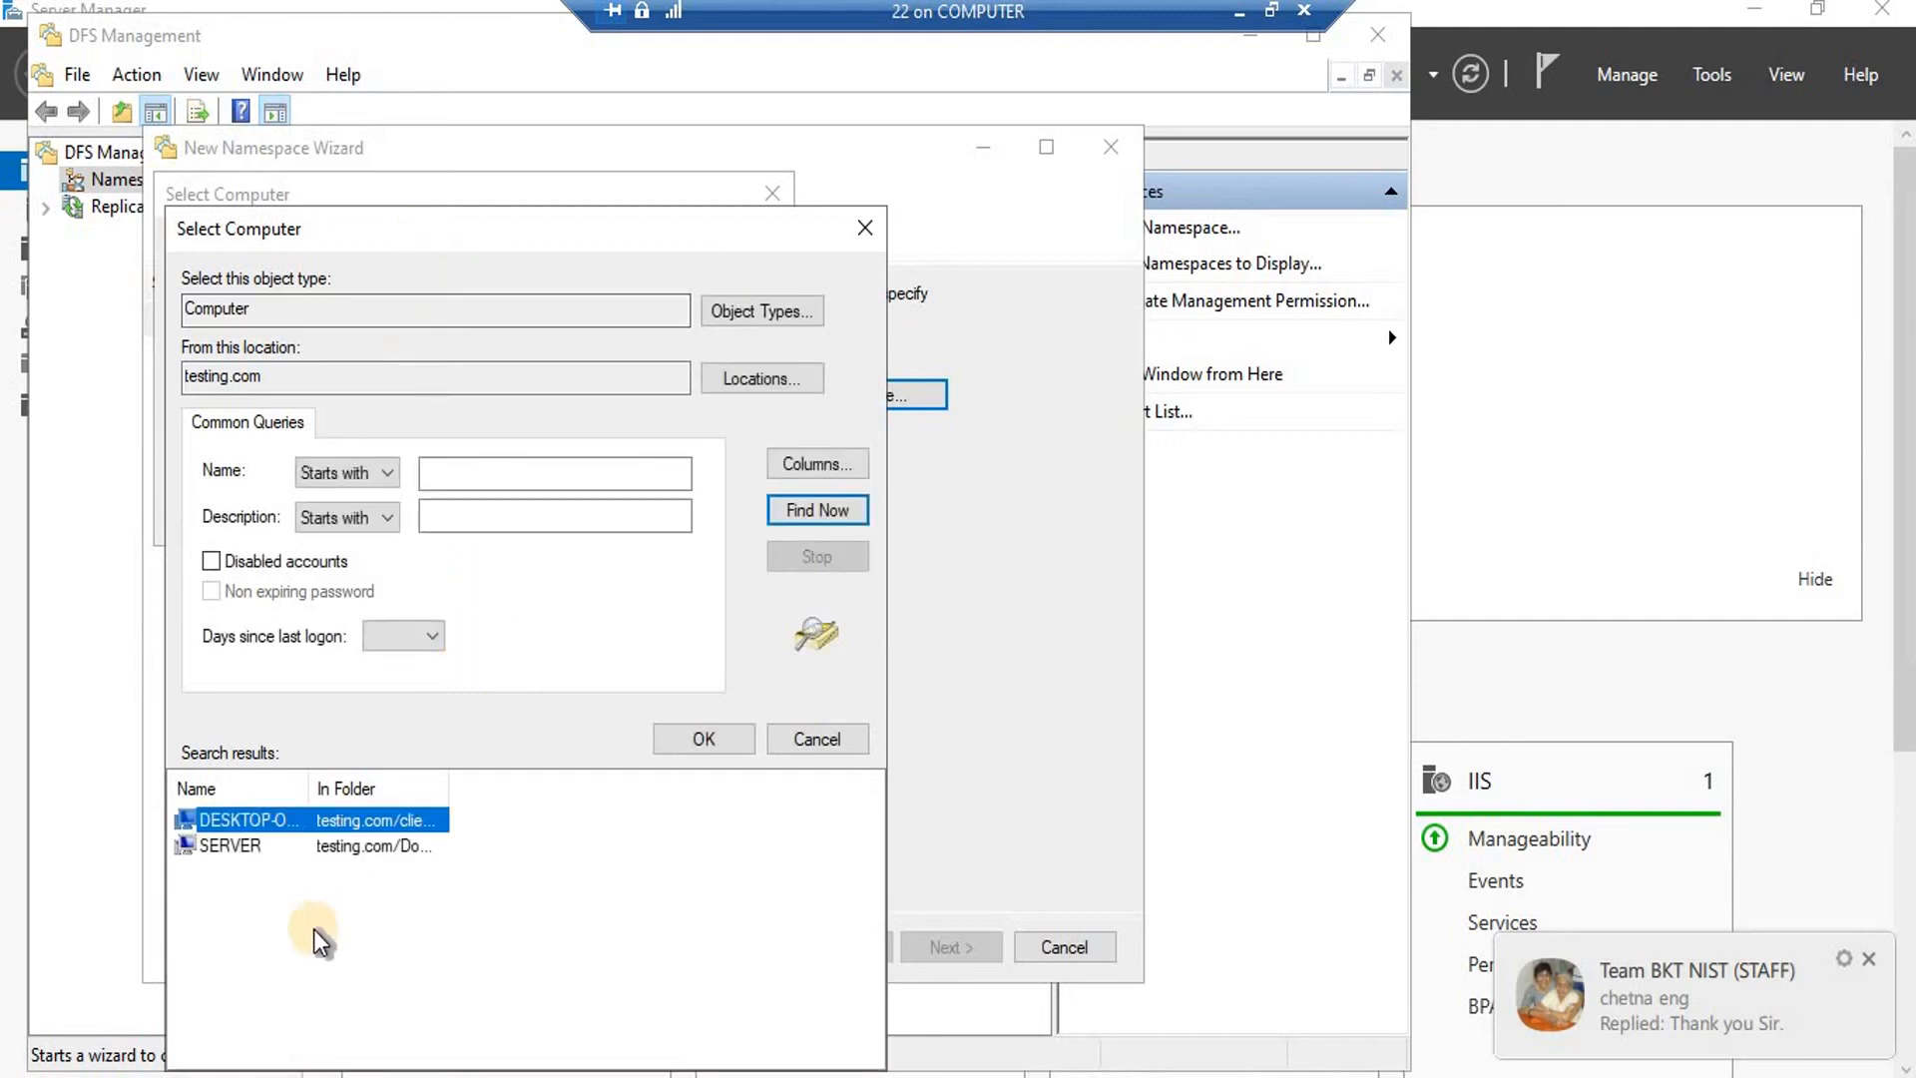
pyautogui.click(228, 845)
pyautogui.click(700, 739)
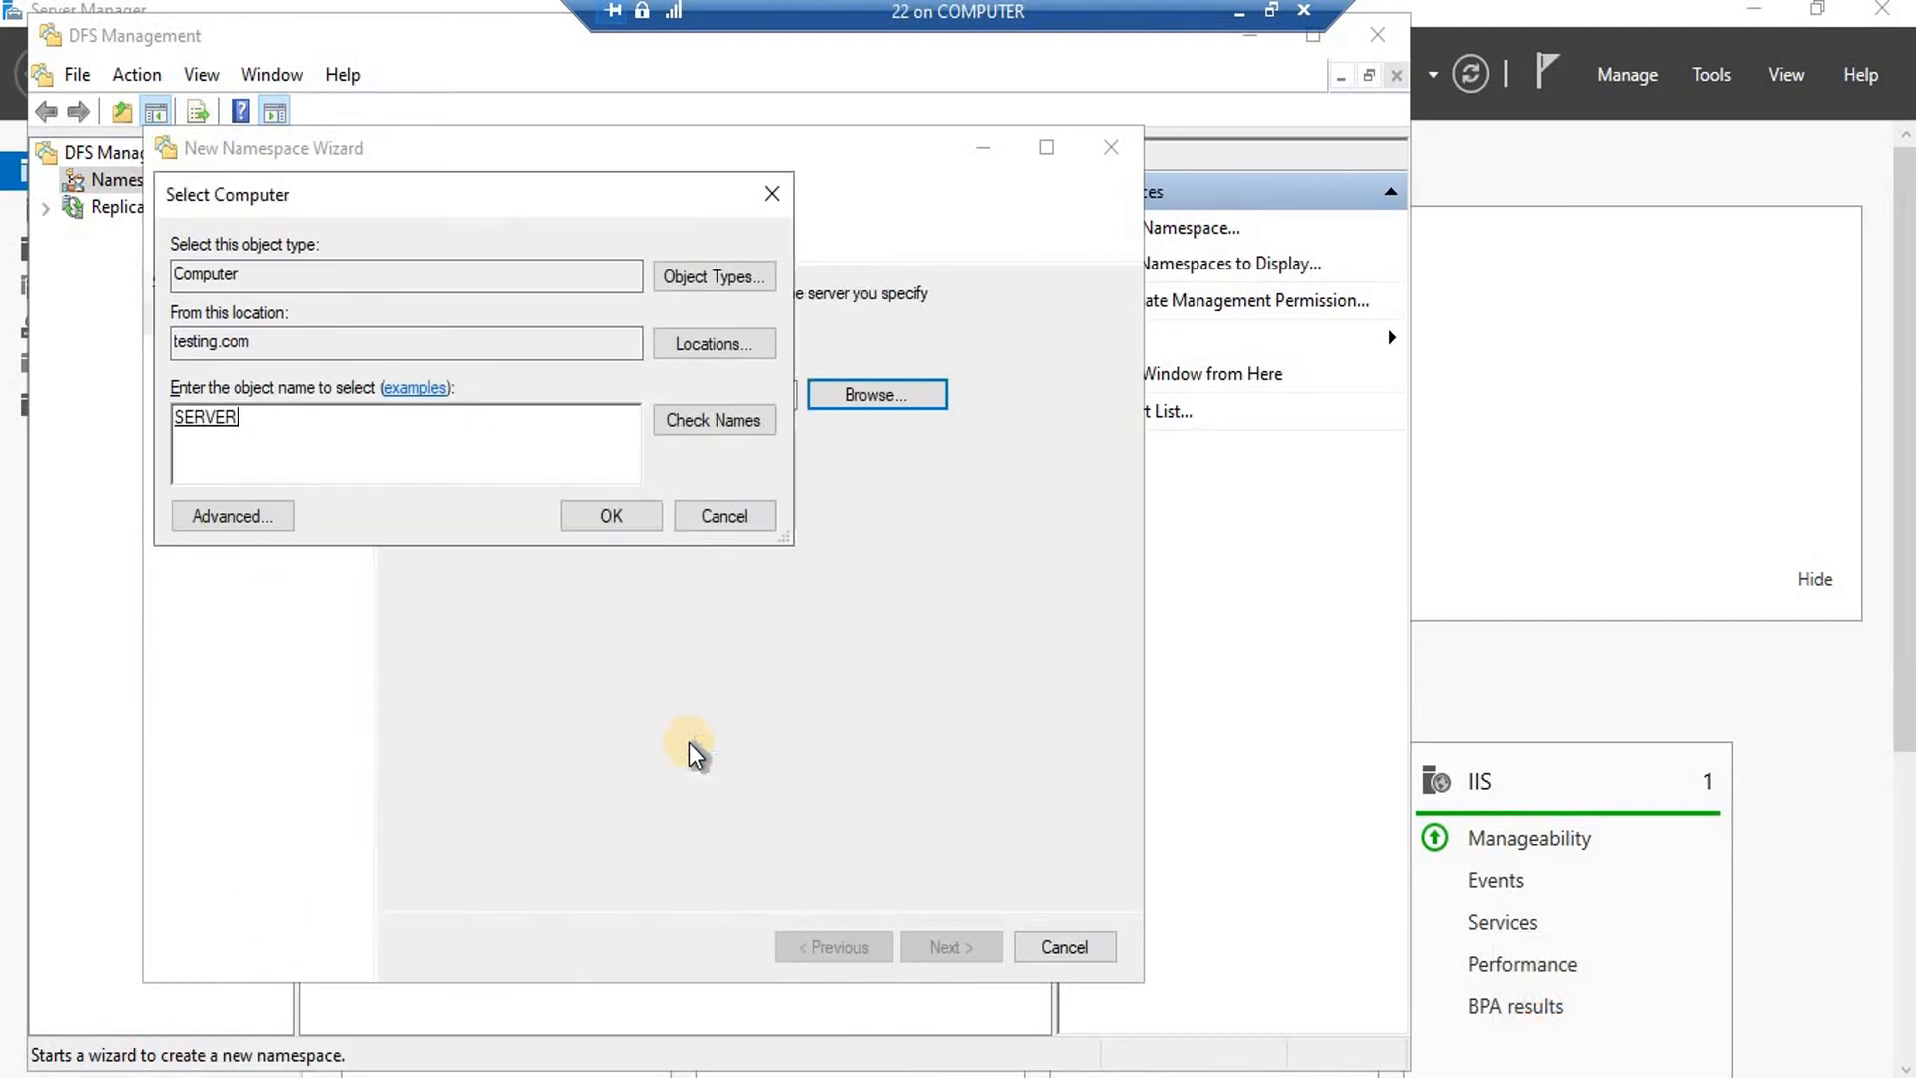
pyautogui.click(627, 515)
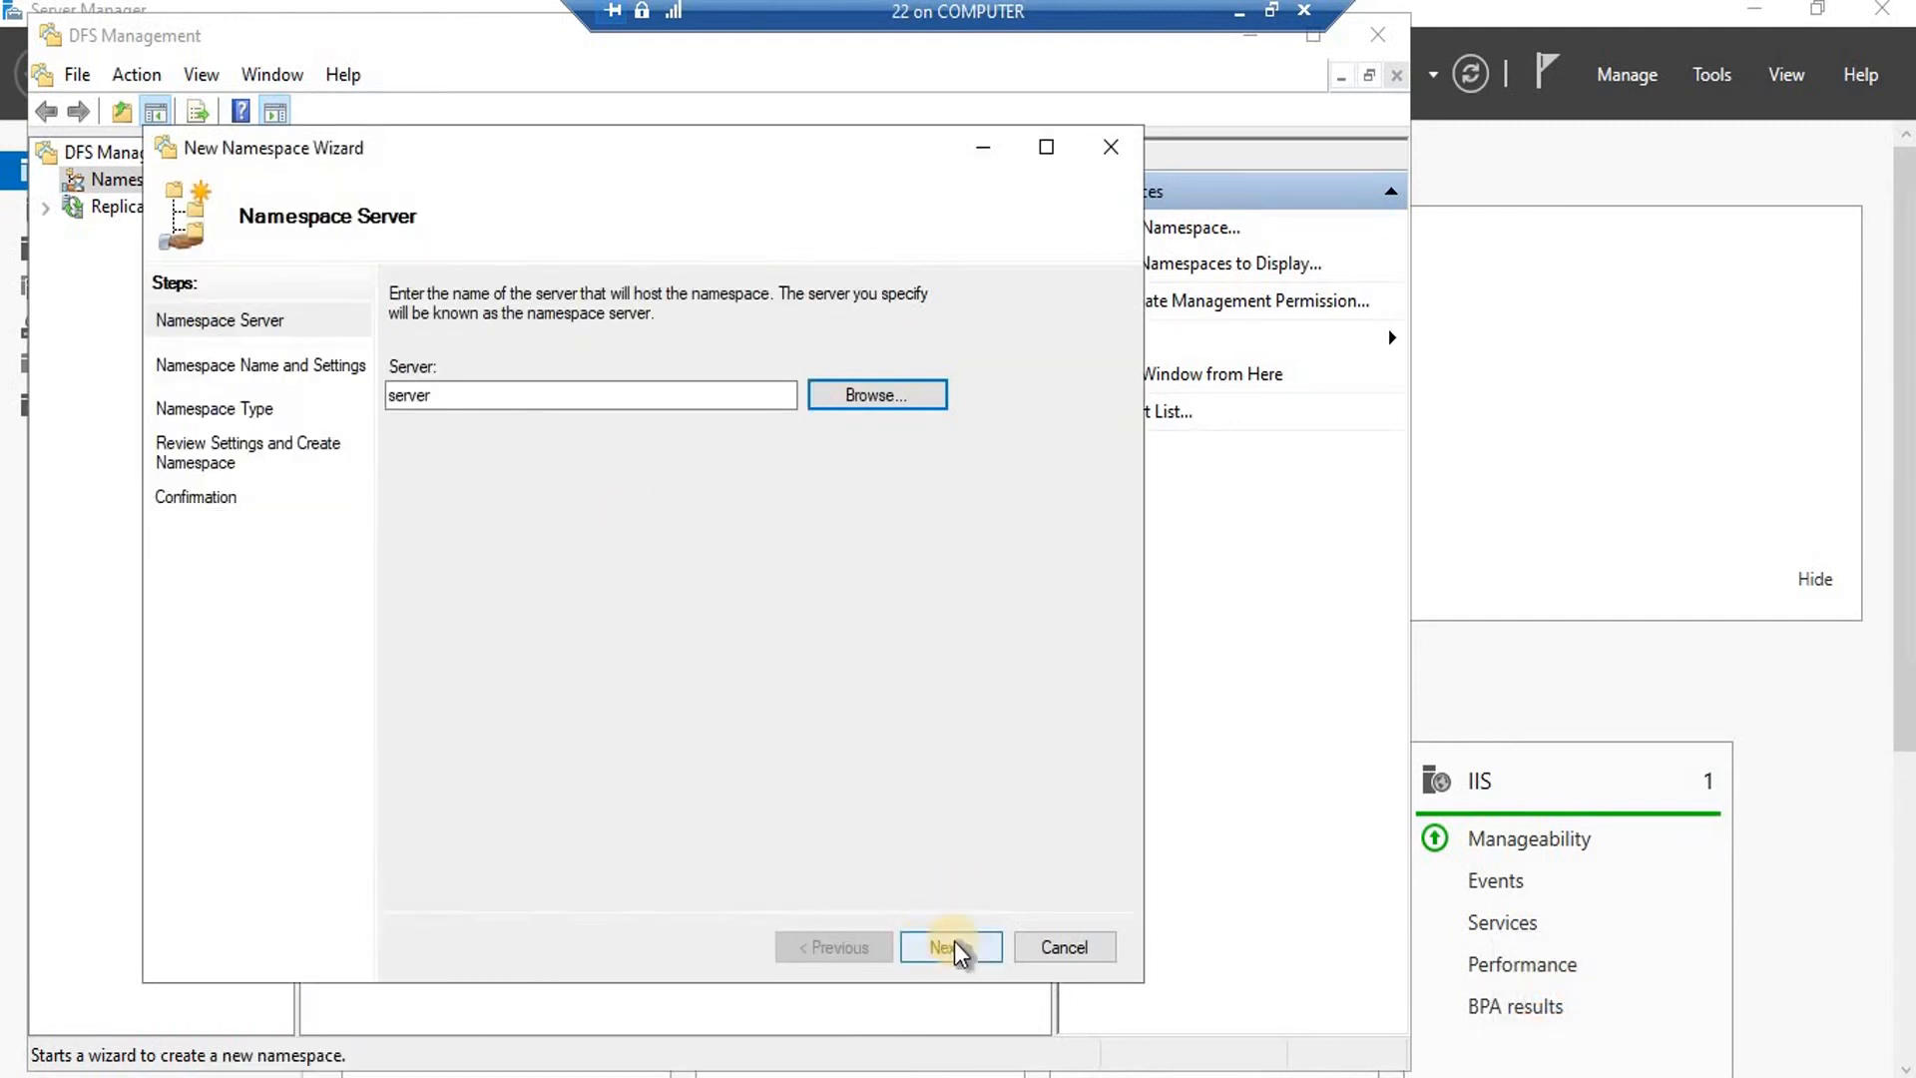
pyautogui.click(953, 948)
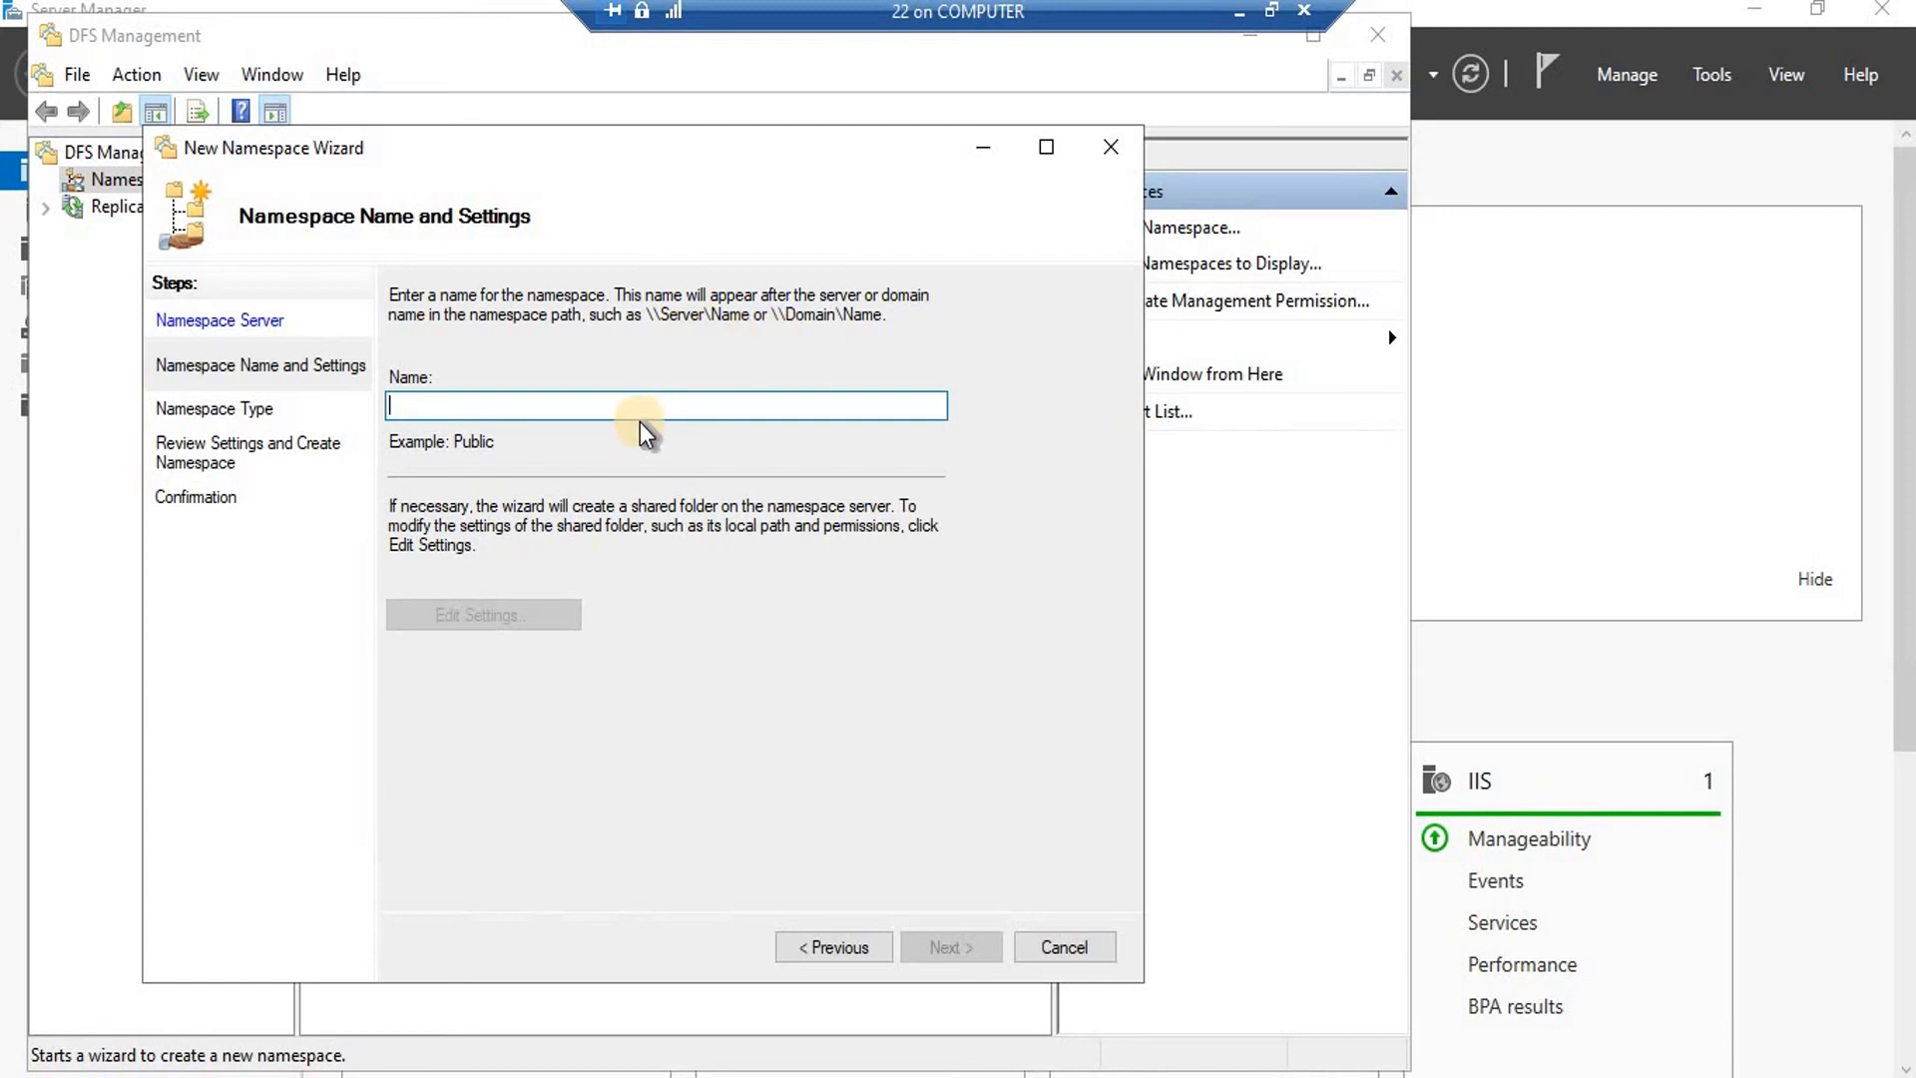
# Name the namespace 'dfsserver' and keep it domain-based, previewing \\testing.com\dfsserver.
pyautogui.write('d')
pyautogui.press('BackSpace')
pyautogui.write('dfsserver')
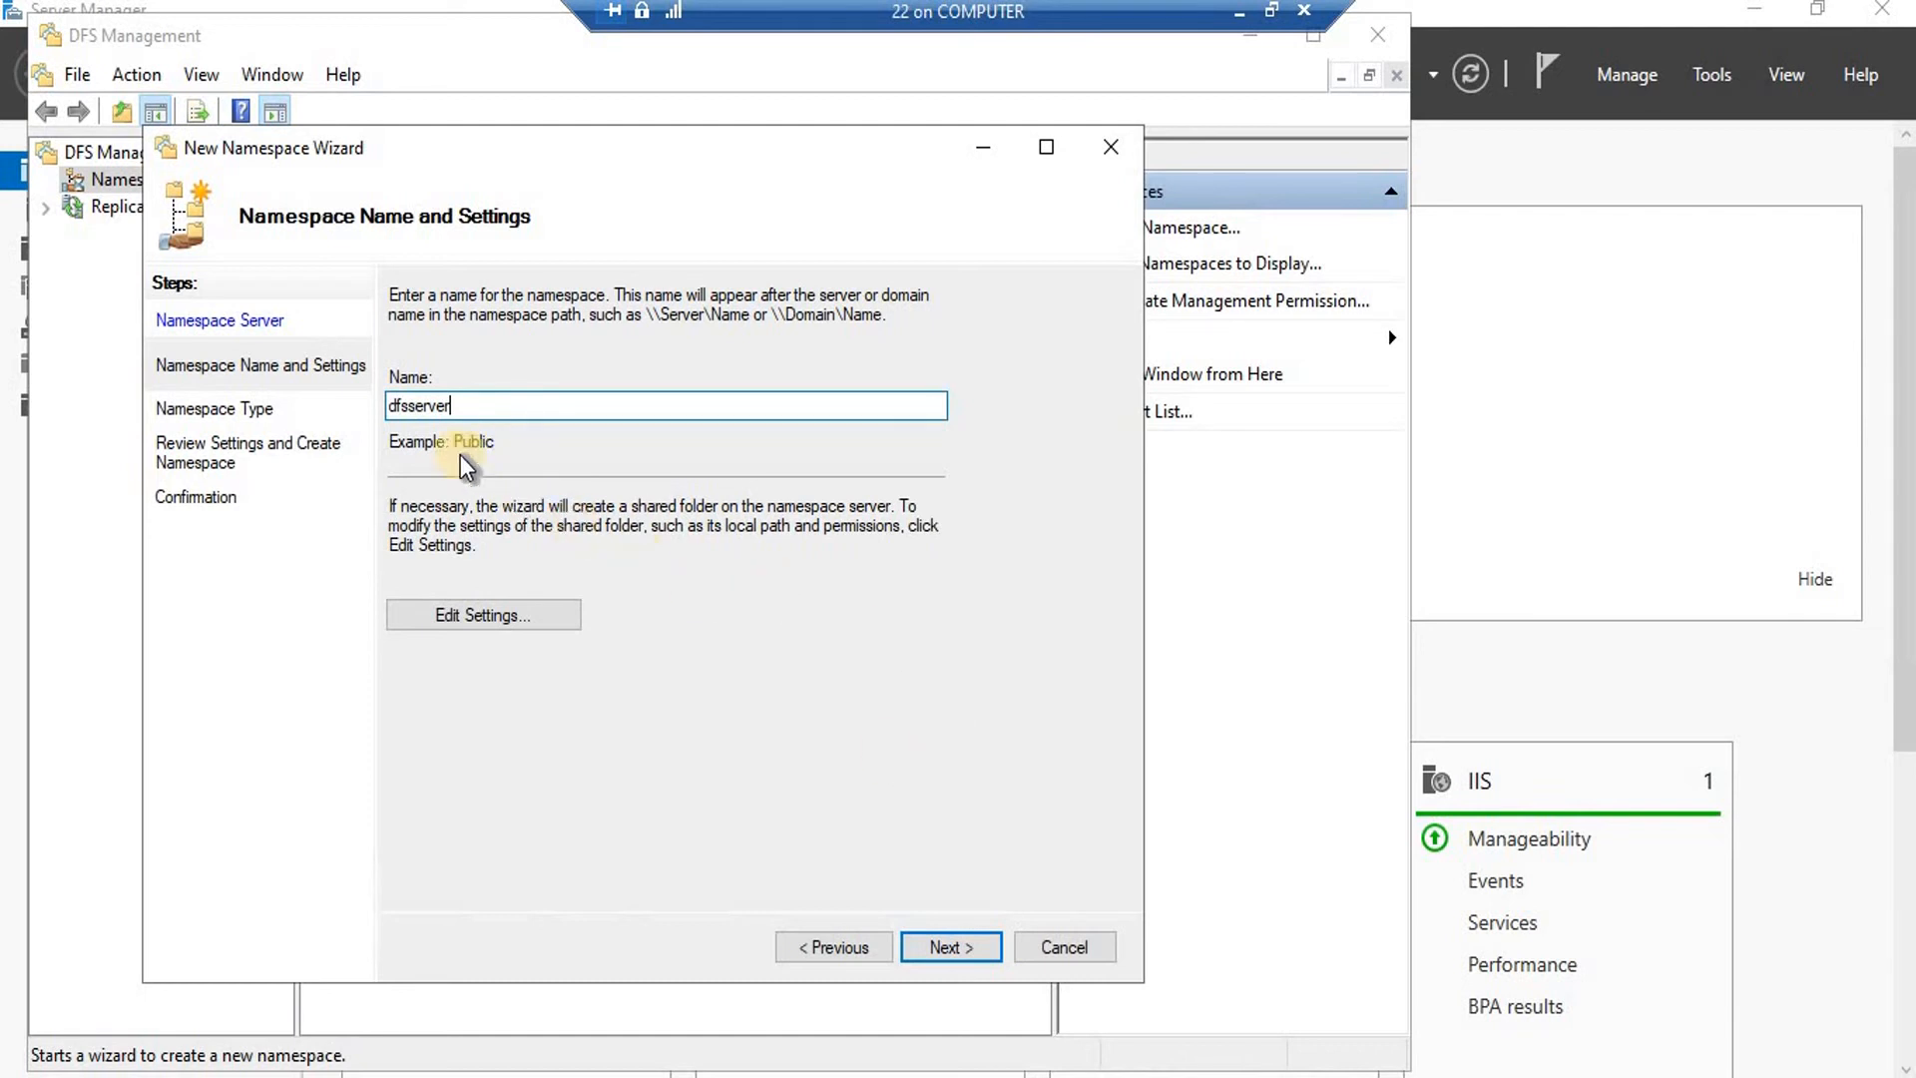
pyautogui.click(948, 948)
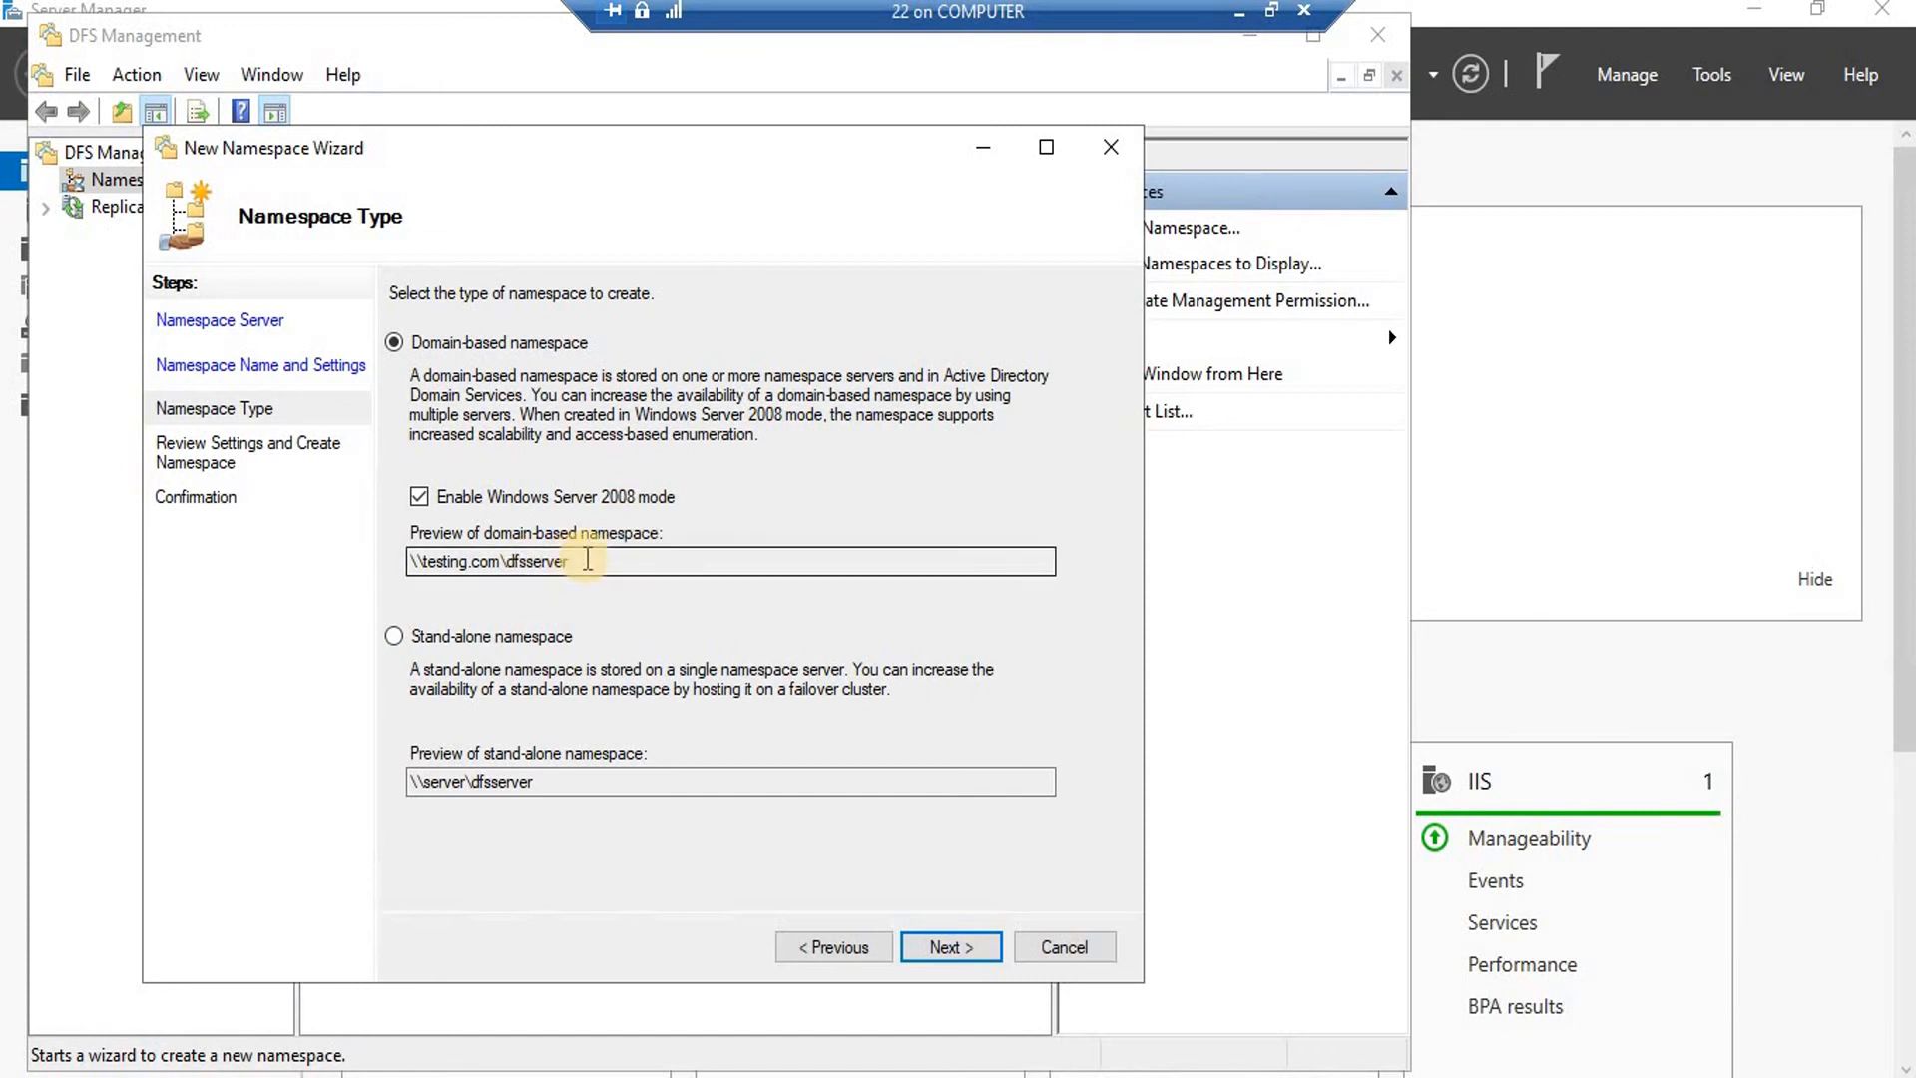
pyautogui.moveTo(569, 560); pyautogui.dragTo(501, 561)
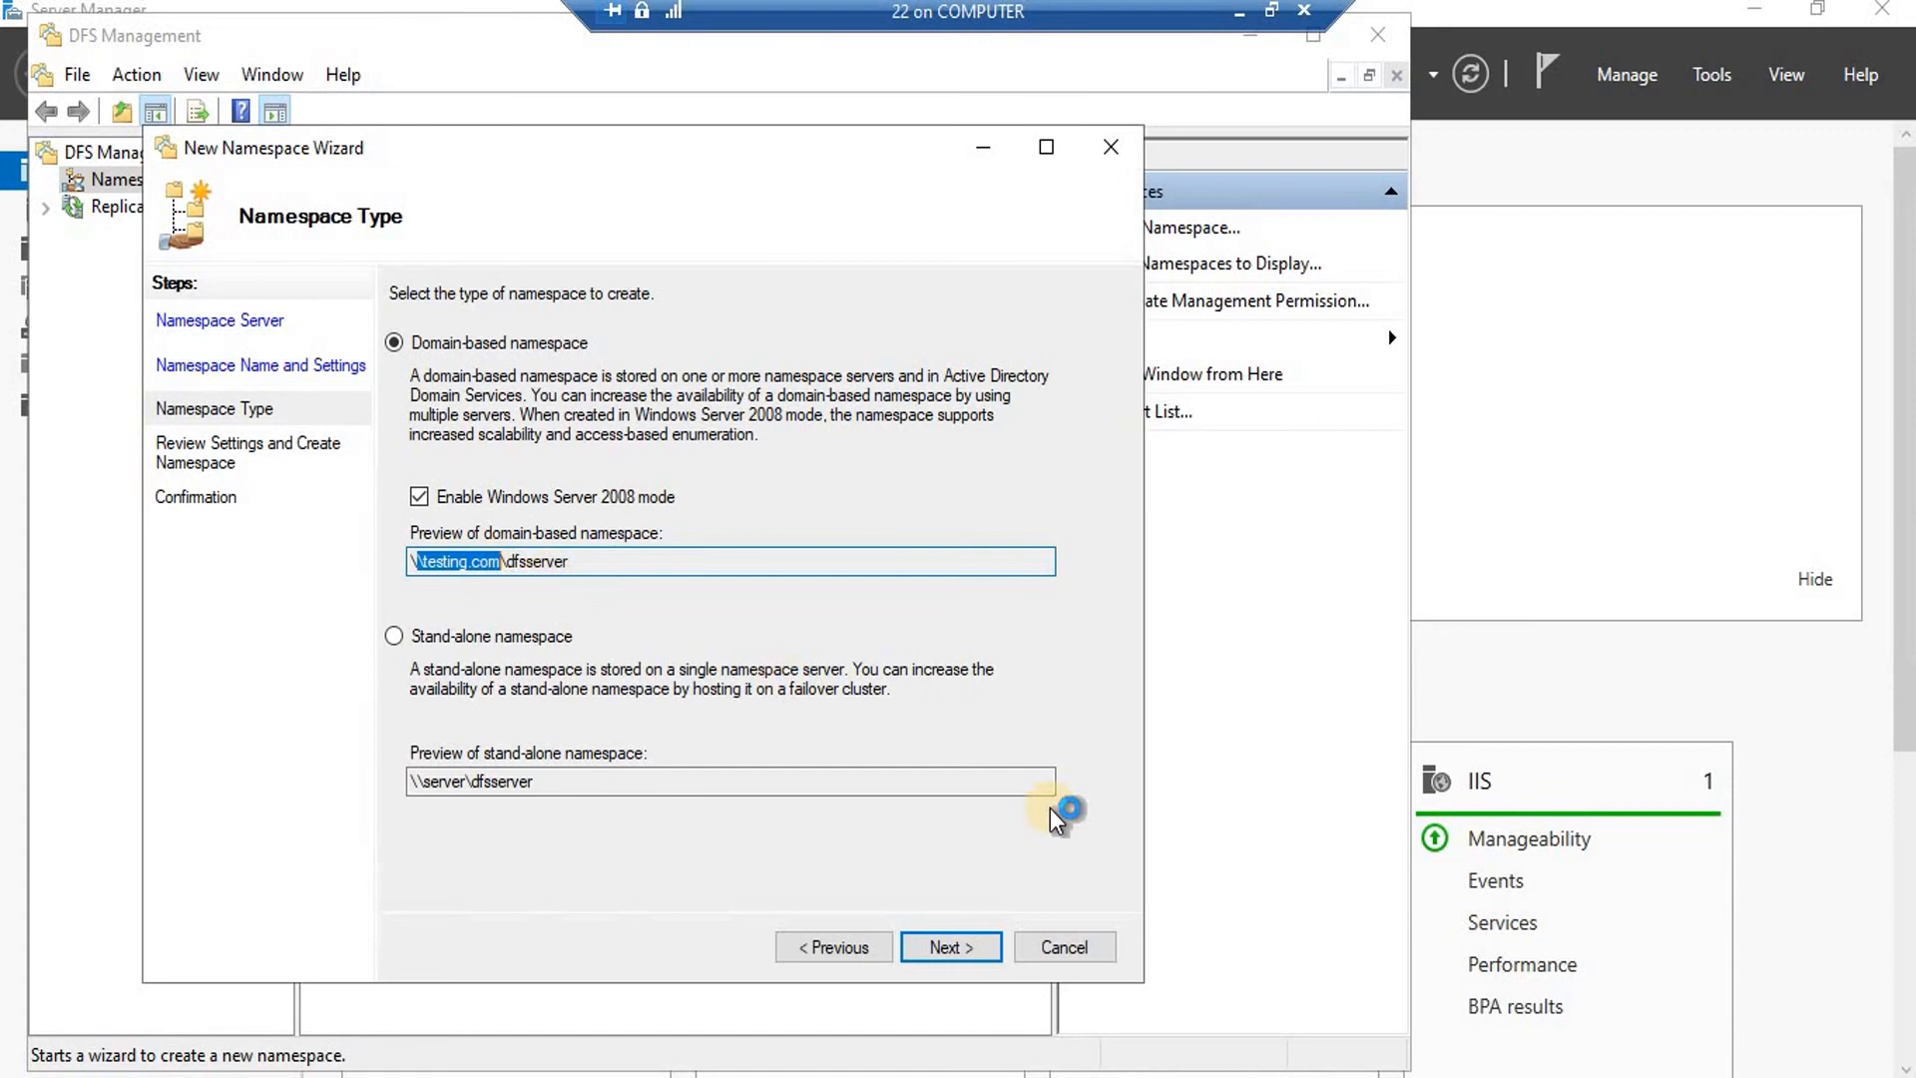
# Review the settings, create \\testing.com\dfsserver, and close the wizard.
pyautogui.click(948, 946)
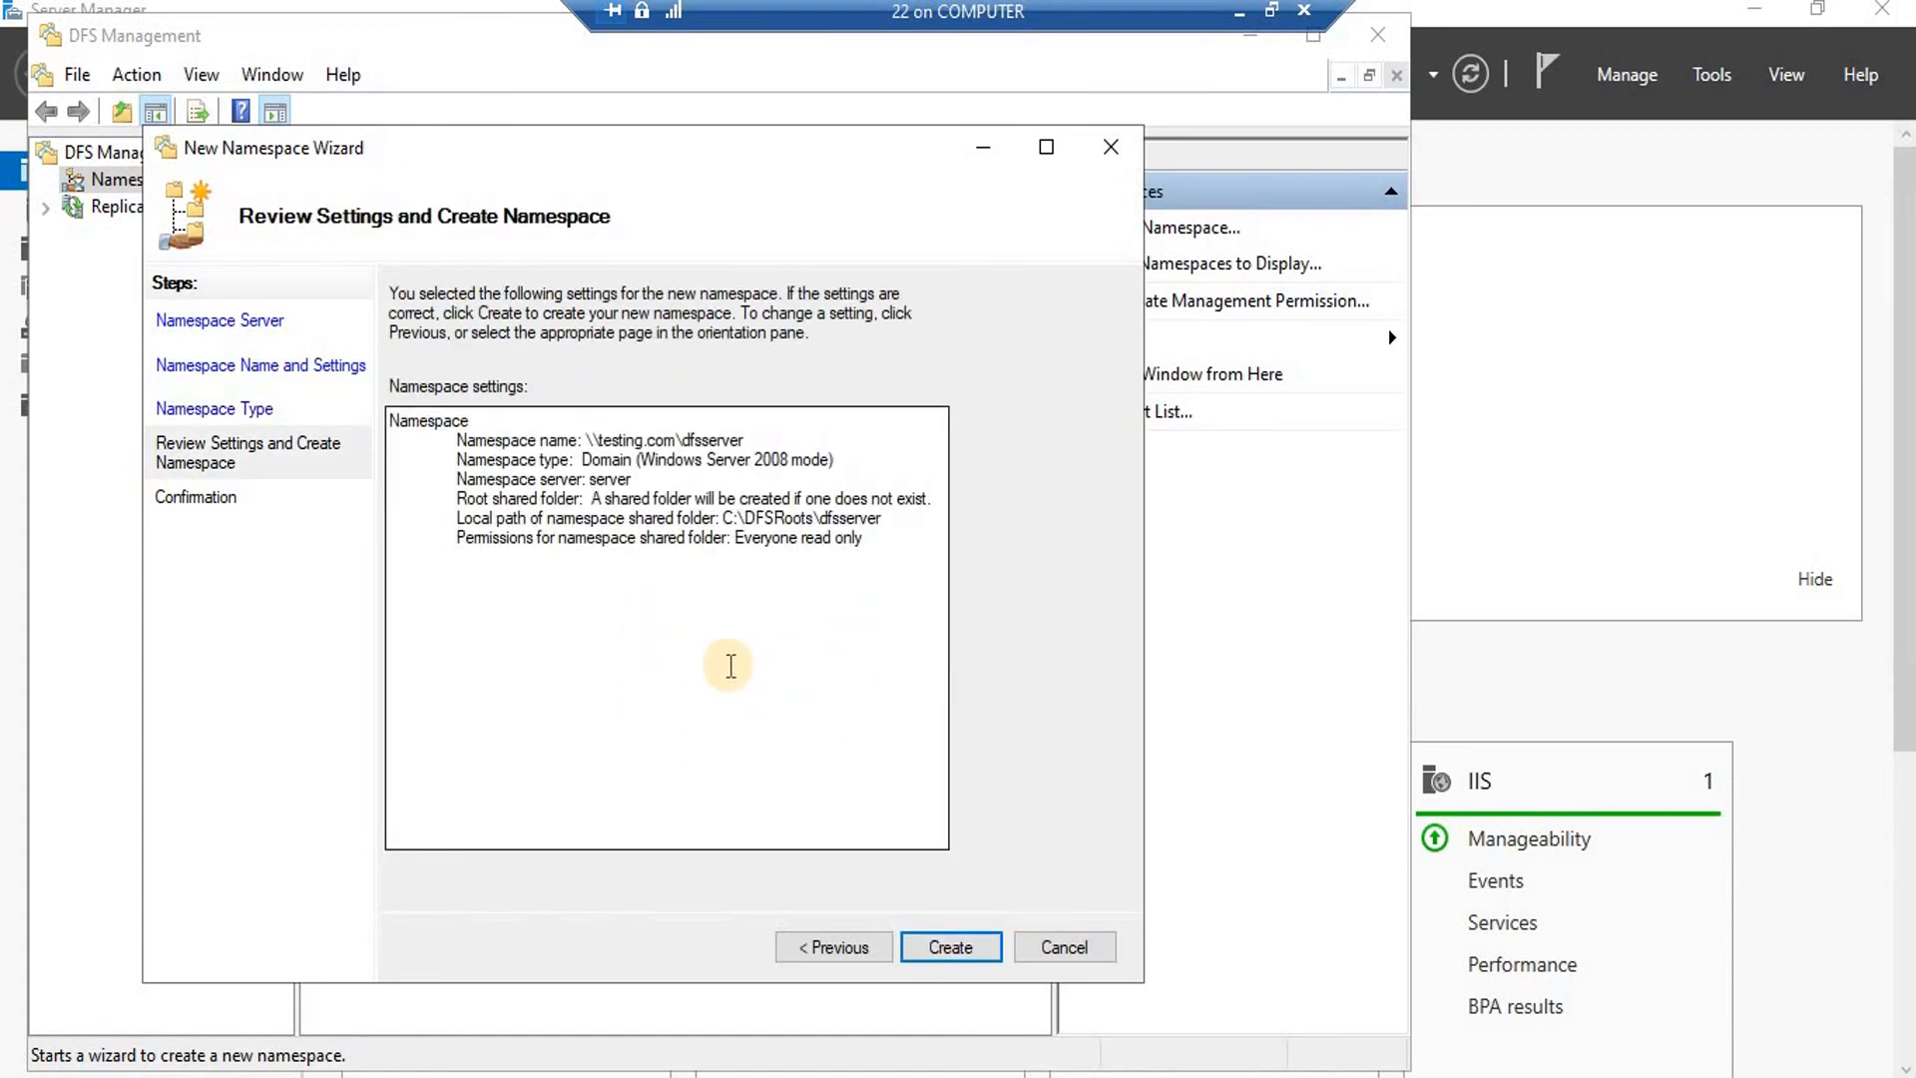
pyautogui.click(946, 957)
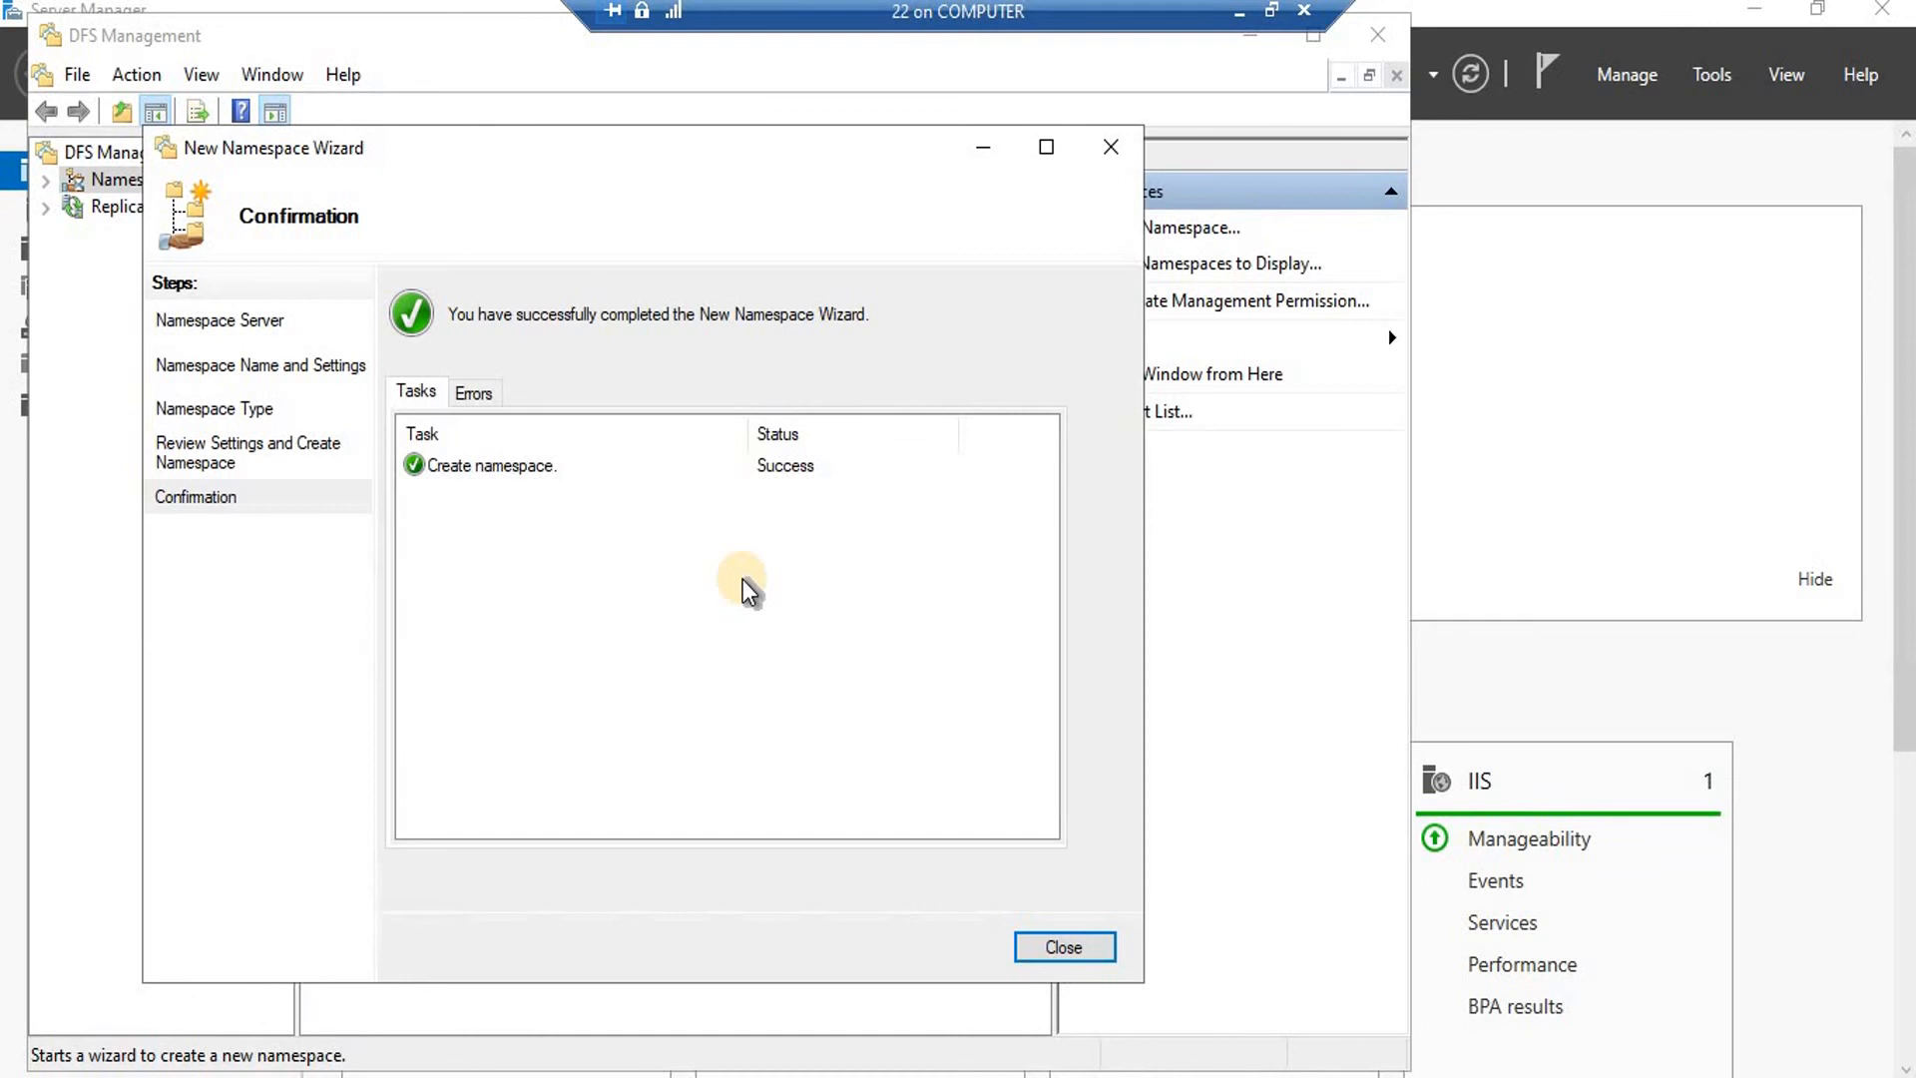
pyautogui.click(1088, 953)
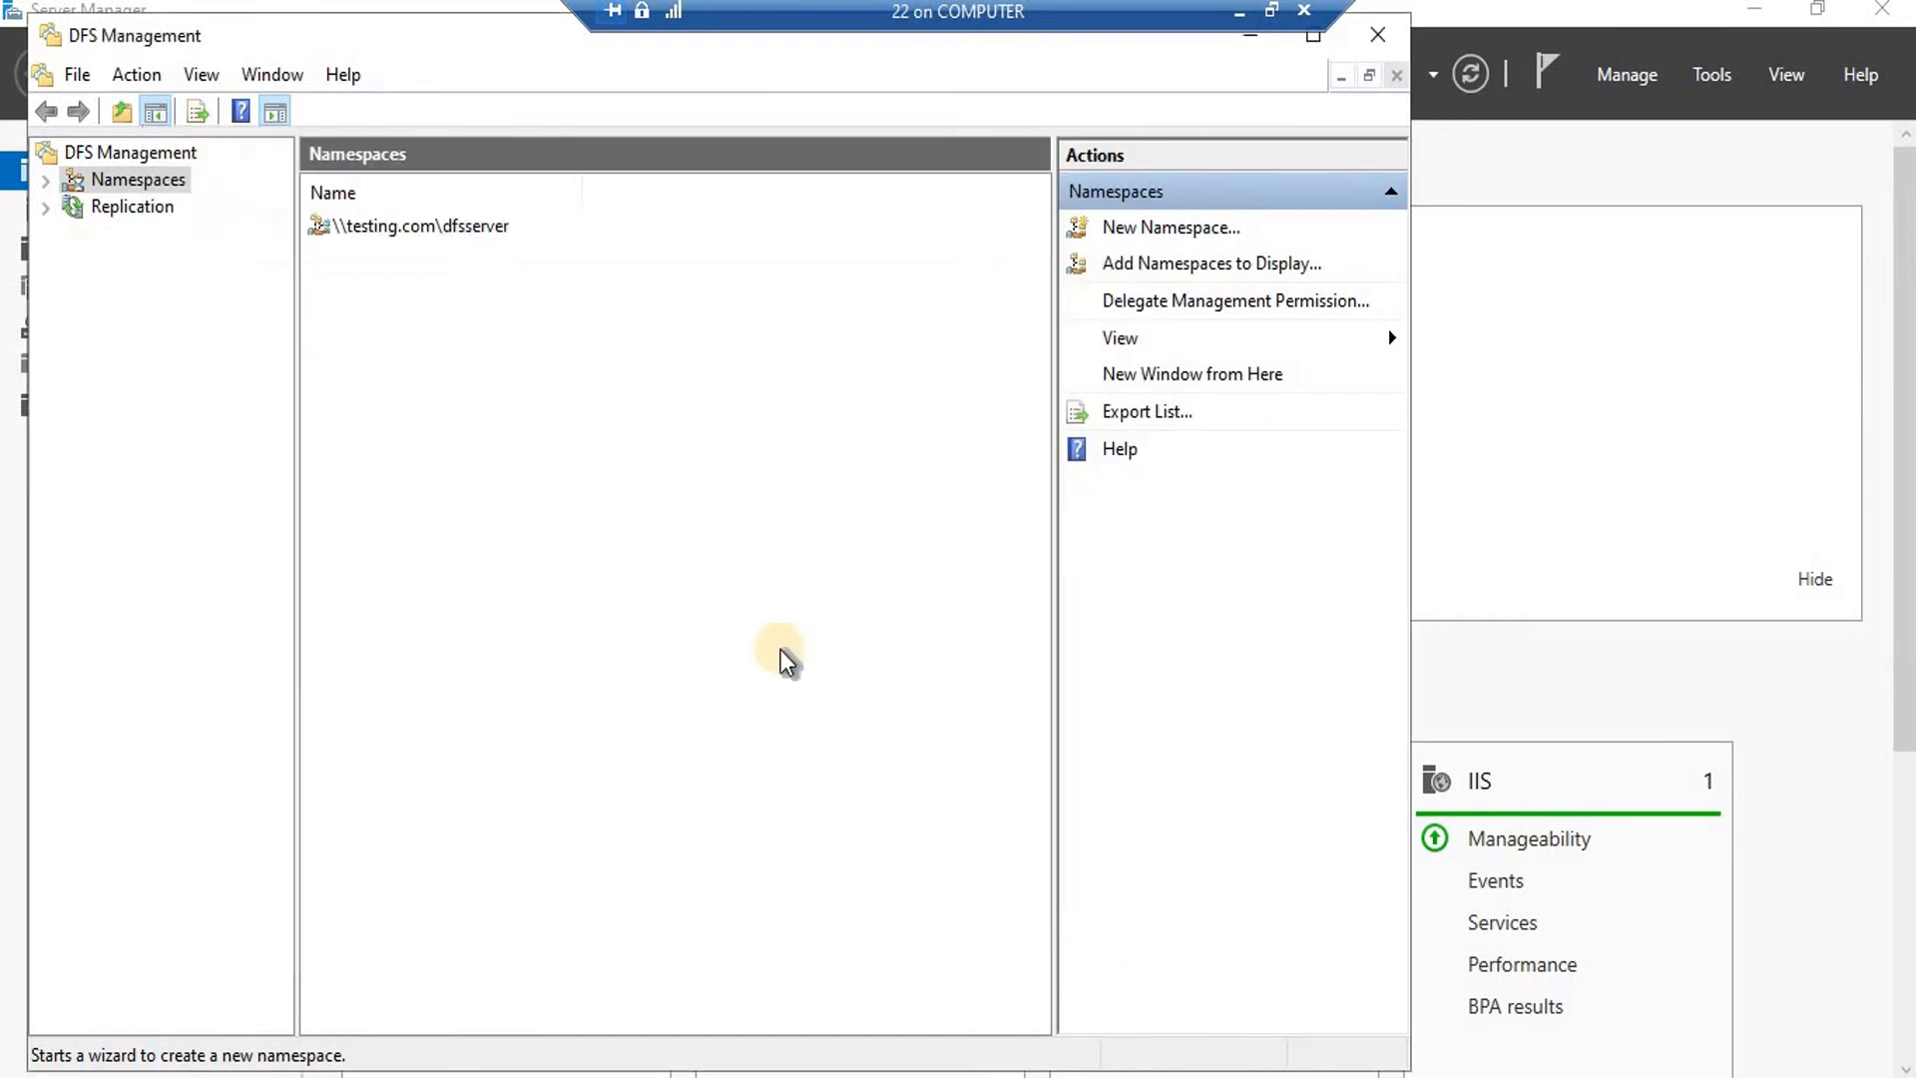
# Open the \\testing.com\dfsserver namespace under Namespaces and widen the tree pane.
pyautogui.click(46, 182)
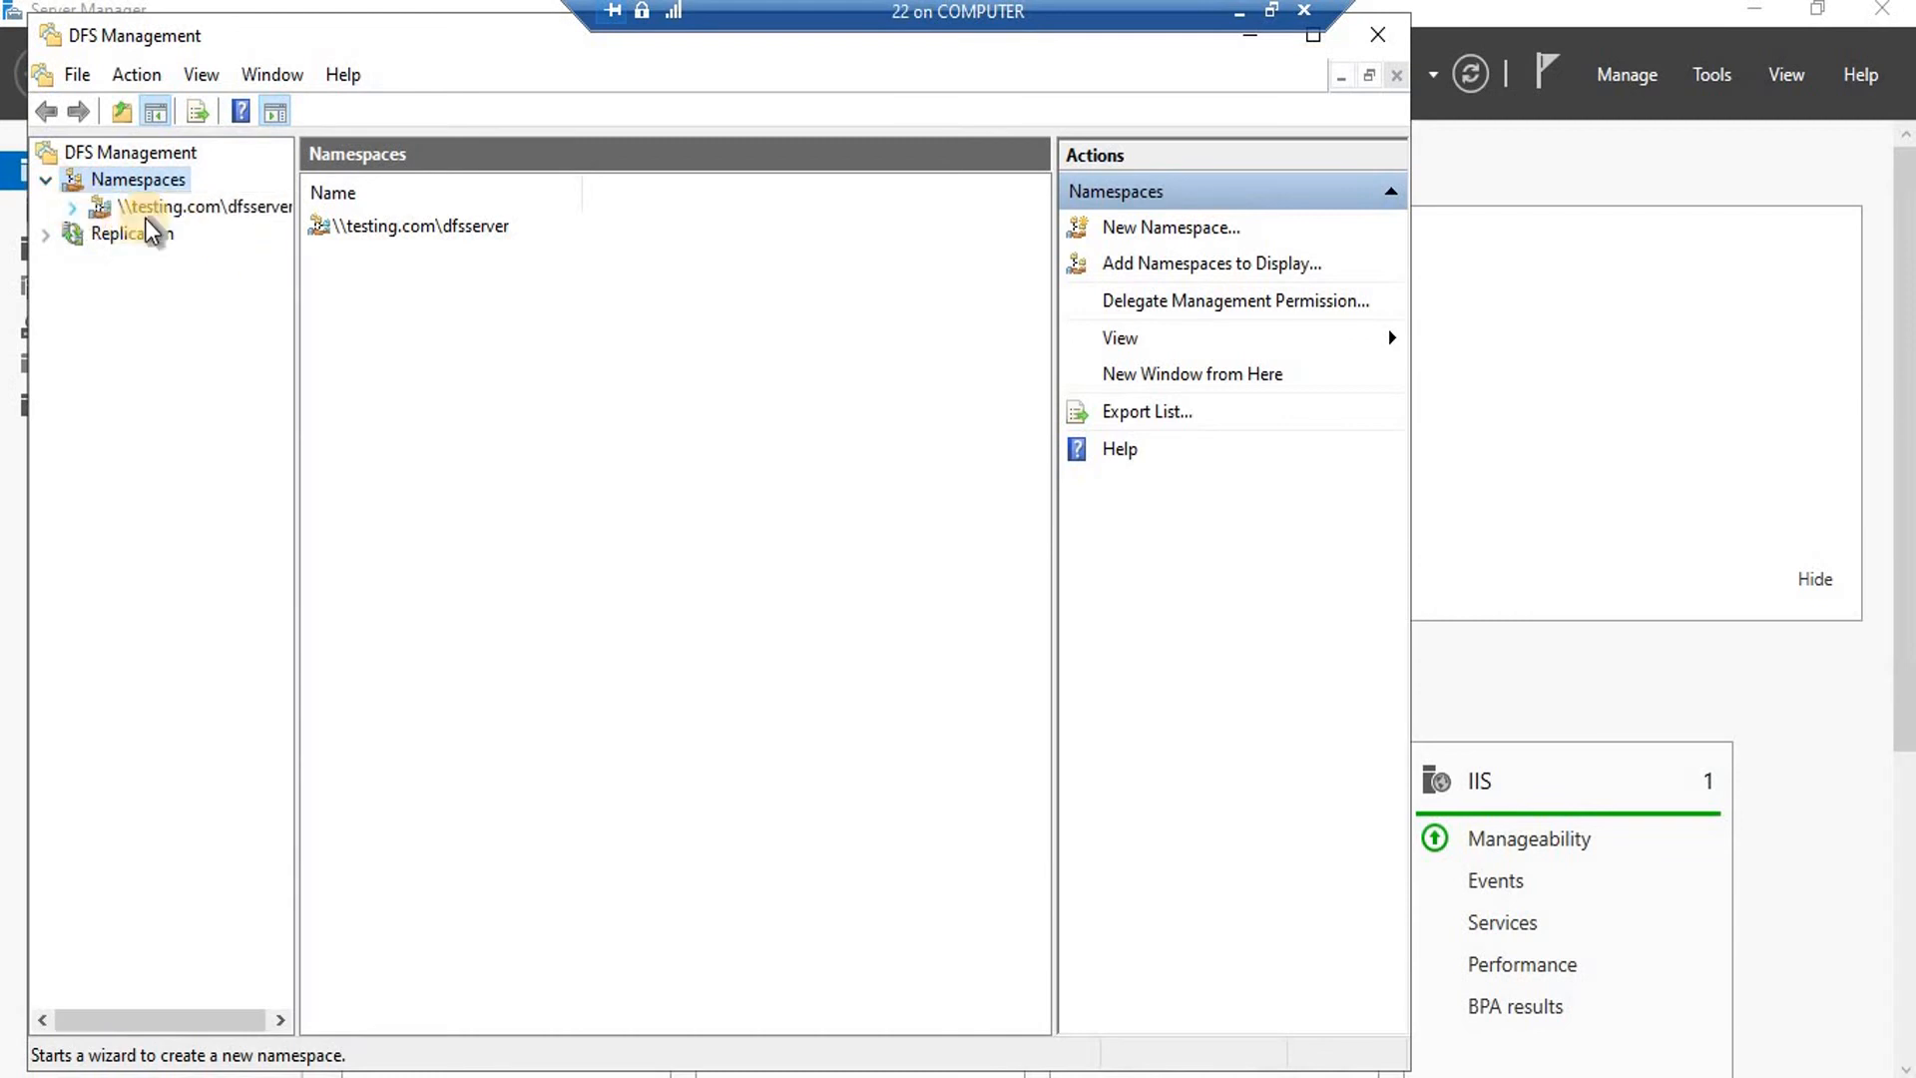
pyautogui.click(187, 209)
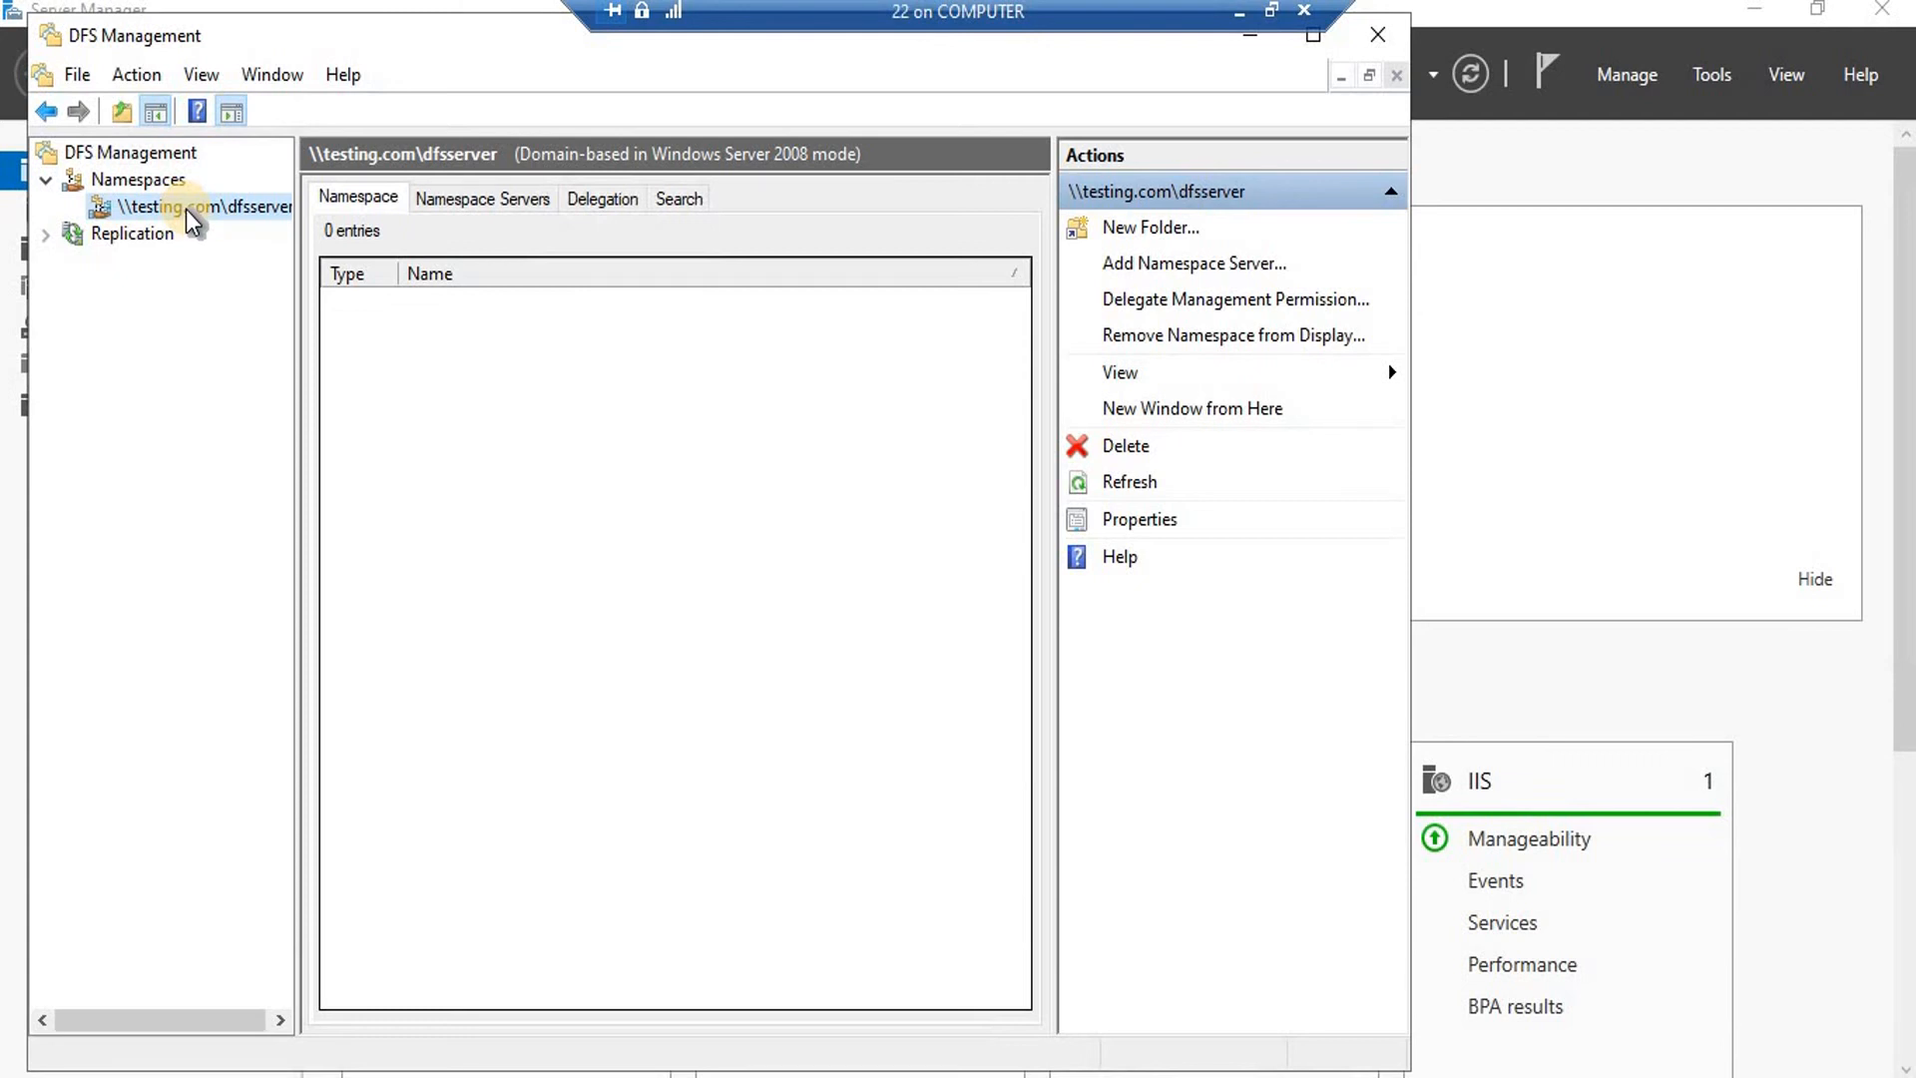
pyautogui.rightClick(186, 212)
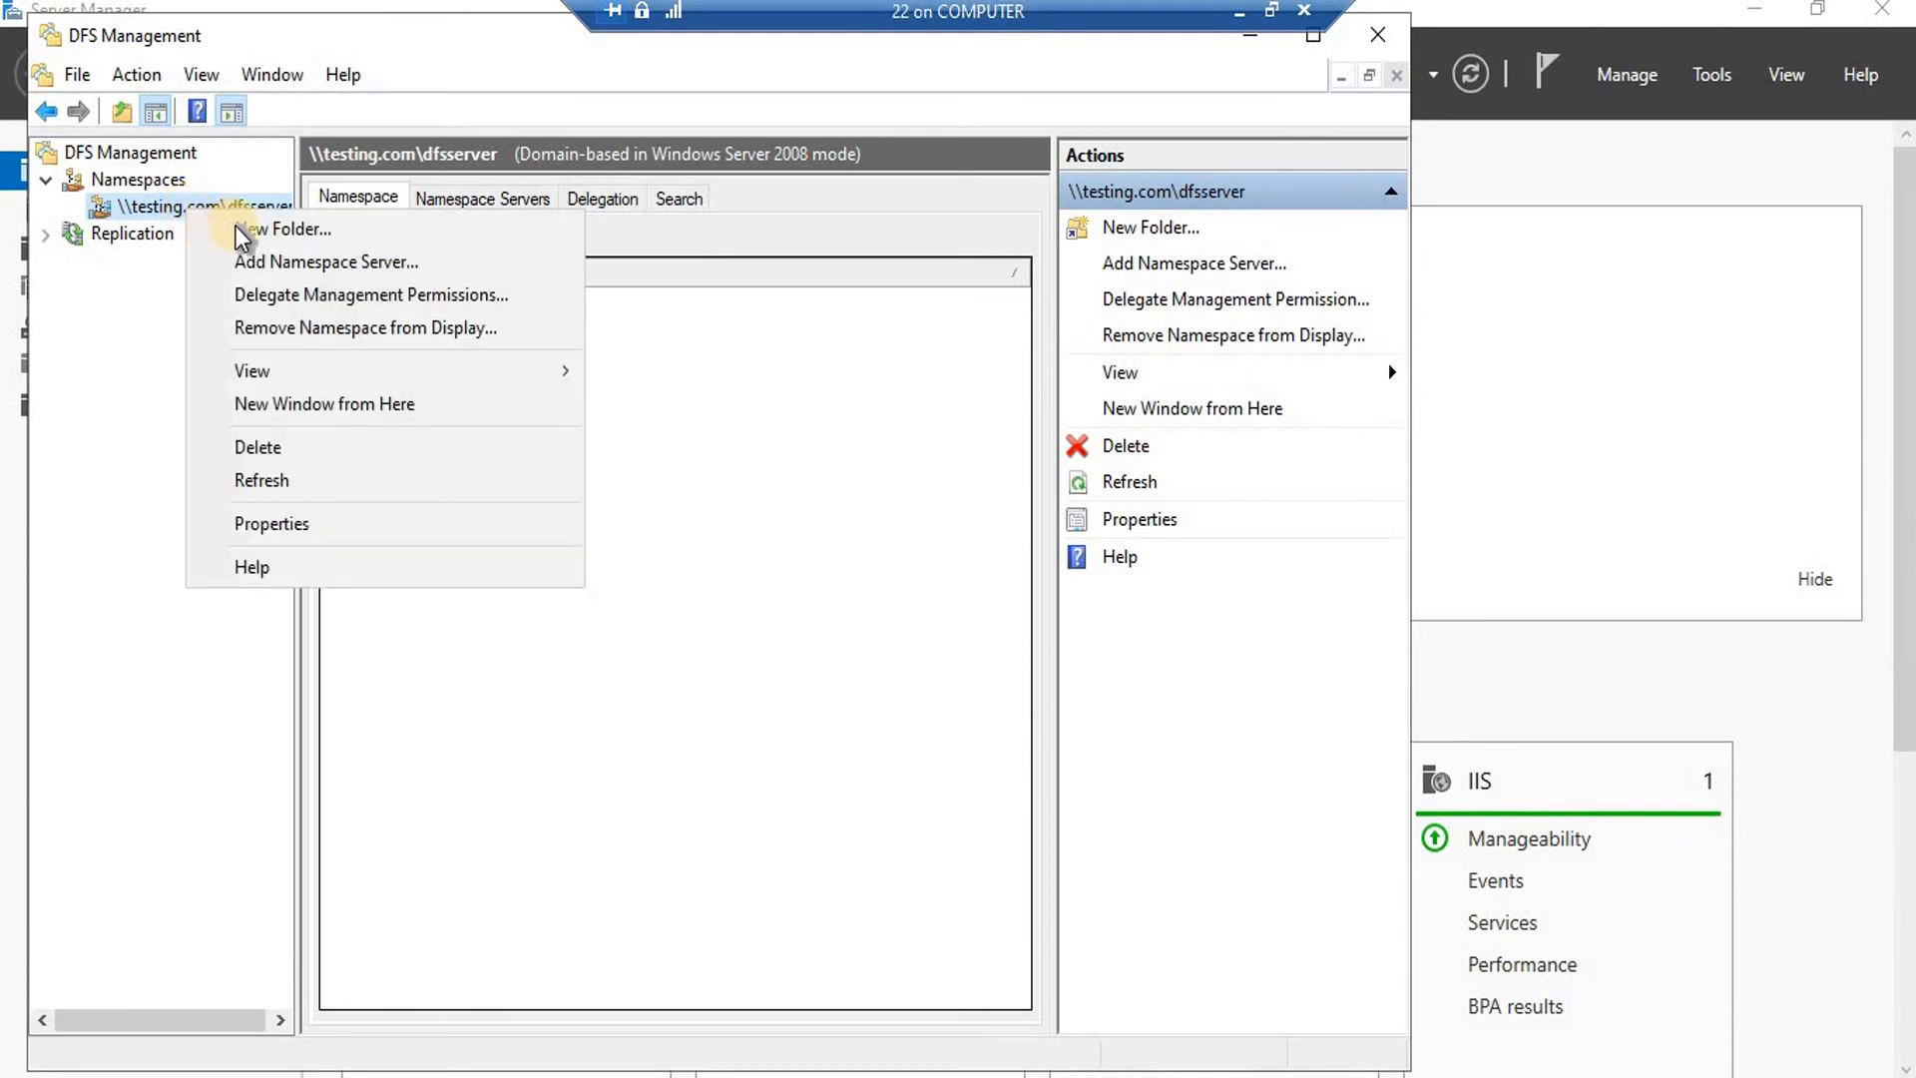
pyautogui.click(861, 519)
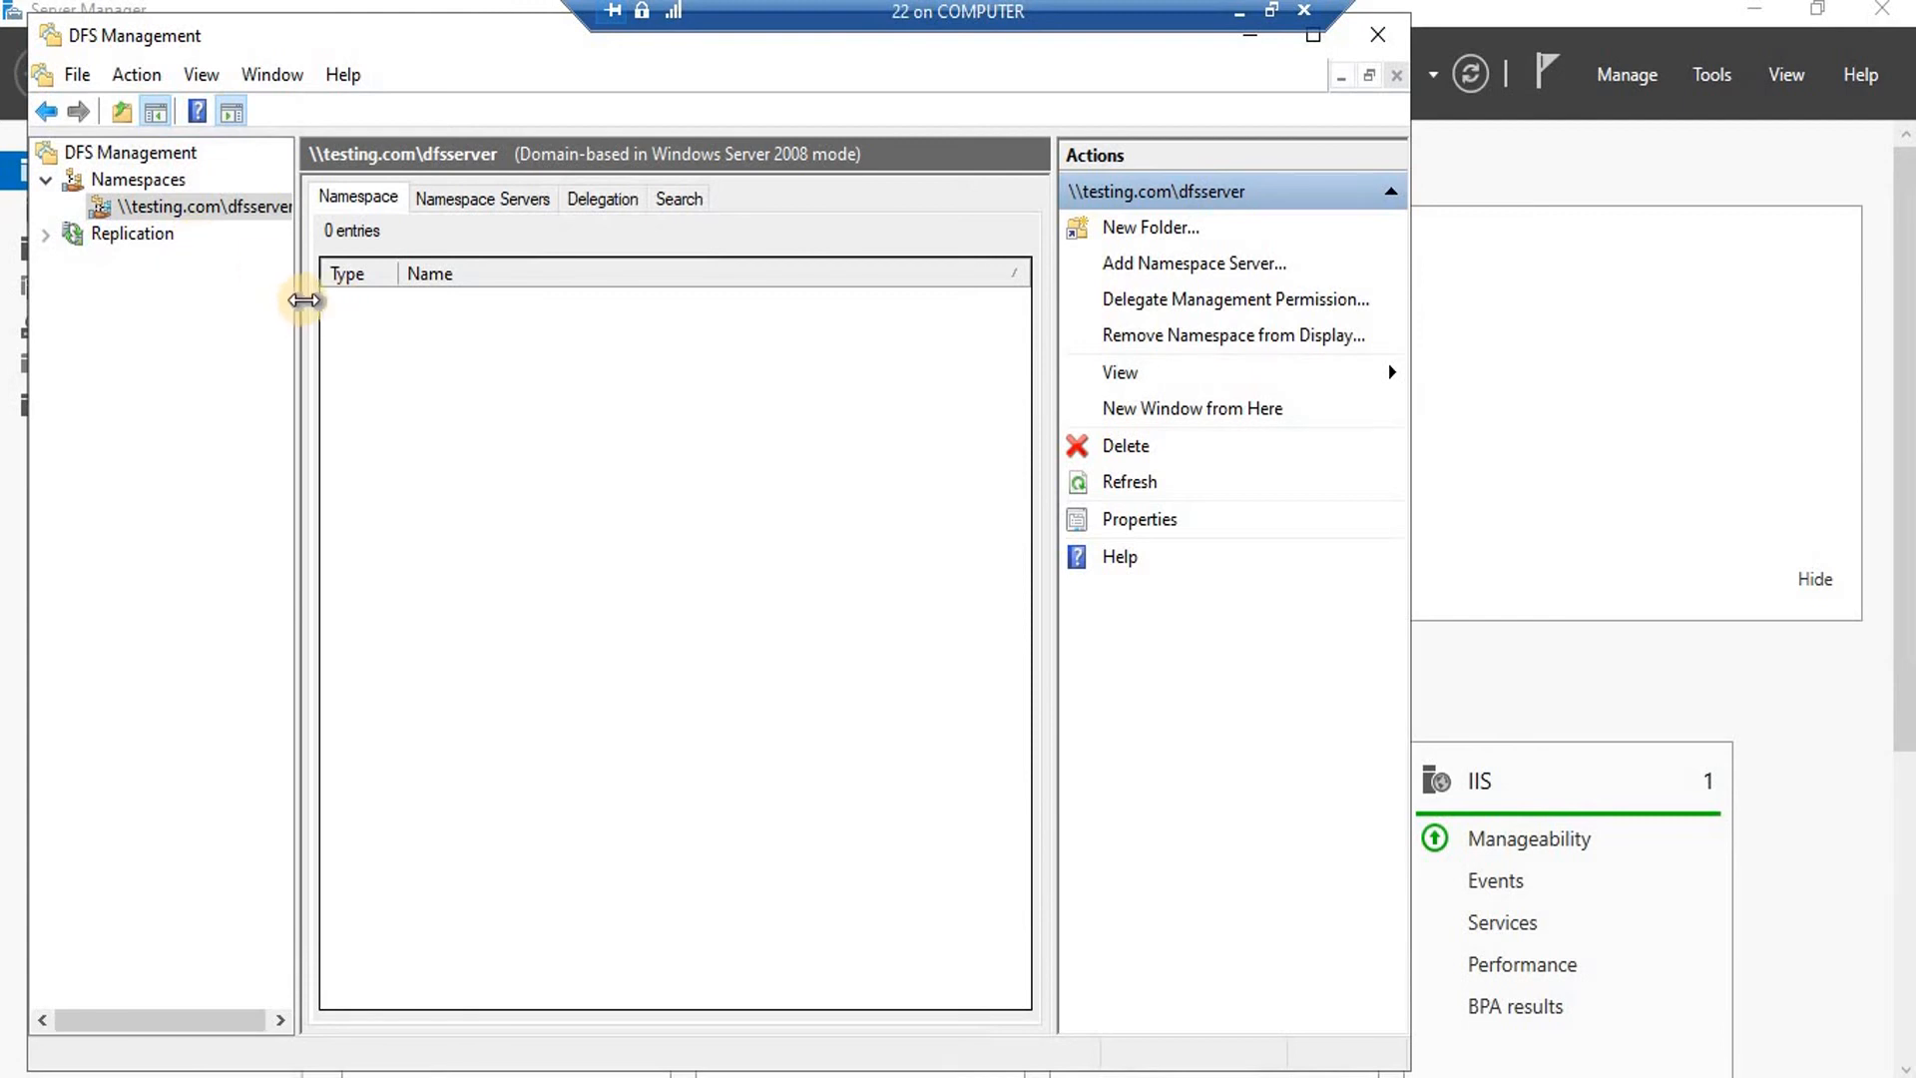
pyautogui.moveTo(298, 294); pyautogui.dragTo(370, 292)
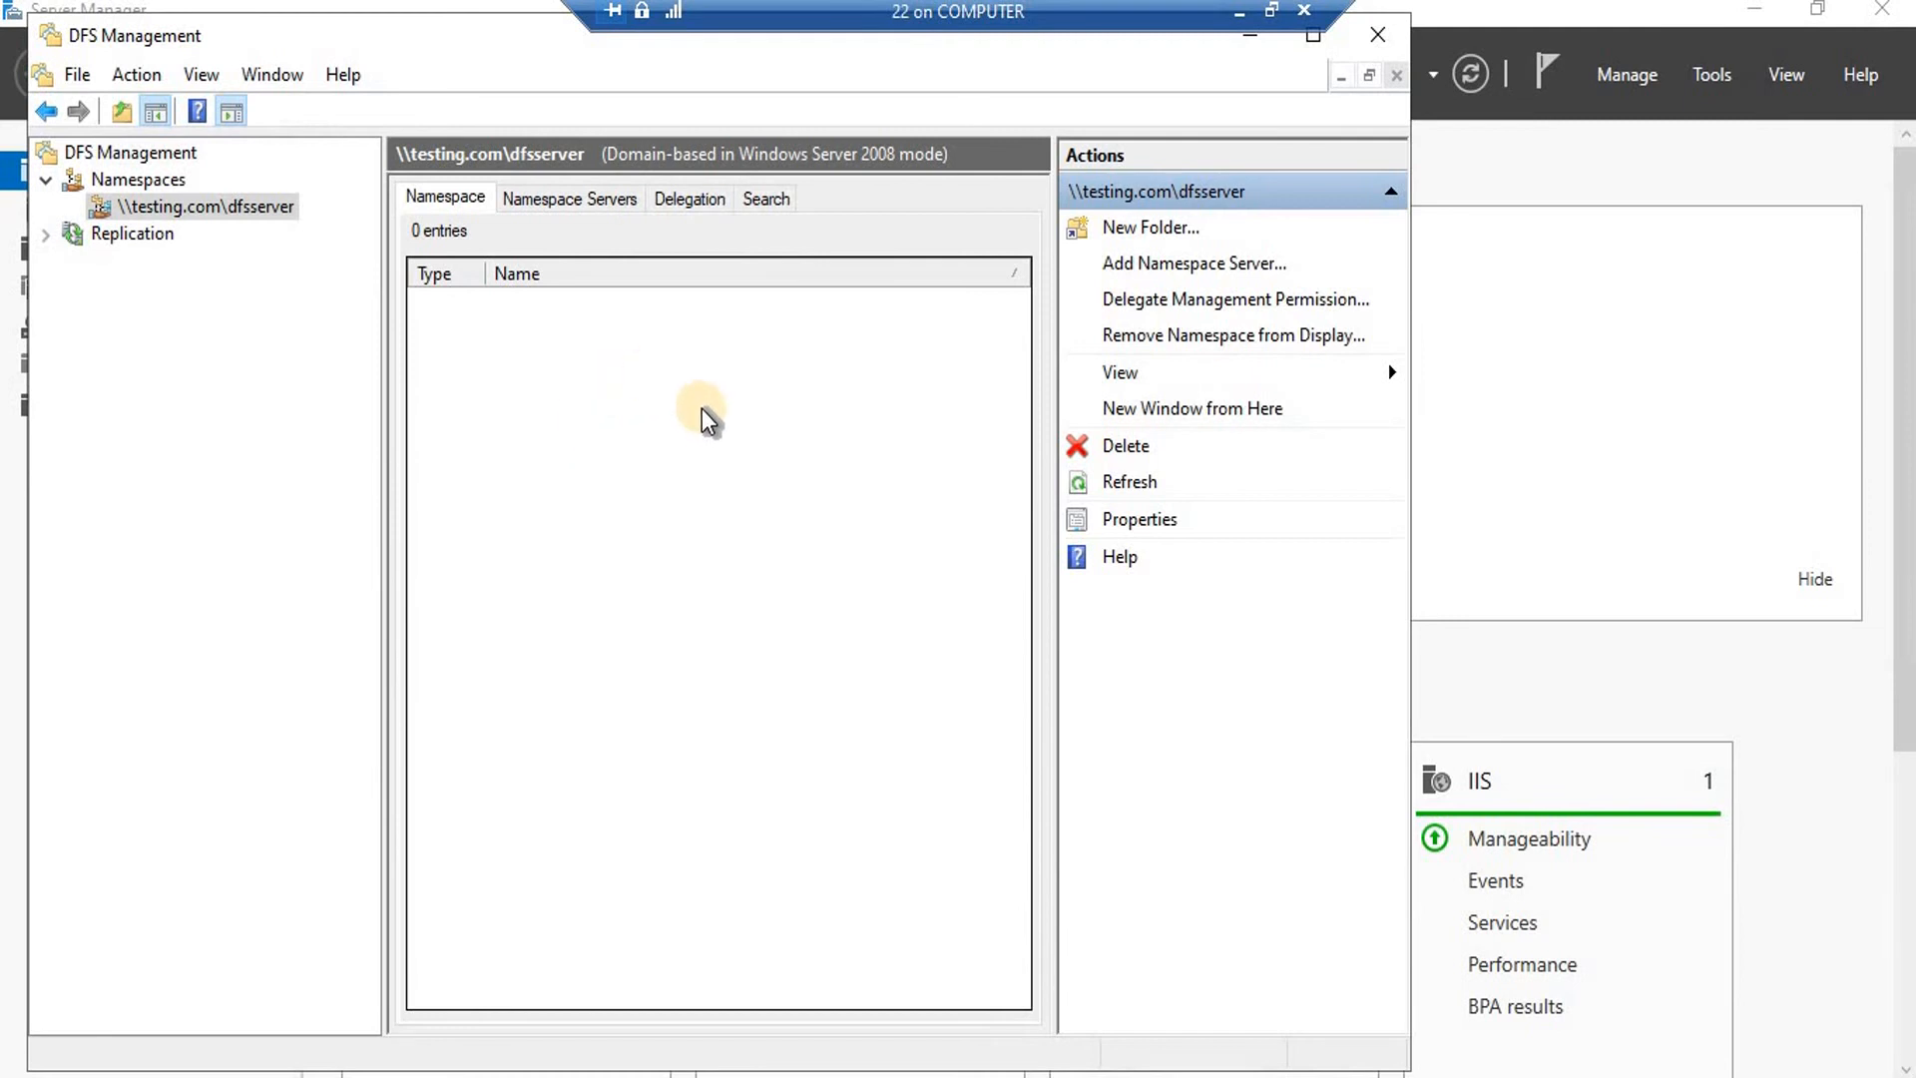
pyautogui.rightClick(246, 211)
pyautogui.click(814, 415)
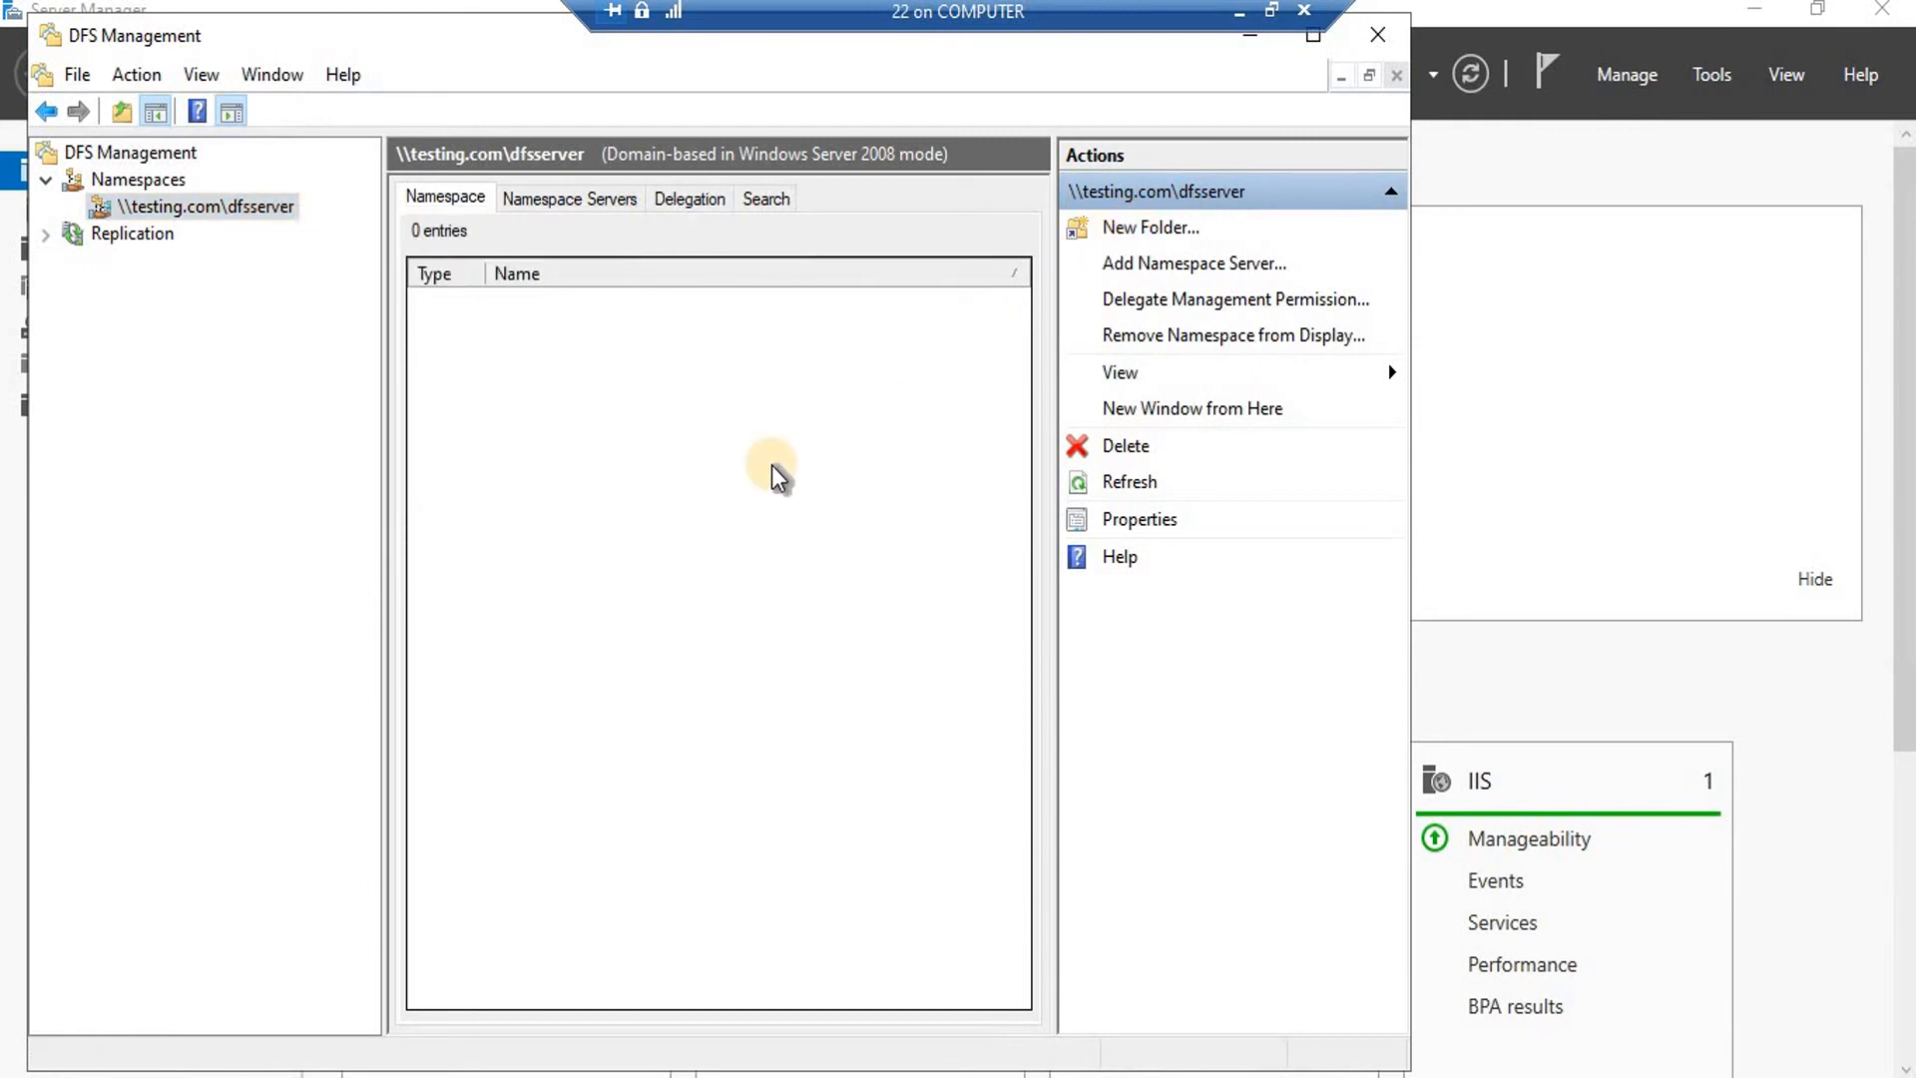
# Open \\testing.com\dfsserver from the Run dialog, using the autocomplete suggestion.
pyautogui.press('super+r')
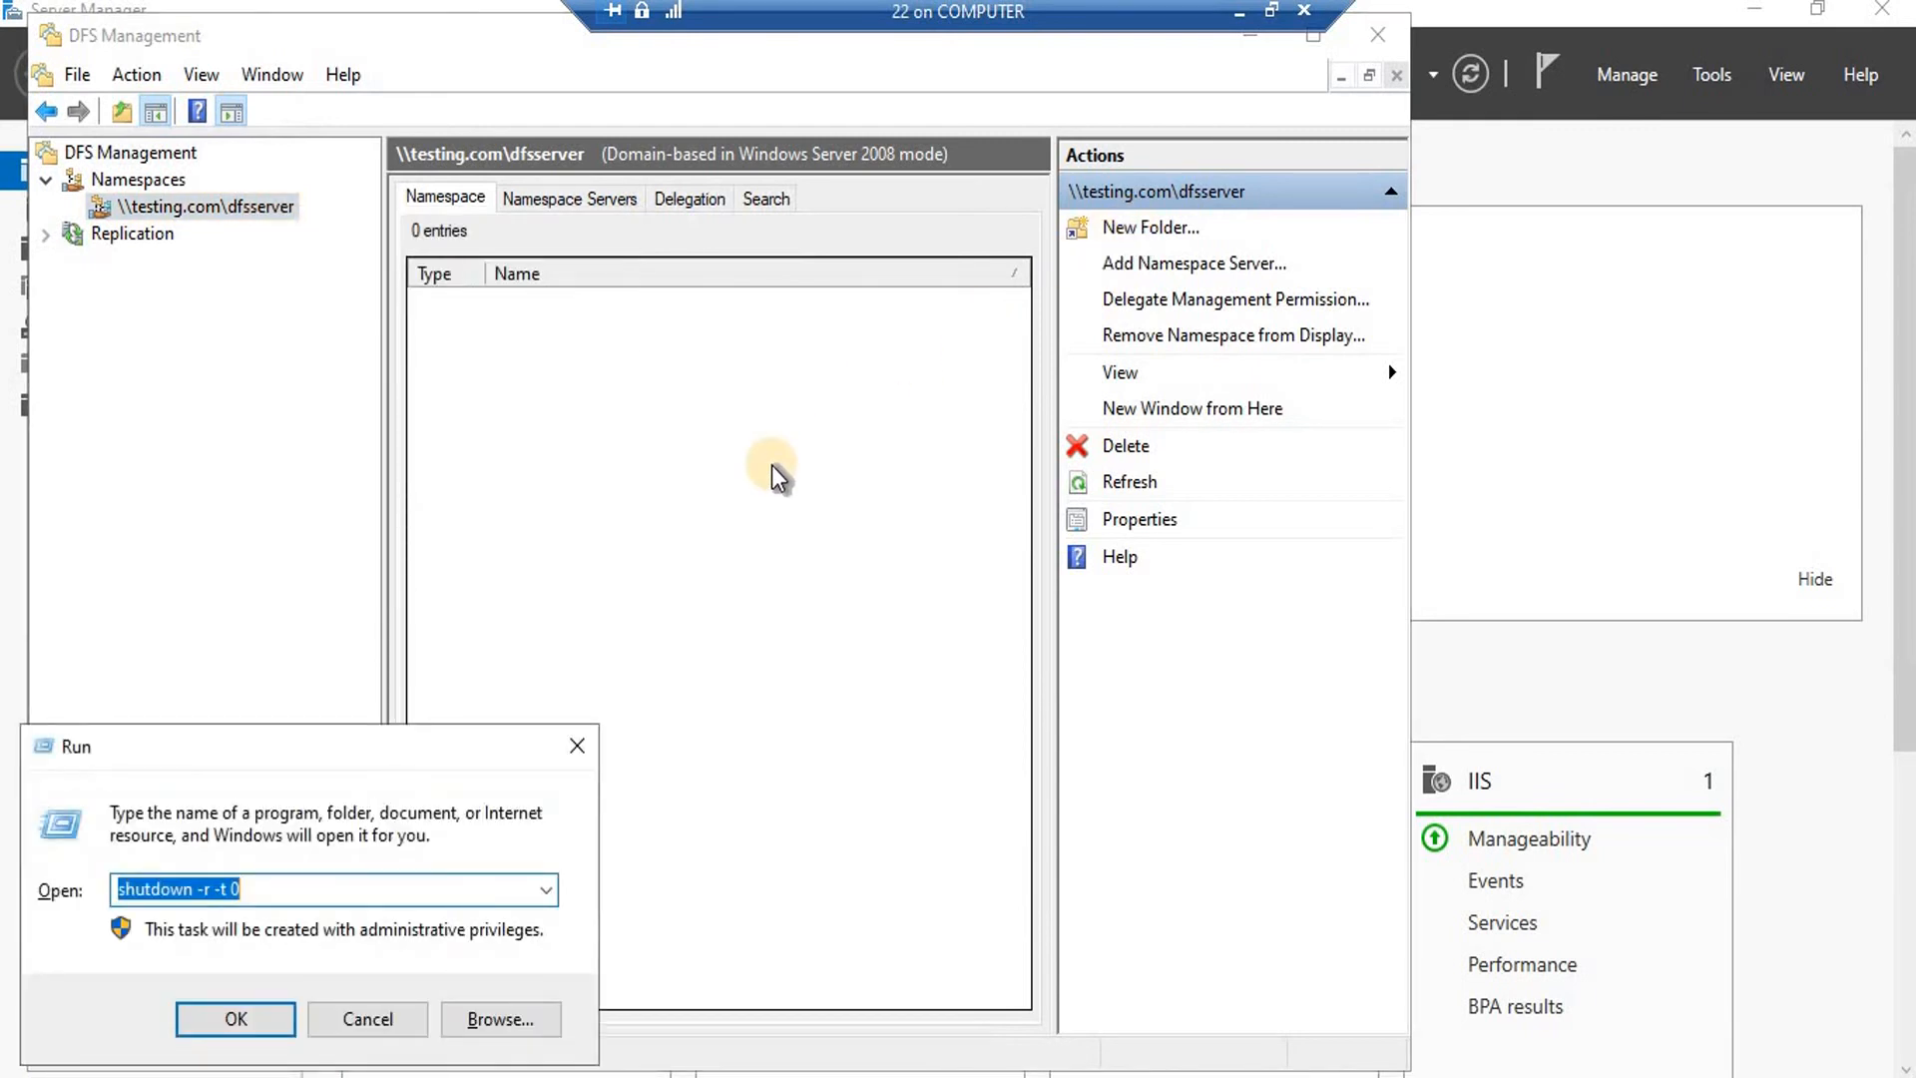
pyautogui.write('\\\\')
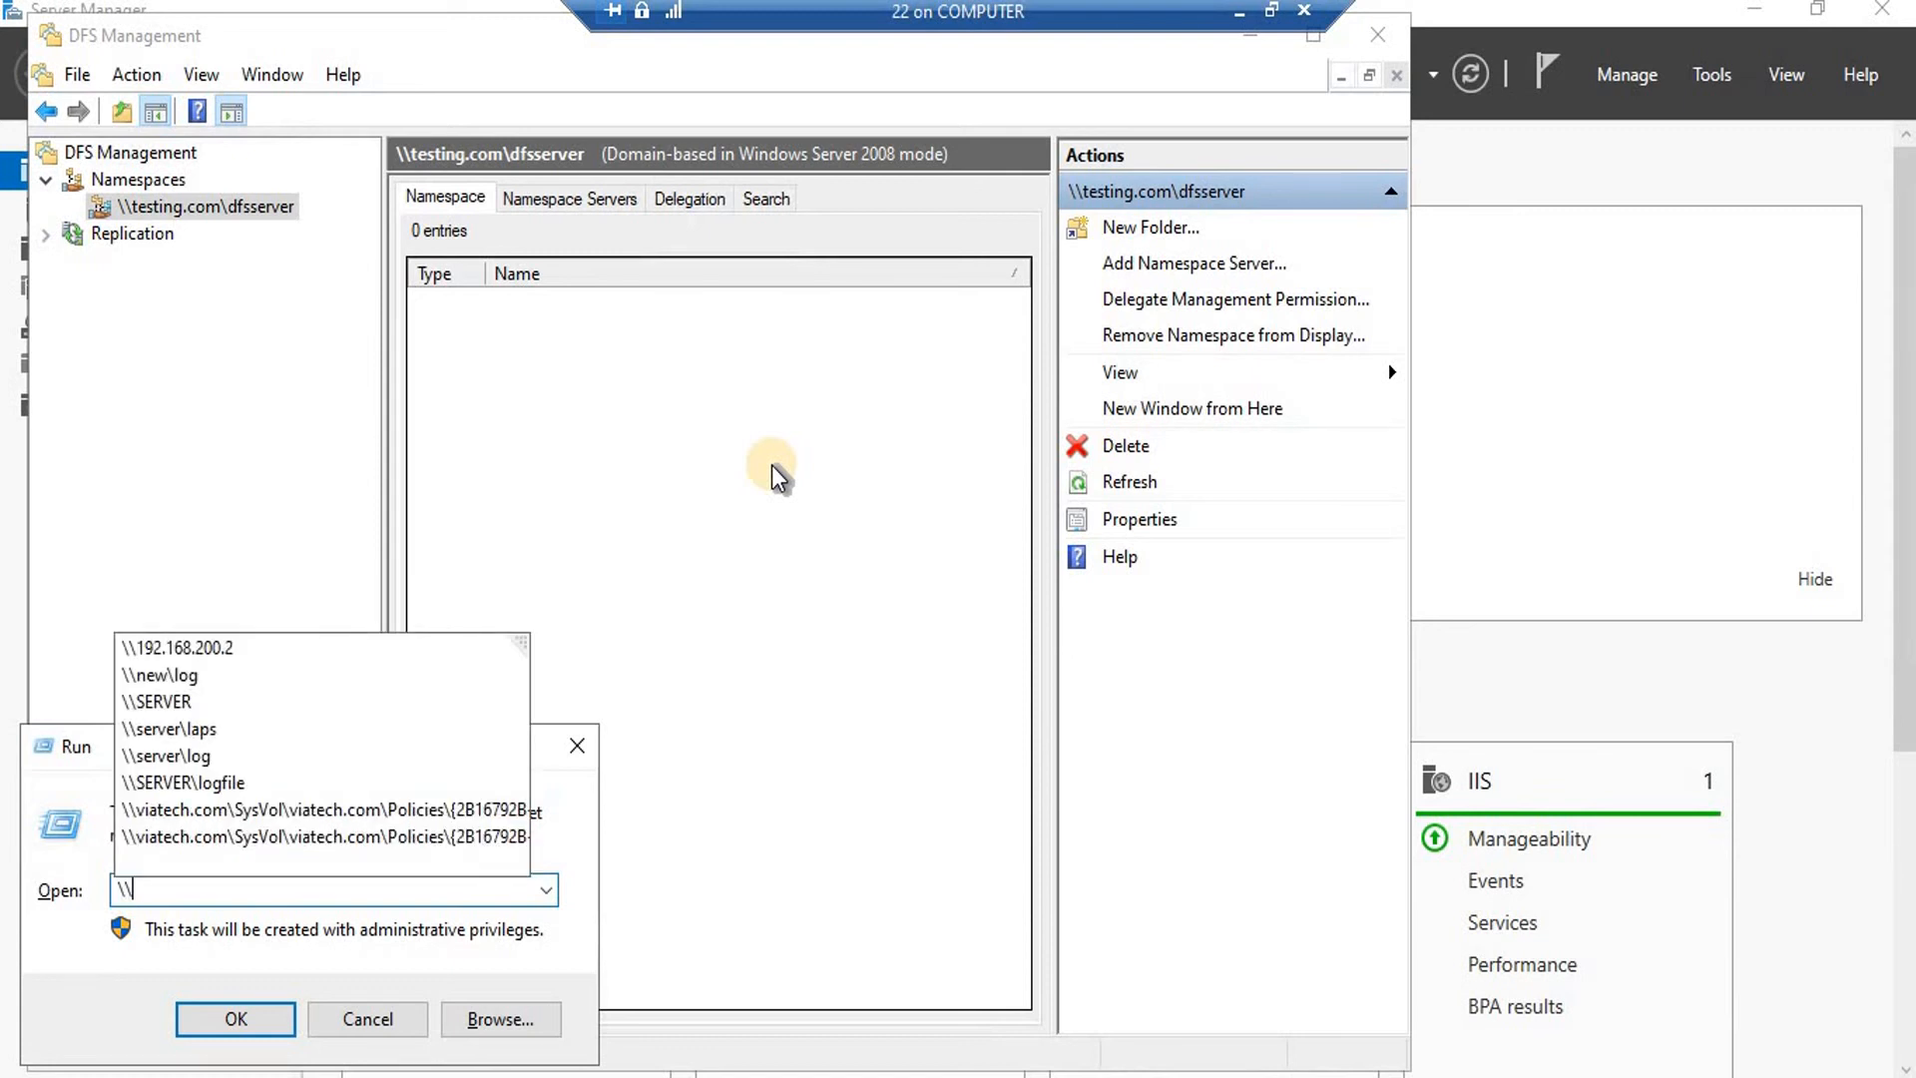
pyautogui.write('tes')
pyautogui.write('ting')
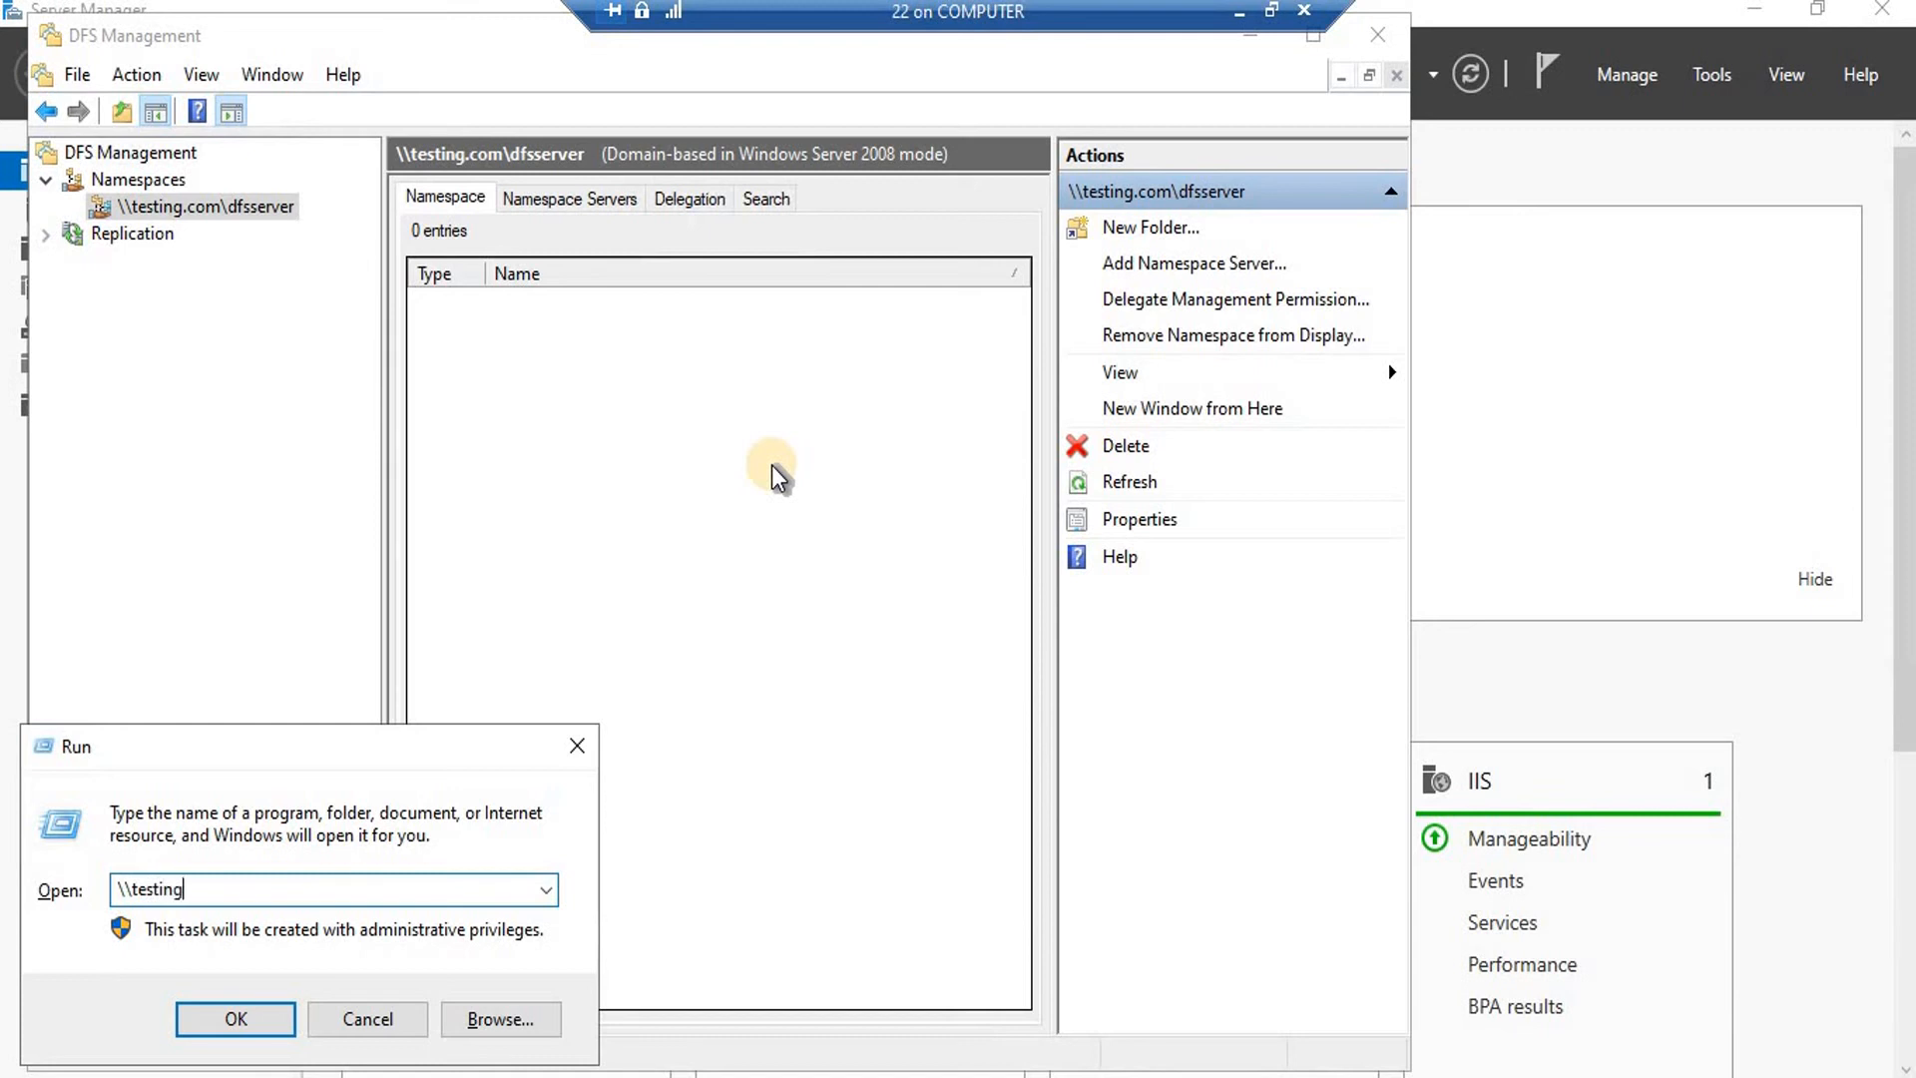
pyautogui.write('.com\\')
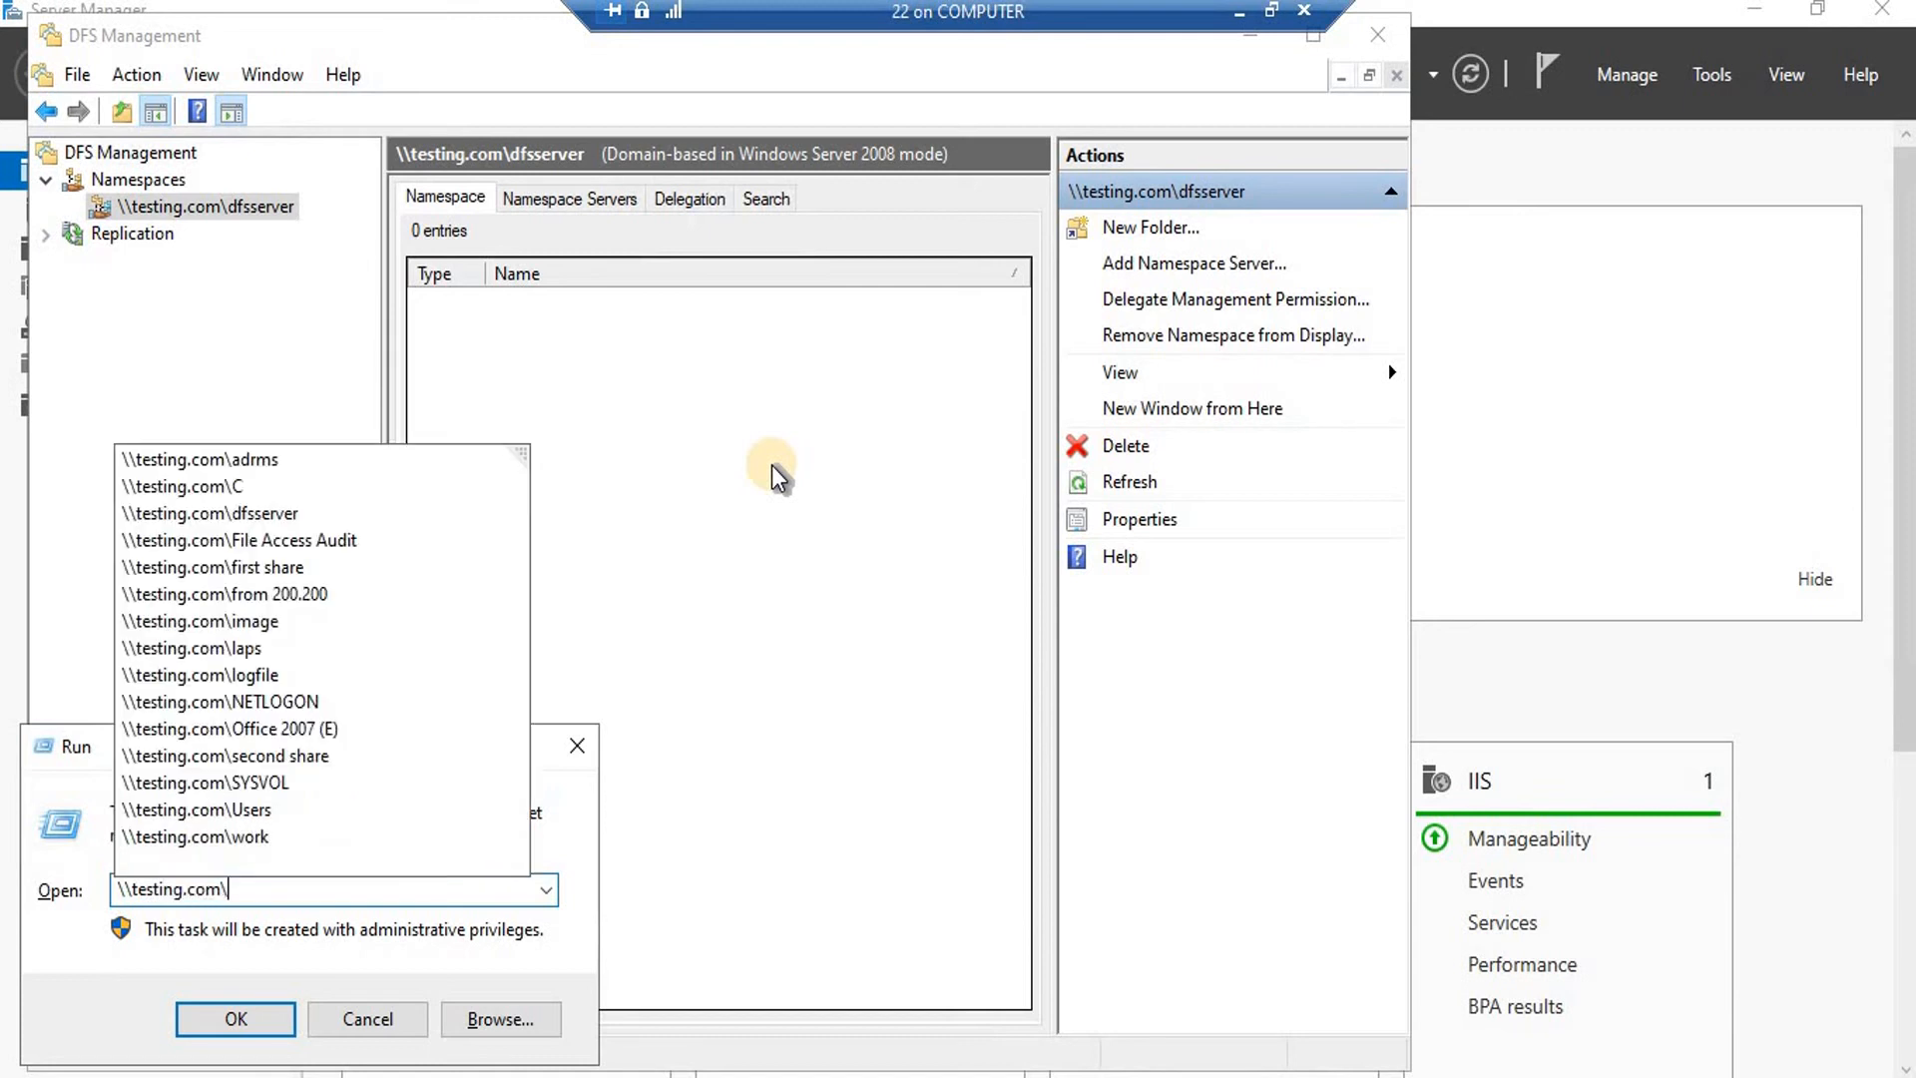
pyautogui.write('df')
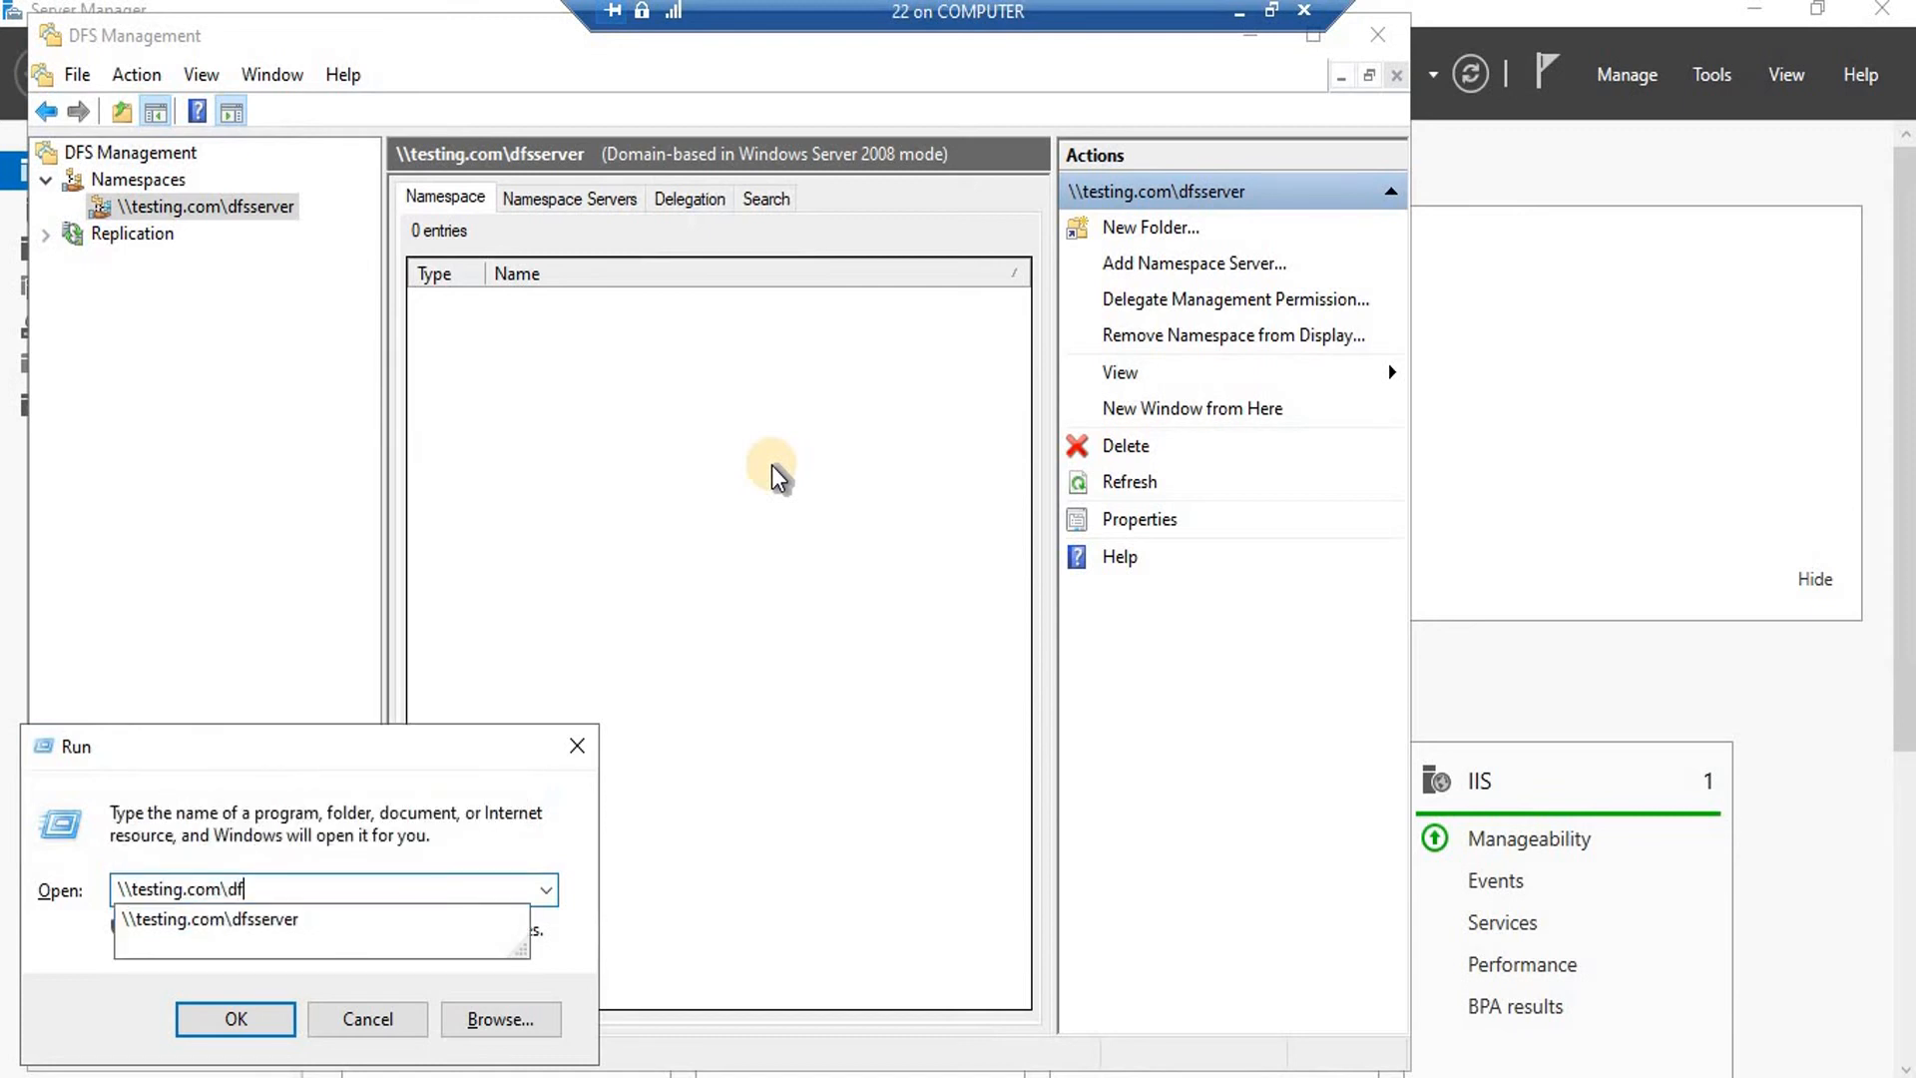
pyautogui.press('Down')
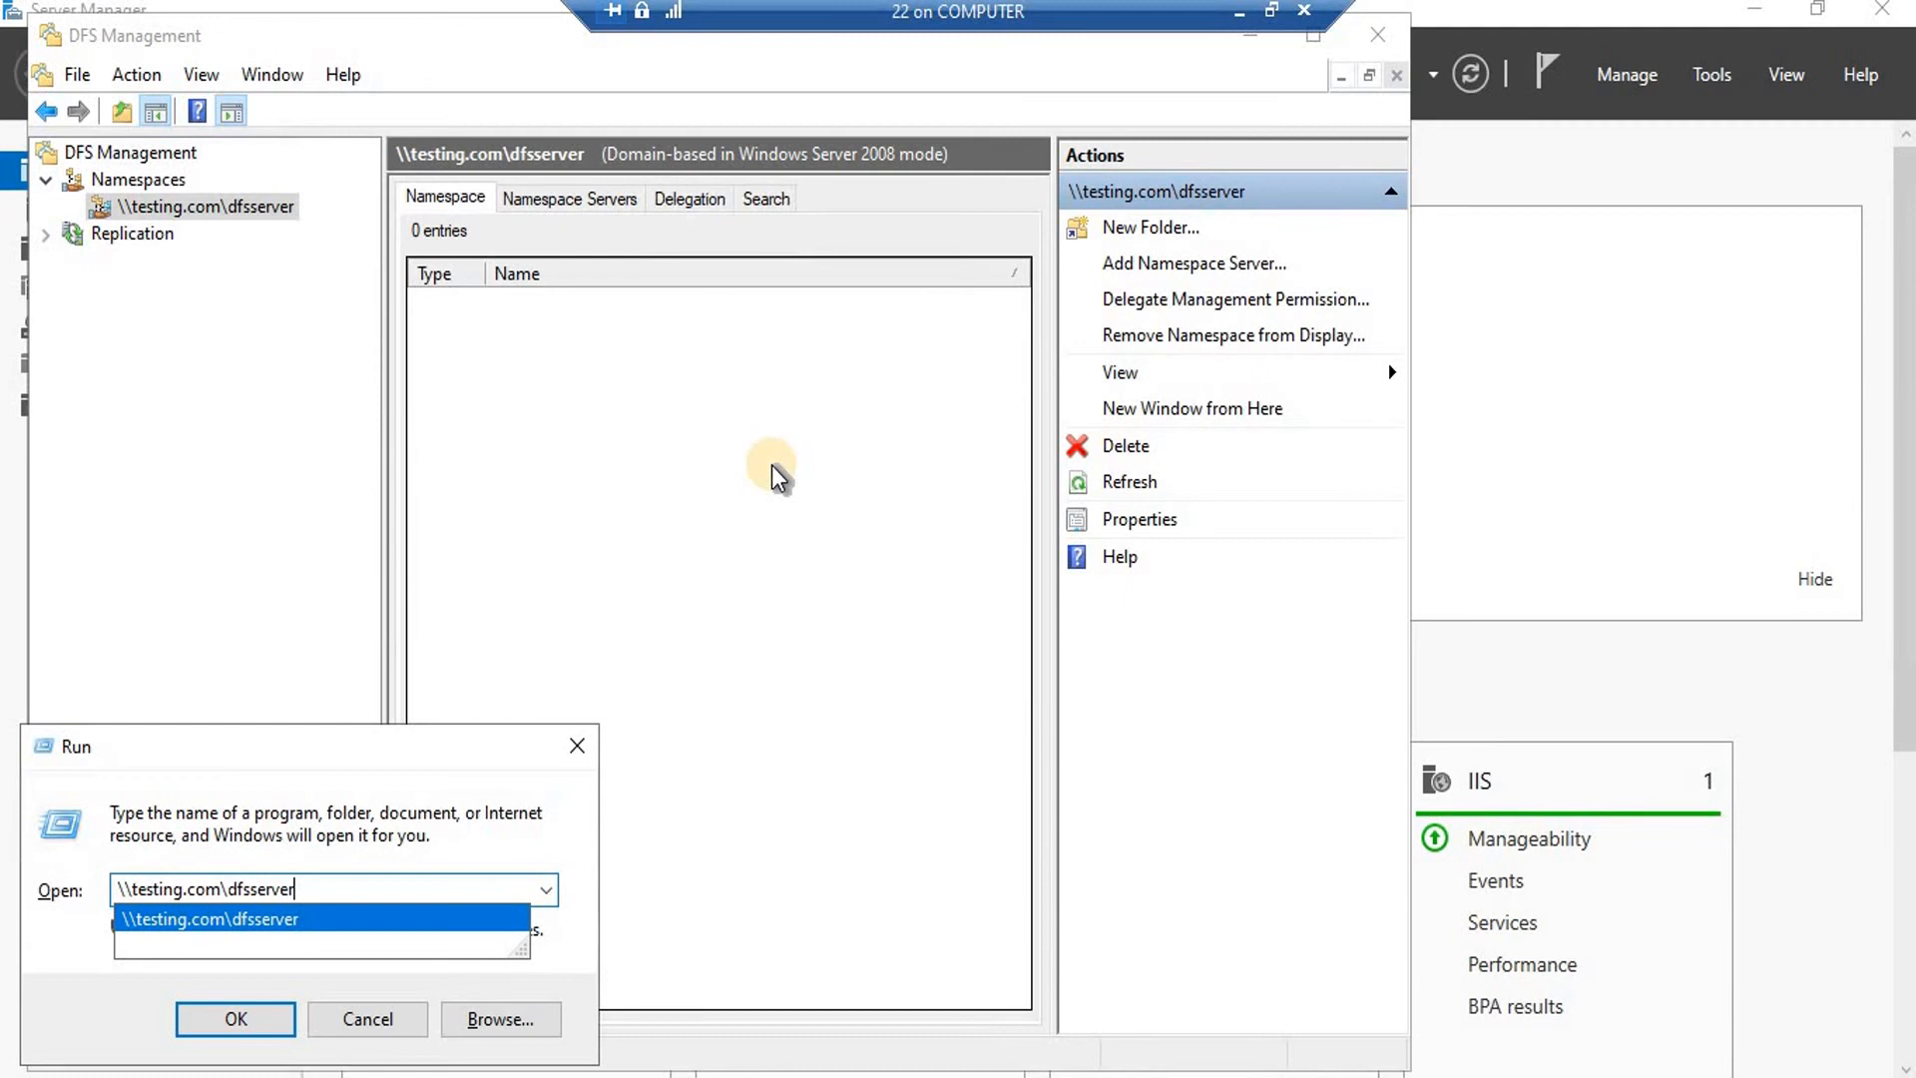
pyautogui.press('Return')
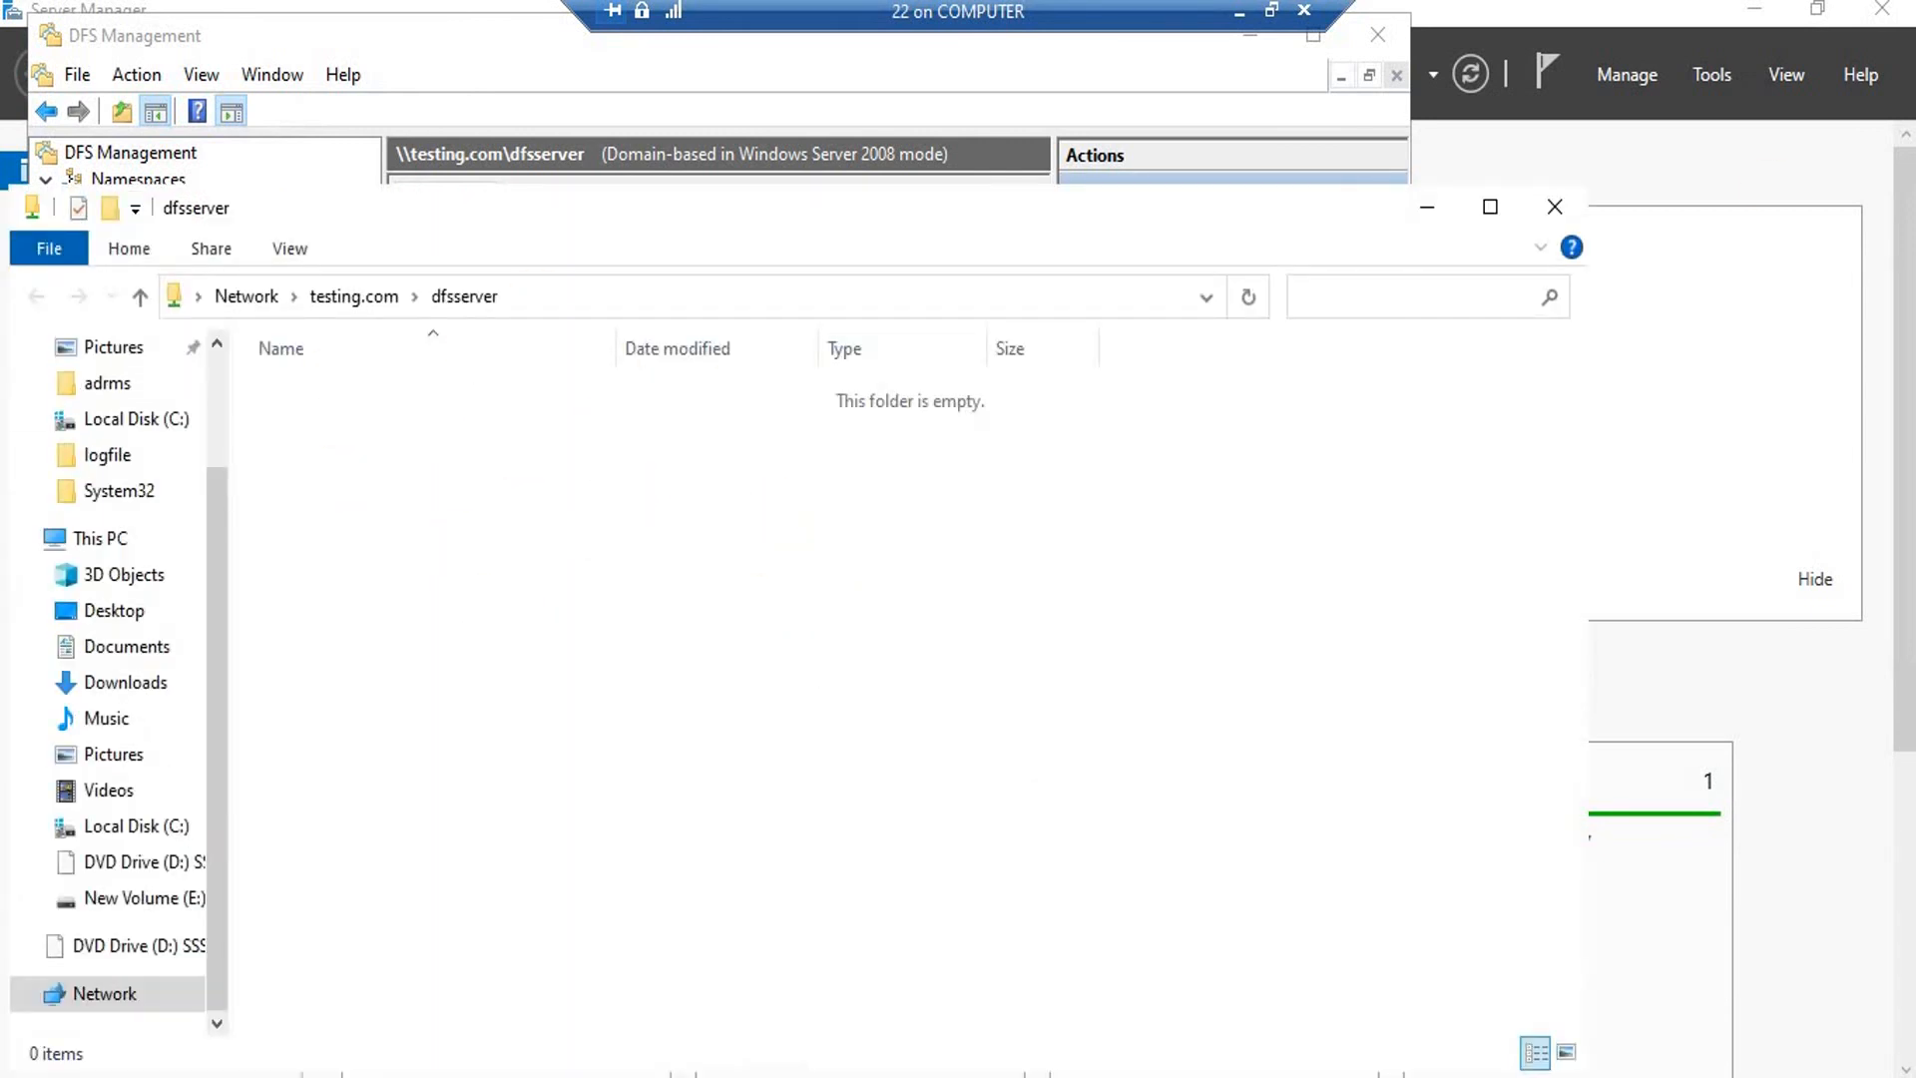
# Close the empty dfsserver File Explorer window.
pyautogui.click(1557, 210)
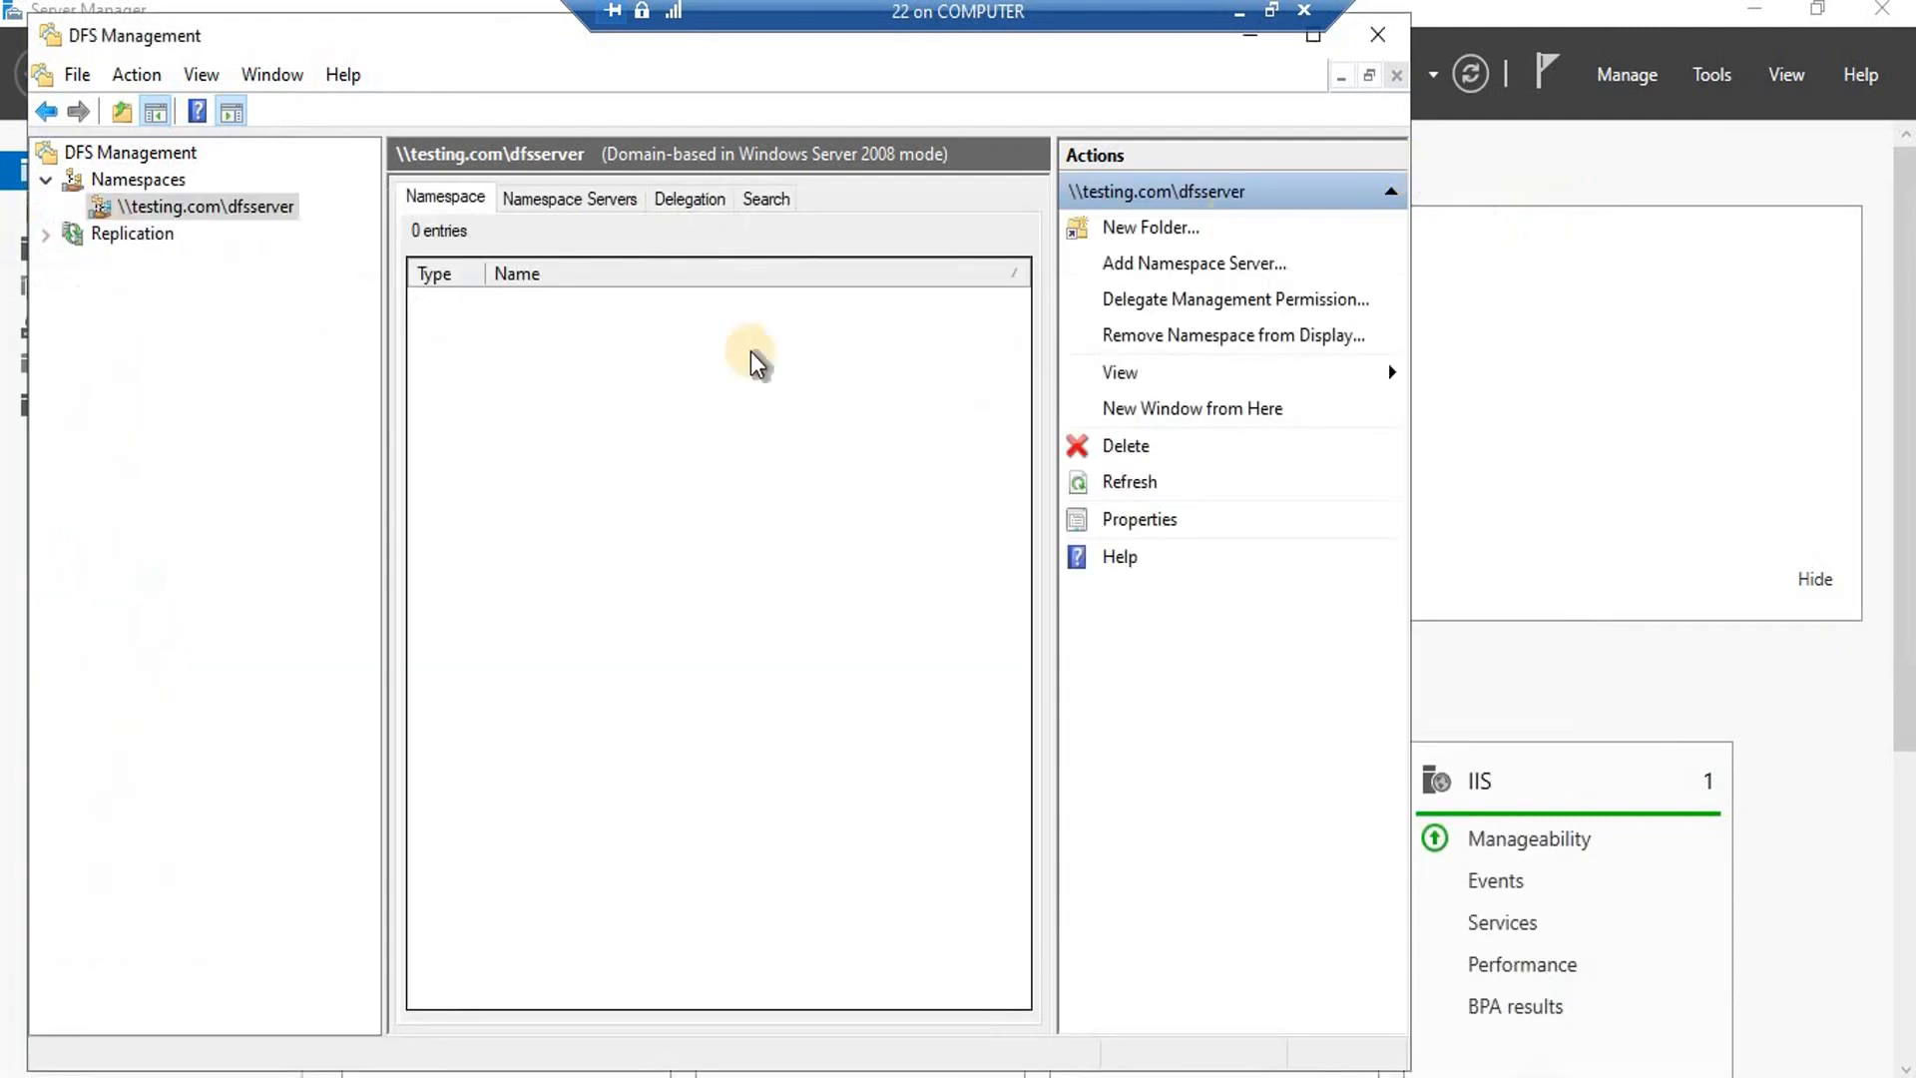
# Start a New Folder in the dfsserver namespace and browse for a target shared folder.
pyautogui.rightClick(217, 209)
pyautogui.click(273, 228)
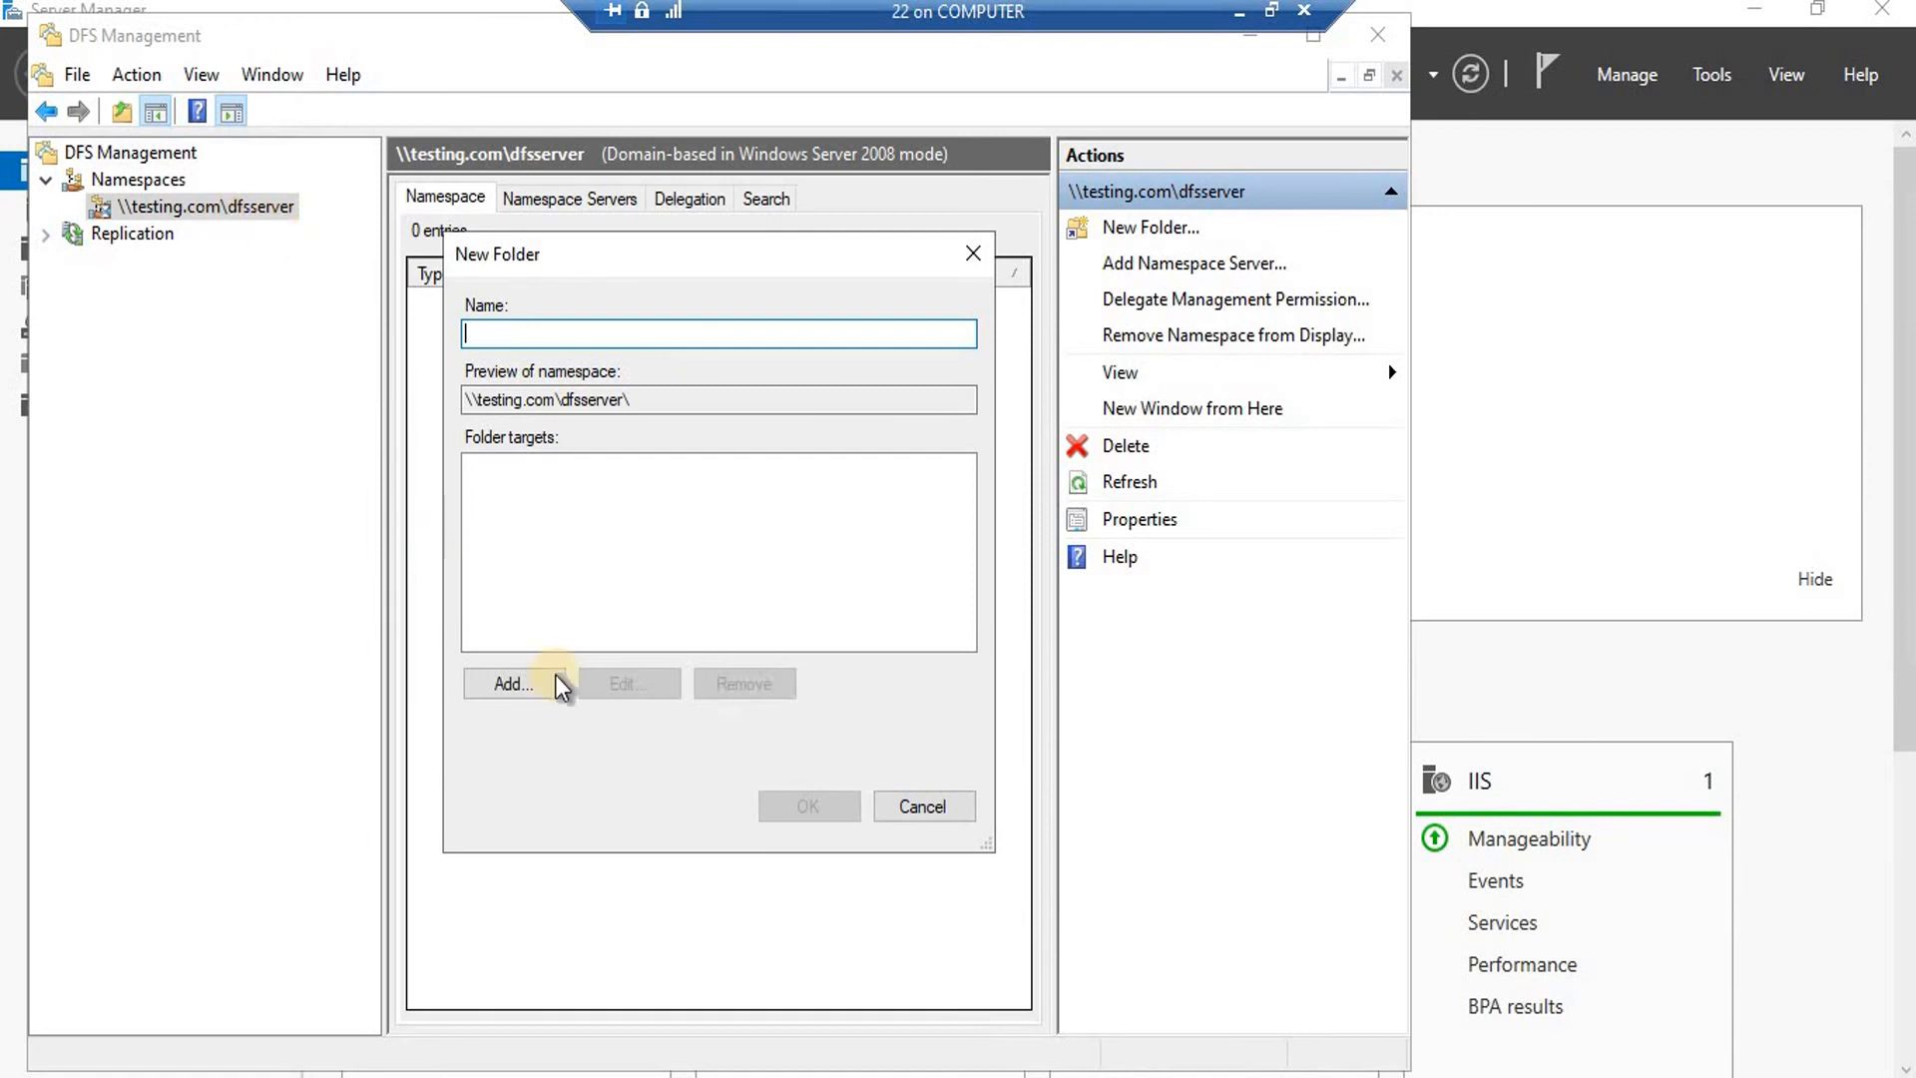
pyautogui.click(499, 684)
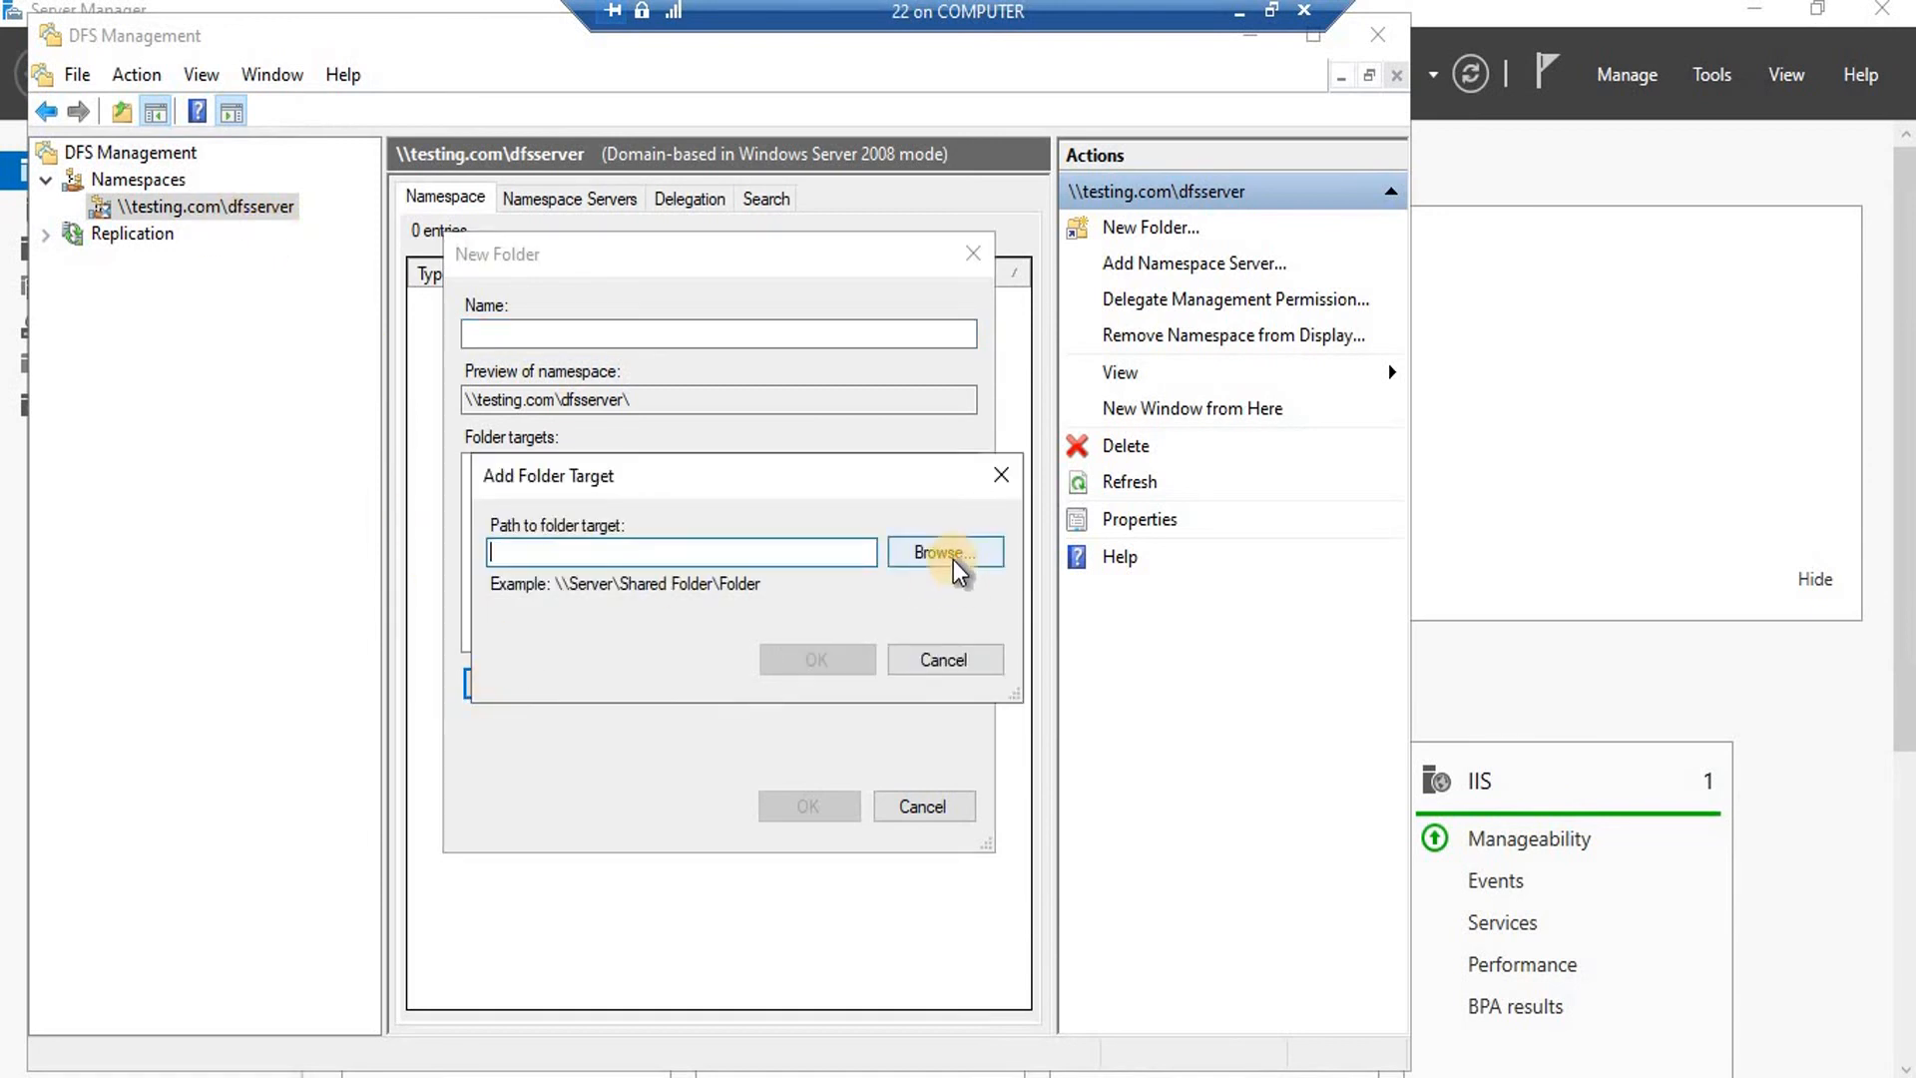
pyautogui.click(954, 561)
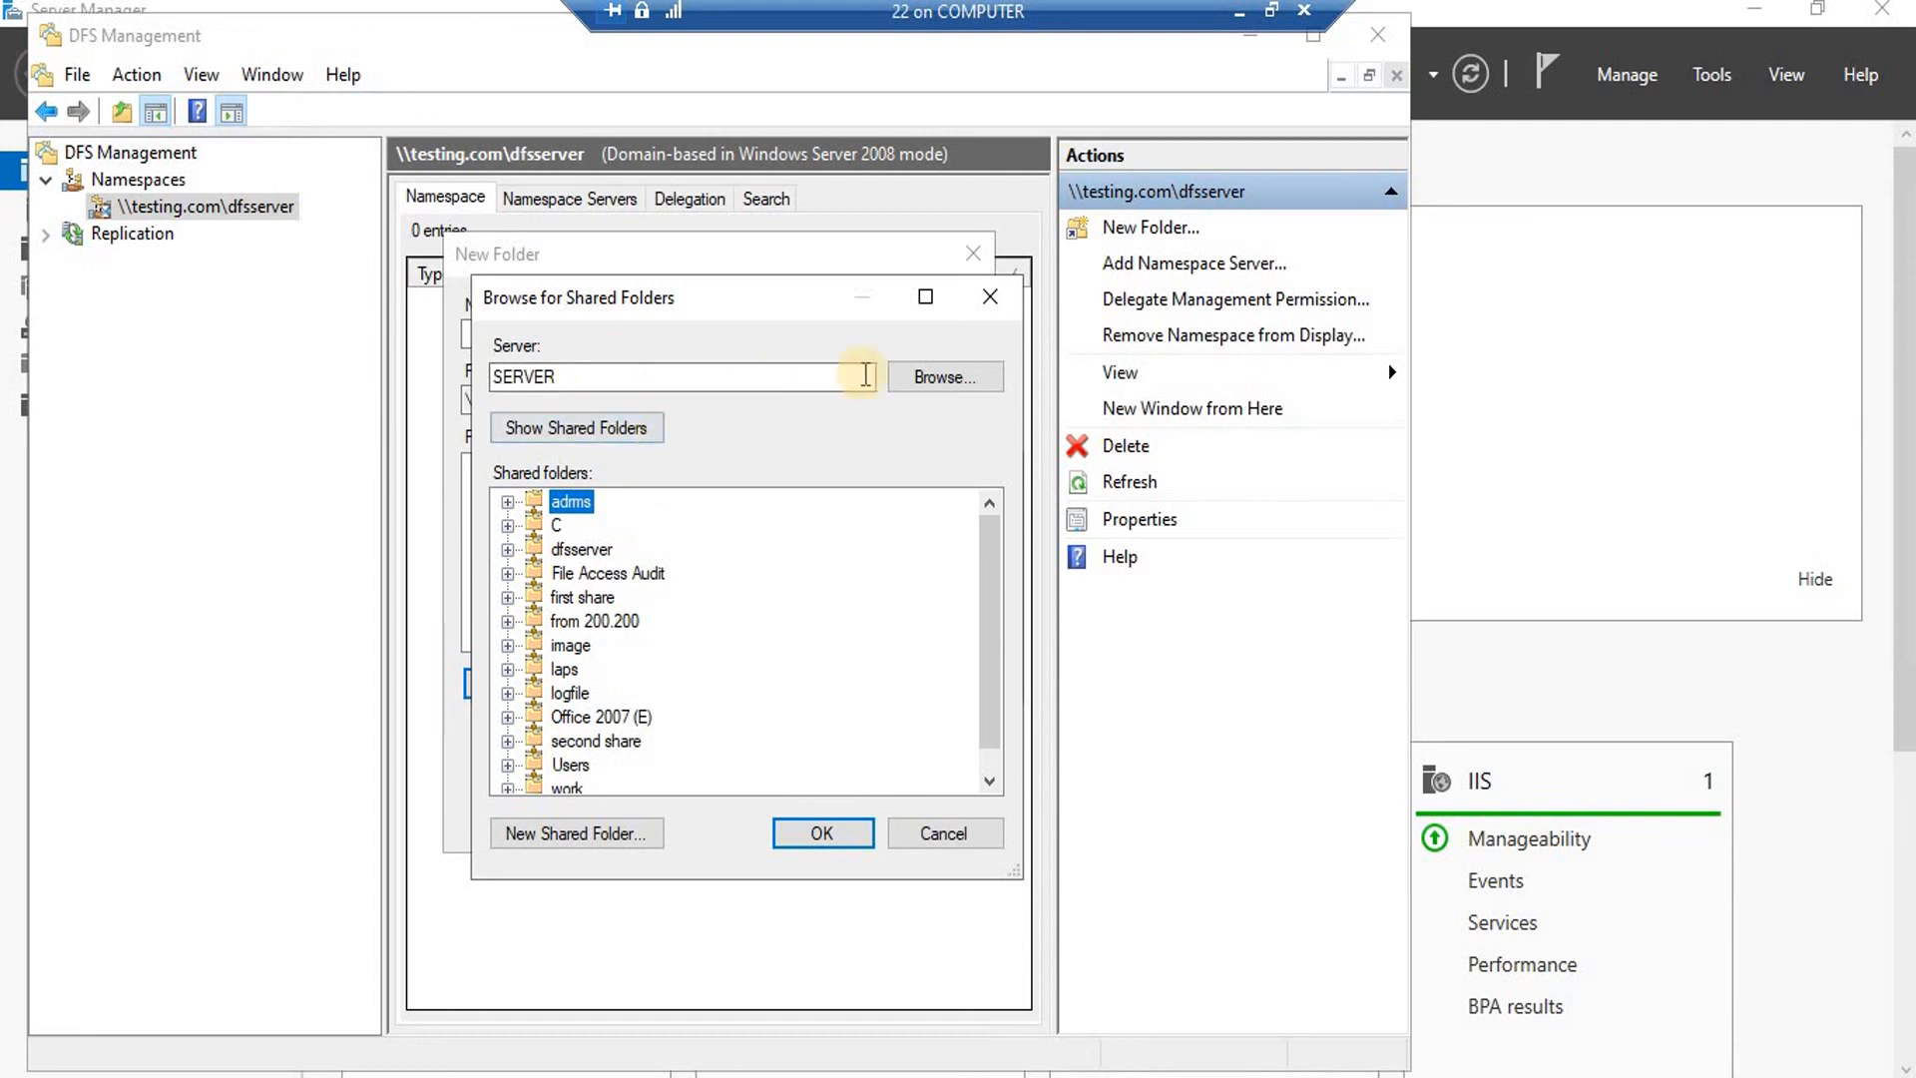
# Find SERVER among testing.com computers and list its shared folders.
pyautogui.click(930, 378)
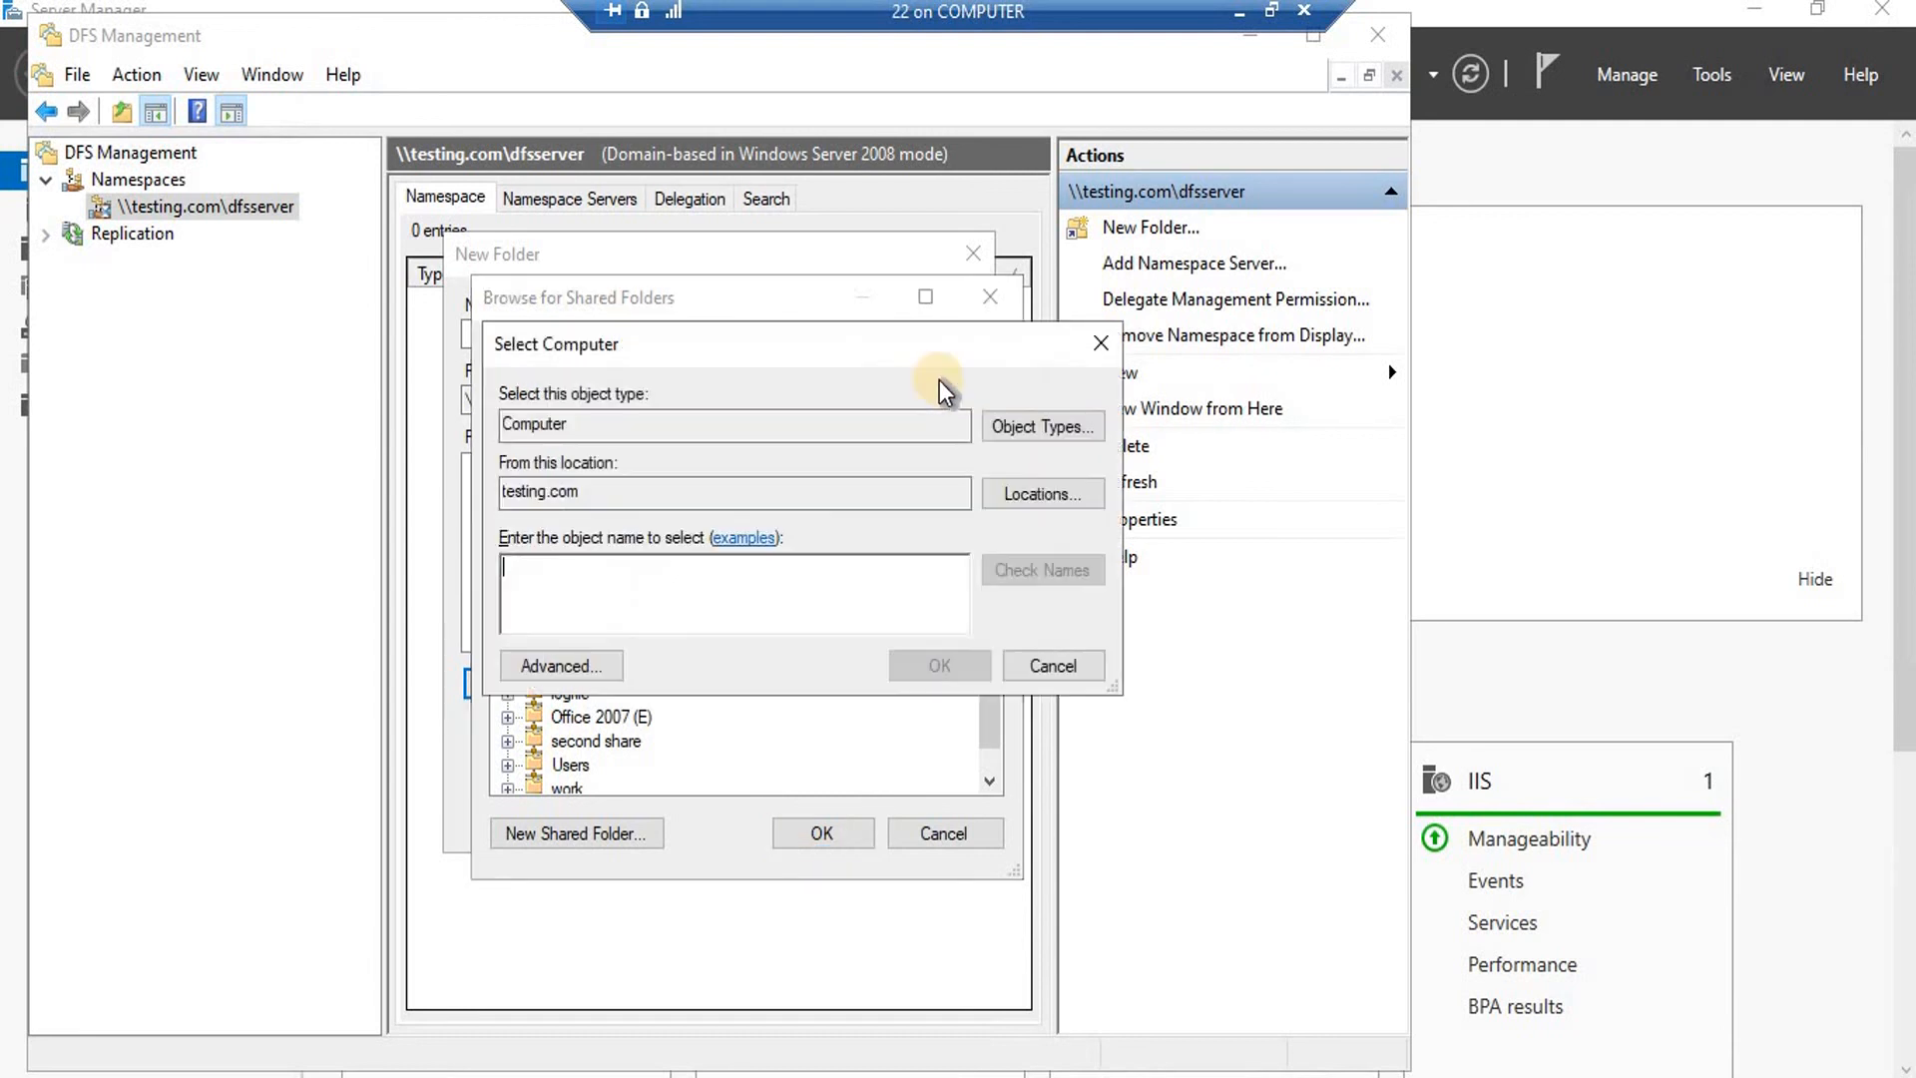
pyautogui.click(549, 667)
pyautogui.click(1160, 514)
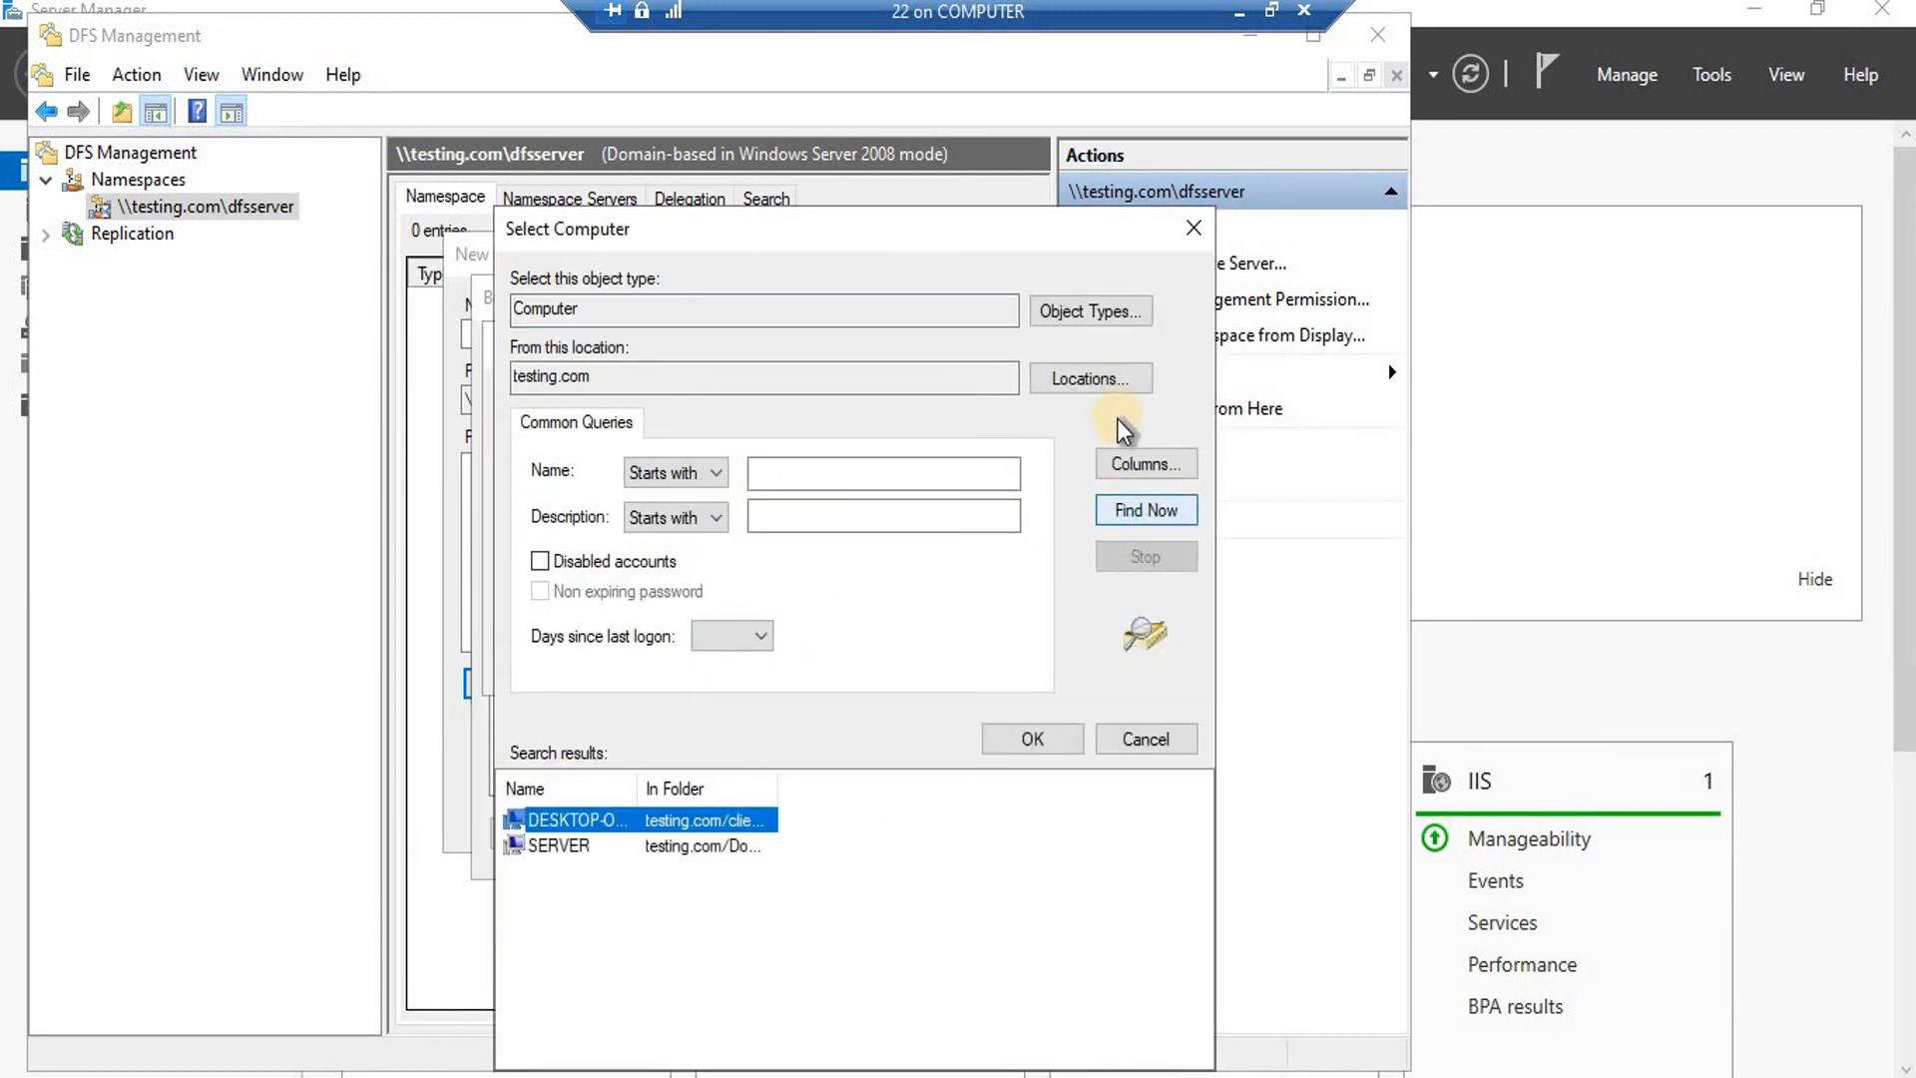
pyautogui.click(600, 844)
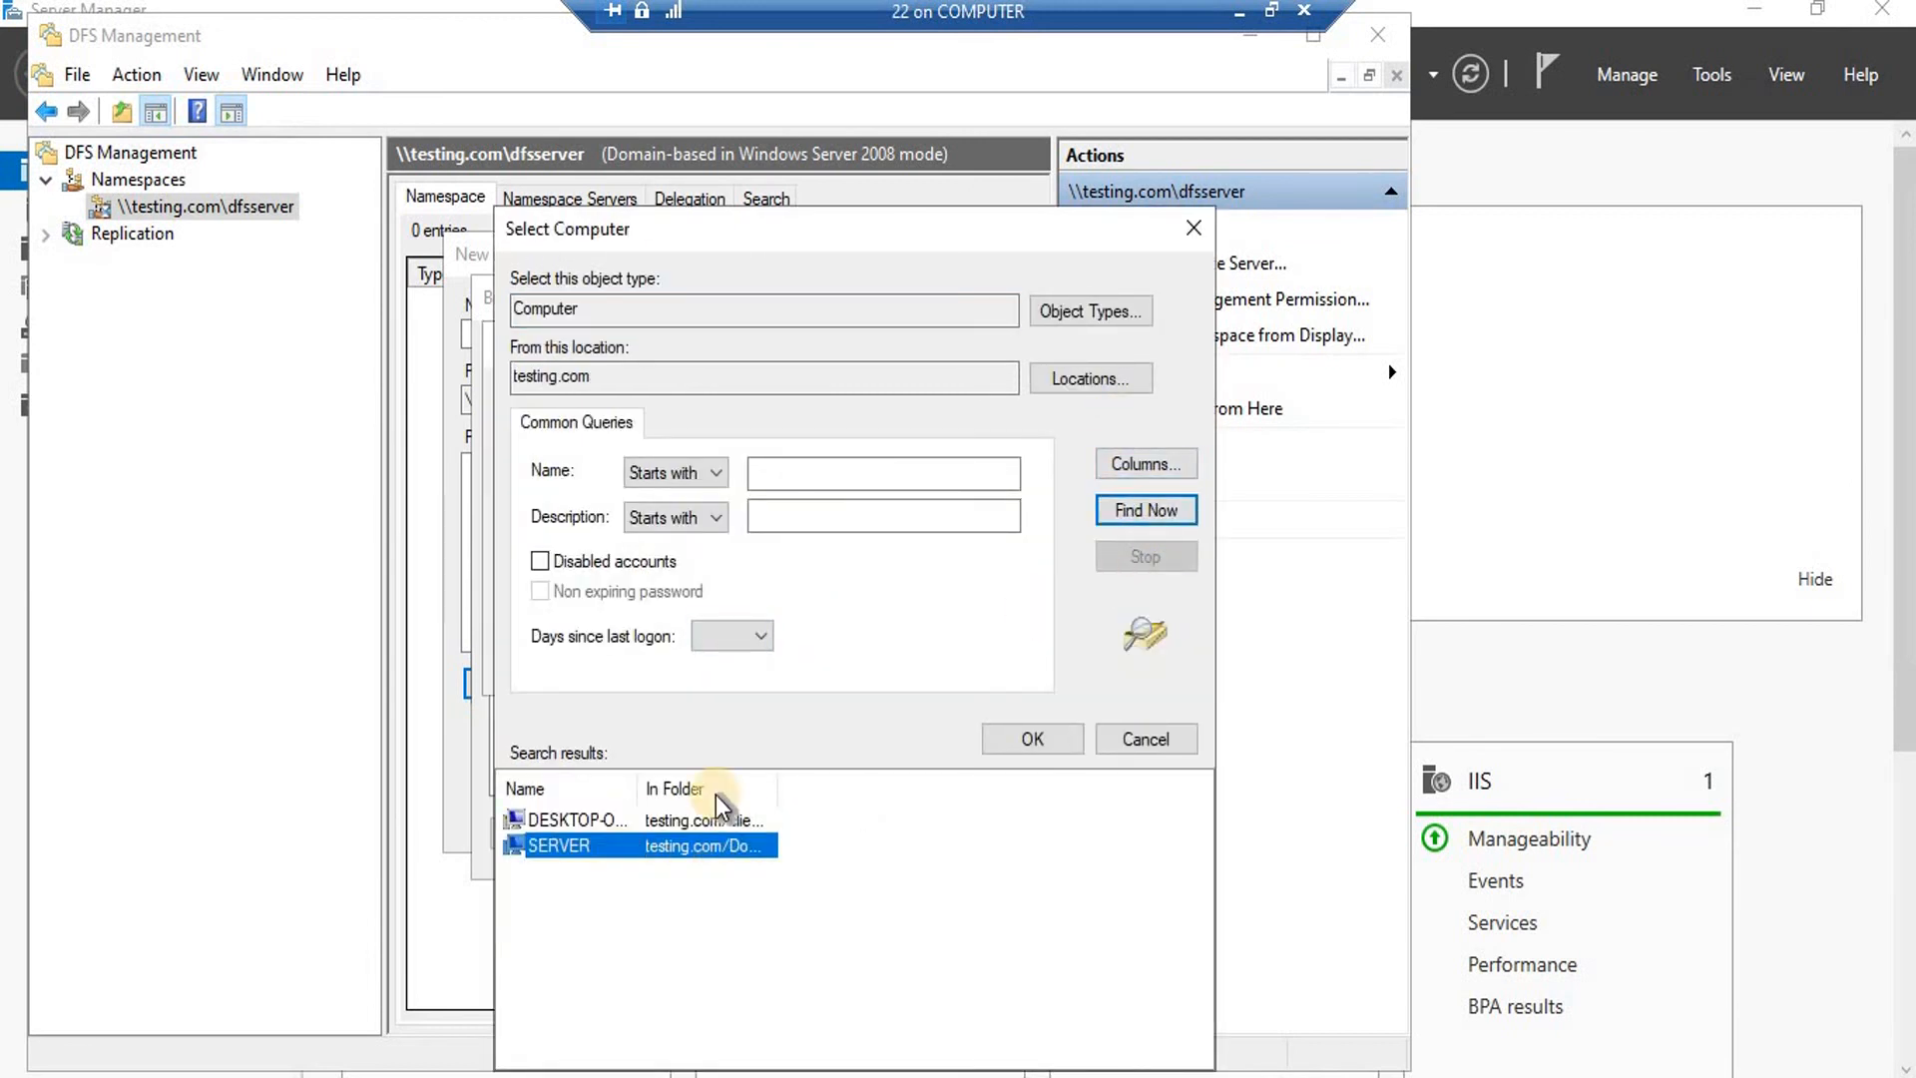
pyautogui.moveTo(798, 231); pyautogui.dragTo(653, 128)
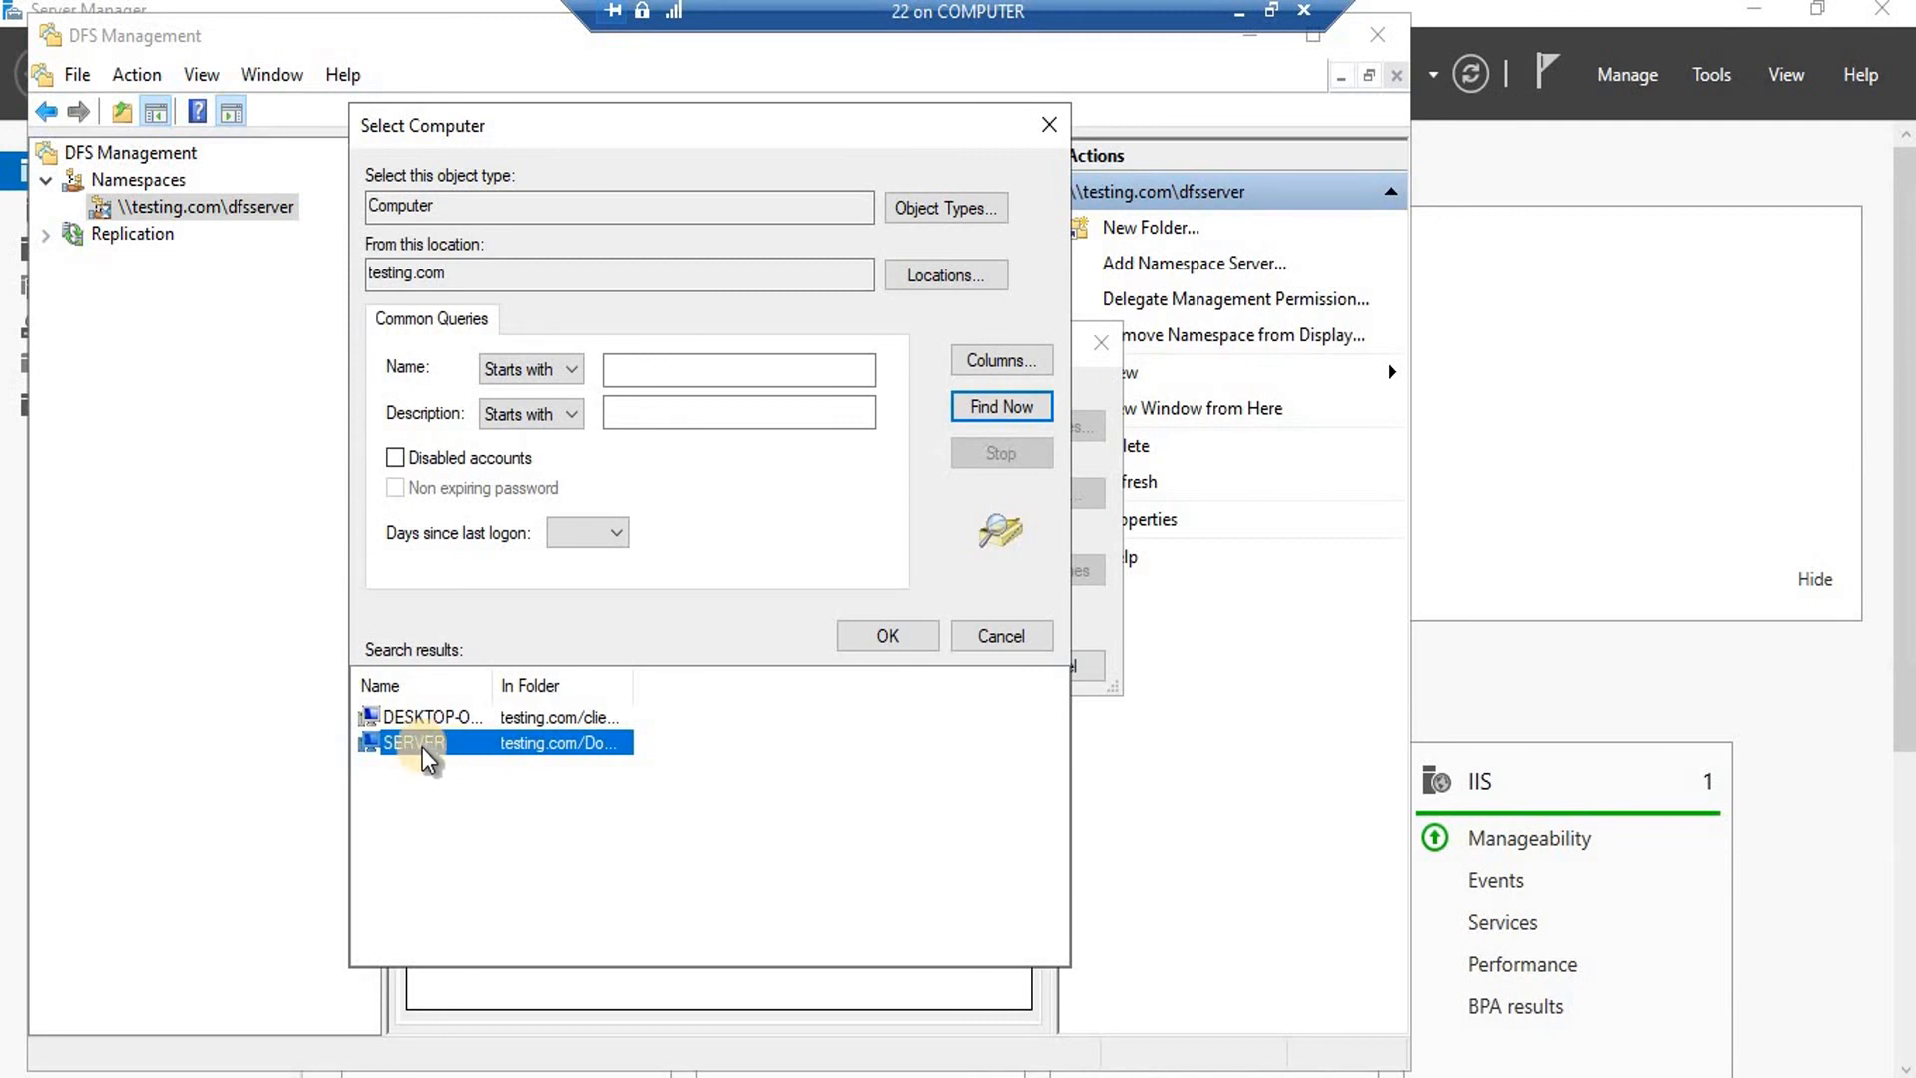
pyautogui.click(876, 633)
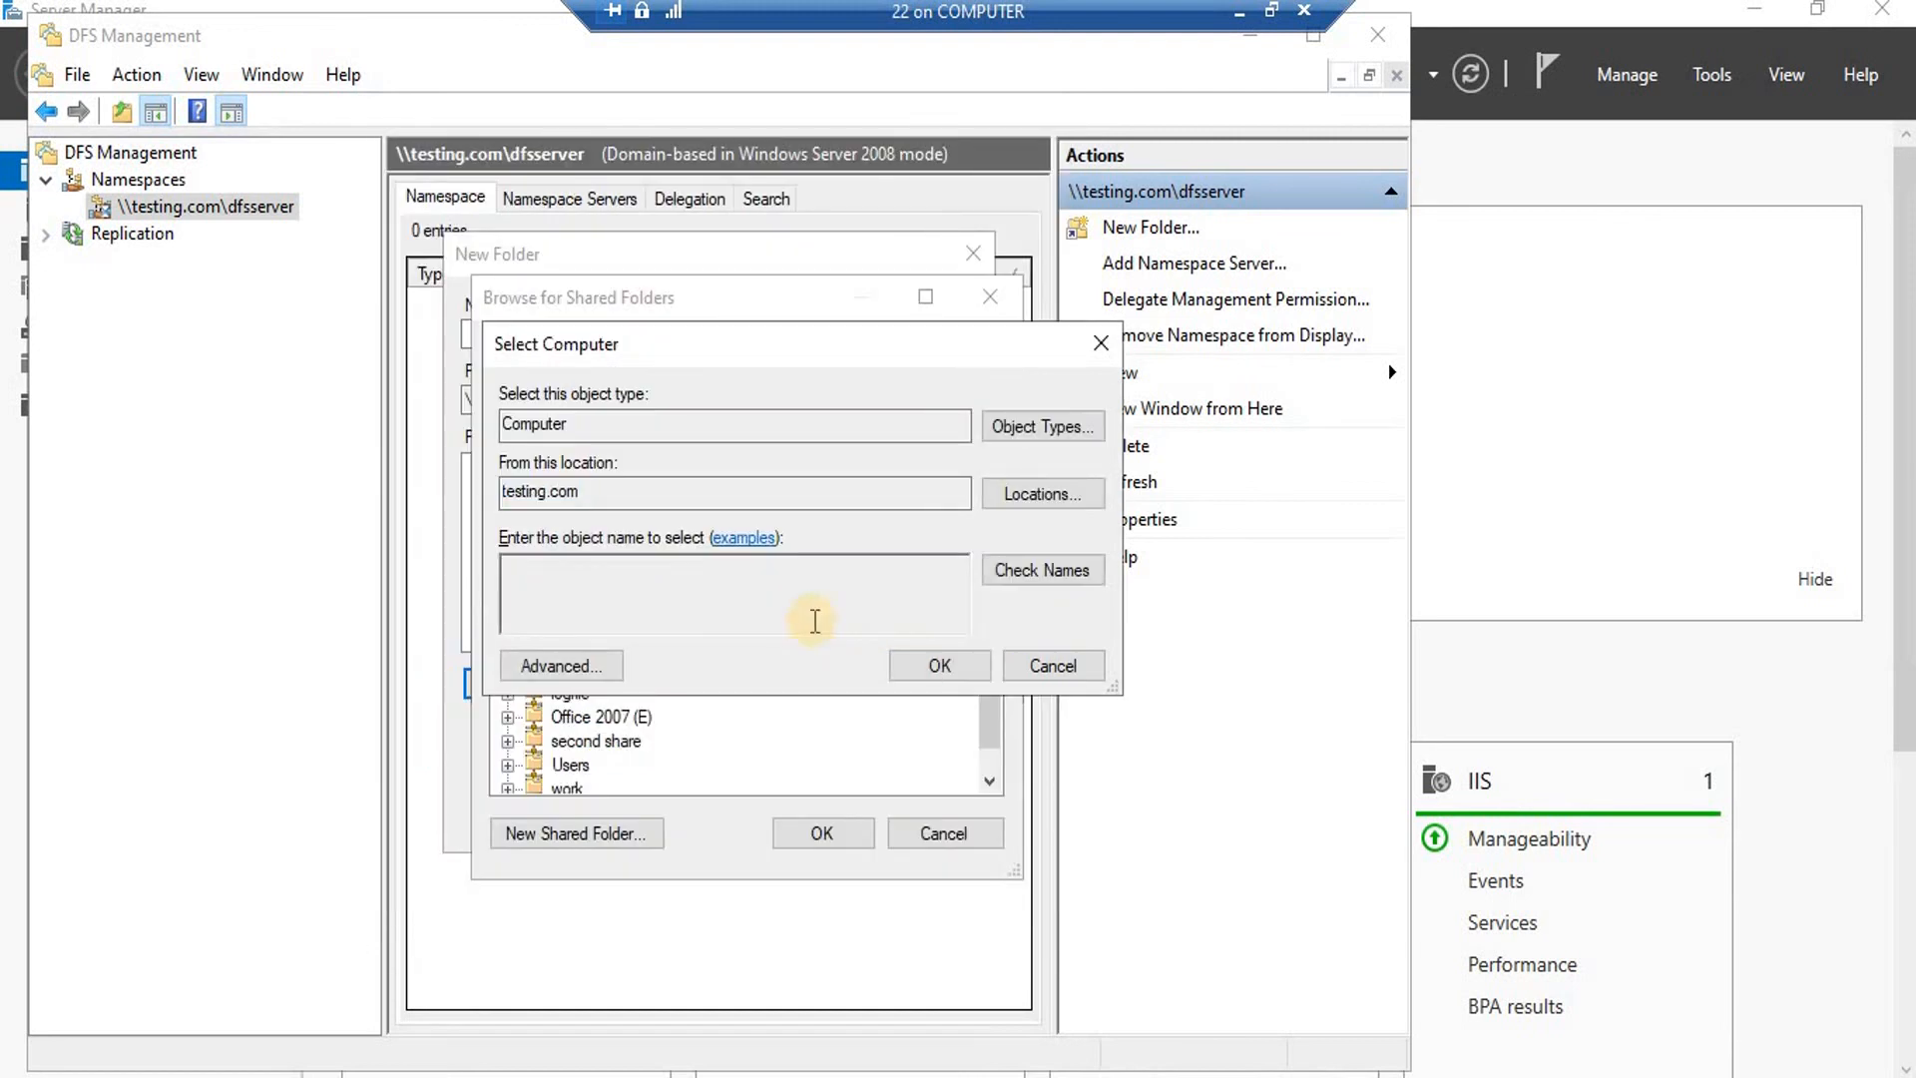
pyautogui.click(939, 666)
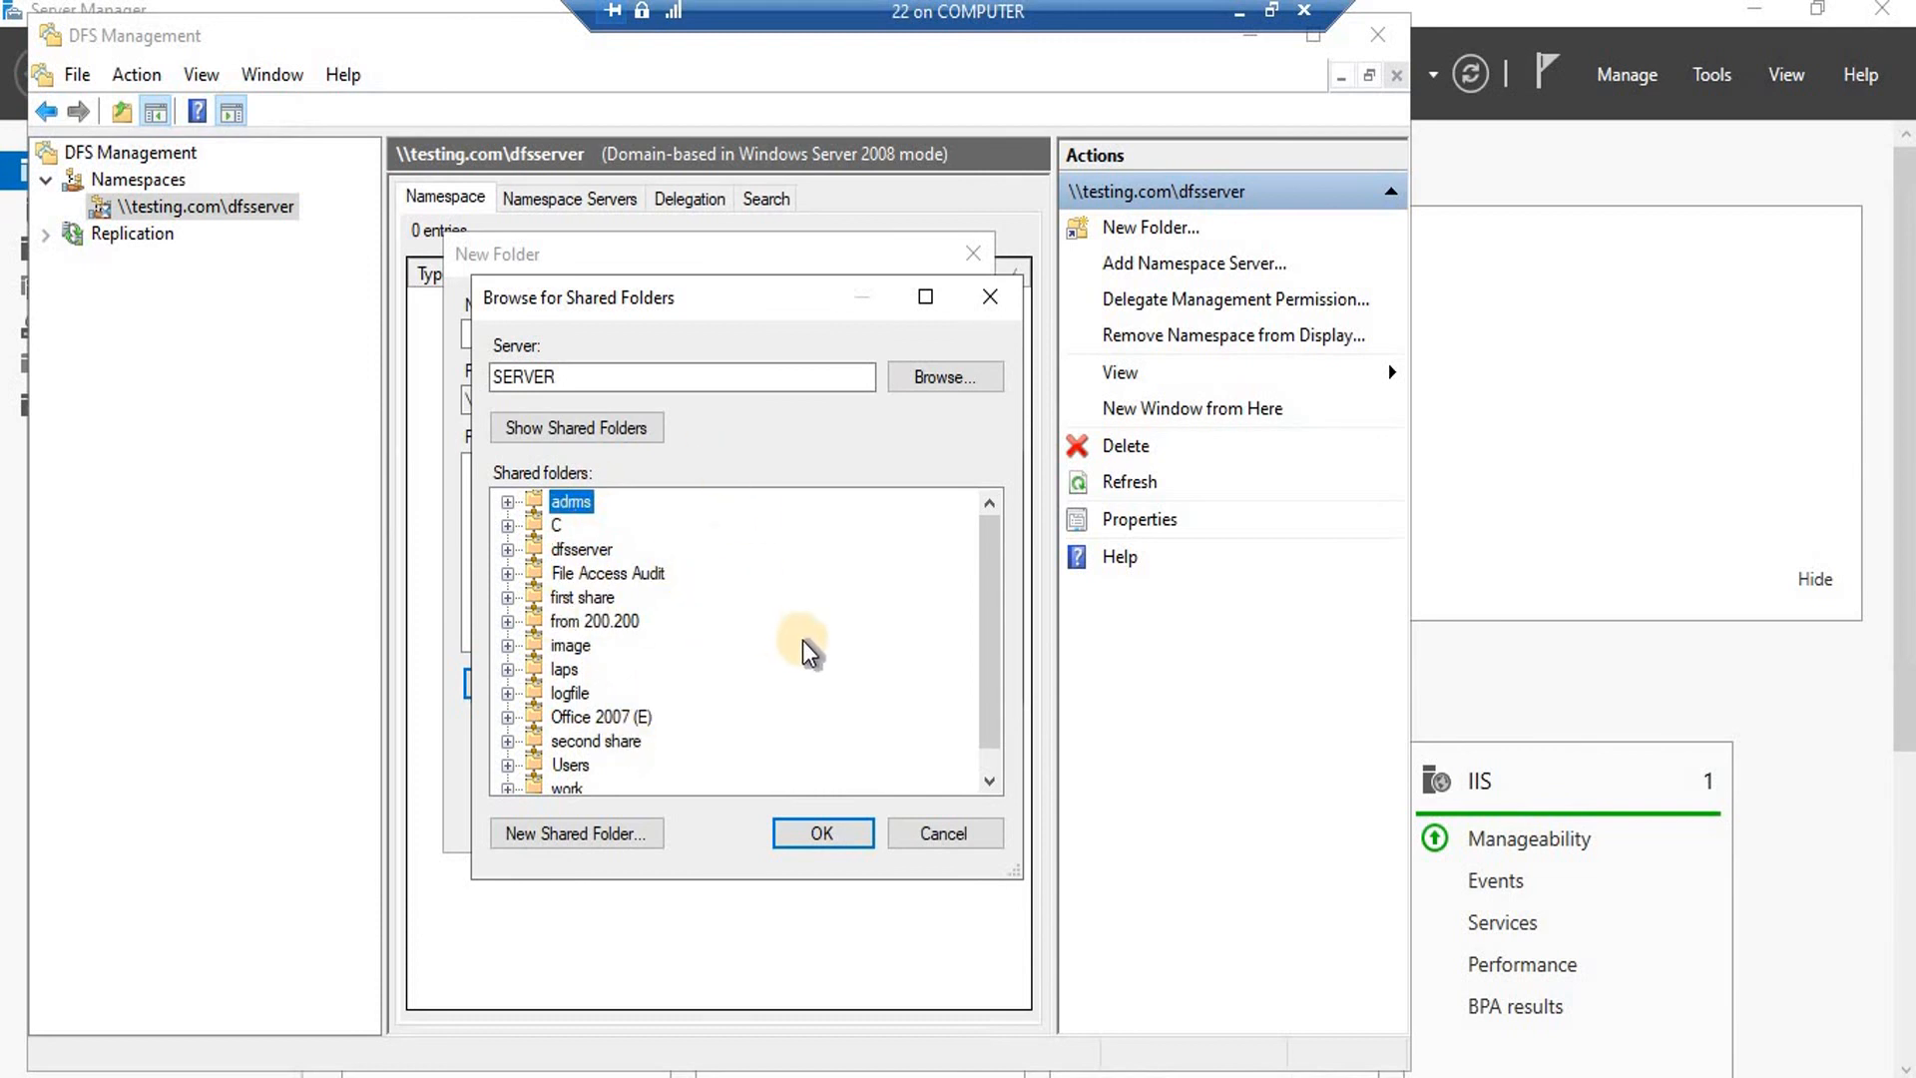
# Choose the image share, adding \\SERVER\image as the folder target.
pyautogui.click(574, 644)
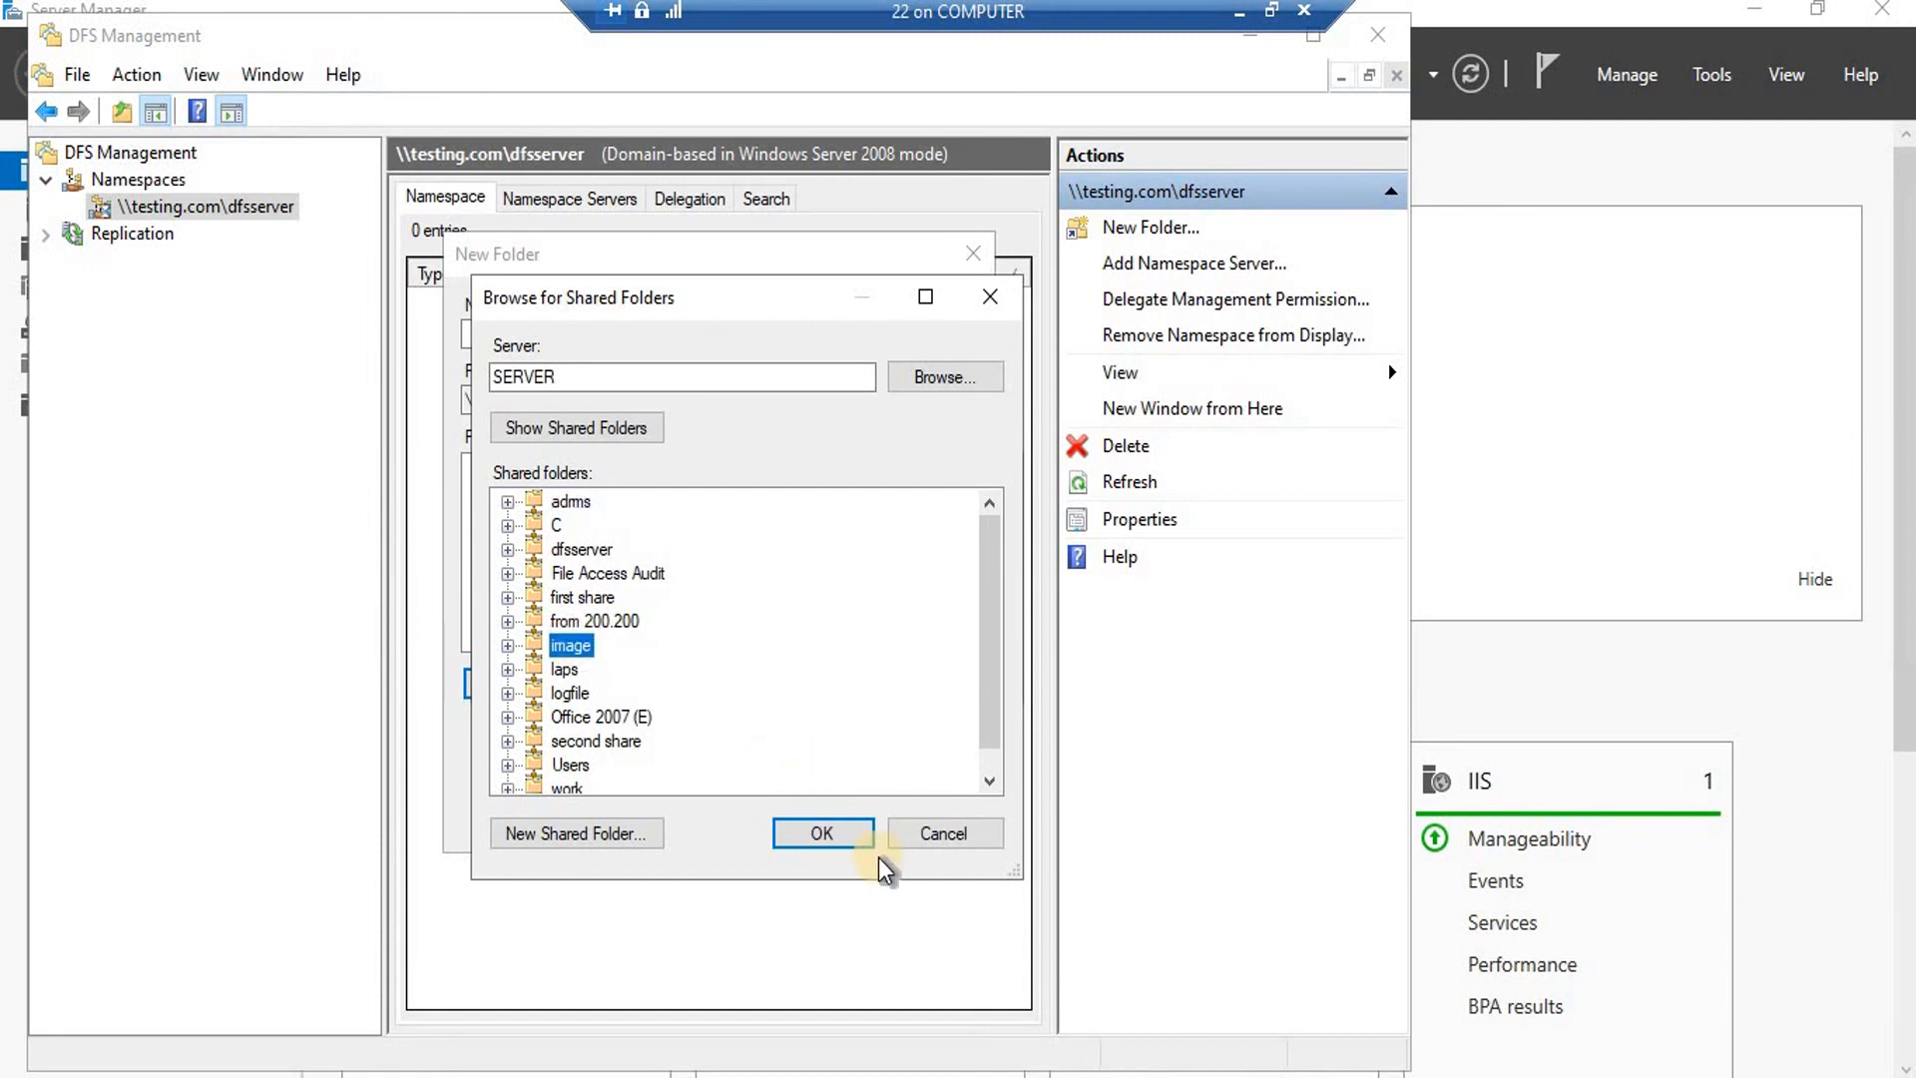
pyautogui.click(846, 835)
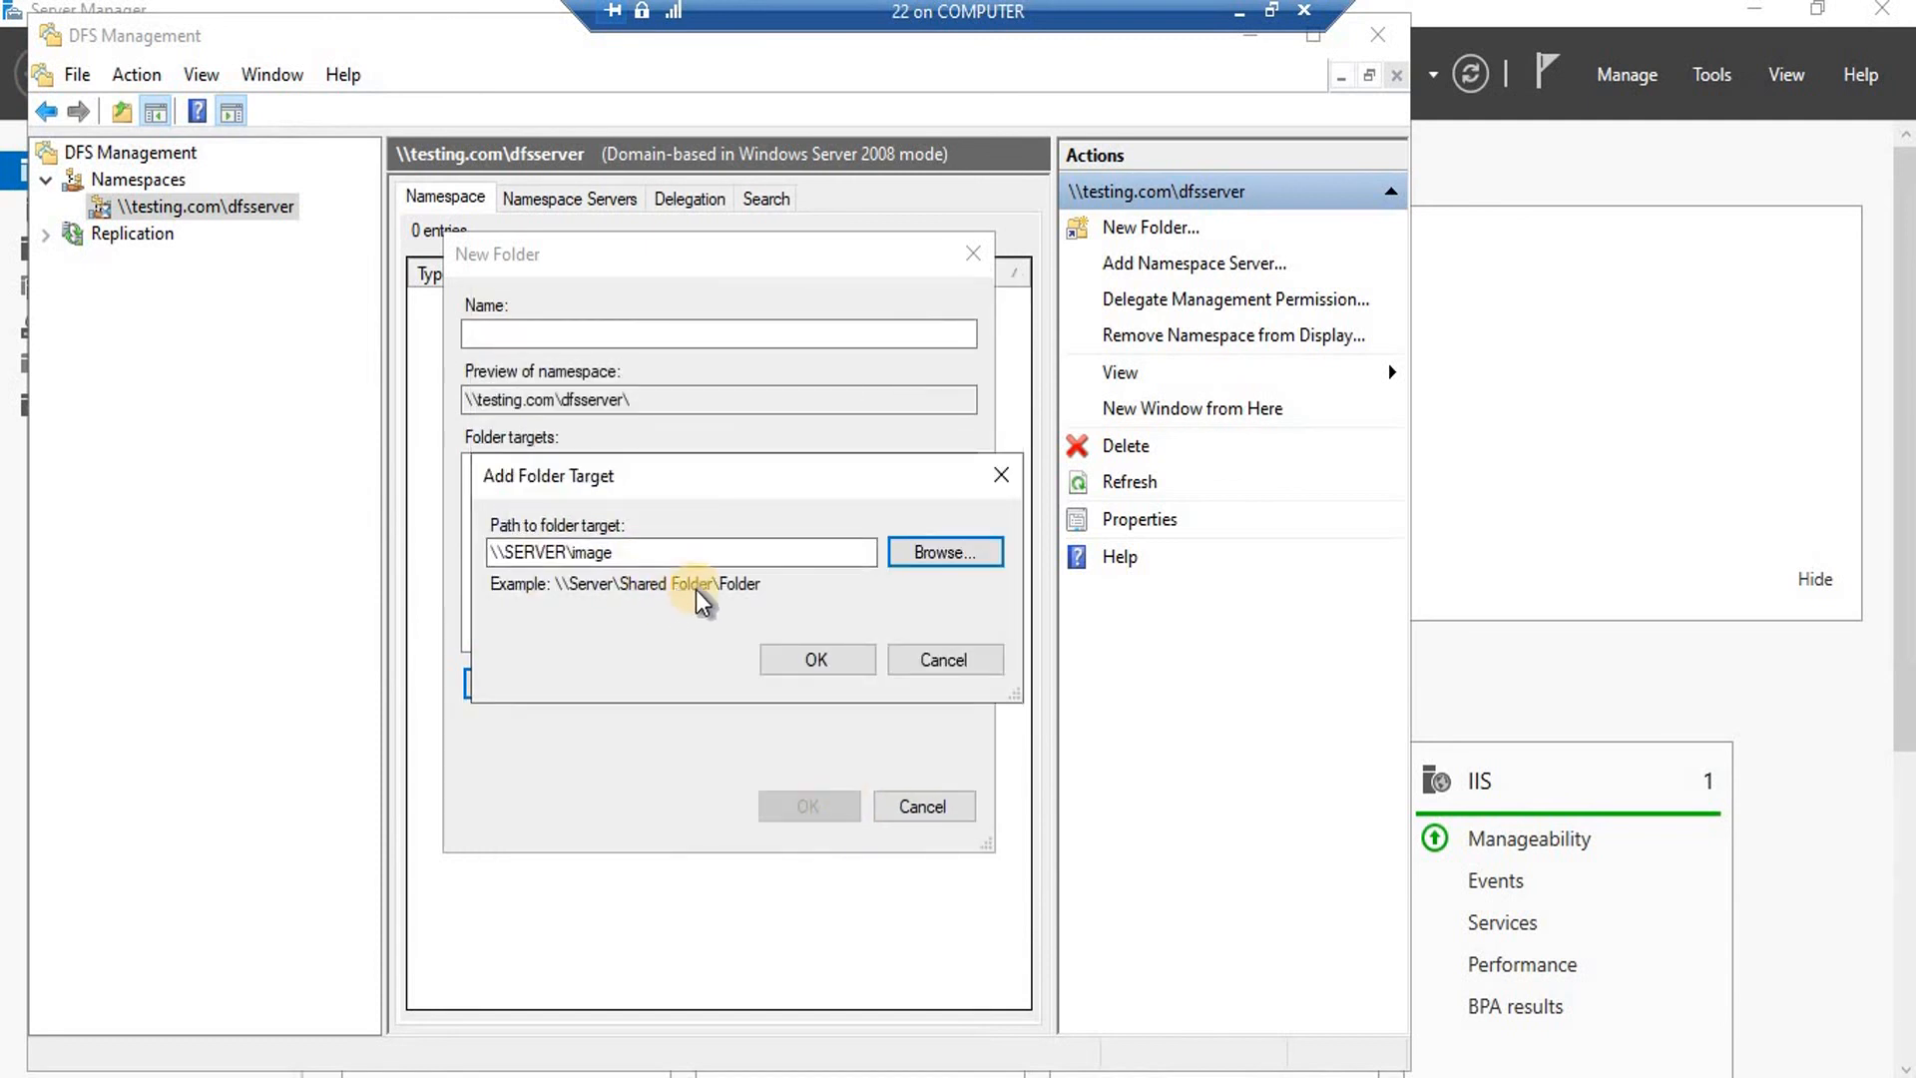
pyautogui.click(499, 333)
pyautogui.click(827, 659)
# Name the folder 'first share', create it, and view its targets.
pyautogui.click(534, 335)
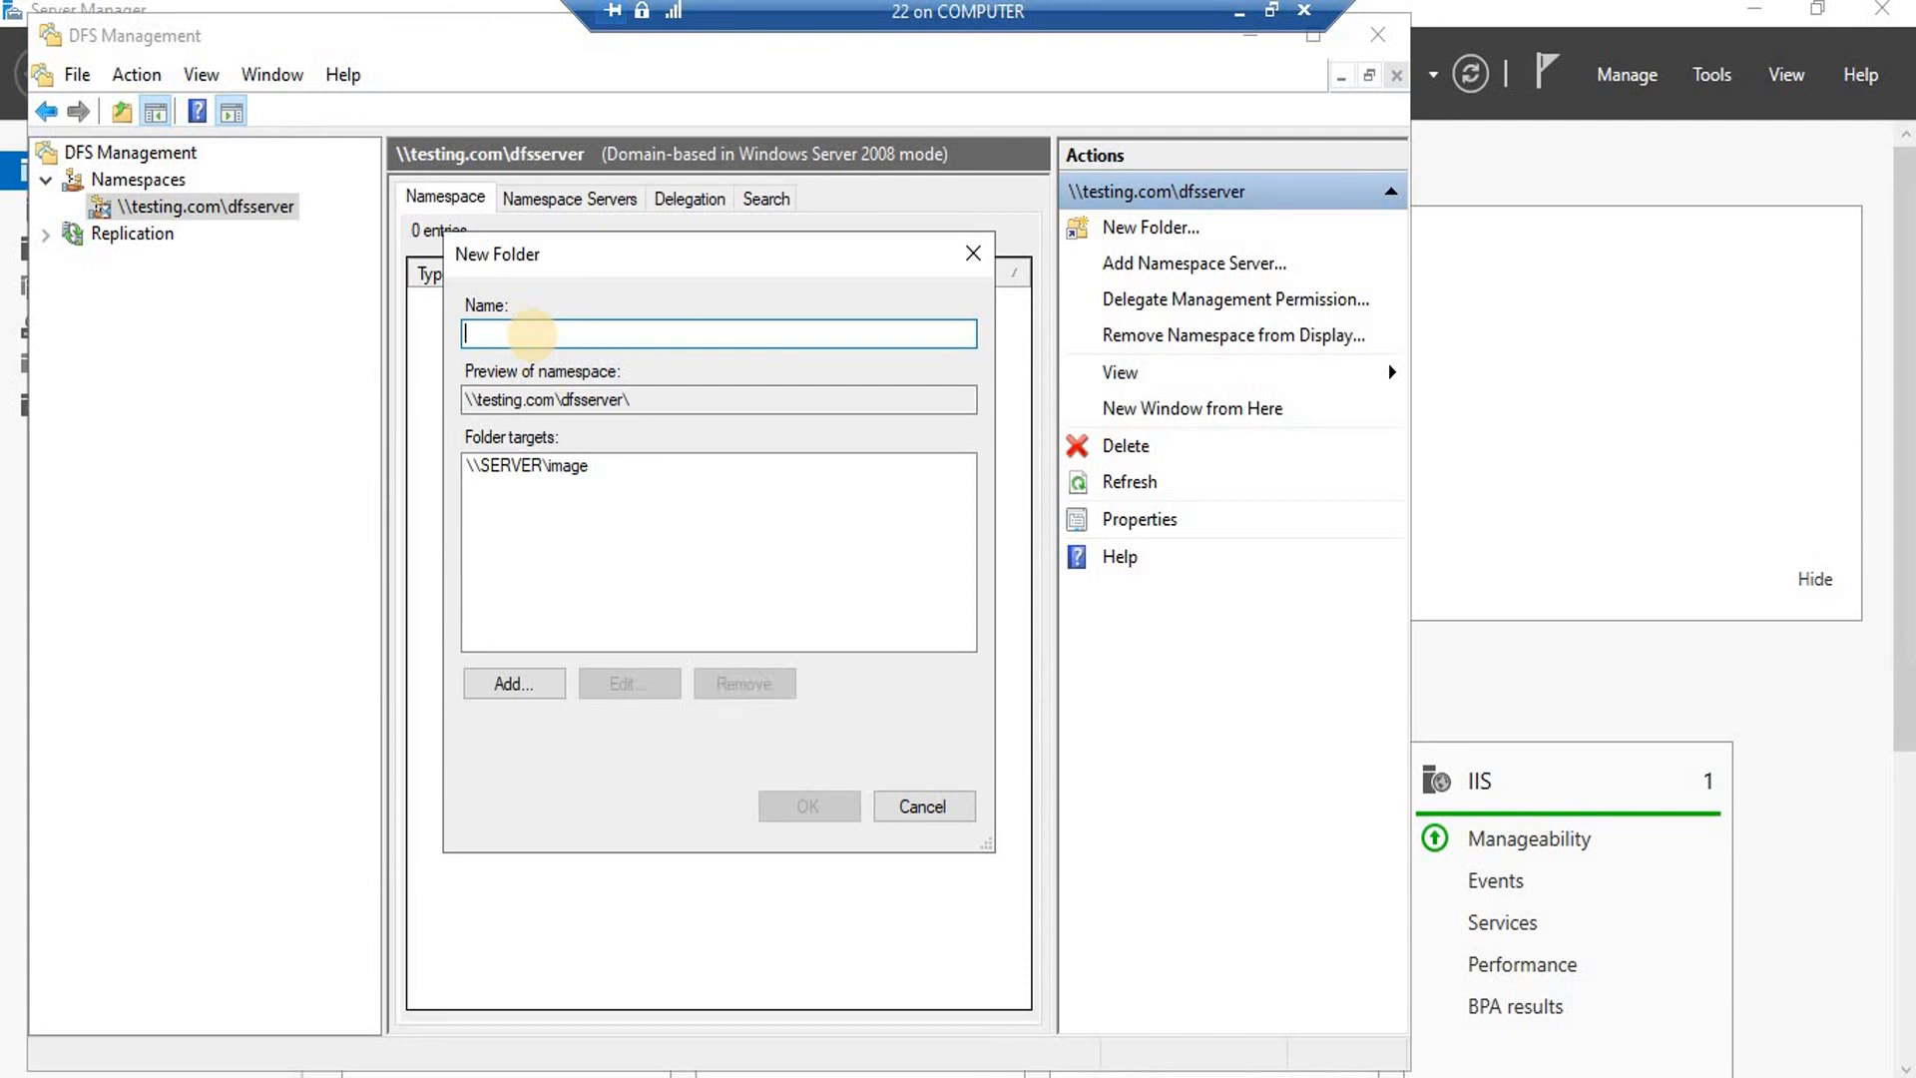
pyautogui.write('first share')
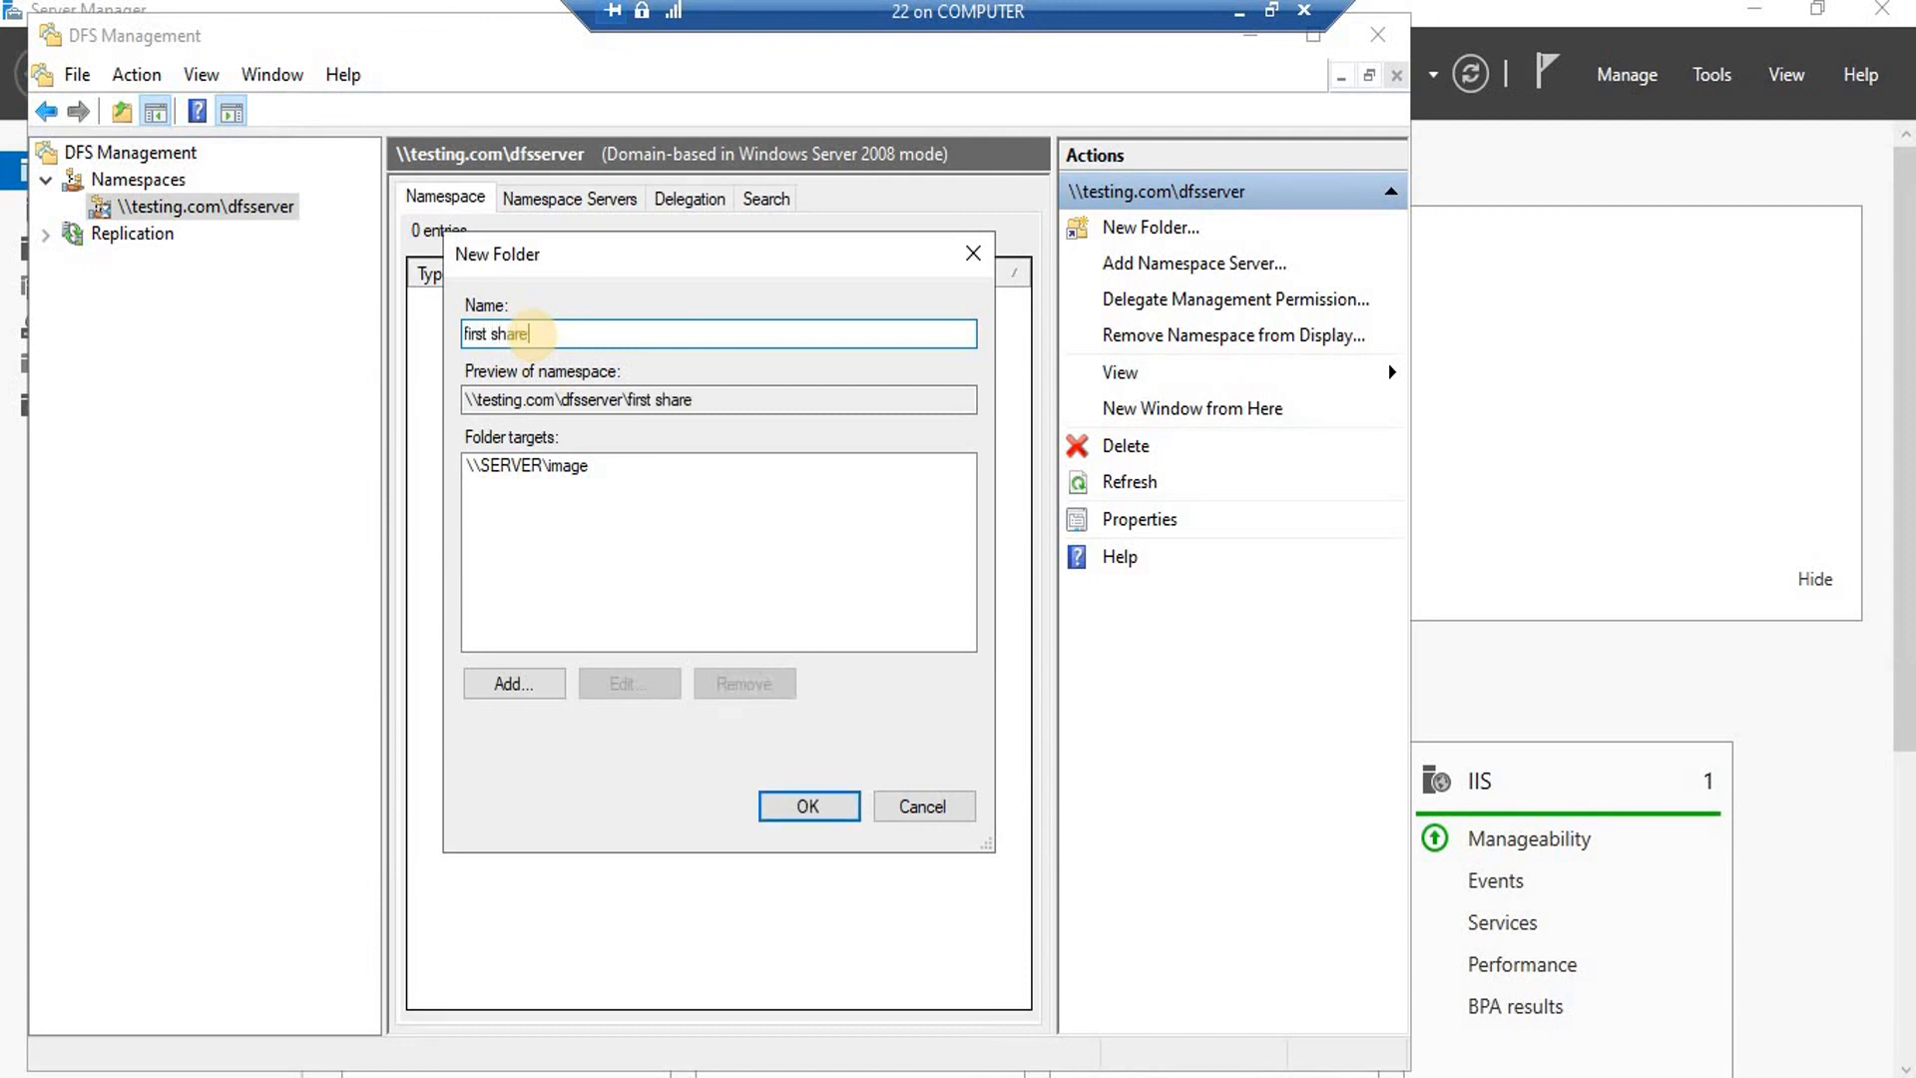
pyautogui.click(851, 798)
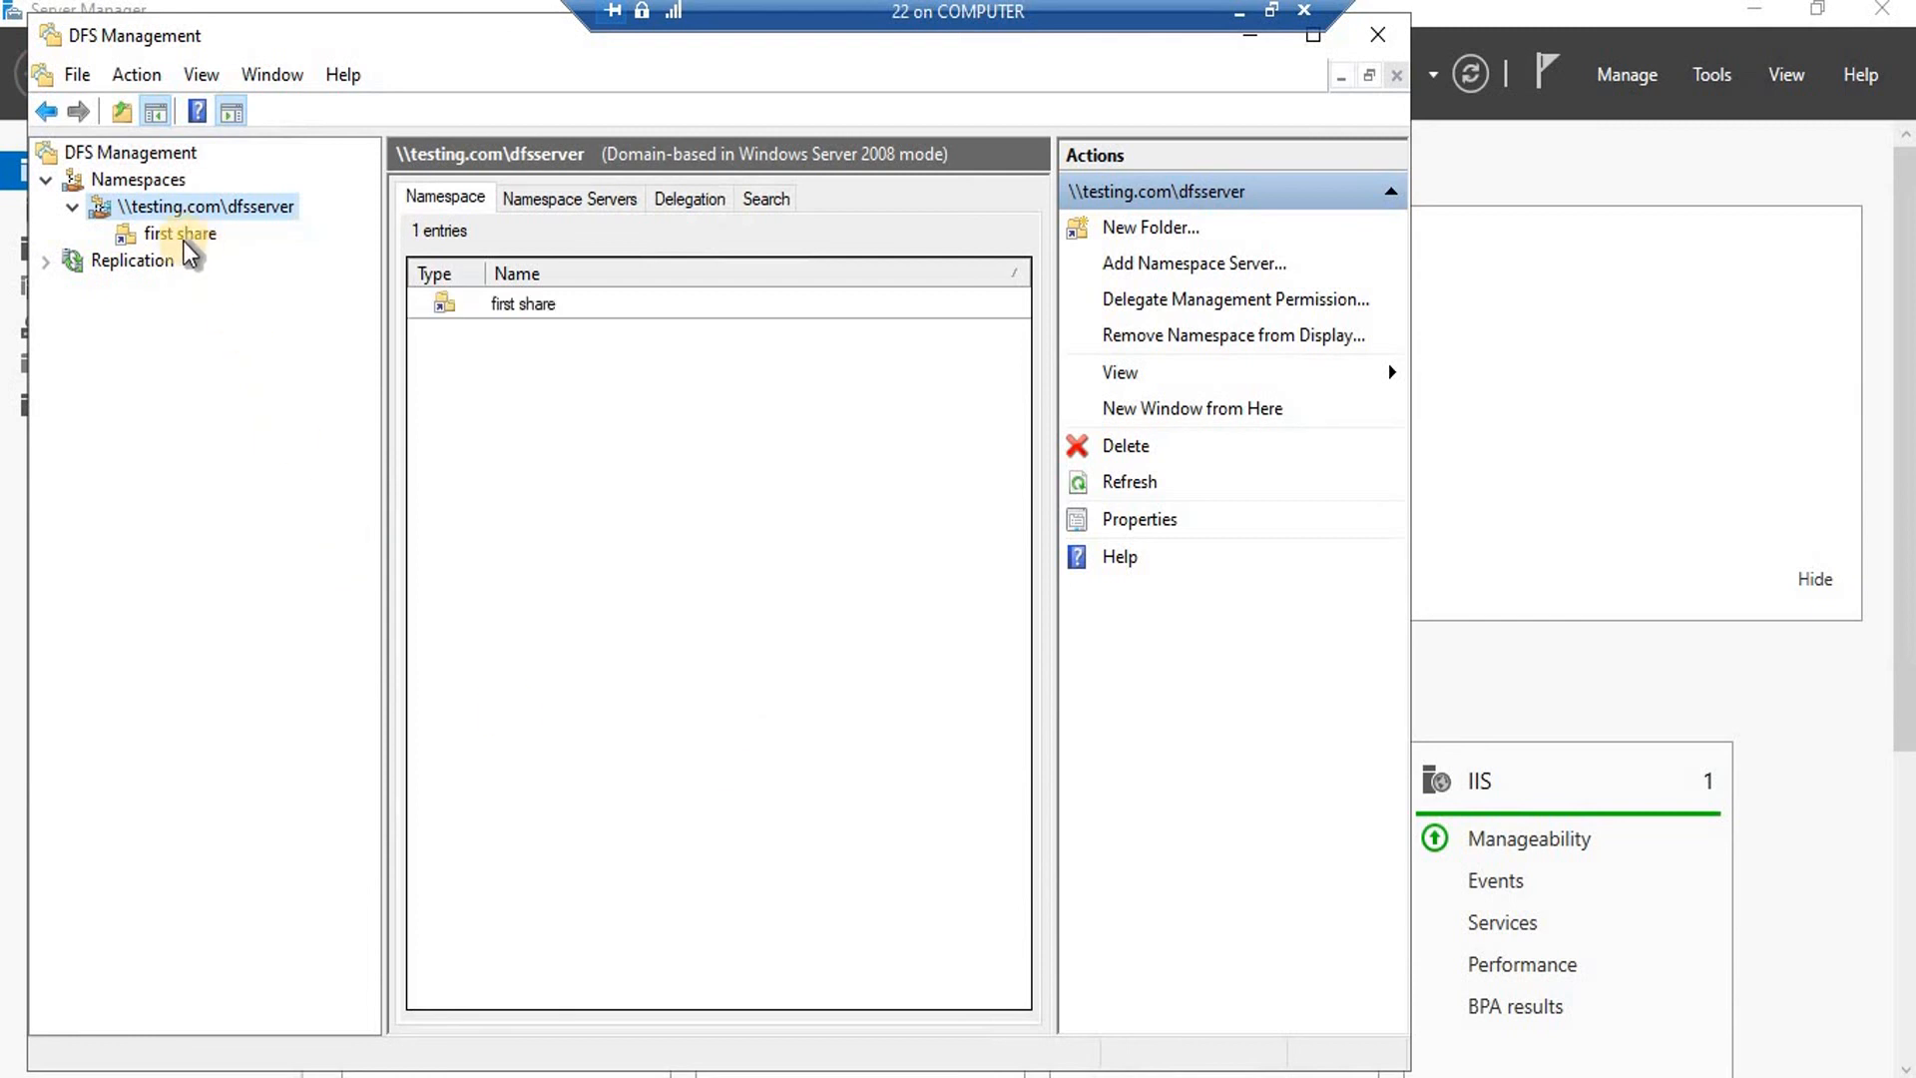
pyautogui.click(178, 238)
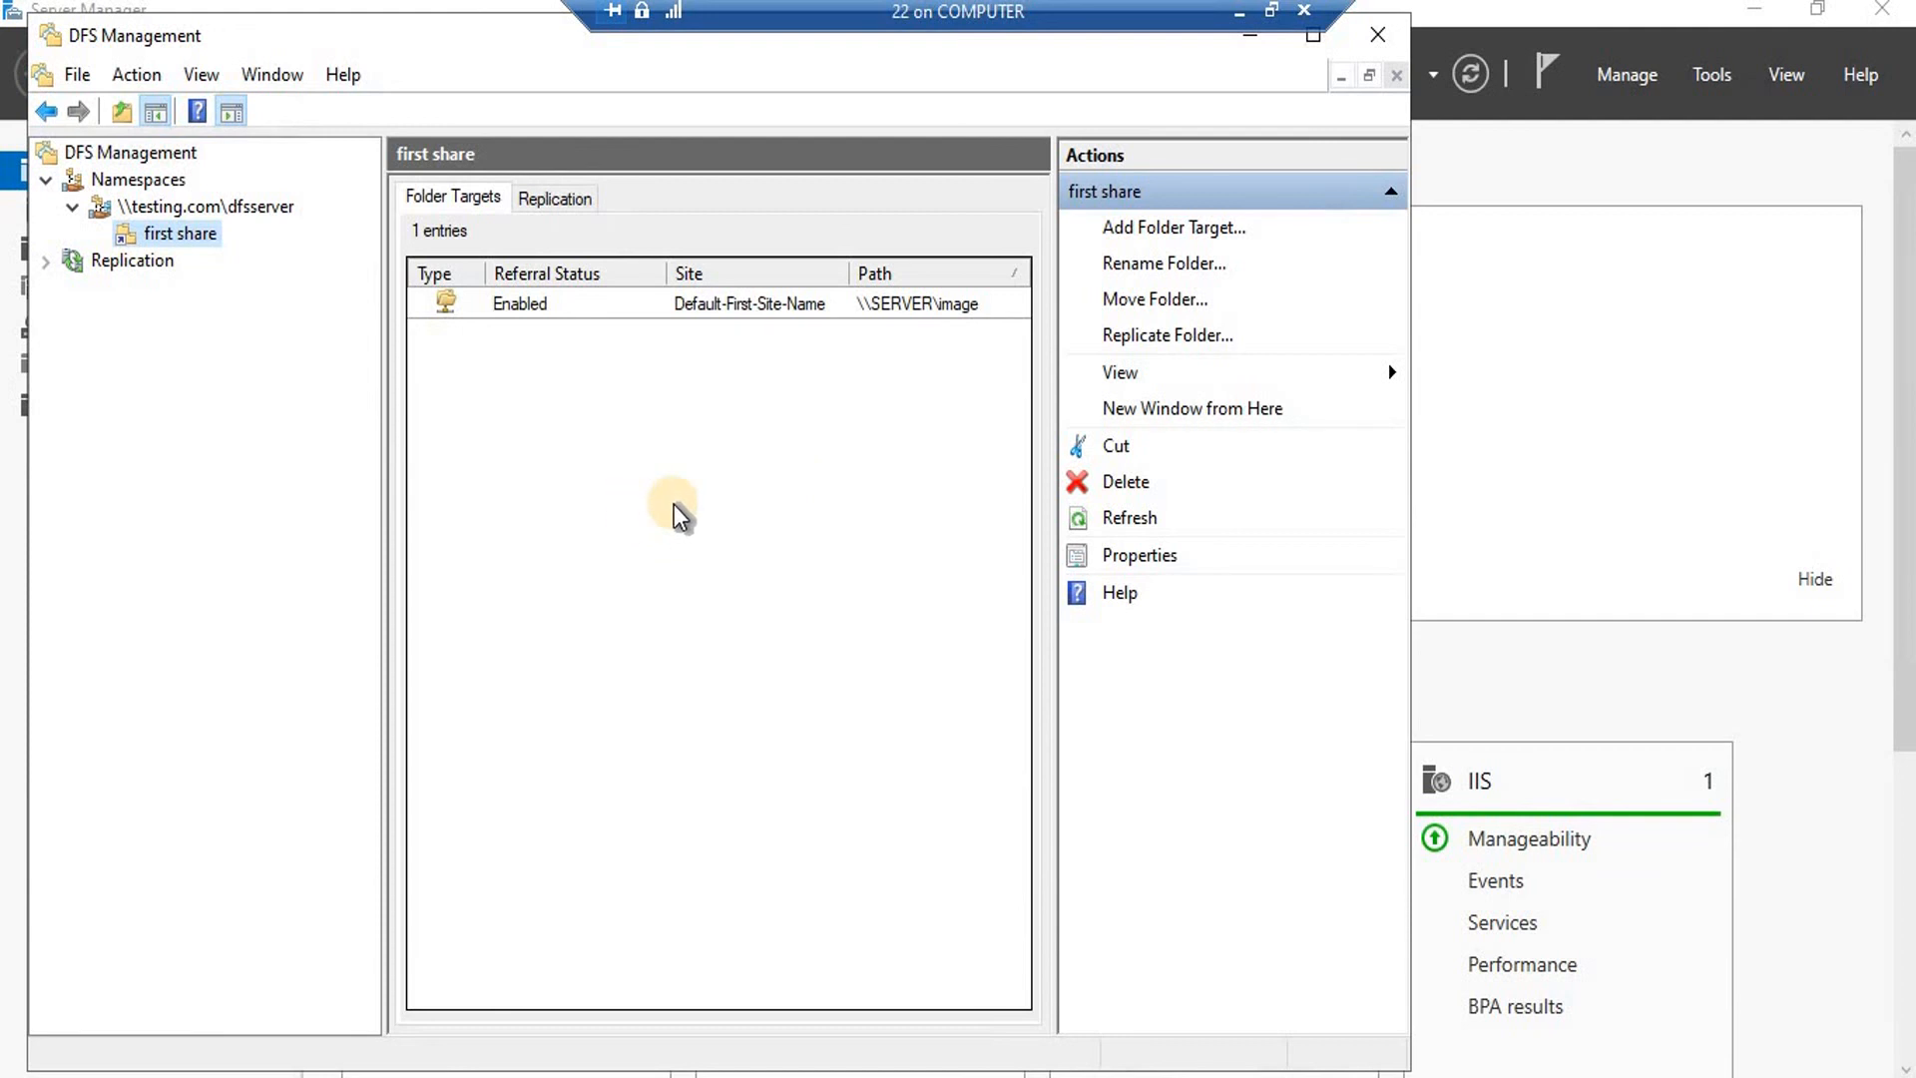
pyautogui.press('super+r')
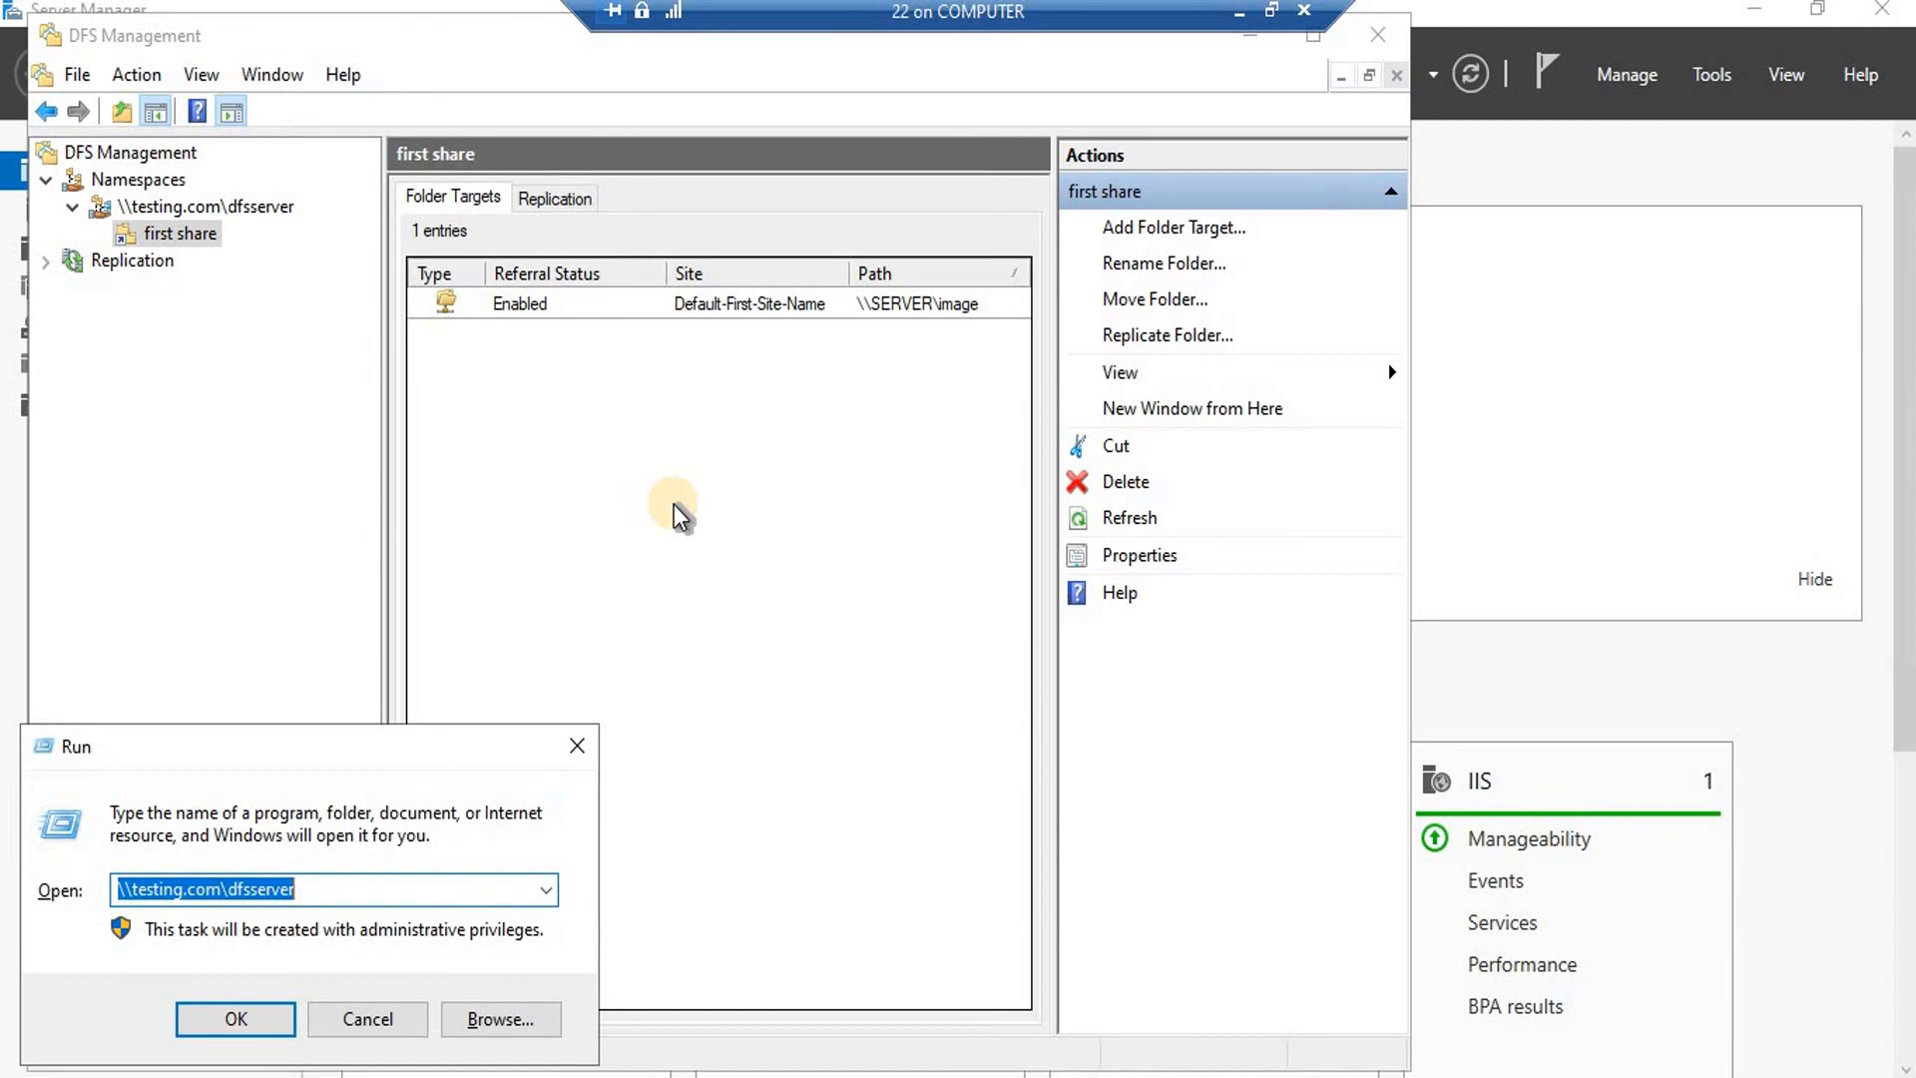
pyautogui.press('Return')
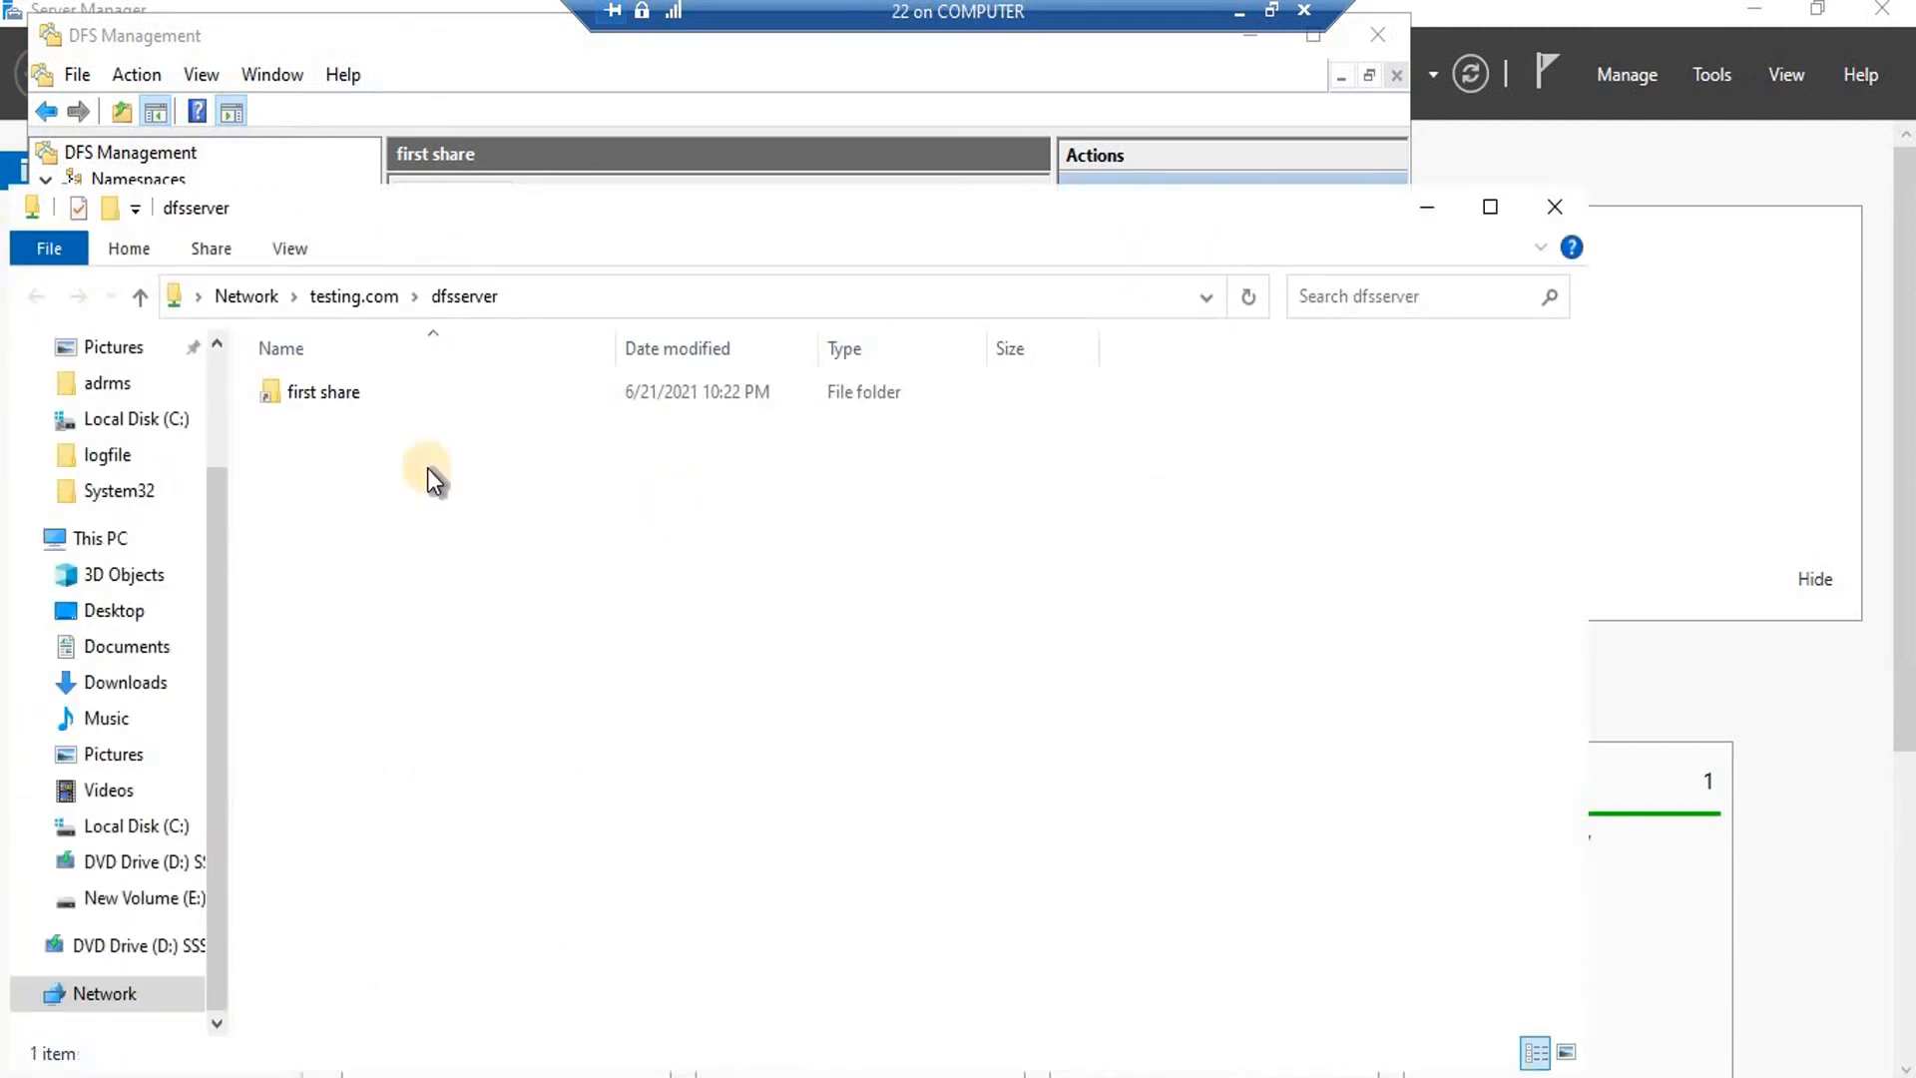
pyautogui.doubleClick(340, 406)
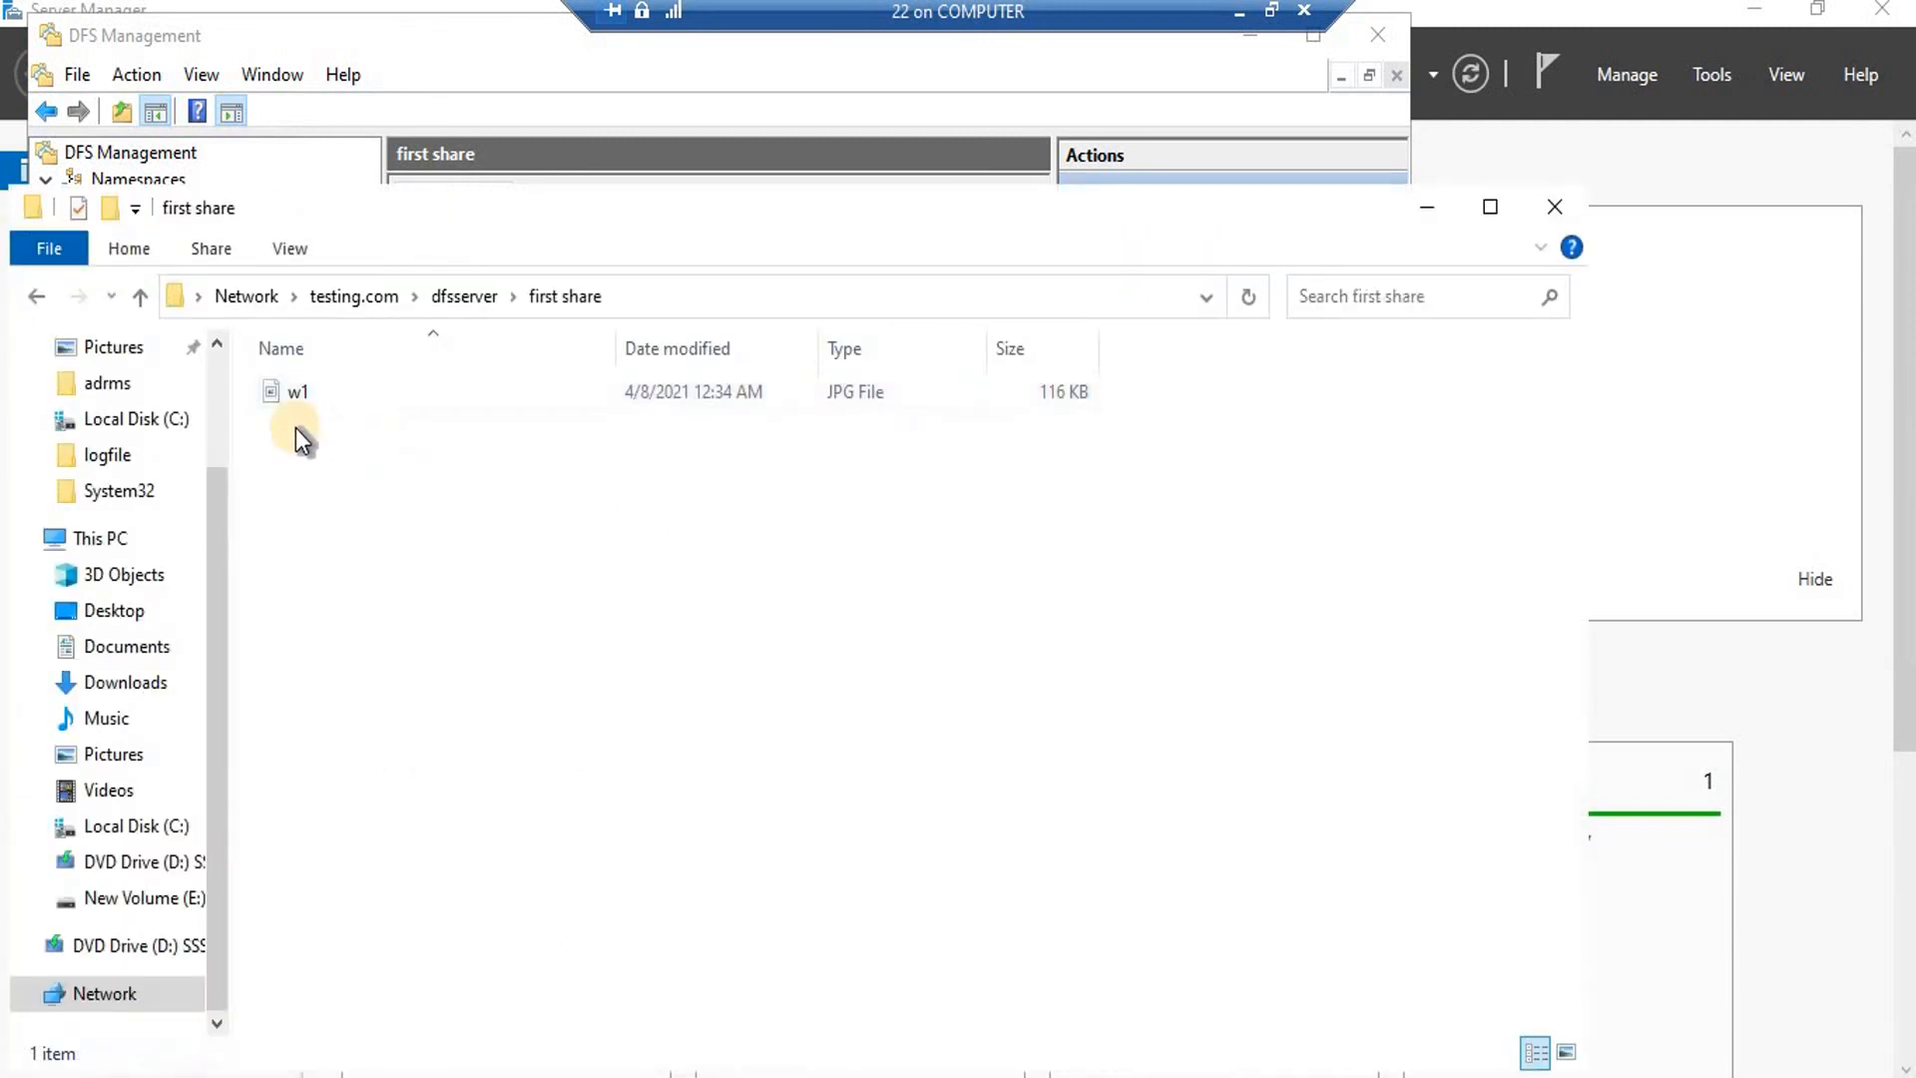
pyautogui.click(140, 296)
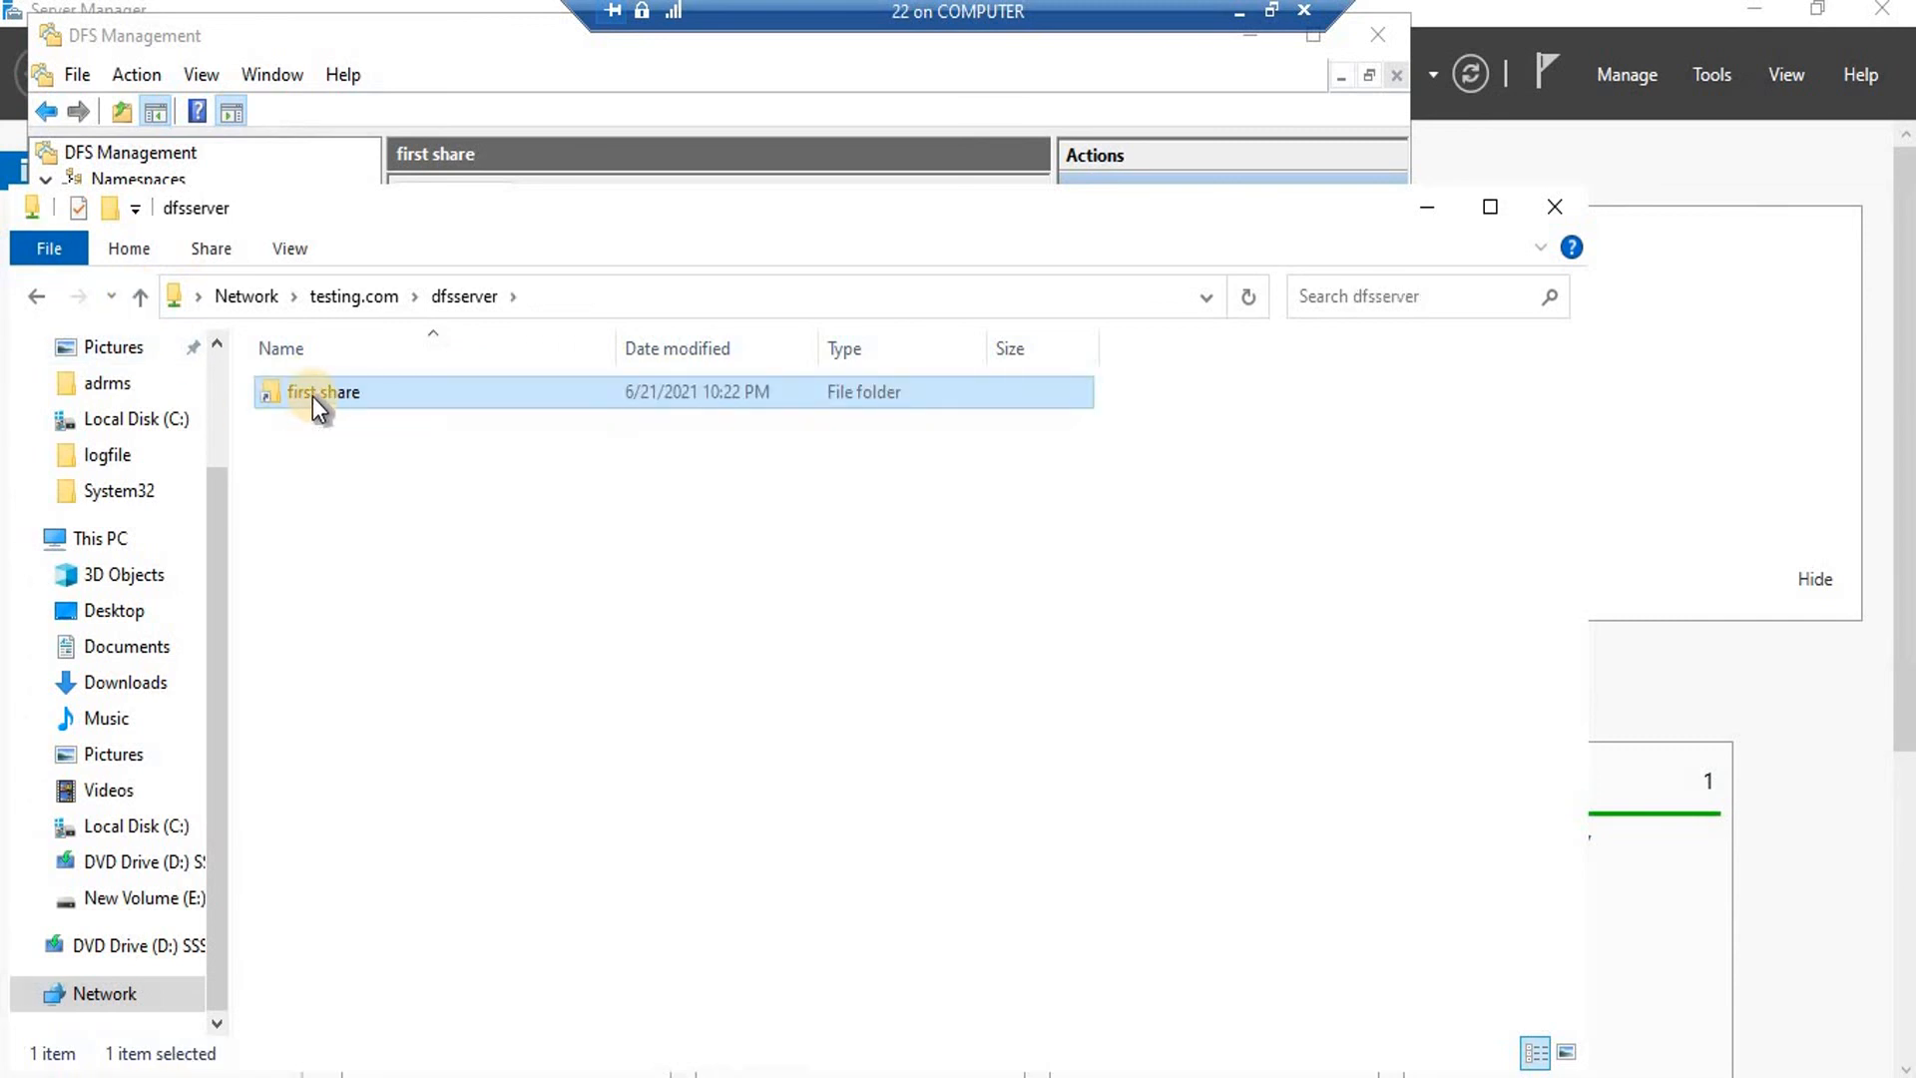
pyautogui.doubleClick(313, 398)
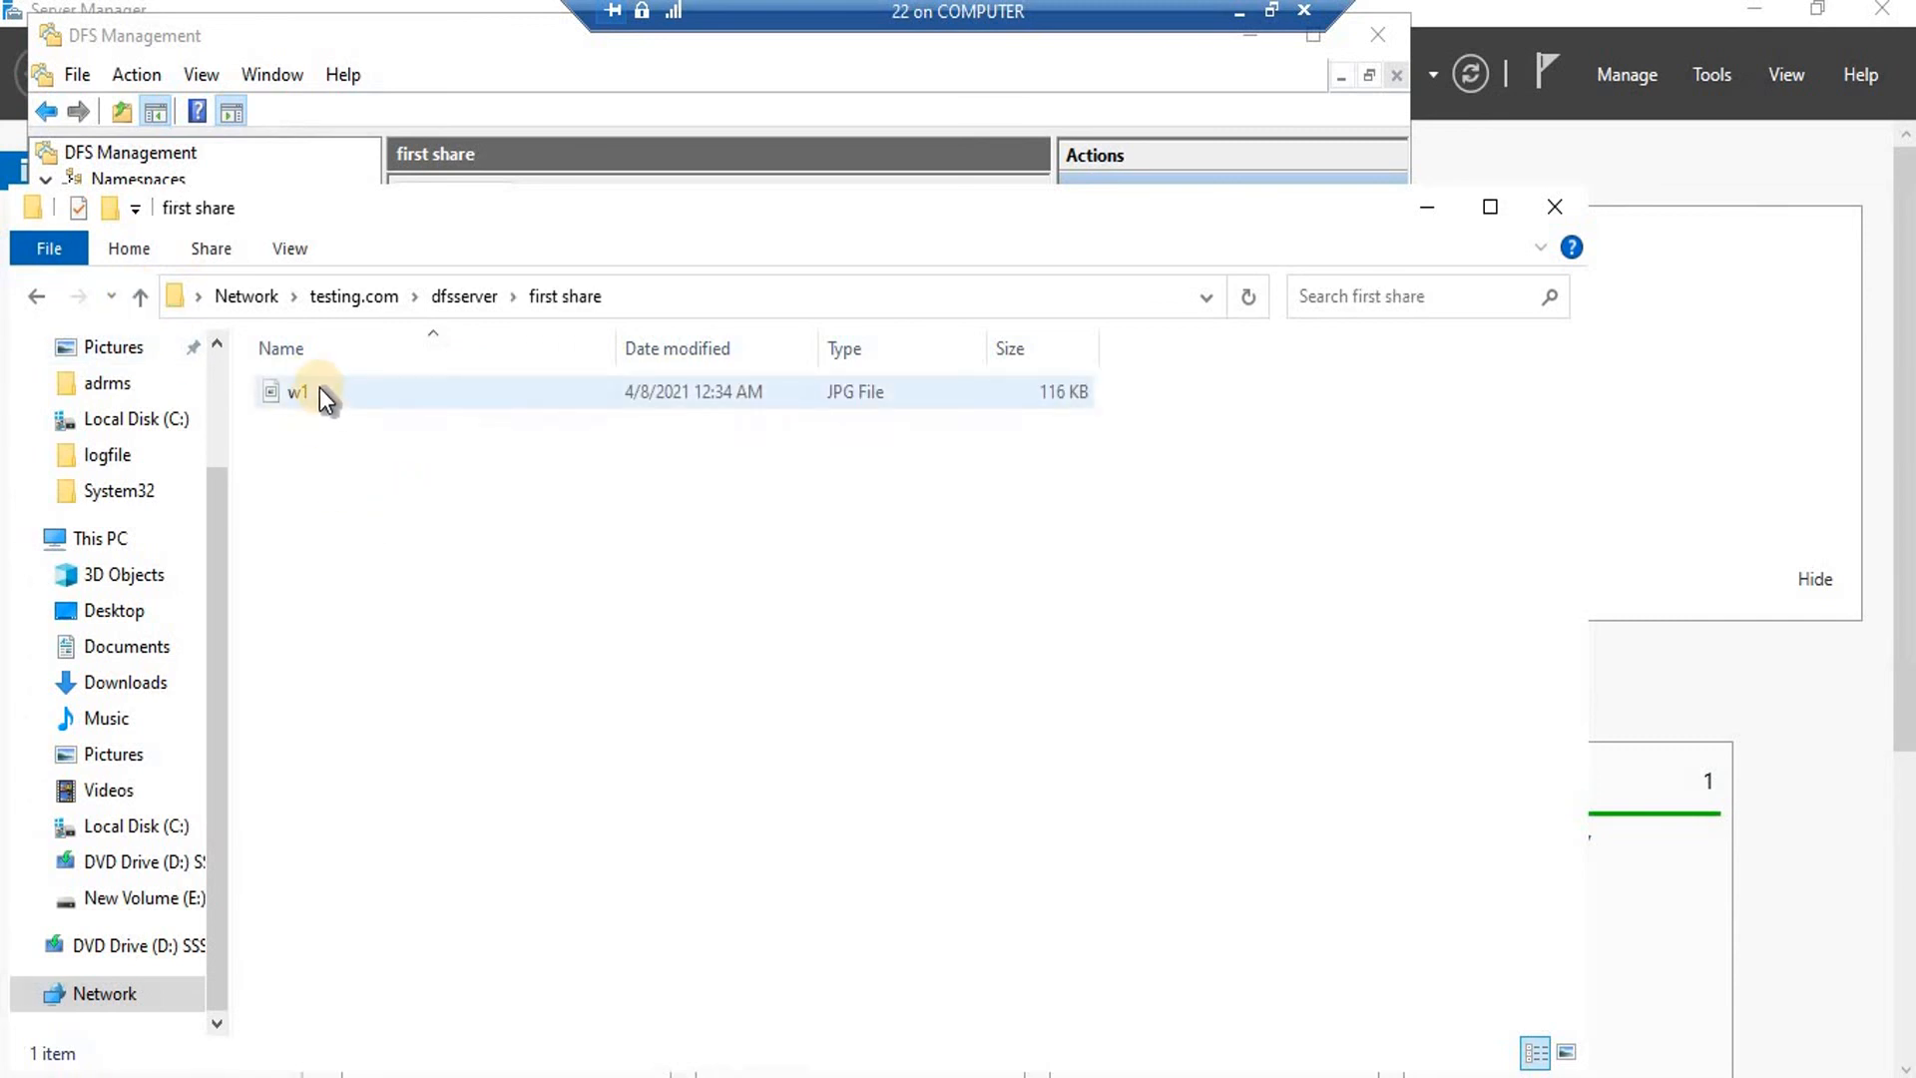
pyautogui.click(1555, 208)
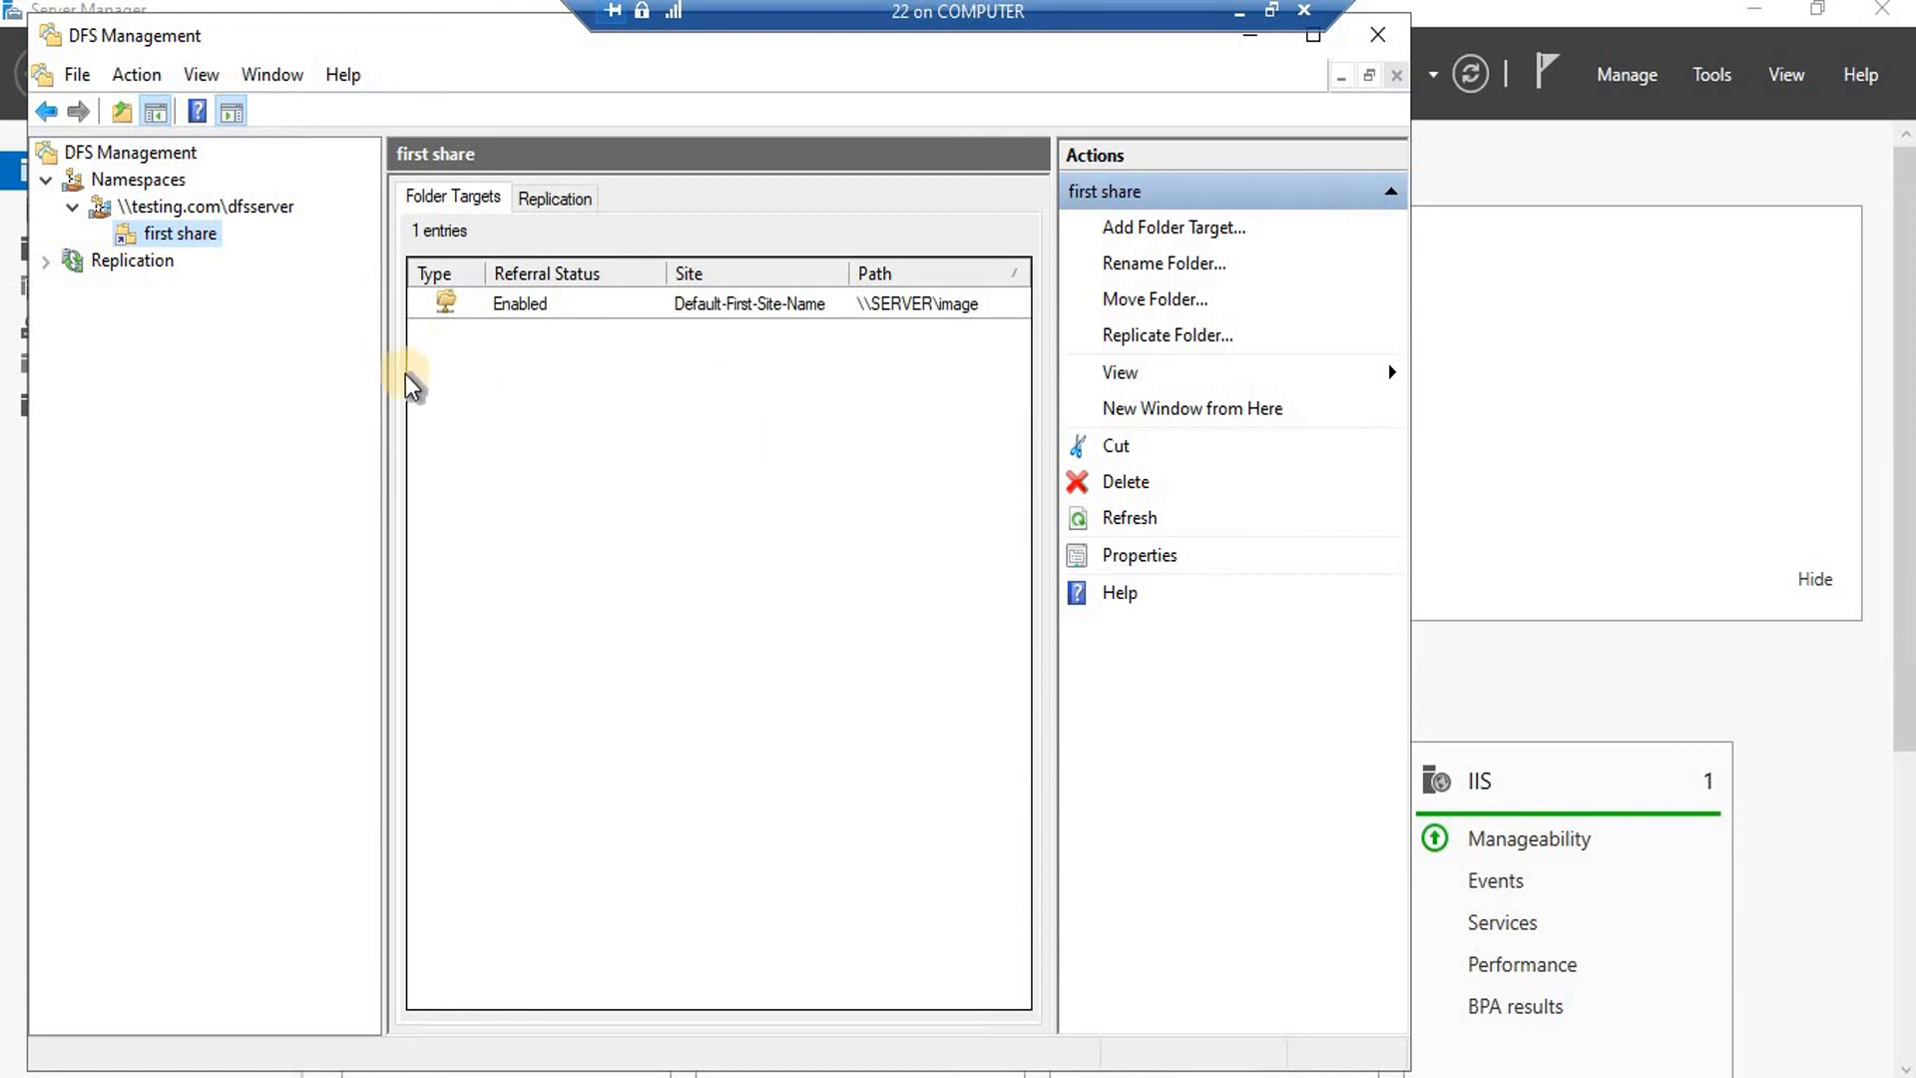
# Begin a new namespace folder and search the domain's computers for a target.
pyautogui.rightClick(235, 212)
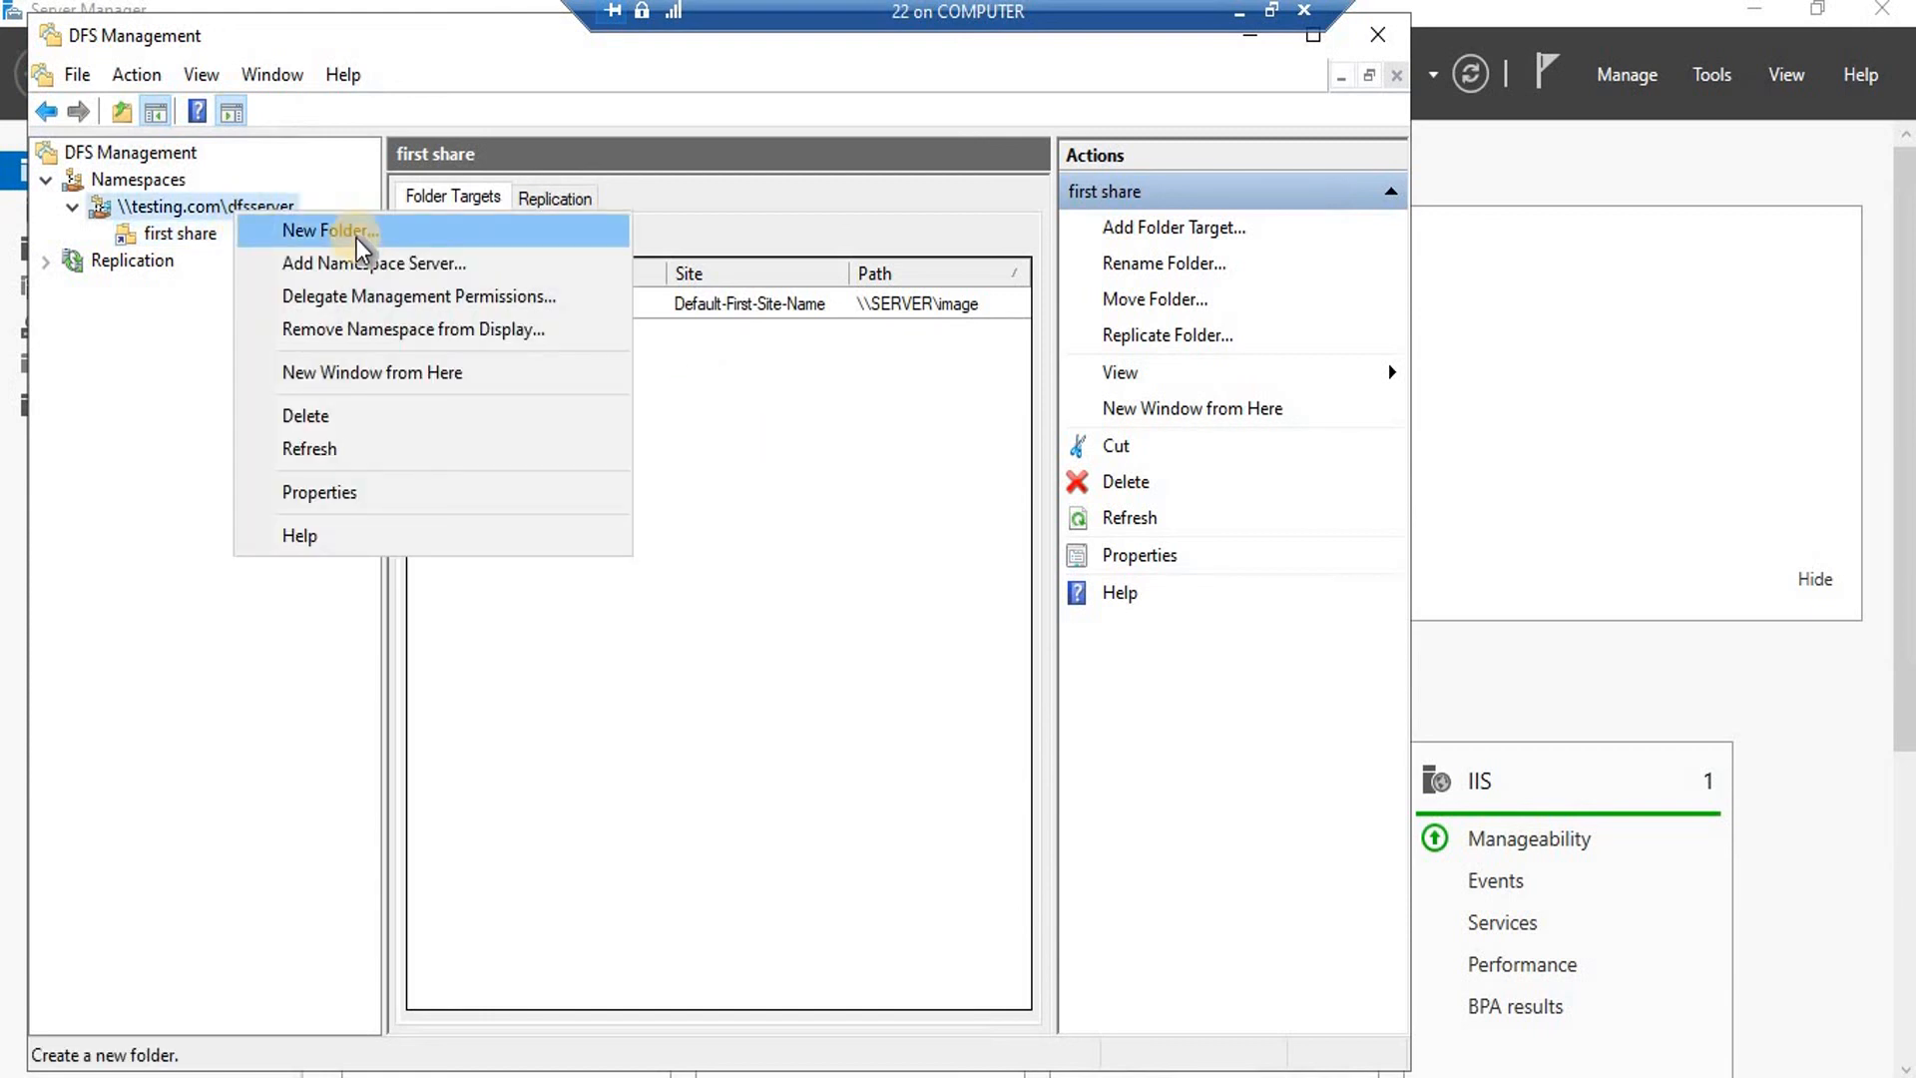
pyautogui.click(357, 238)
pyautogui.click(508, 690)
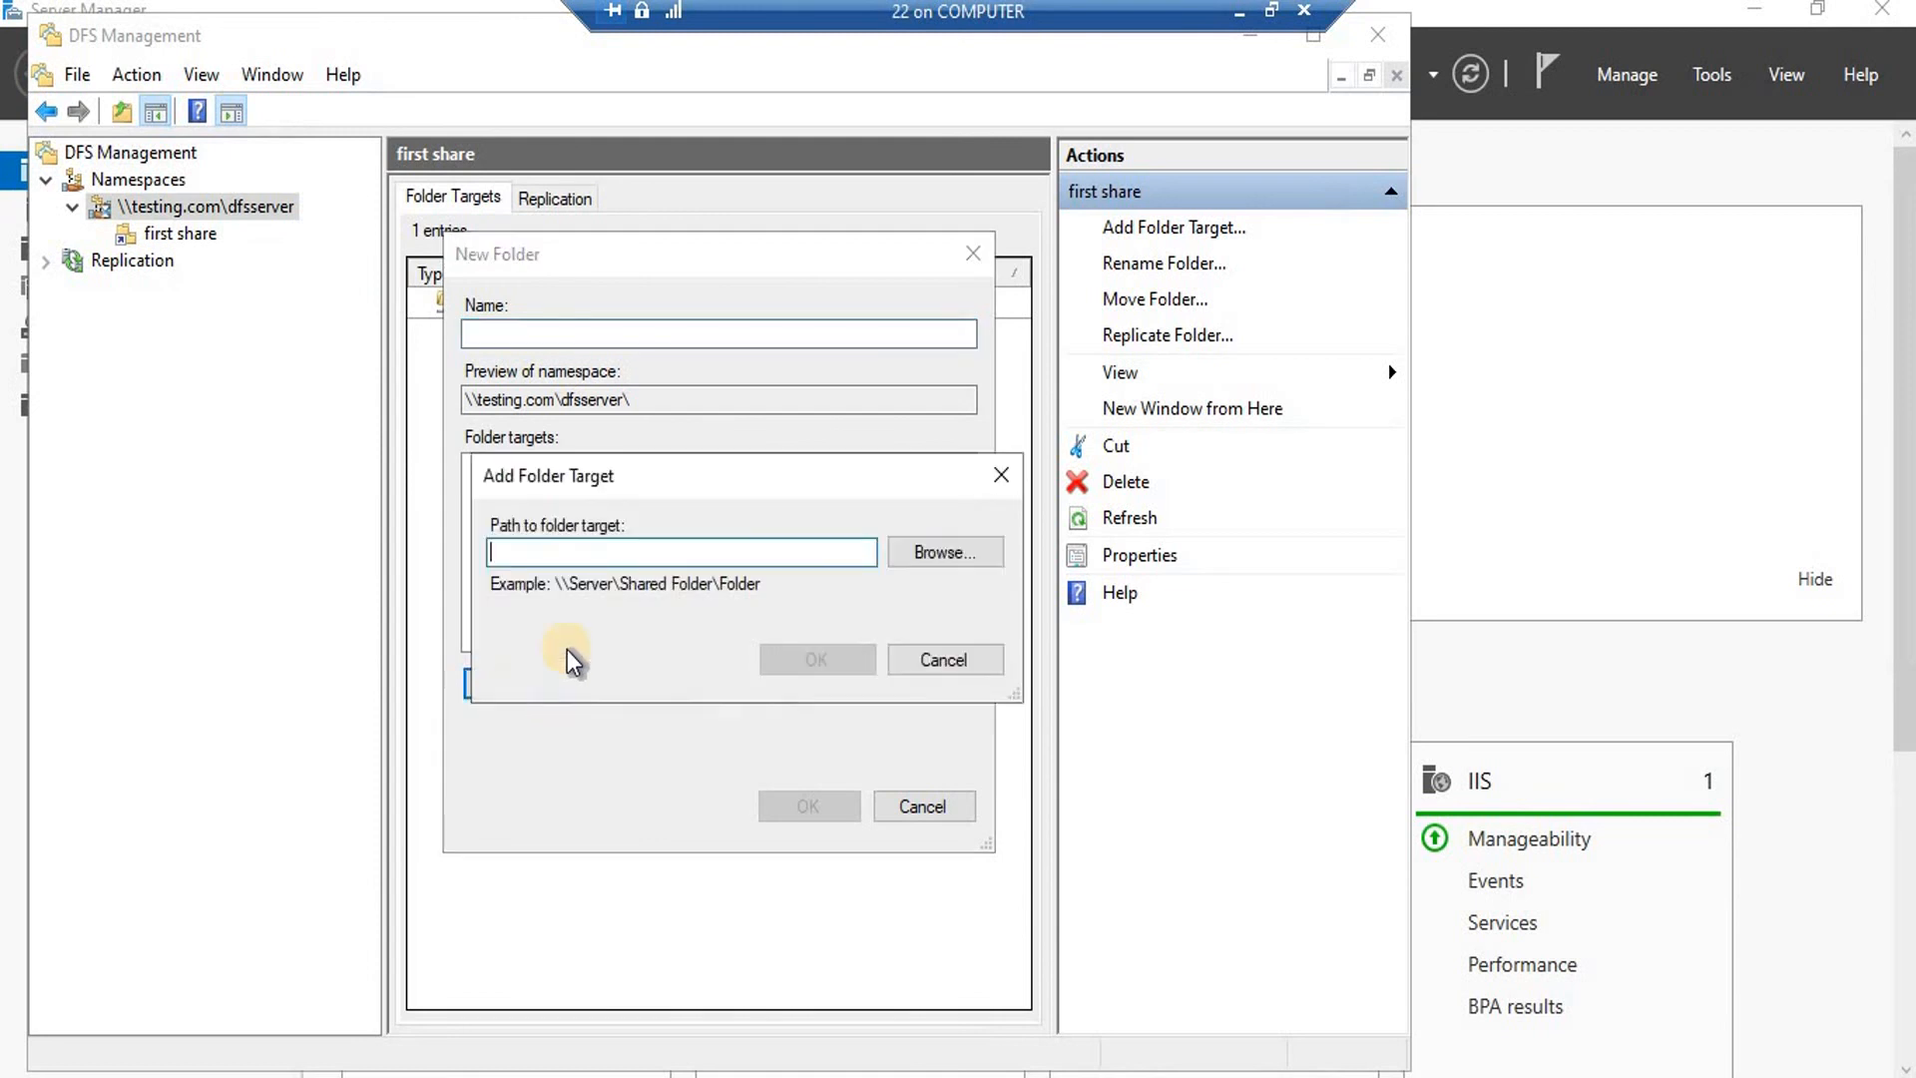
pyautogui.click(974, 550)
pyautogui.click(938, 373)
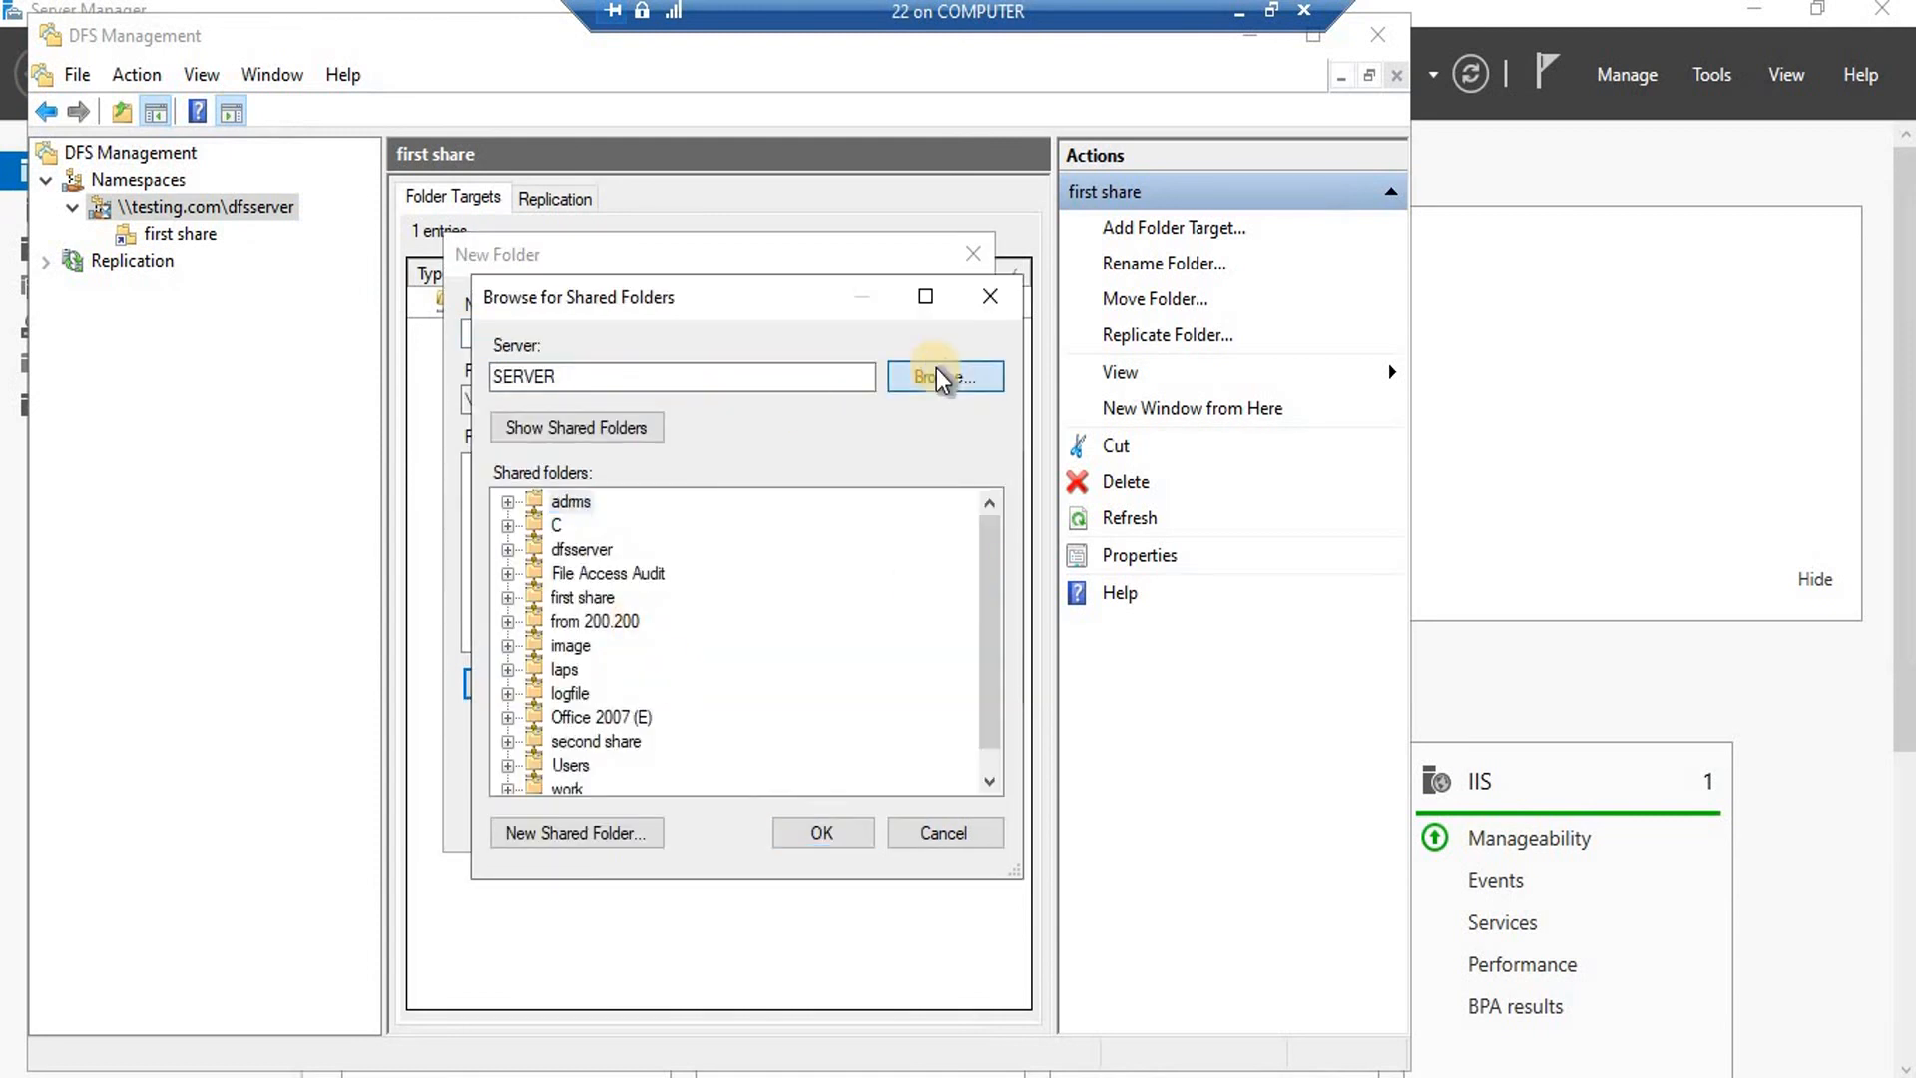
pyautogui.click(540, 671)
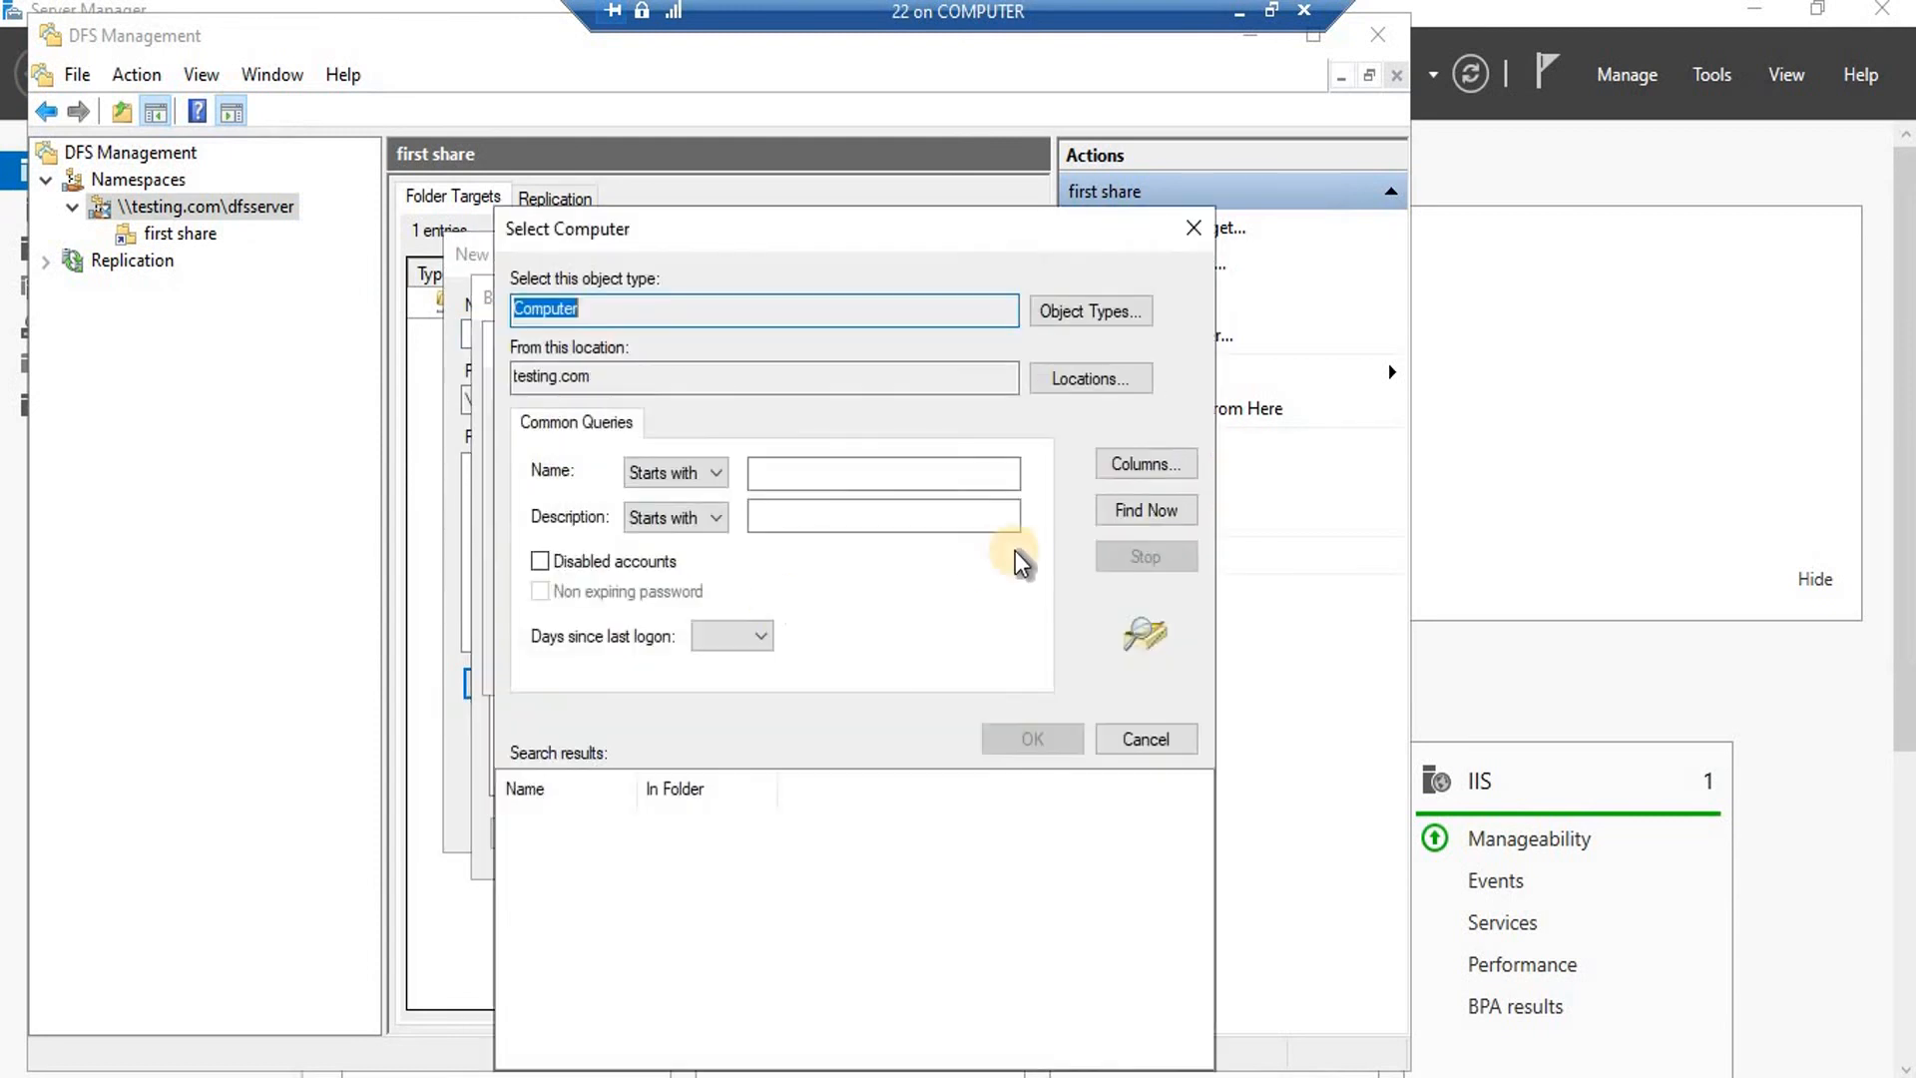
pyautogui.click(1168, 507)
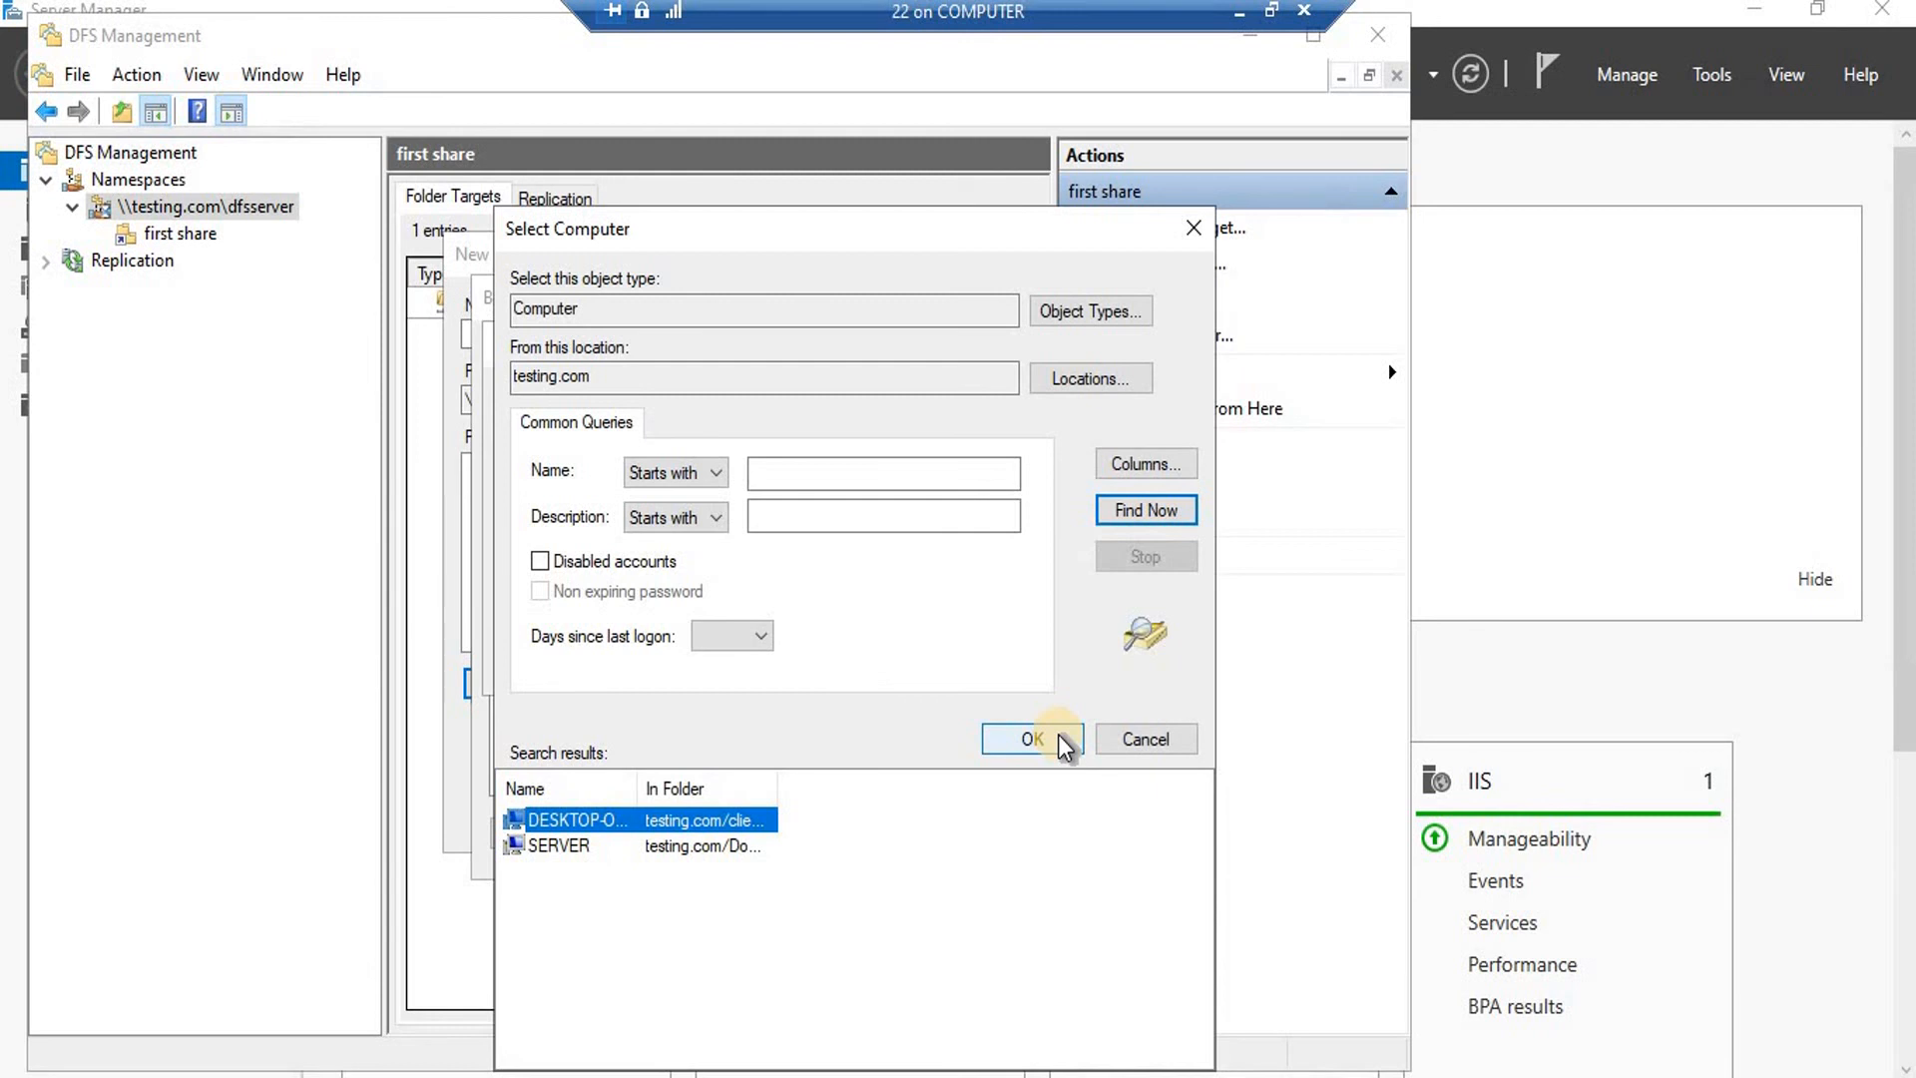
# Cancel the new folder creation and show the dfsserver namespace contents.
pyautogui.click(1115, 735)
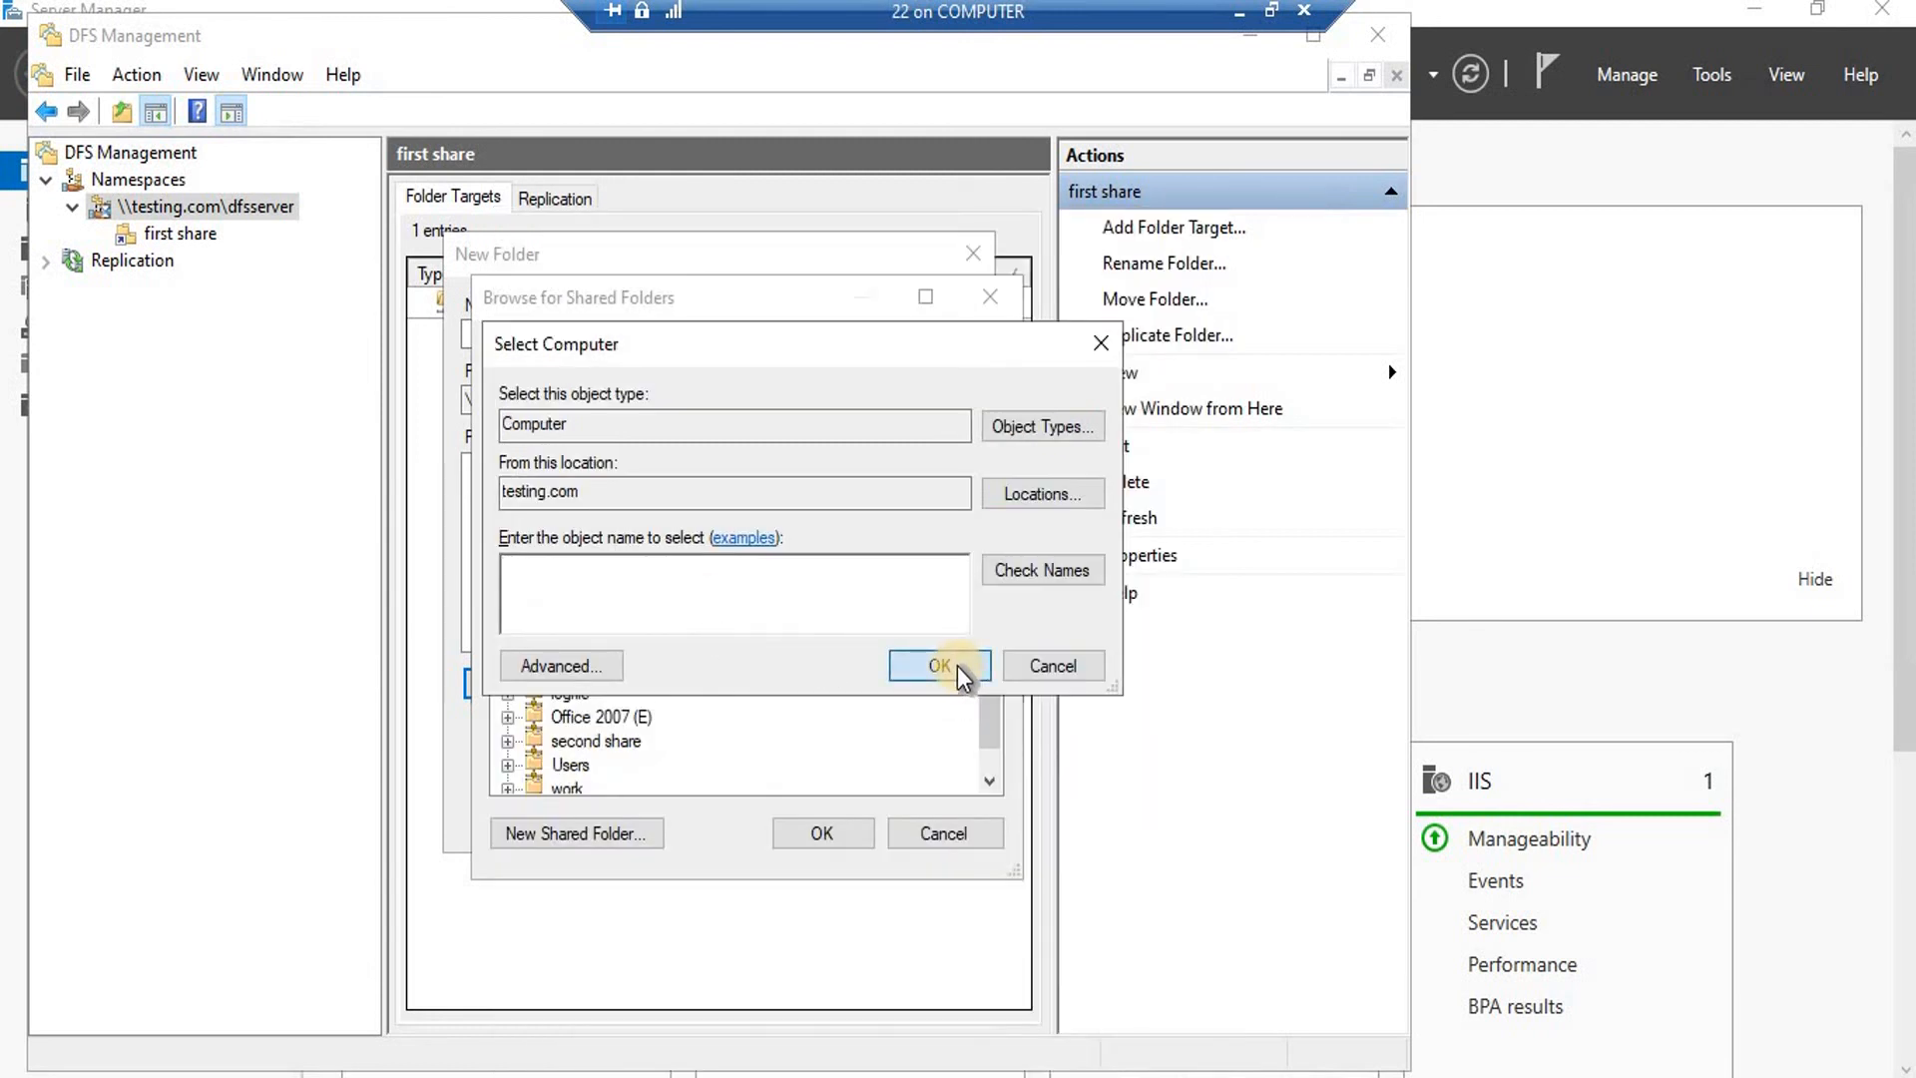
pyautogui.click(1095, 667)
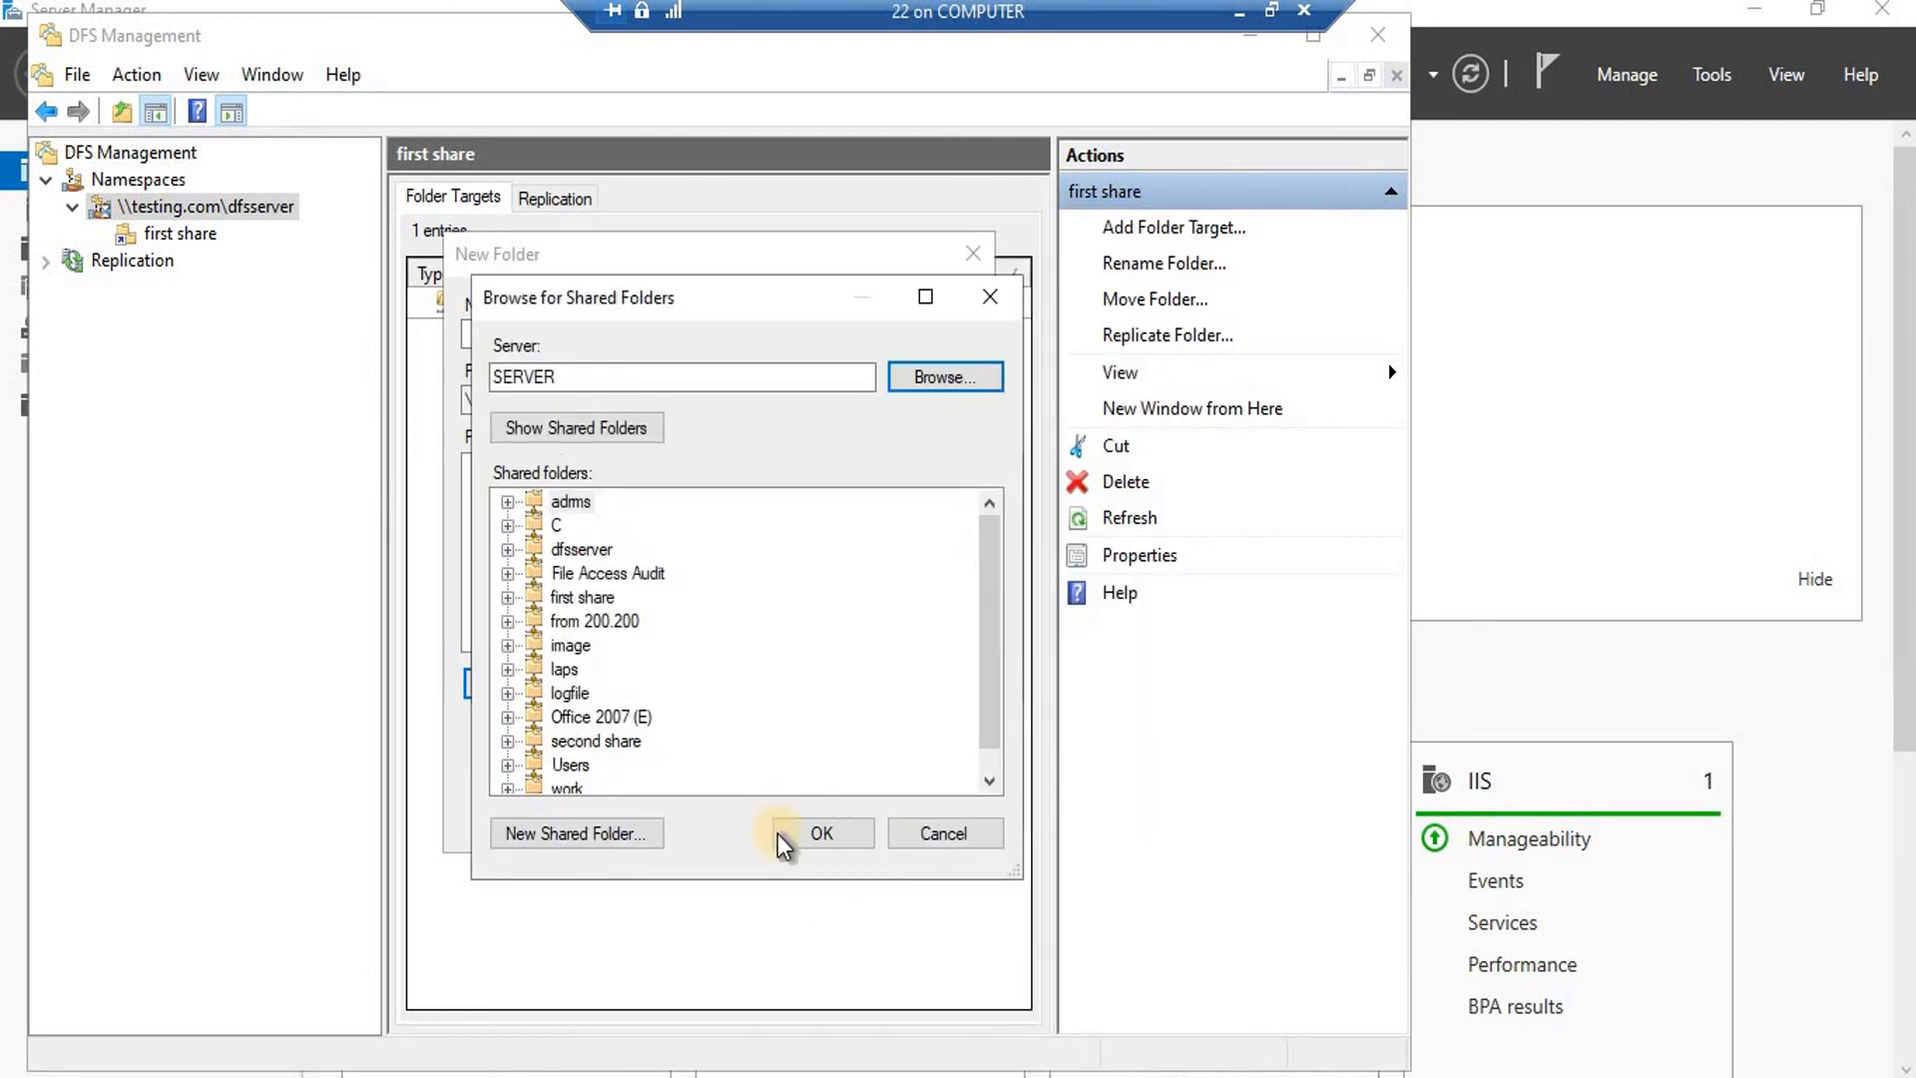
pyautogui.click(834, 834)
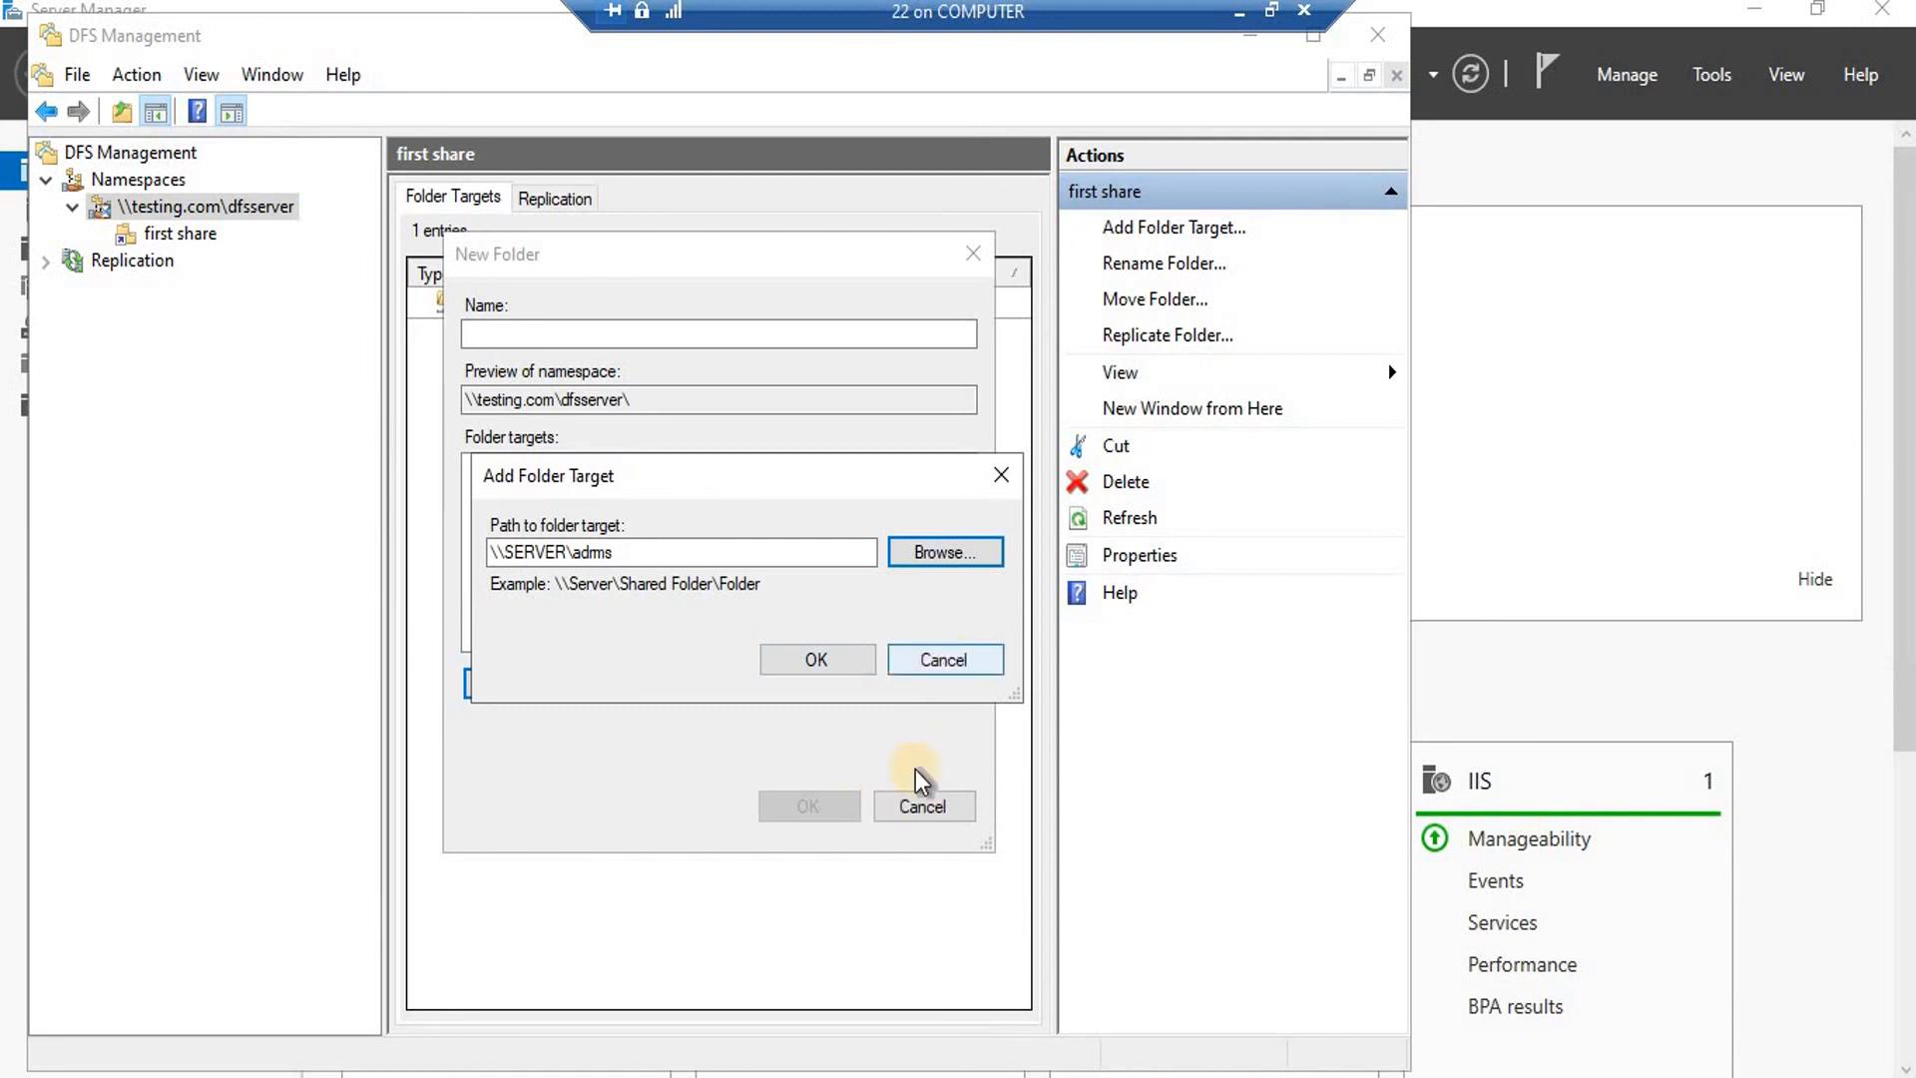
pyautogui.click(923, 806)
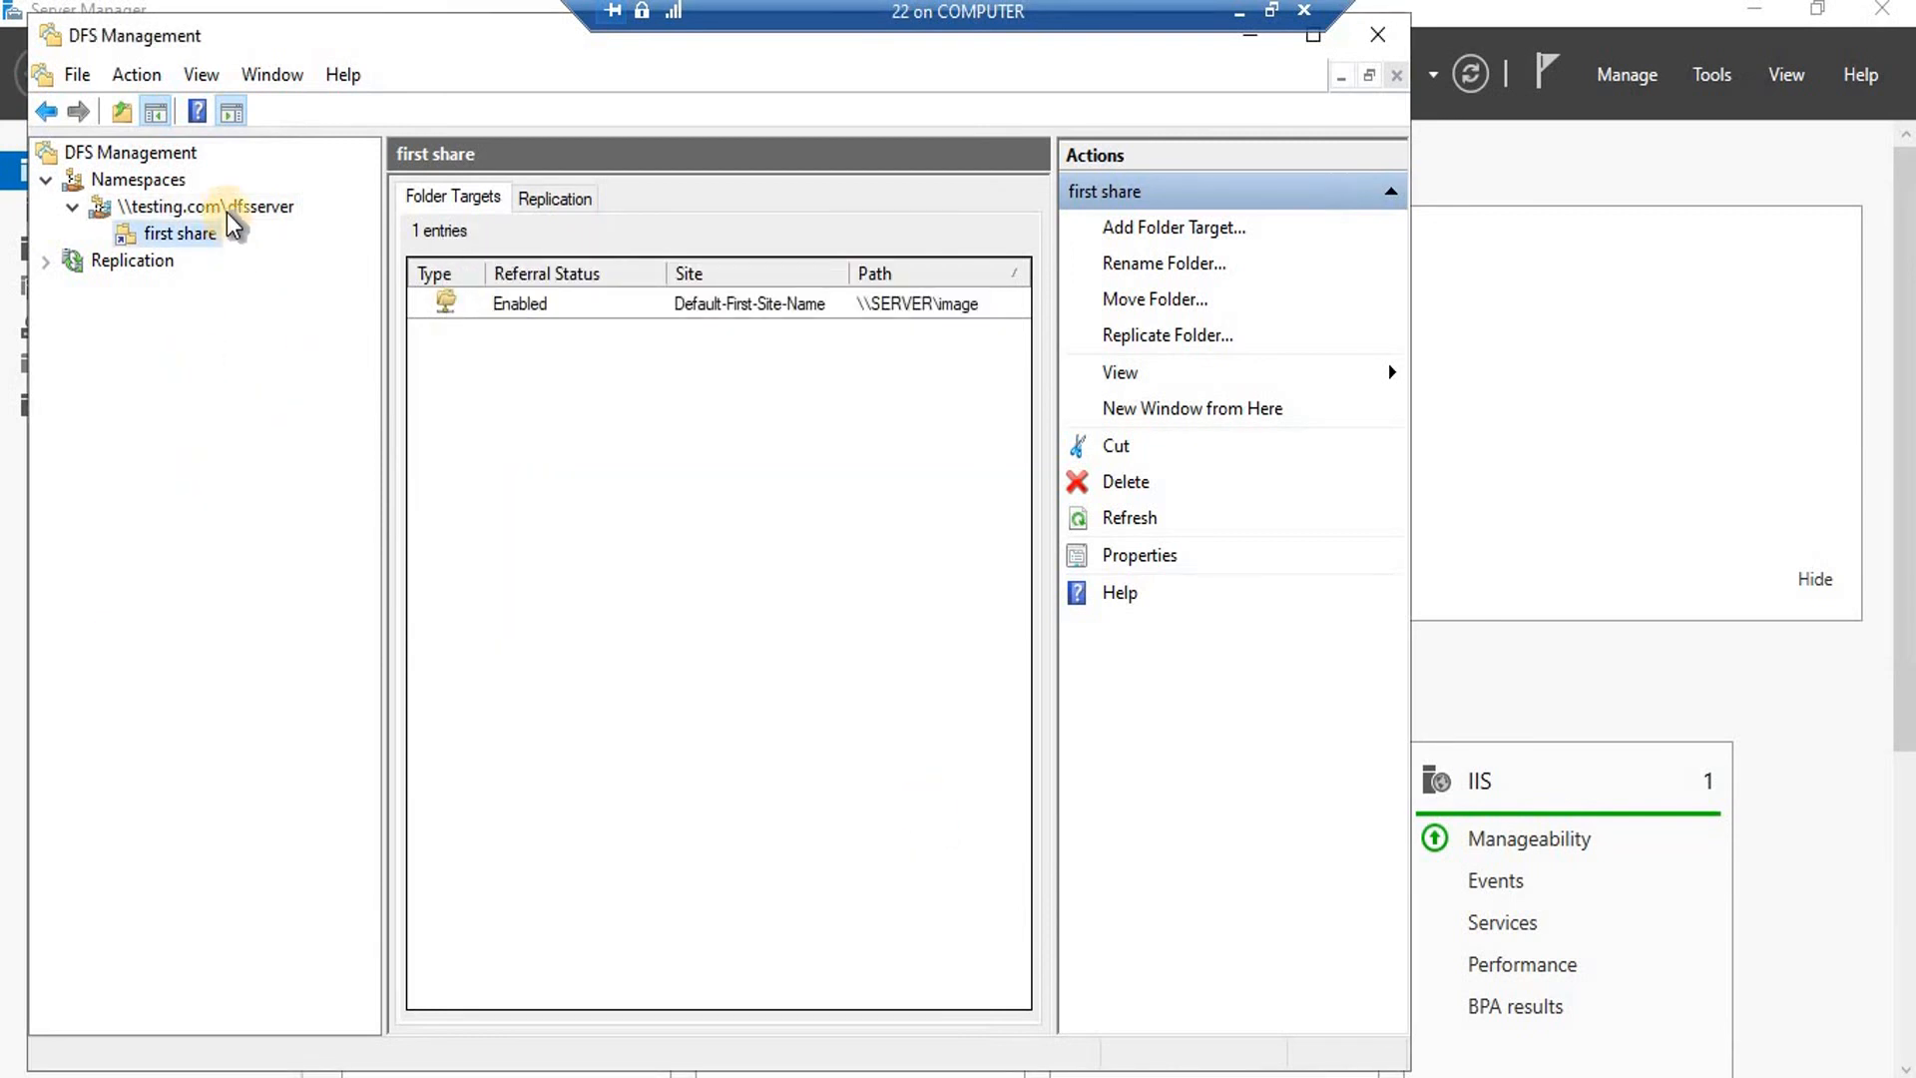
pyautogui.click(276, 204)
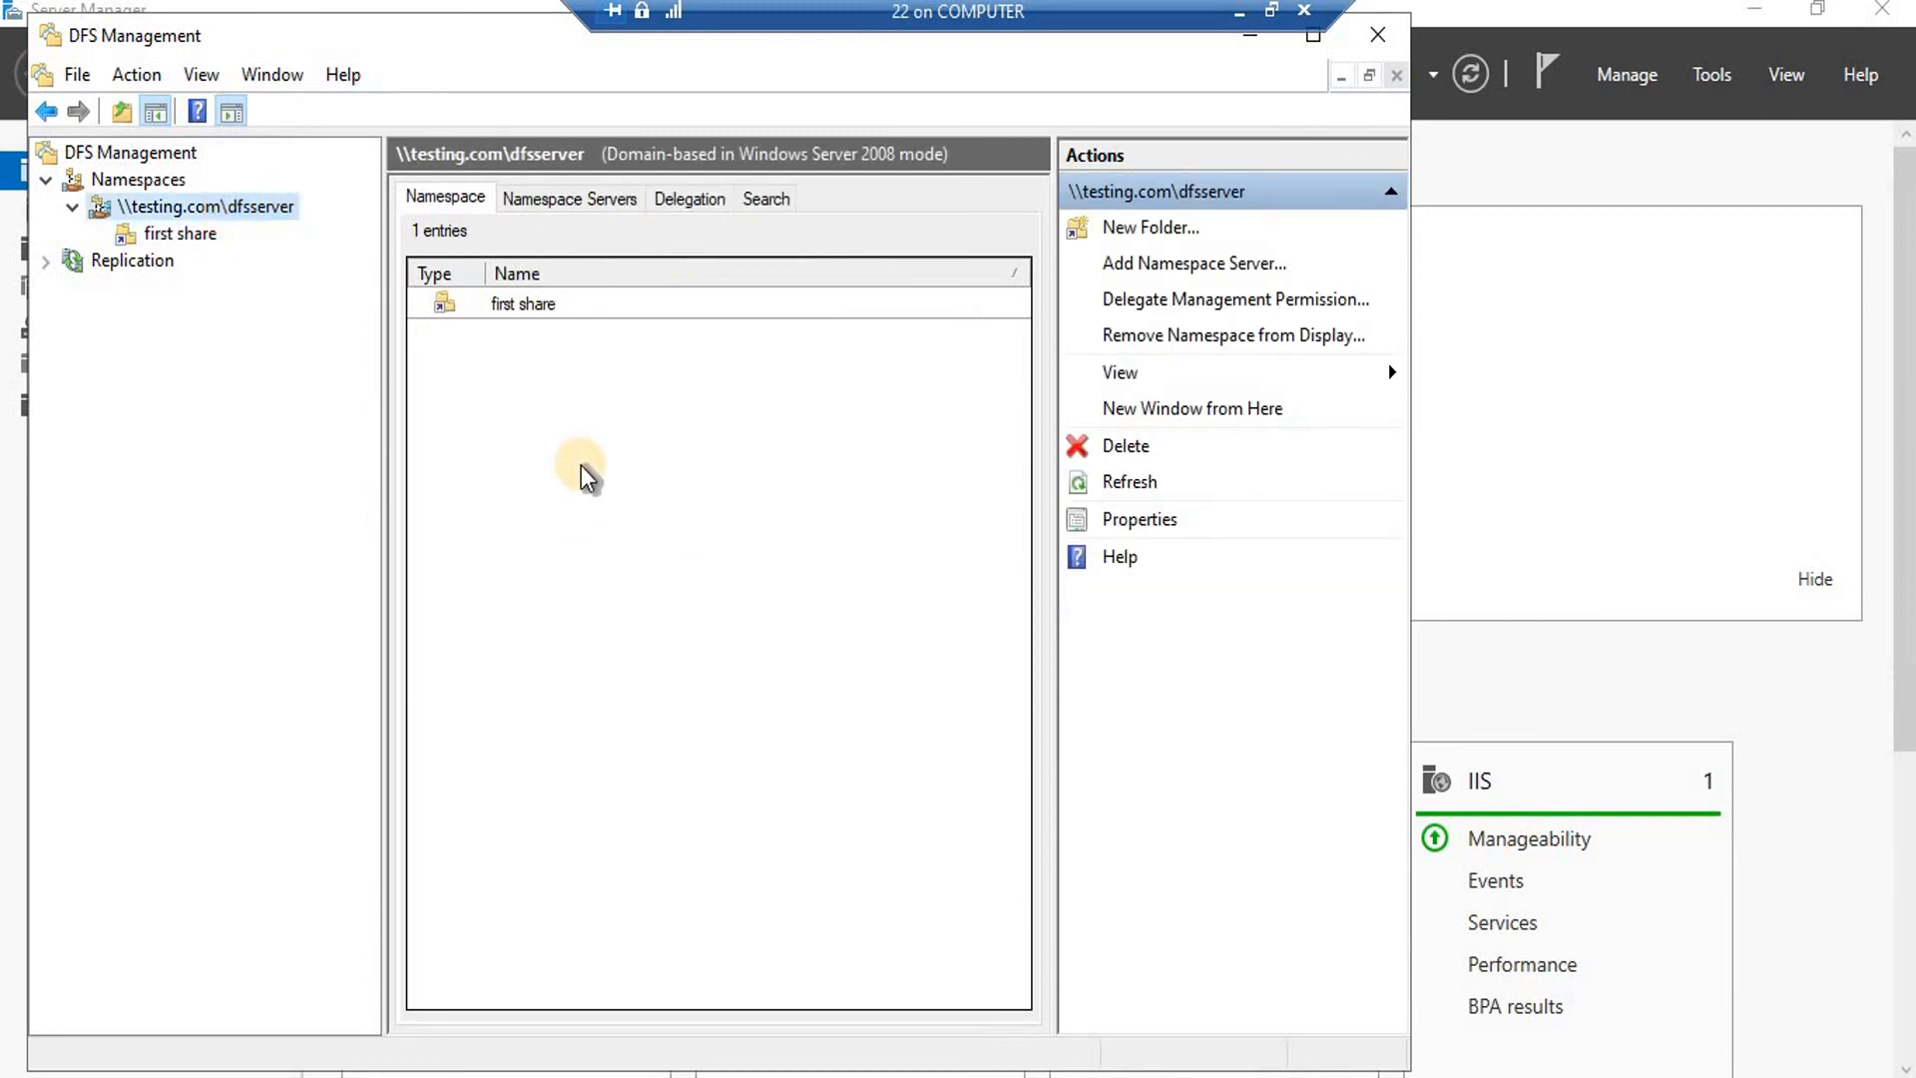
# Open \\testing\dfsserver from the Run dialog, removing .com from the path.
pyautogui.press('super+r')
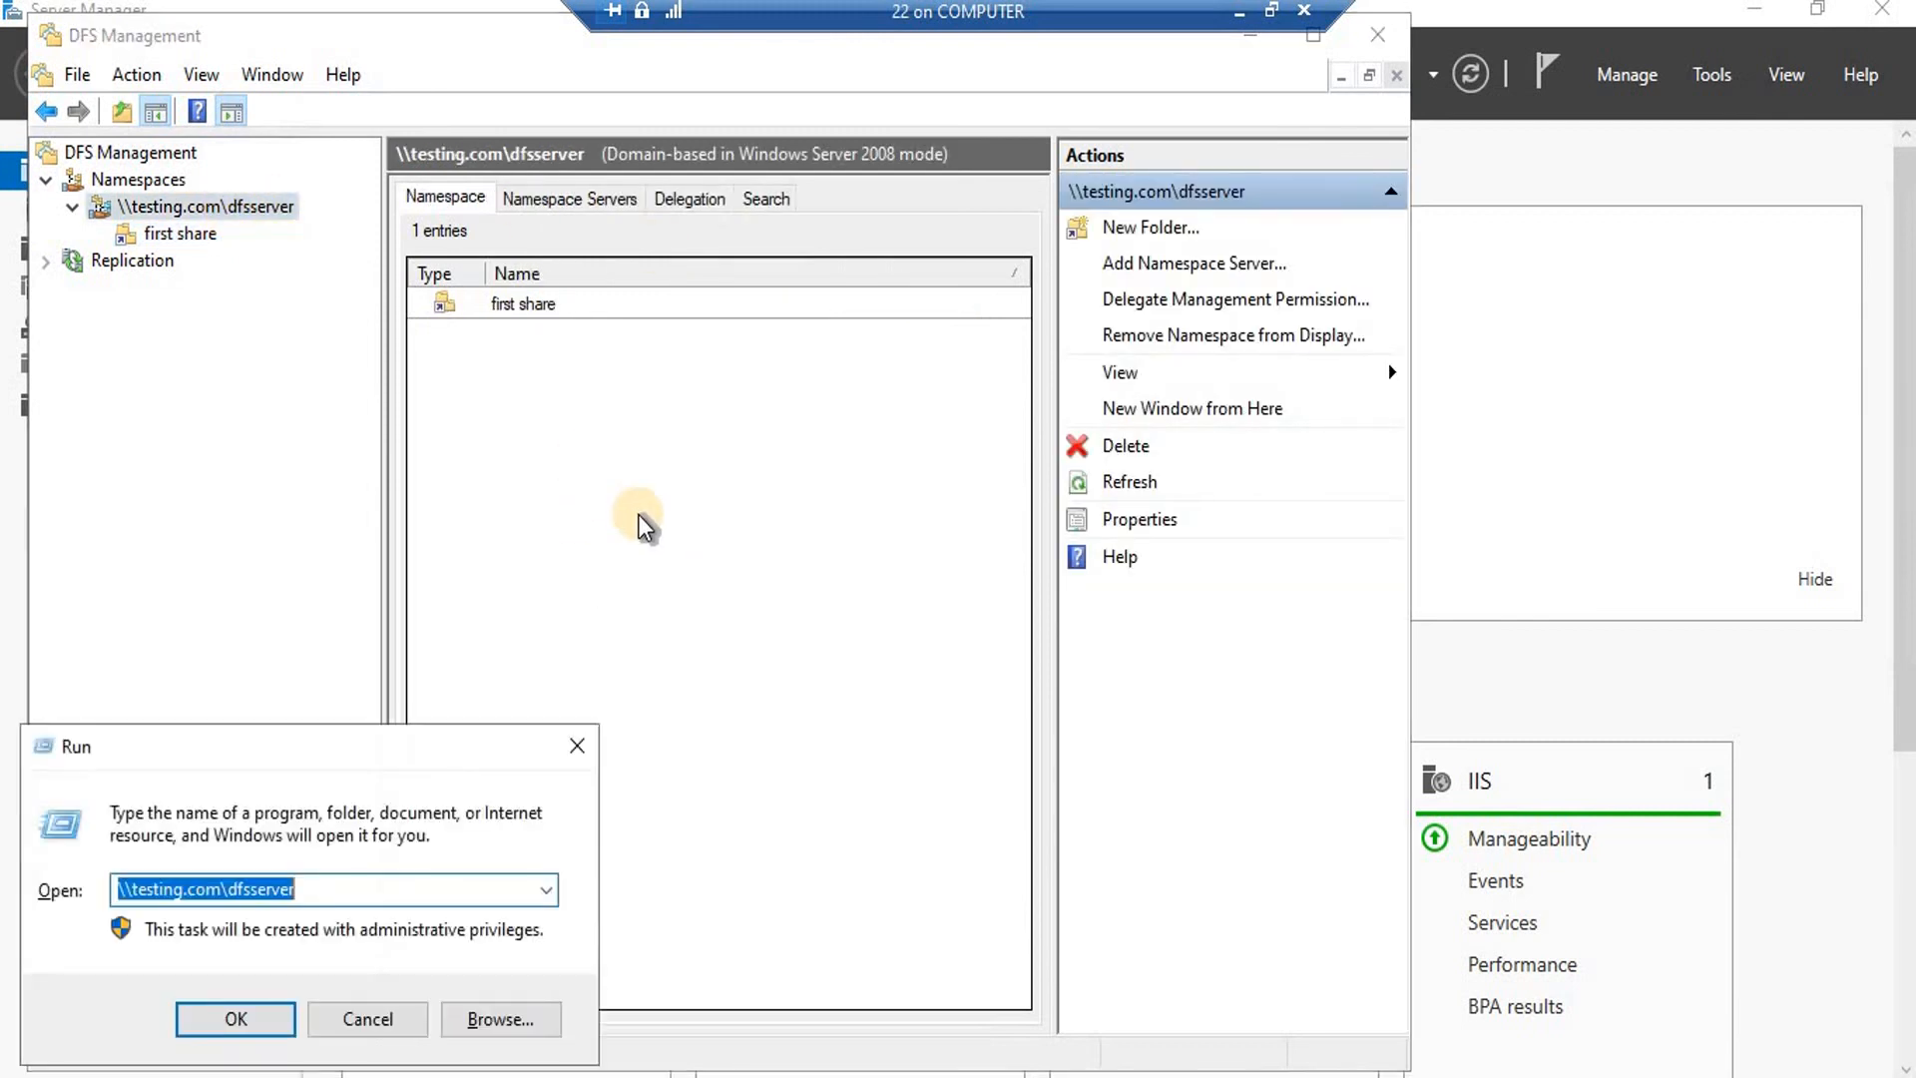
pyautogui.press('Home')
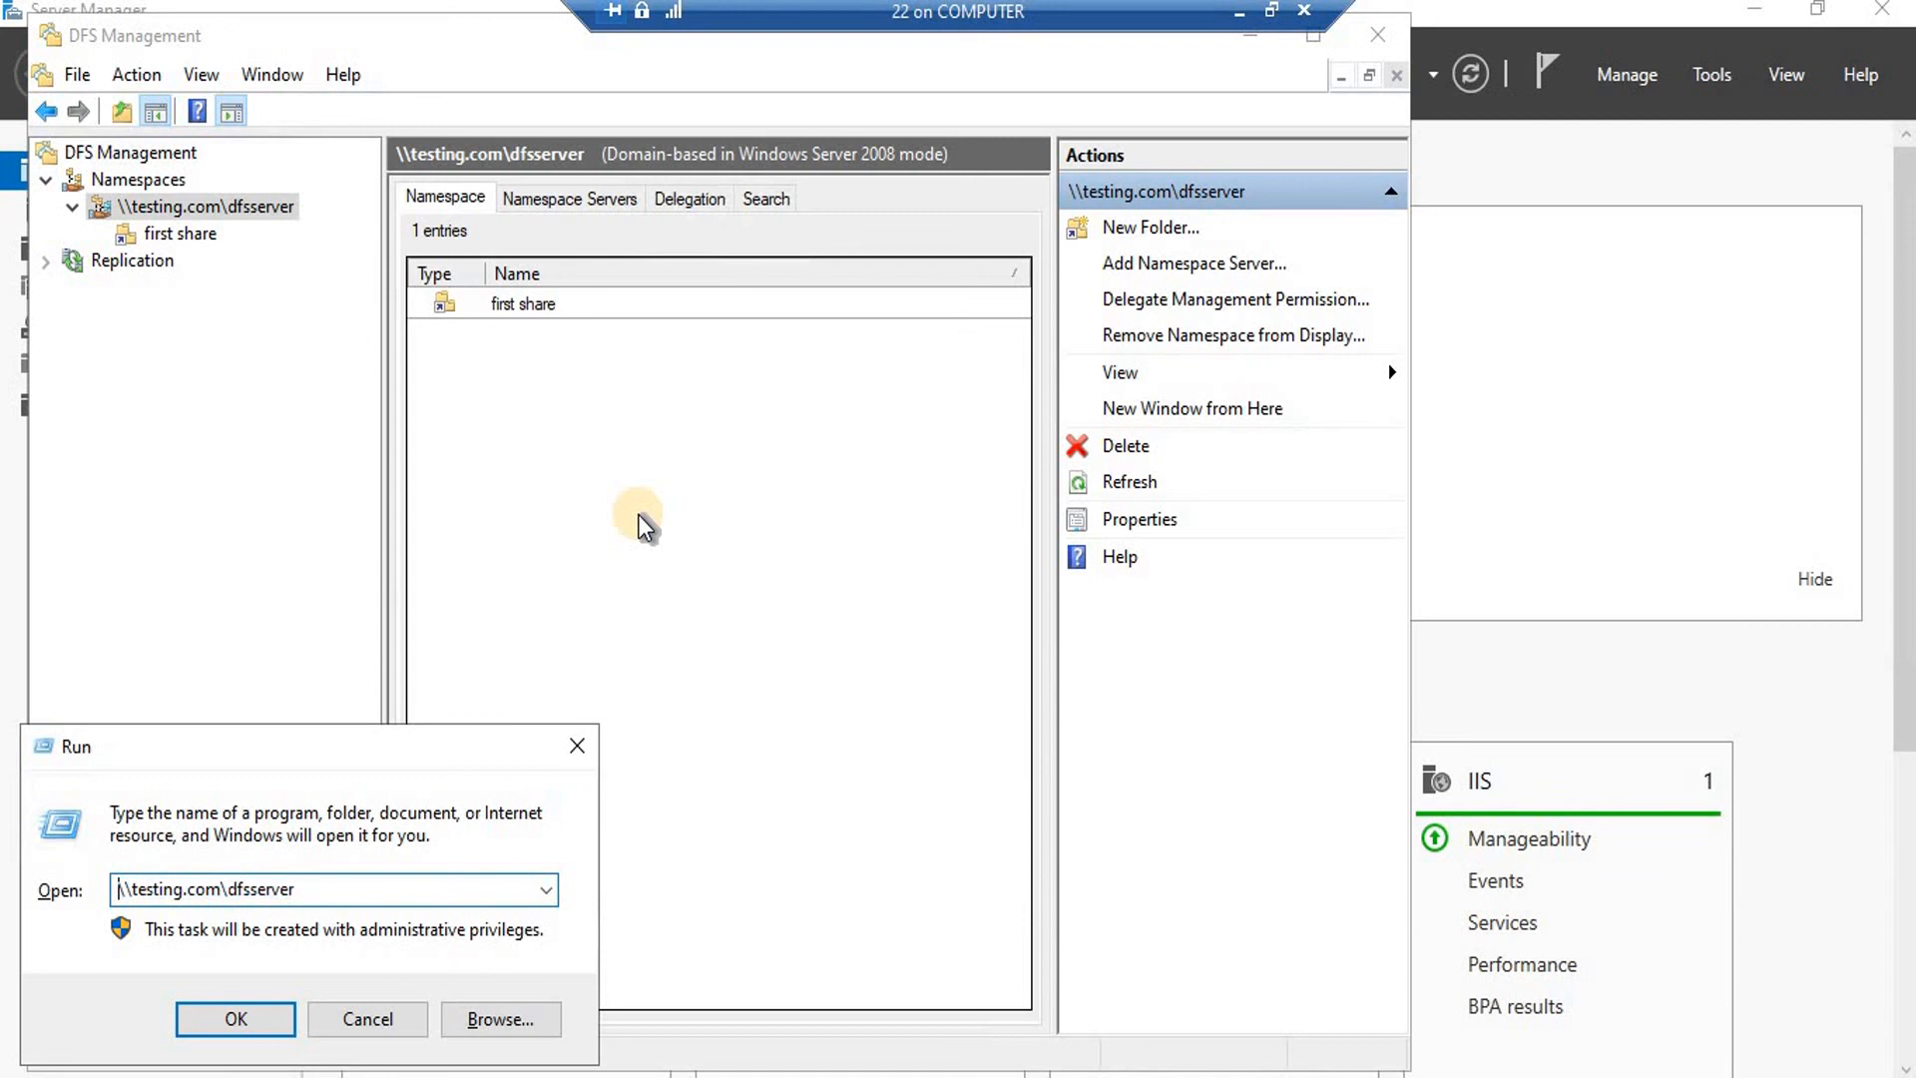
pyautogui.press('Right')
pyautogui.press('Right')
pyautogui.press('Right')
pyautogui.press('Right')
pyautogui.press('Right')
pyautogui.press('Right')
pyautogui.press('Right')
pyautogui.press('Right')
pyautogui.press('Right')
pyautogui.press('Delete')
pyautogui.press('Delete')
pyautogui.press('Delete')
pyautogui.press('Delete')
pyautogui.press('Return')
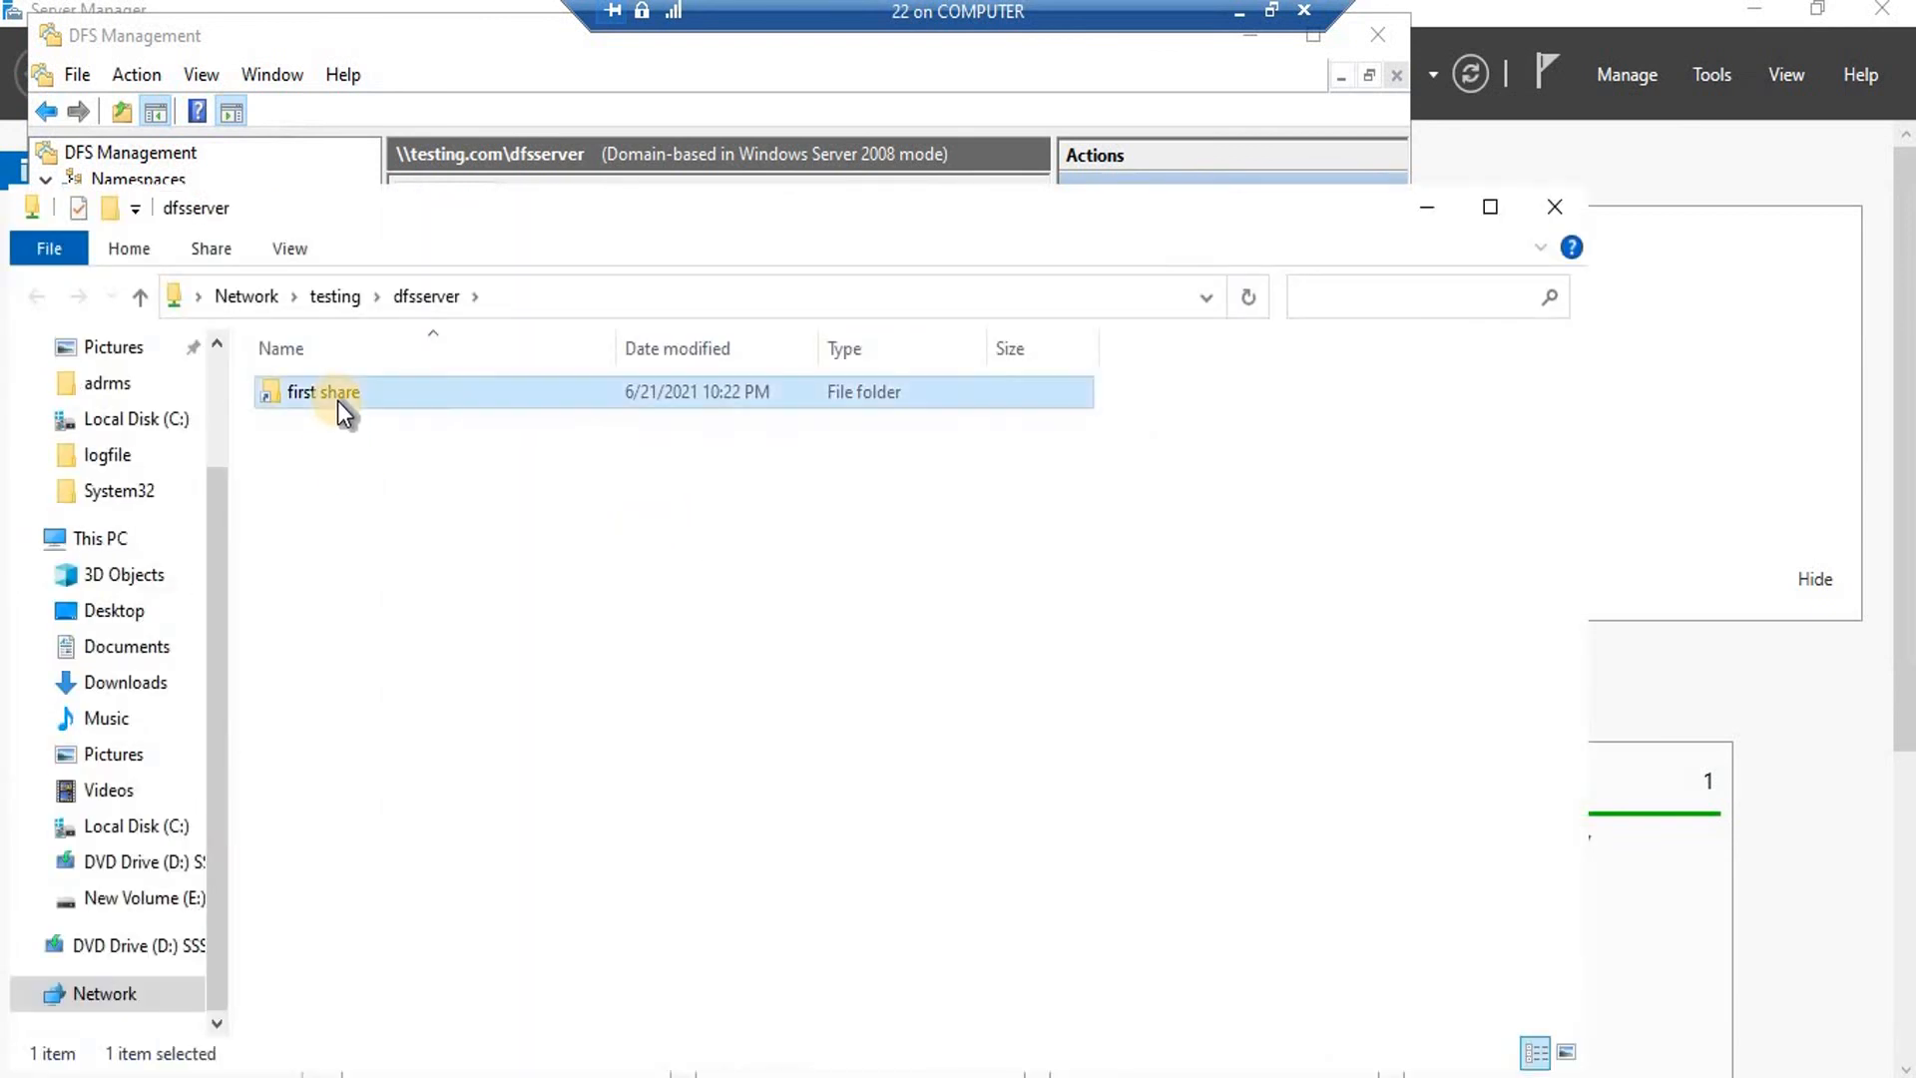
# Confirm first share holds w1, close Explorer, and view its \\SERVER\image target.
pyautogui.doubleClick(338, 401)
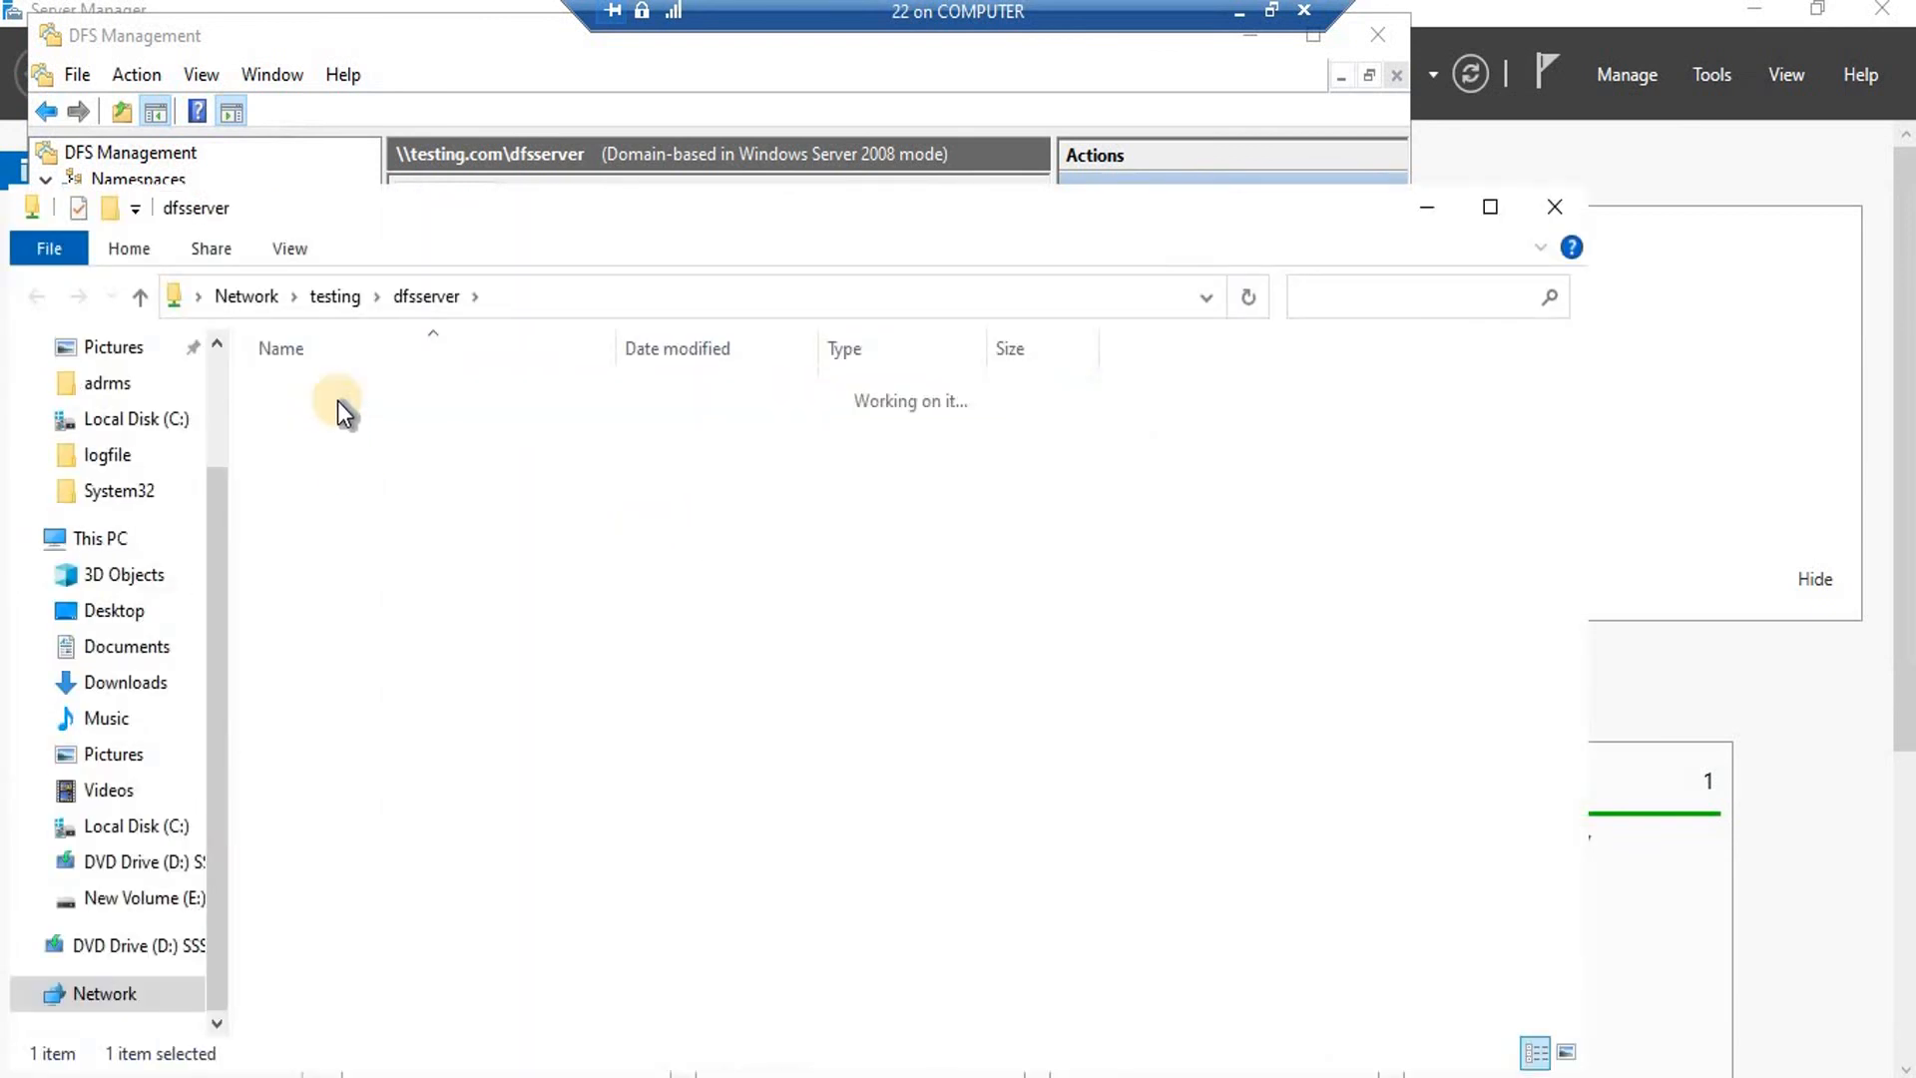
pyautogui.click(1558, 205)
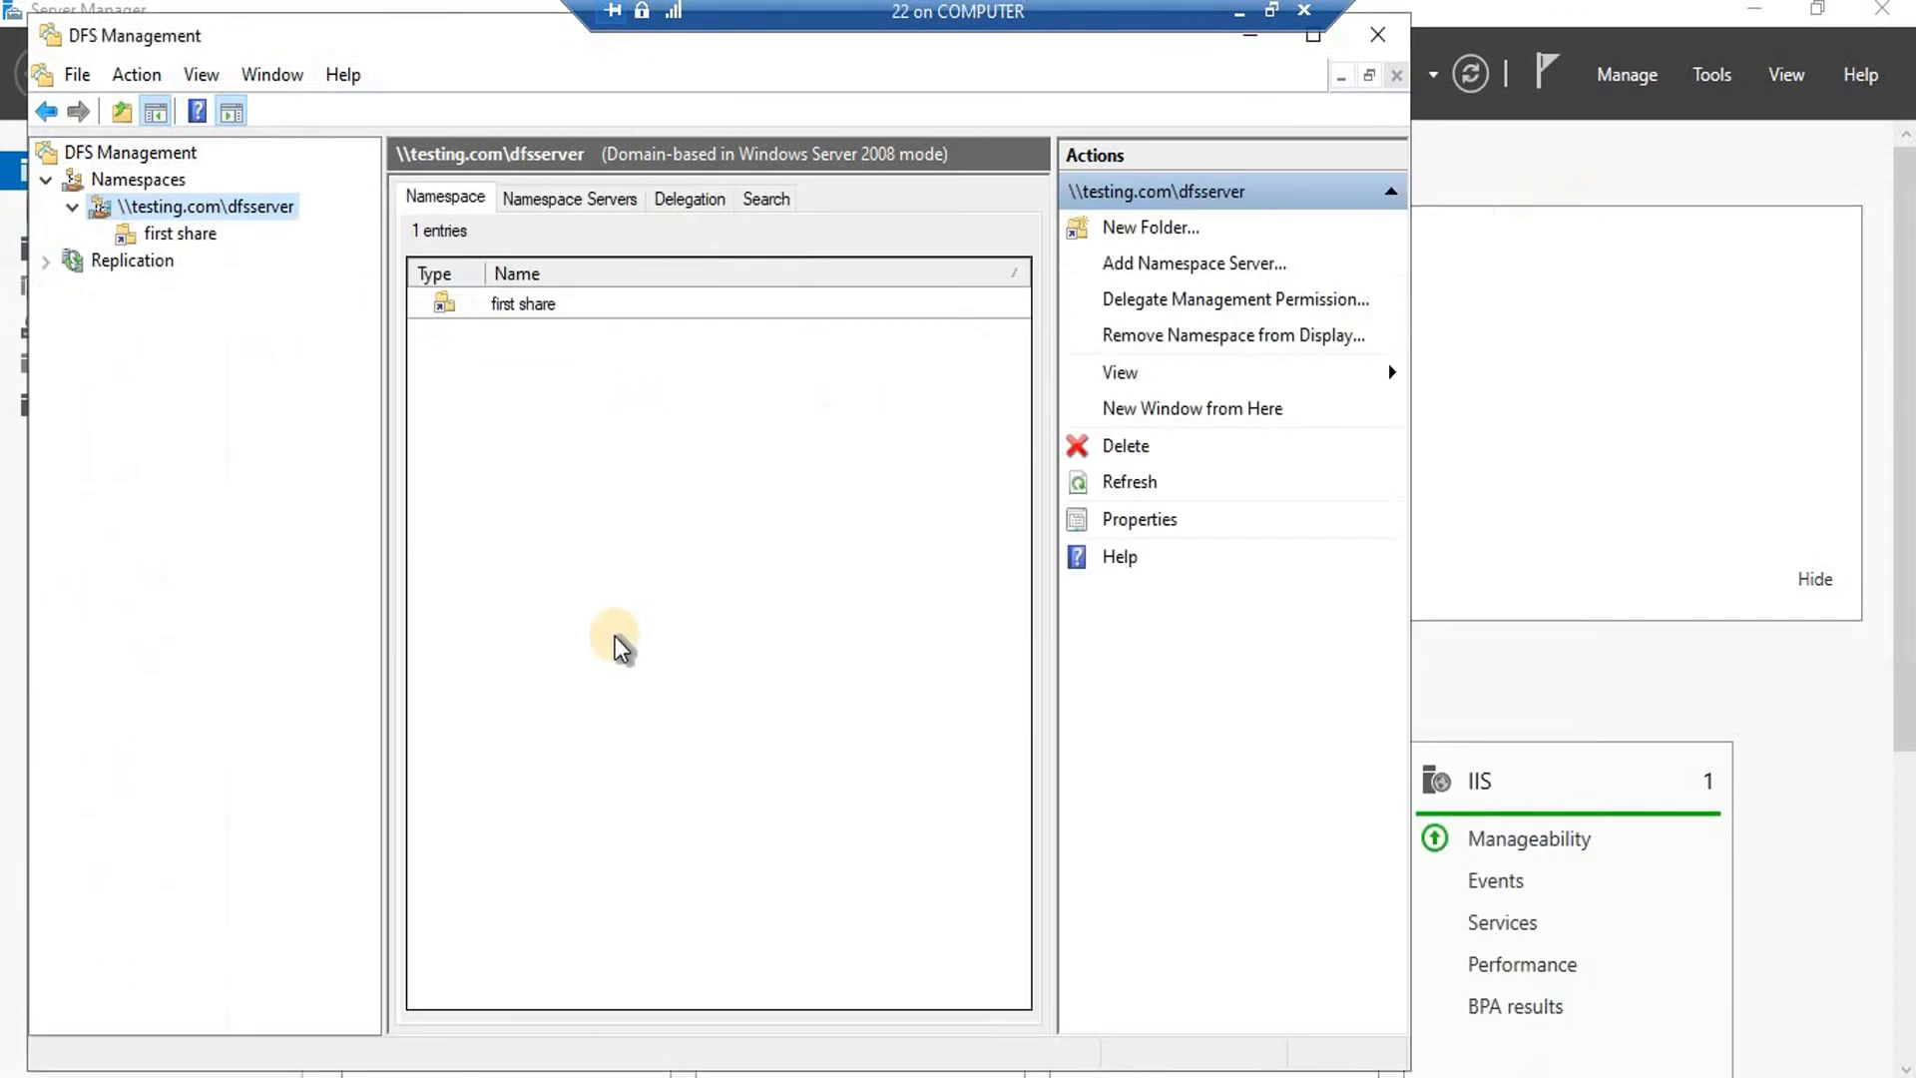
pyautogui.click(187, 231)
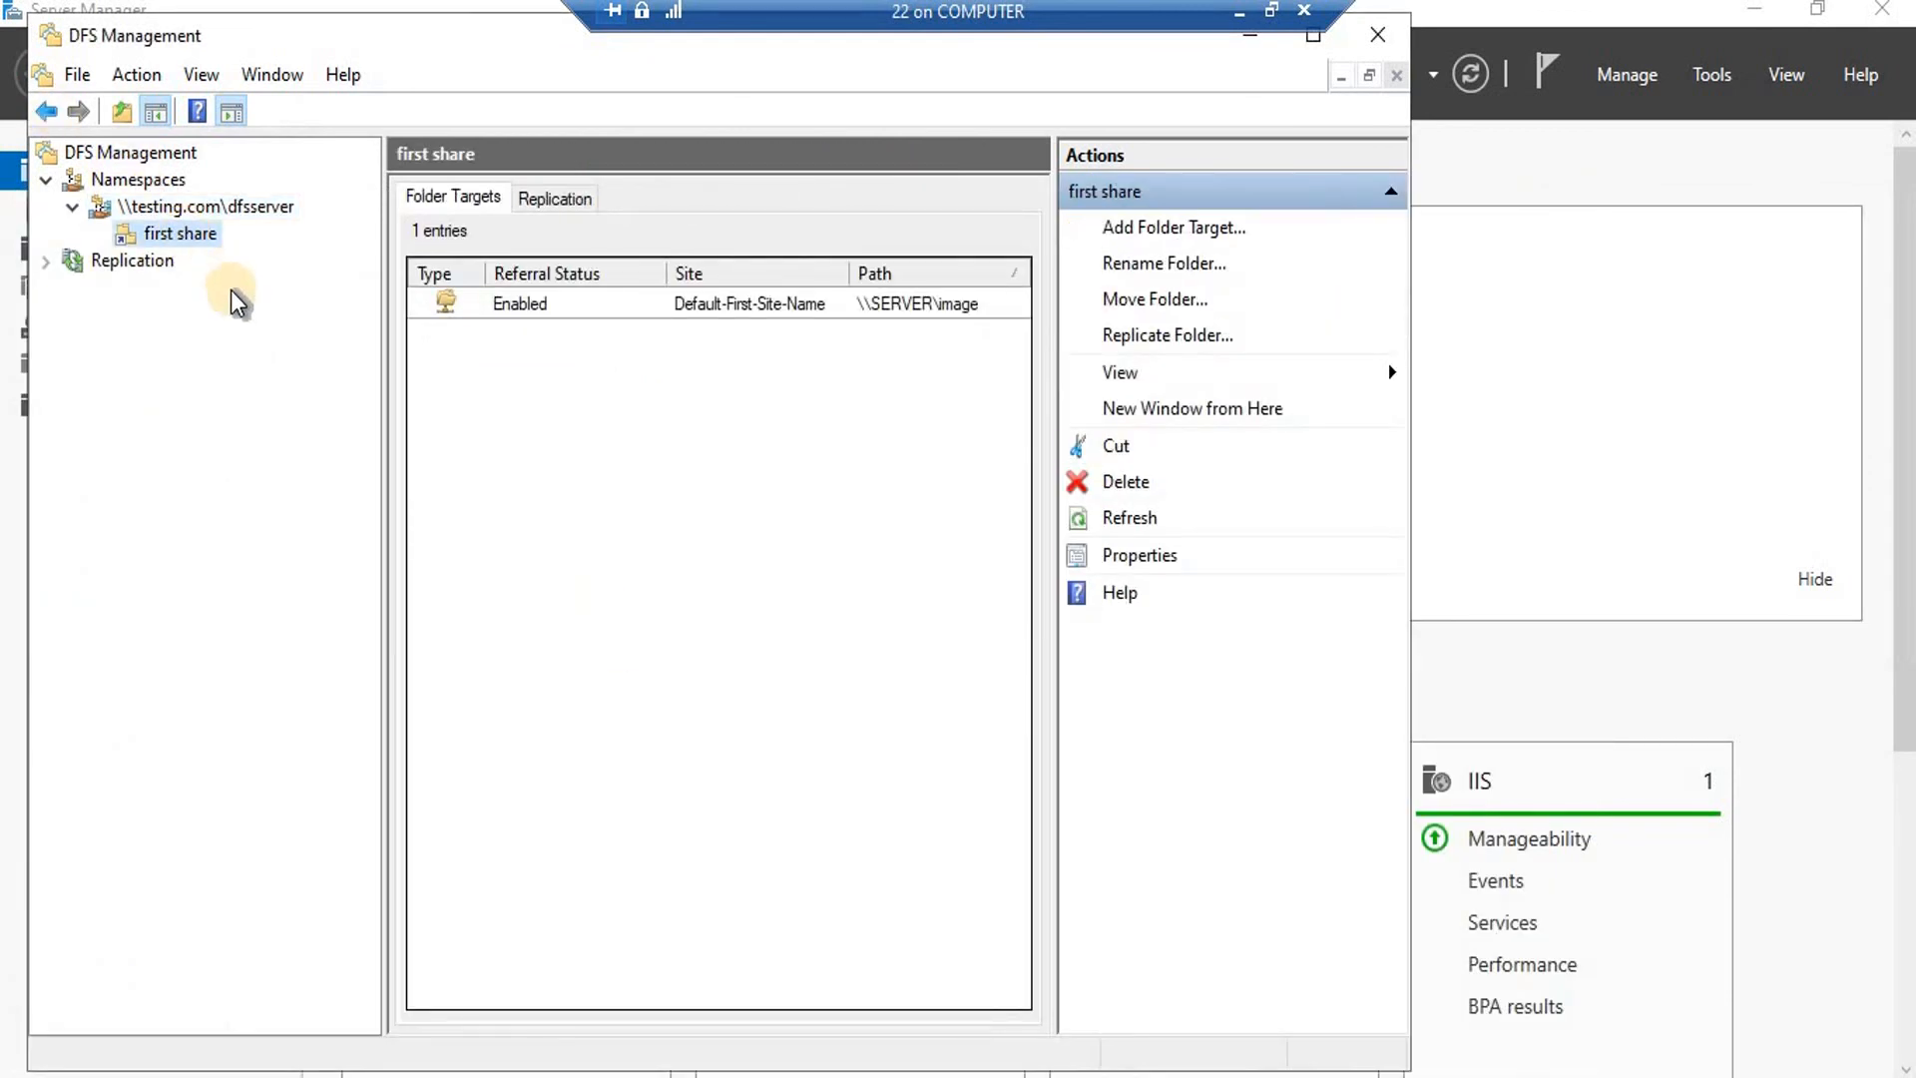